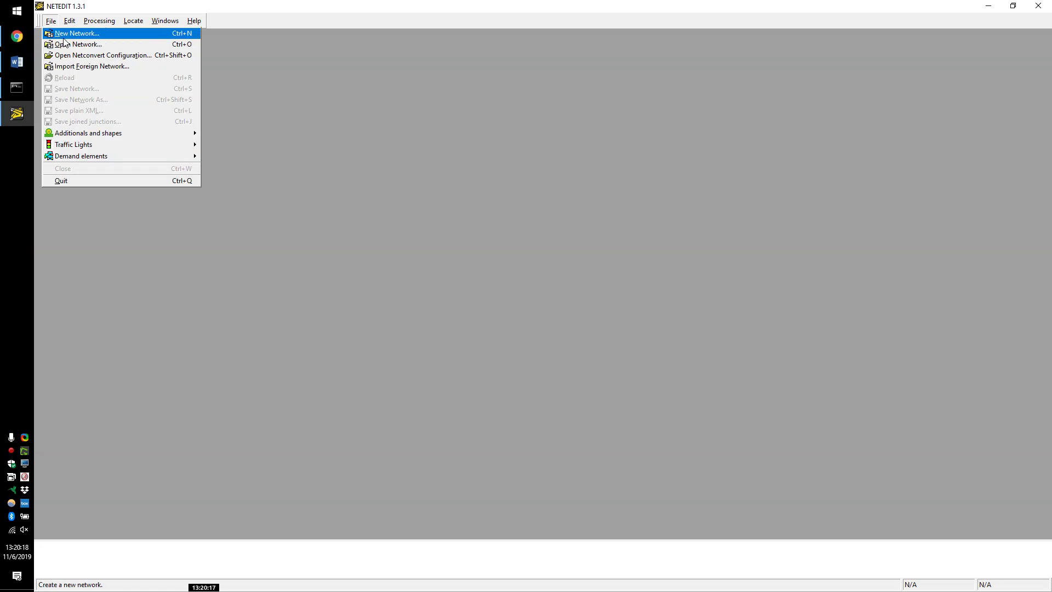
Step: Start a new empty network with network editing active
left_click(64, 33)
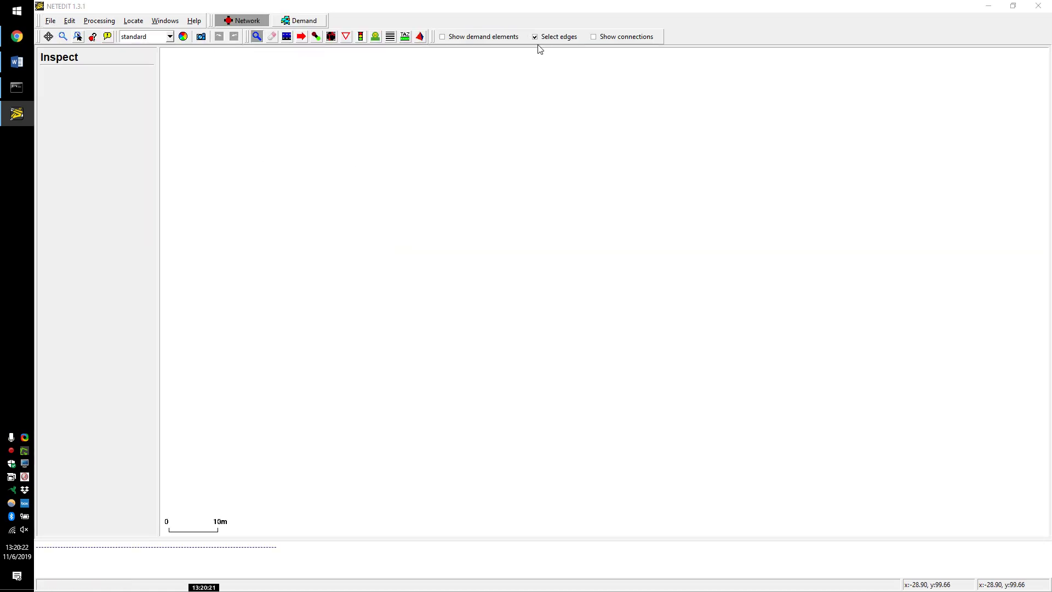
left_click(242, 22)
left_click(69, 21)
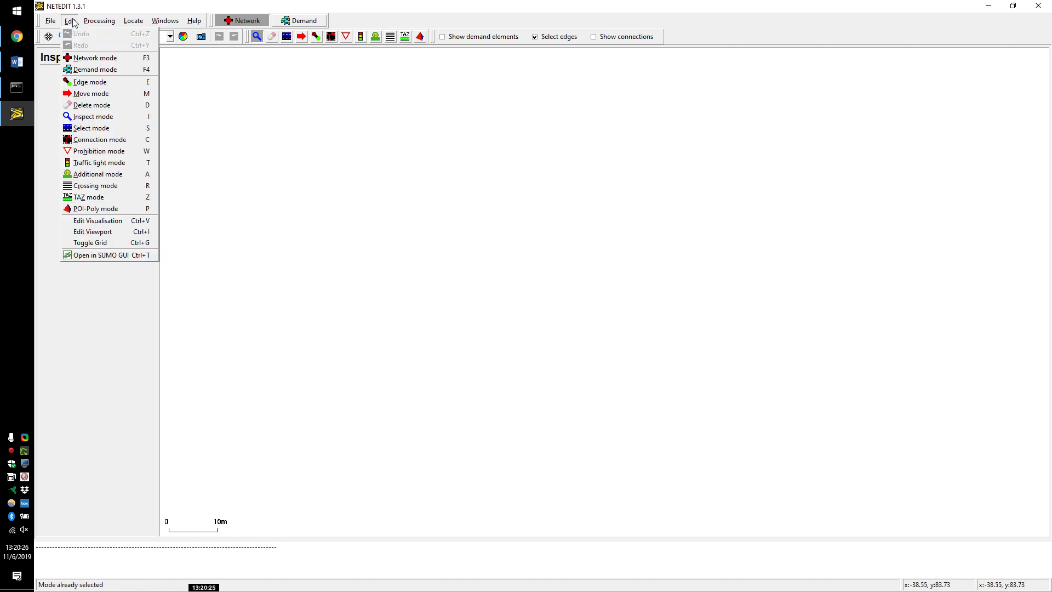
Step: In Edge mode with the grid on, draw two separate one-cell edges along one grid line
left_click(78, 87)
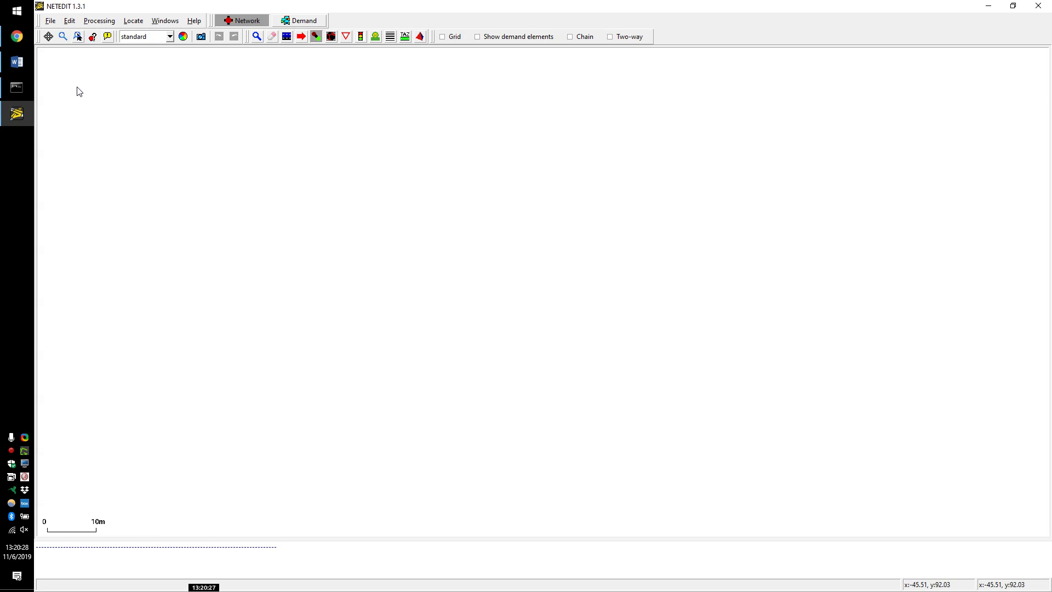
left_click(441, 37)
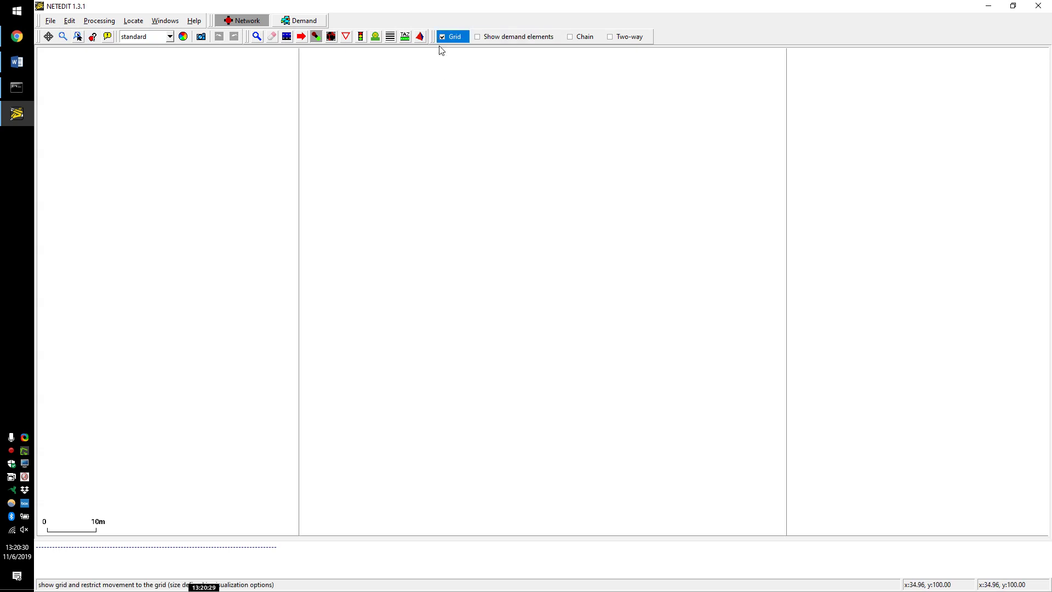
scroll(413, 244, "down", 3)
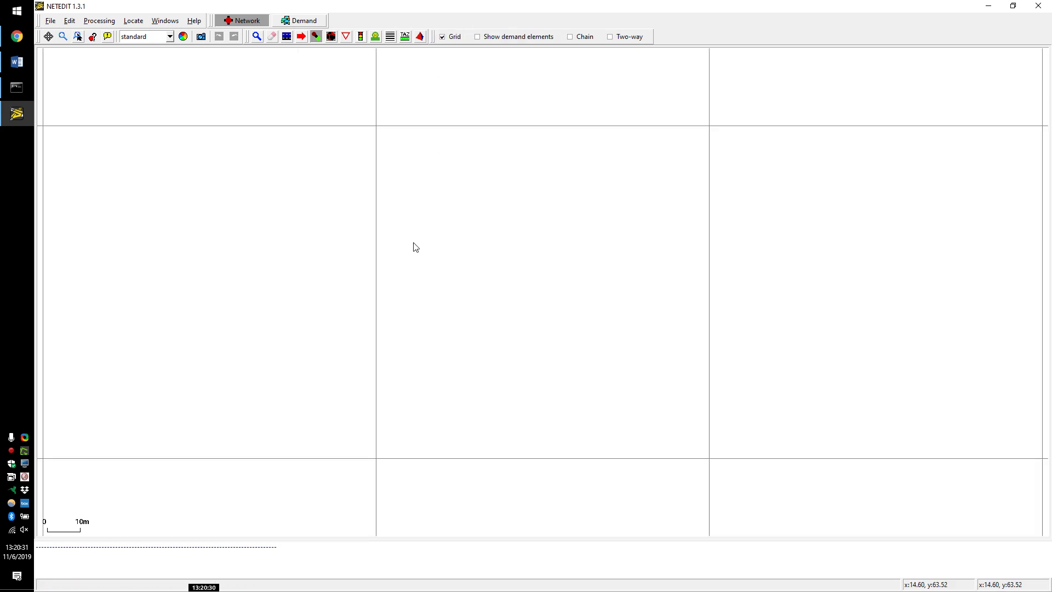
left_click(203, 407)
left_click(427, 406)
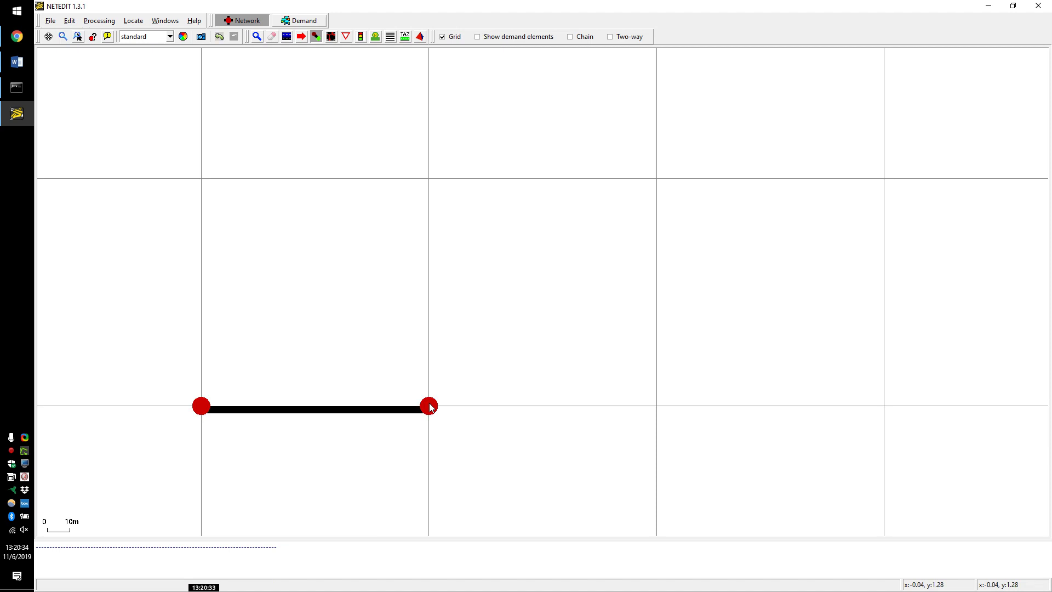
left_click(657, 406)
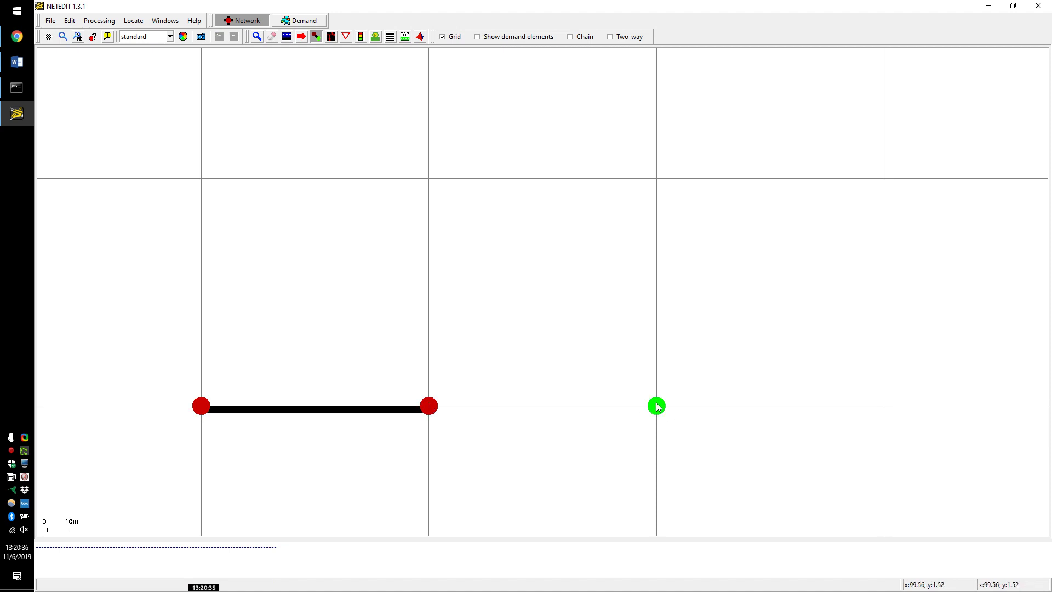
left_click(884, 407)
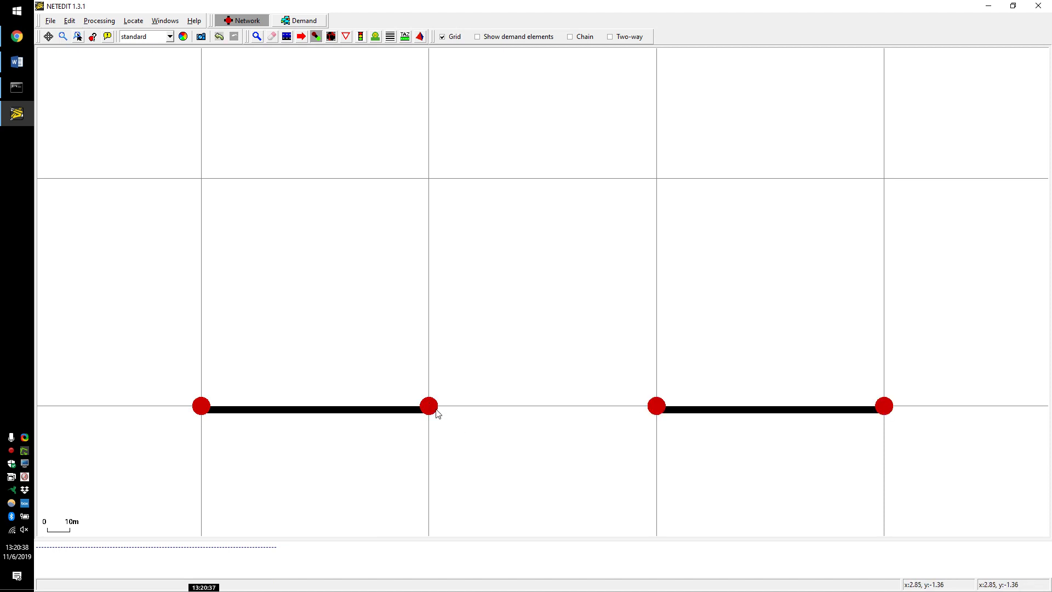
Step: Join the two edges with a middle edge, and undo an accidental fourth edge
scroll(538, 409, "down", 2)
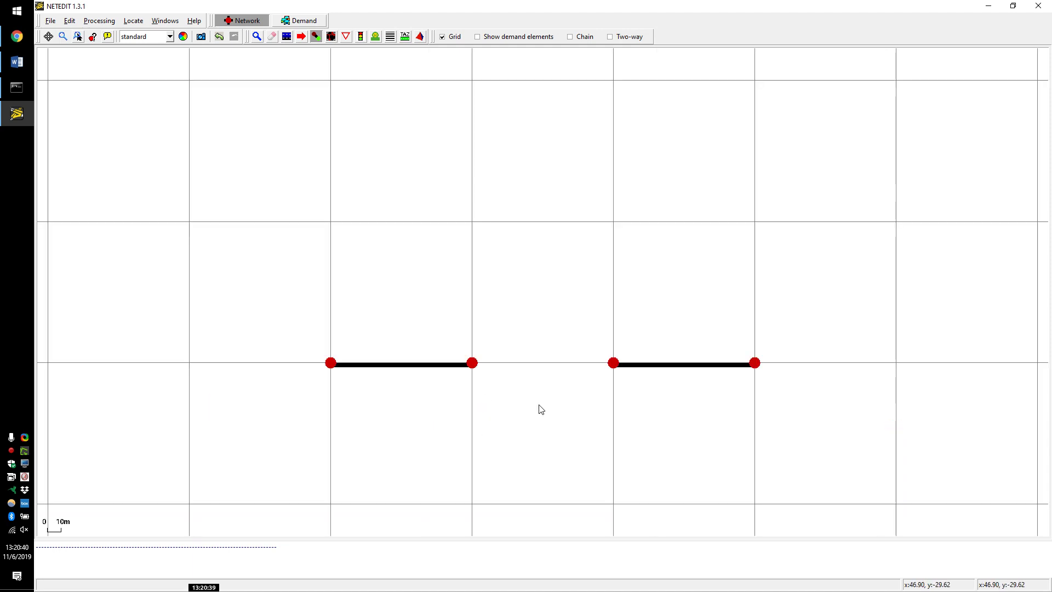
scroll(537, 409, "up", 1)
left_click(449, 386)
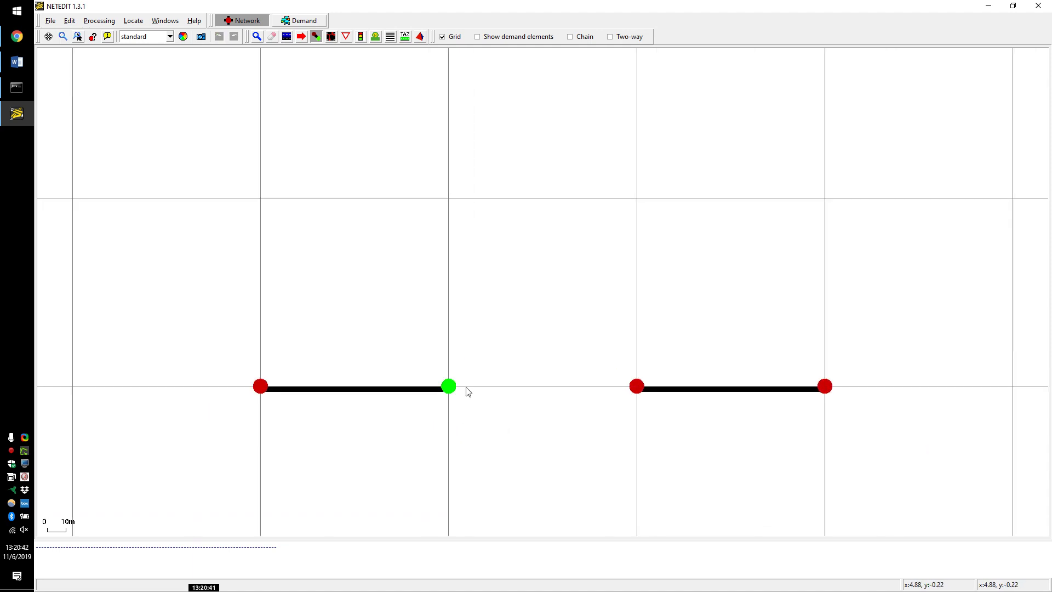
left_click(637, 387)
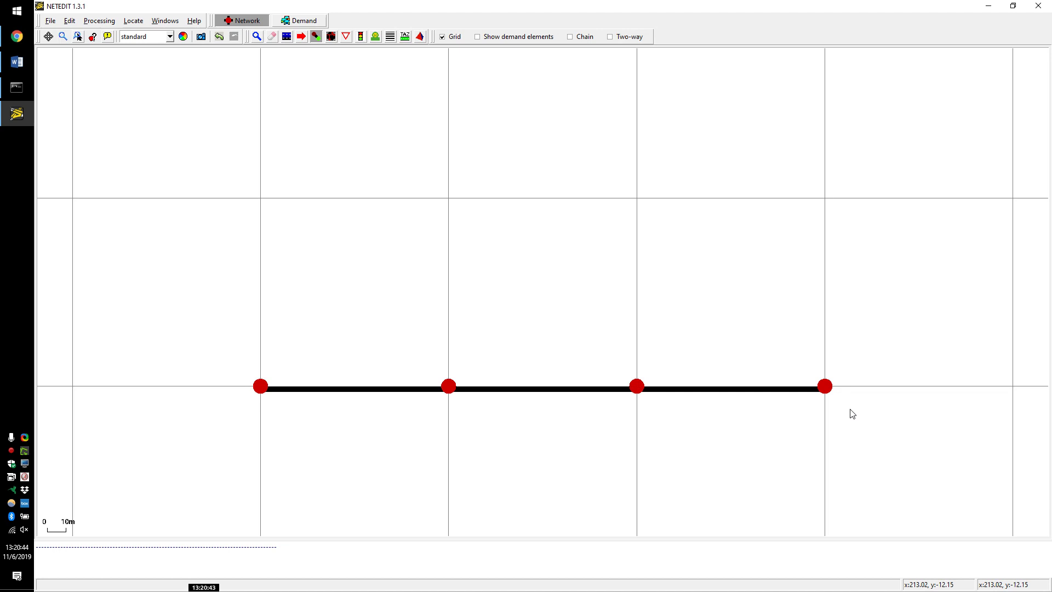
left_click_drag(881, 416, 798, 421)
left_click(930, 394)
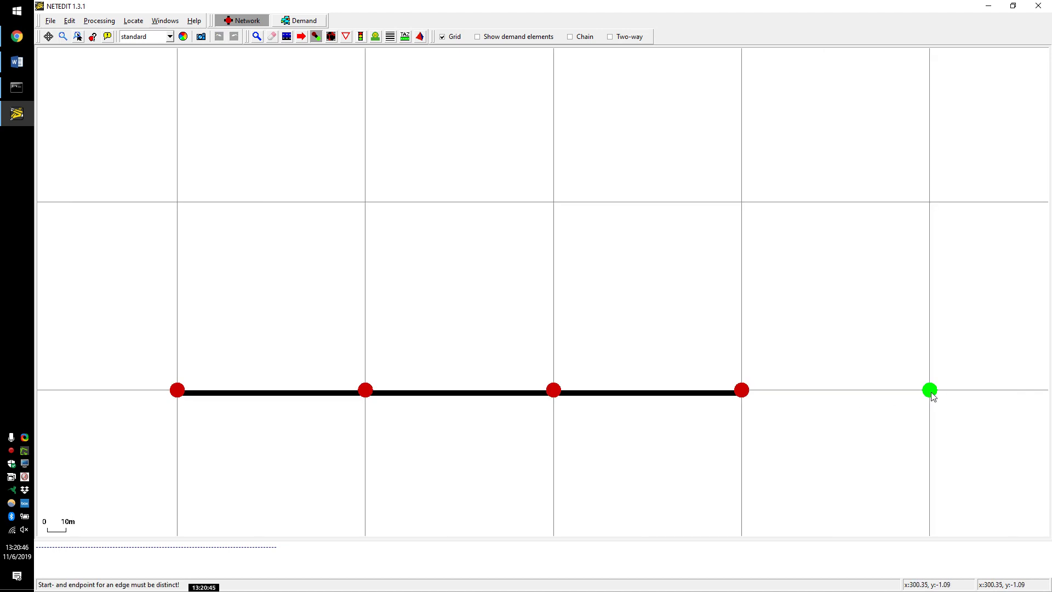
left_click(748, 396)
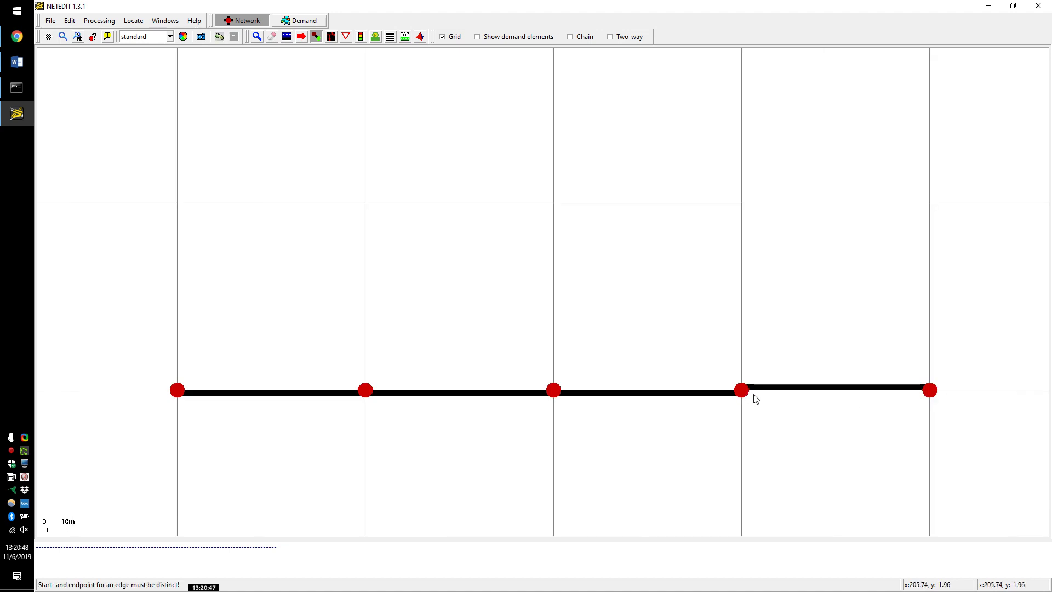
key("ctrl+z")
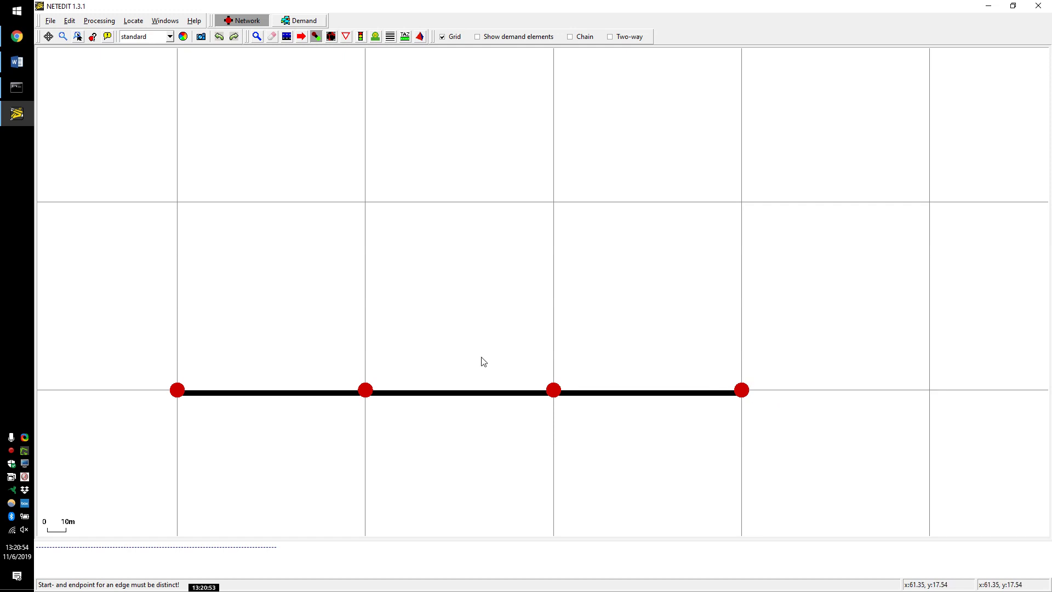
Step: Centre the three-edge road in view and run Processing > Compute Junctions
scroll(432, 394, "down", 2)
scroll(431, 395, "down", 2)
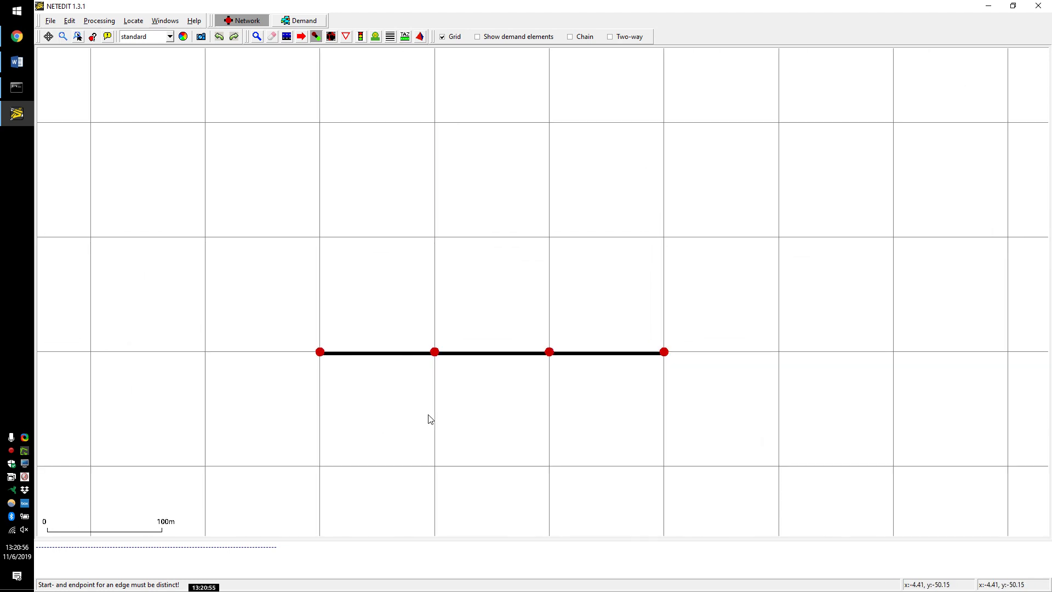
scroll(432, 392, "up", 3)
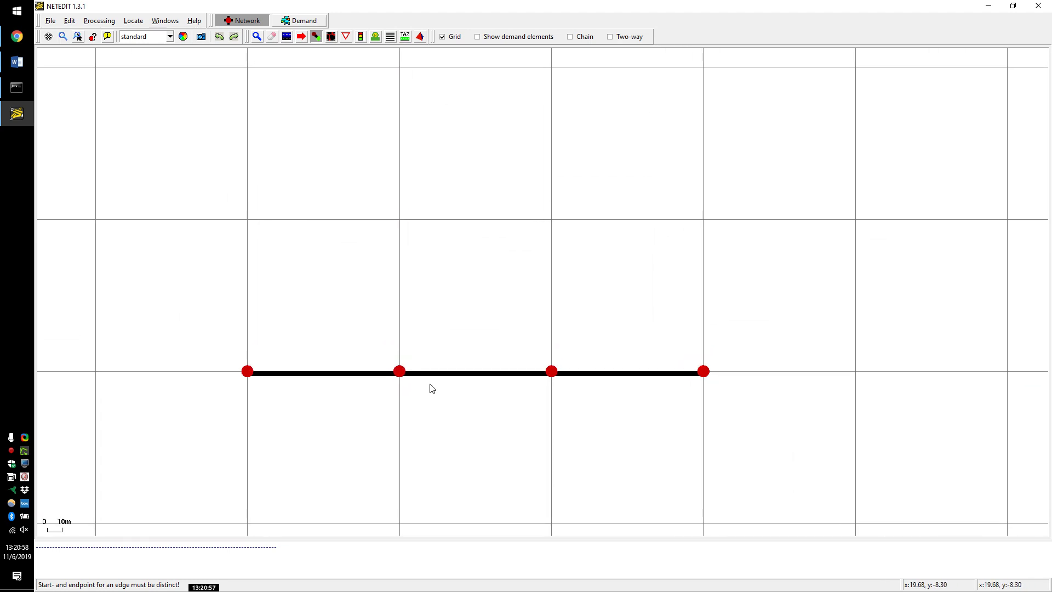
scroll(432, 388, "down", 2)
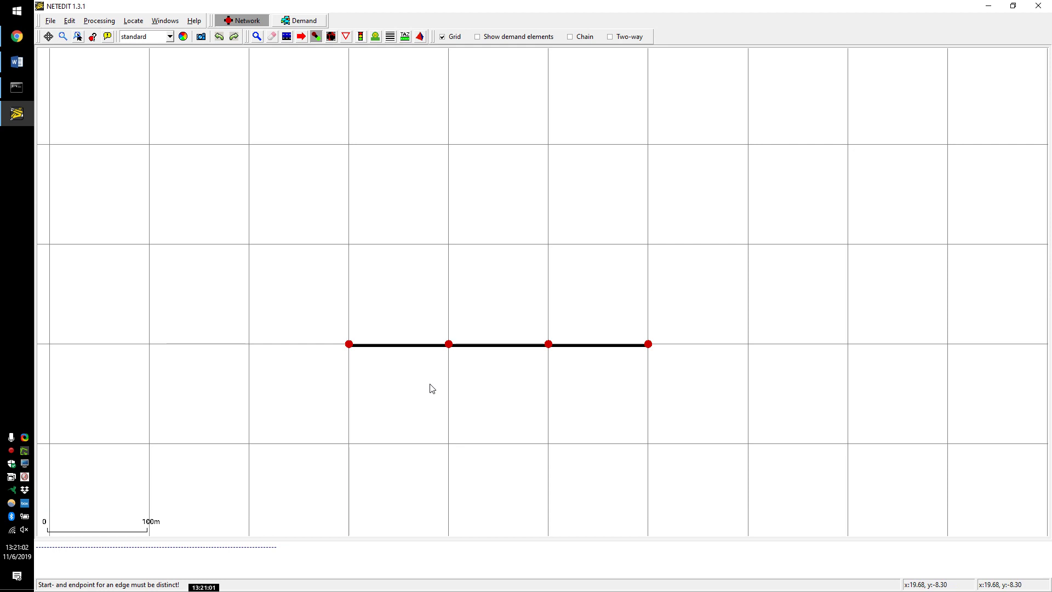
scroll(430, 385, "down", 1)
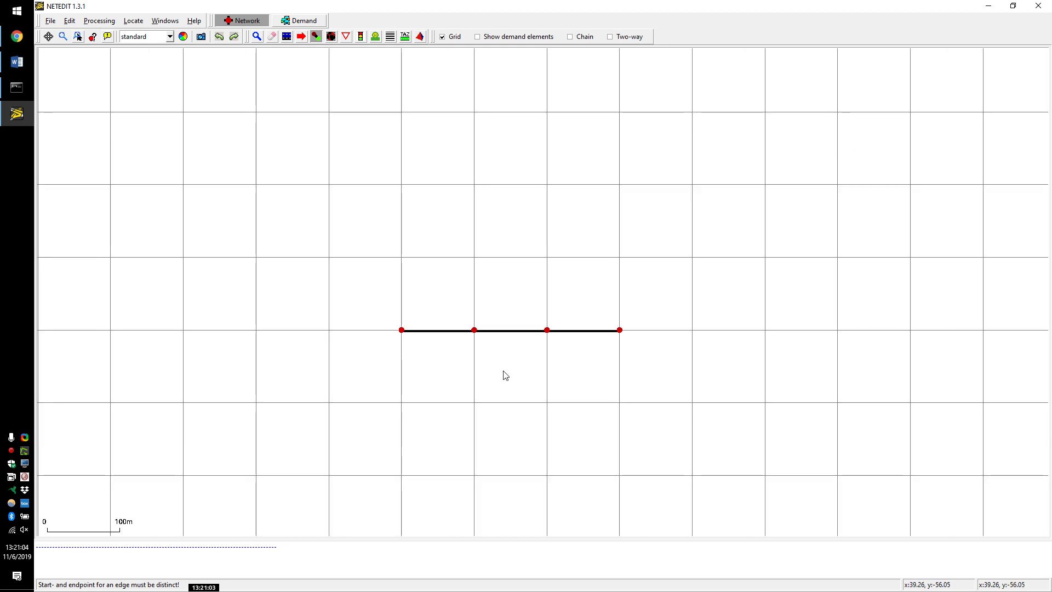
scroll(503, 373, "up", 3)
left_click_drag(492, 335, 620, 263)
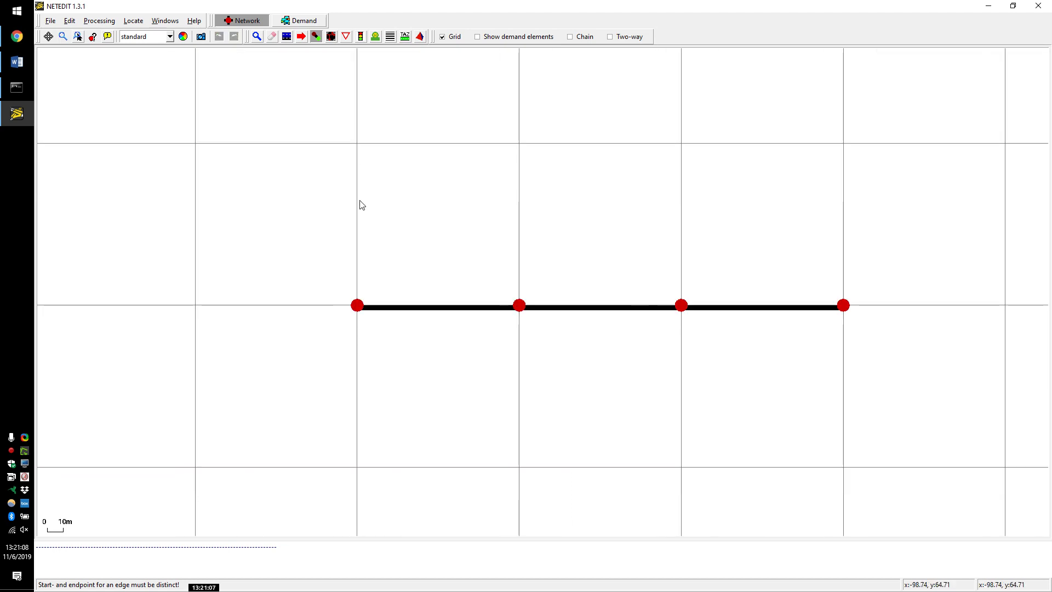
left_click(107, 22)
left_click(106, 35)
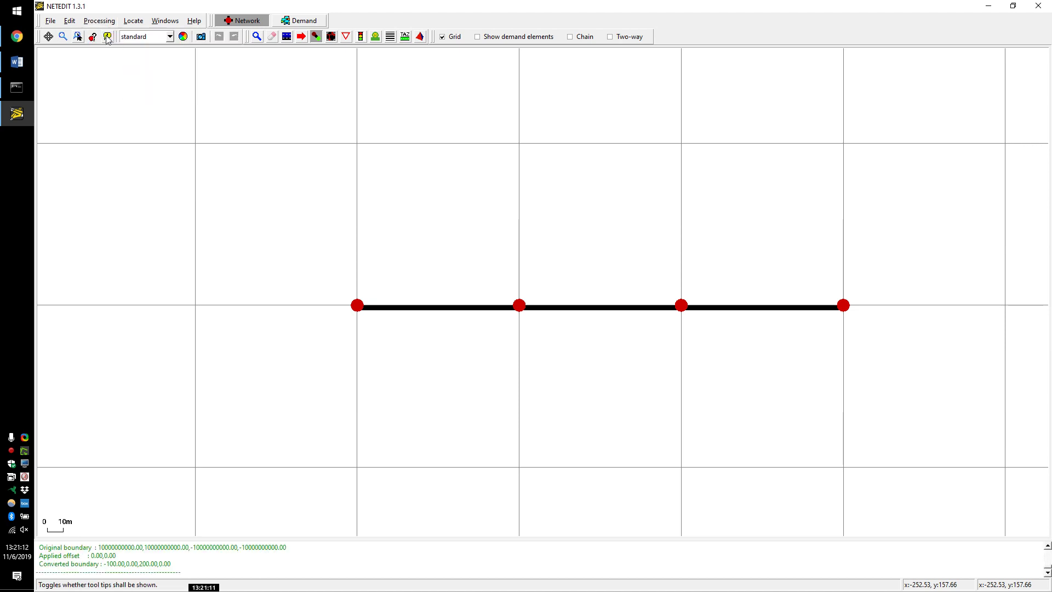
scroll(496, 320, "up", 3)
scroll(495, 320, "up", 5)
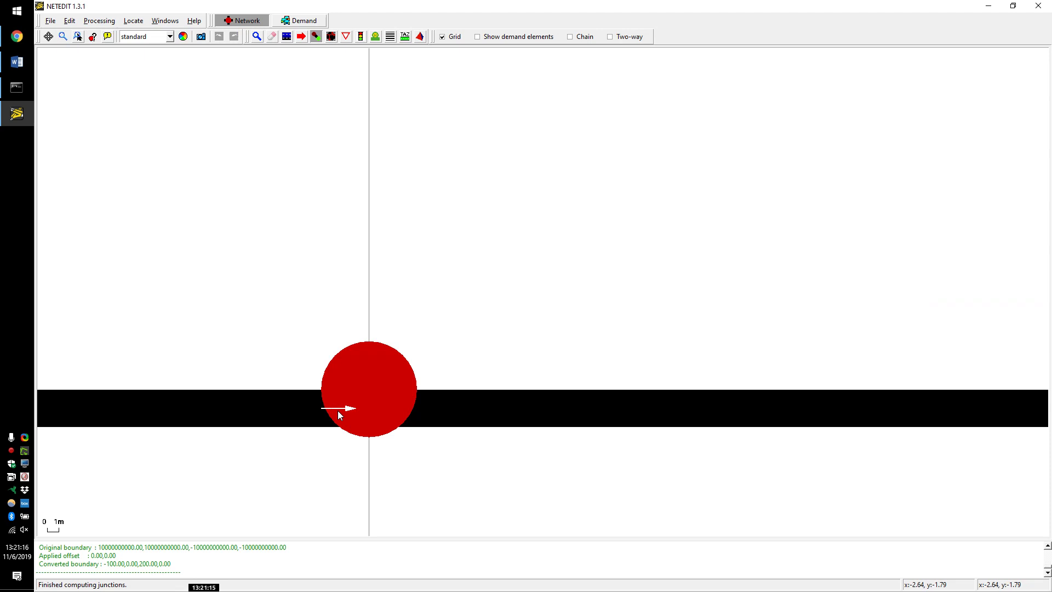
scroll(560, 373, "down", 5)
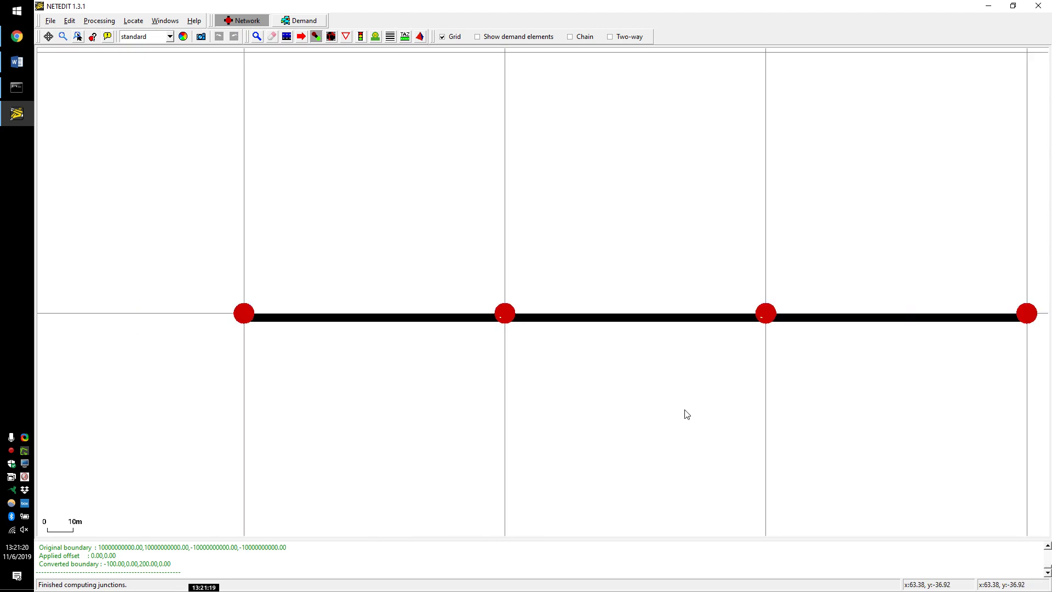
Step: Add westbound edges along the east, west and middle segments so the road is two-way
left_click_drag(731, 411, 618, 423)
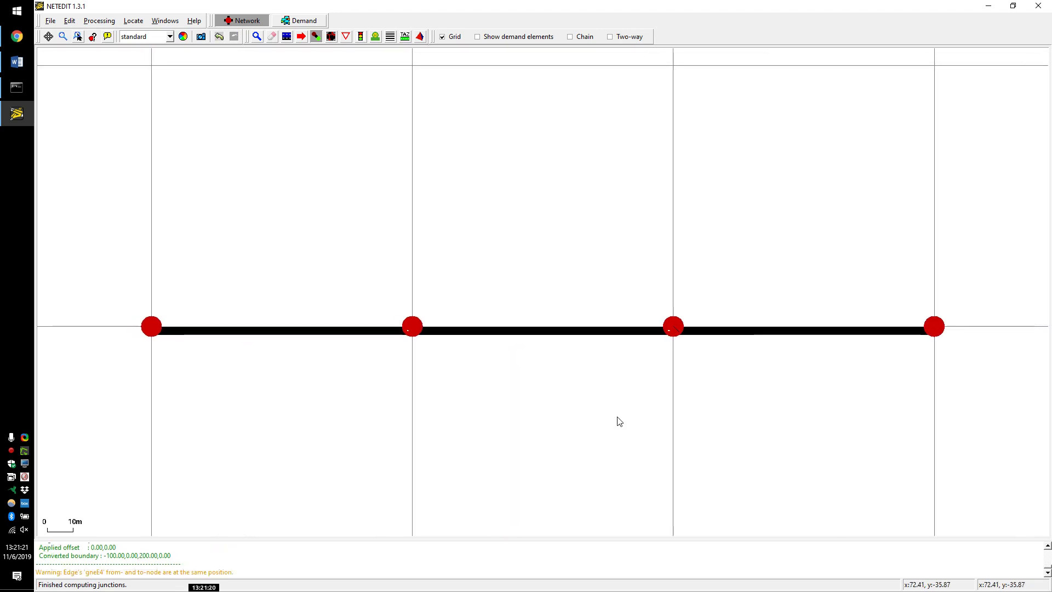
left_click(934, 327)
left_click(673, 326)
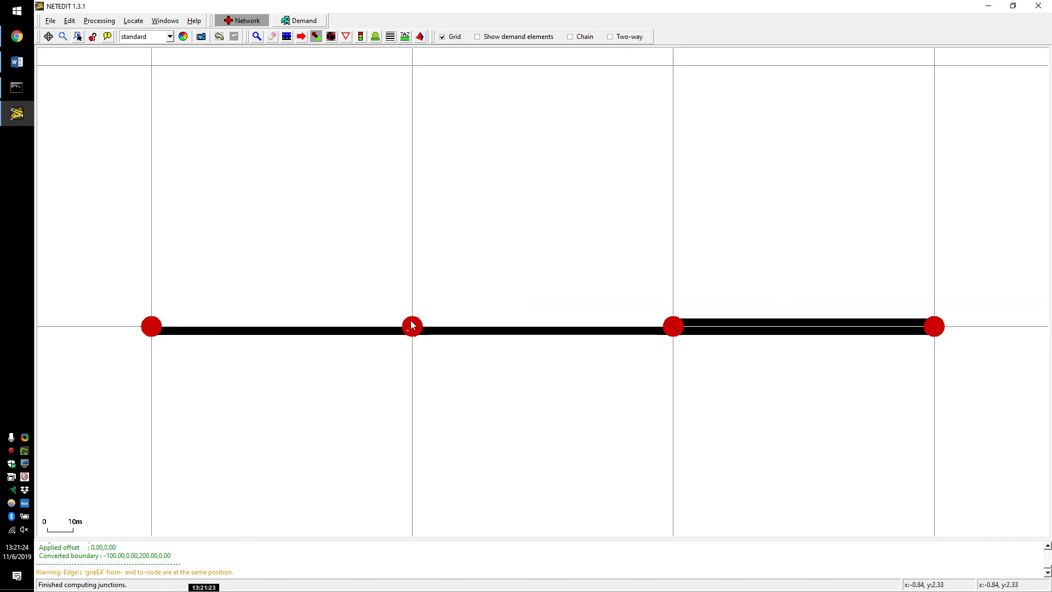
left_click(412, 327)
left_click(152, 326)
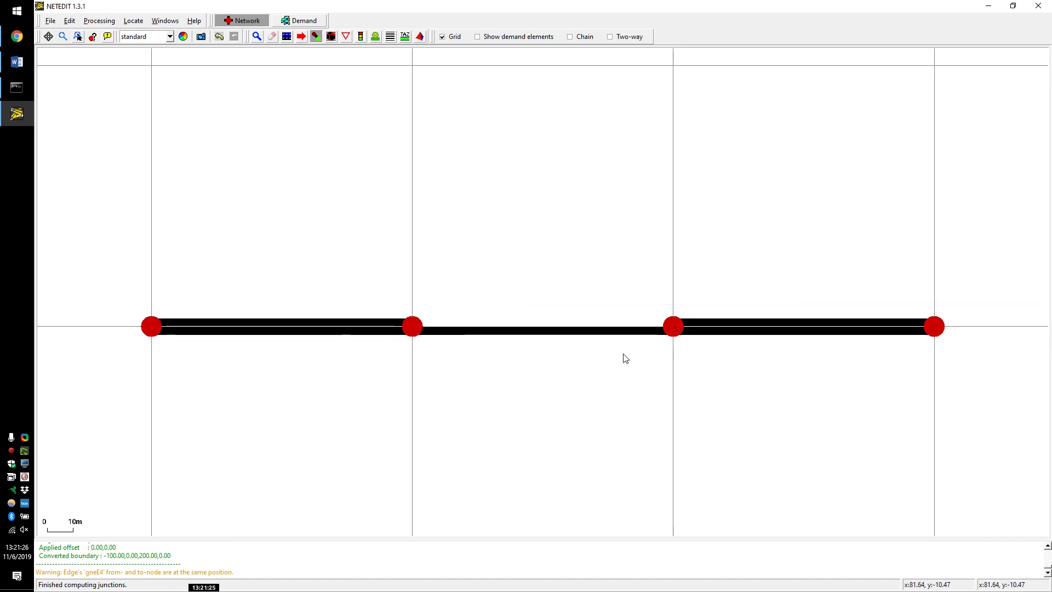
left_click(673, 325)
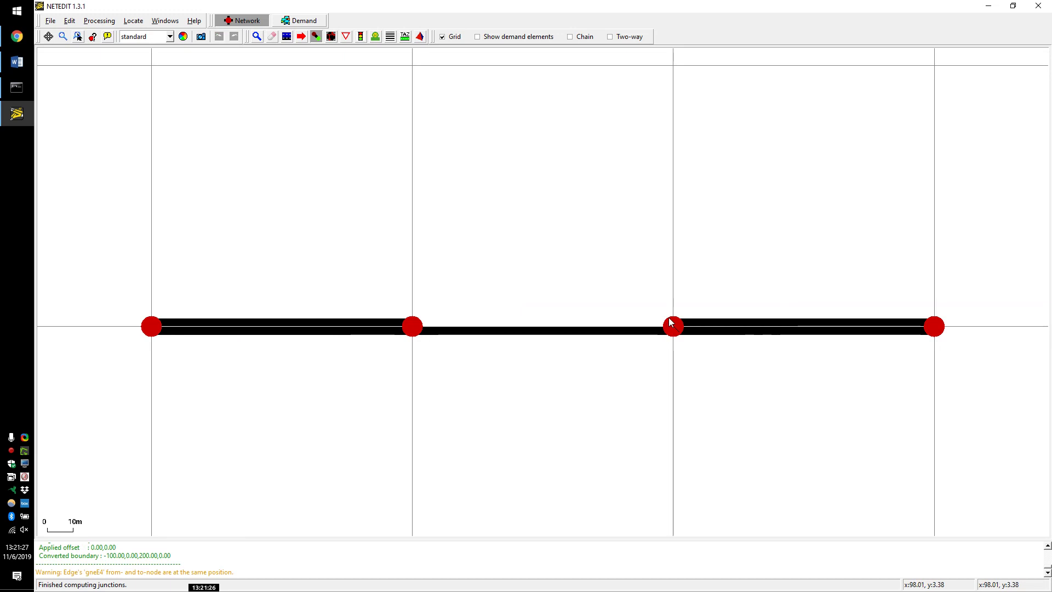
left_click(412, 327)
scroll(603, 359, "down", 3)
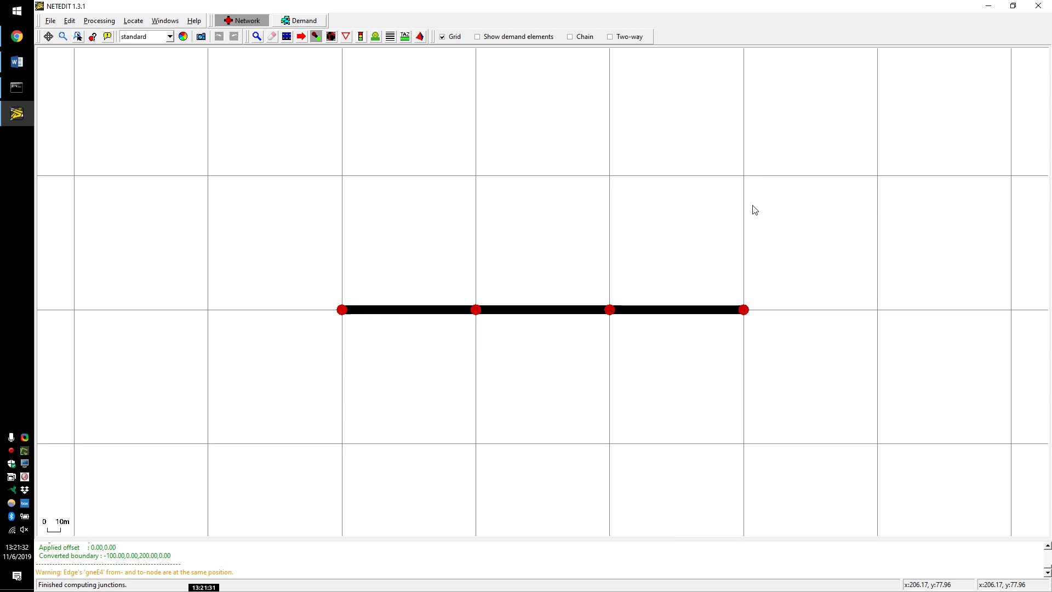
Step: Add a two-way road running north from the eastern junction
left_click(743, 178)
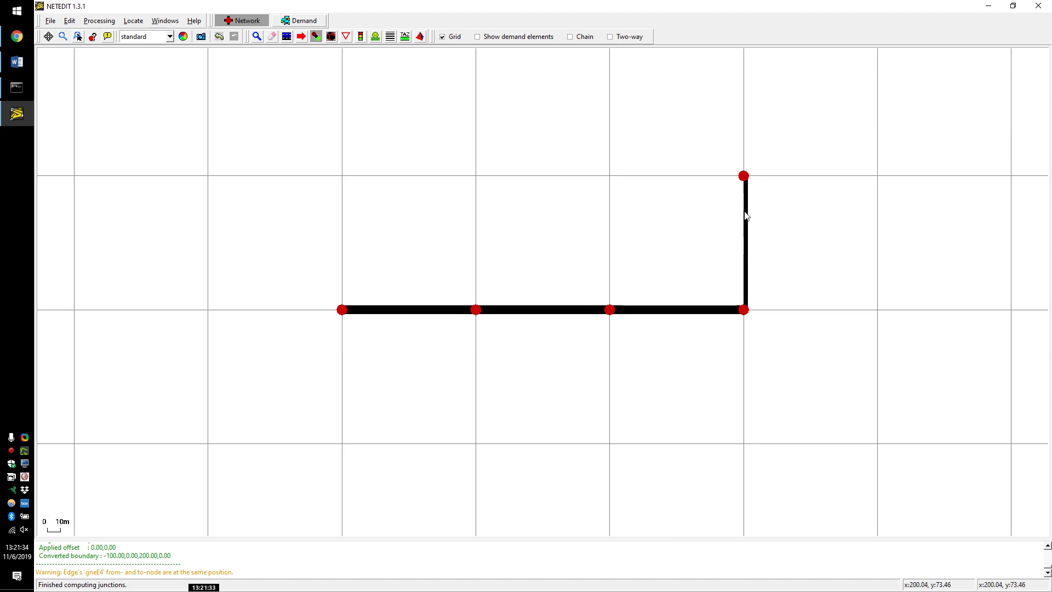
left_click(743, 309)
left_click(742, 176)
left_click(743, 175)
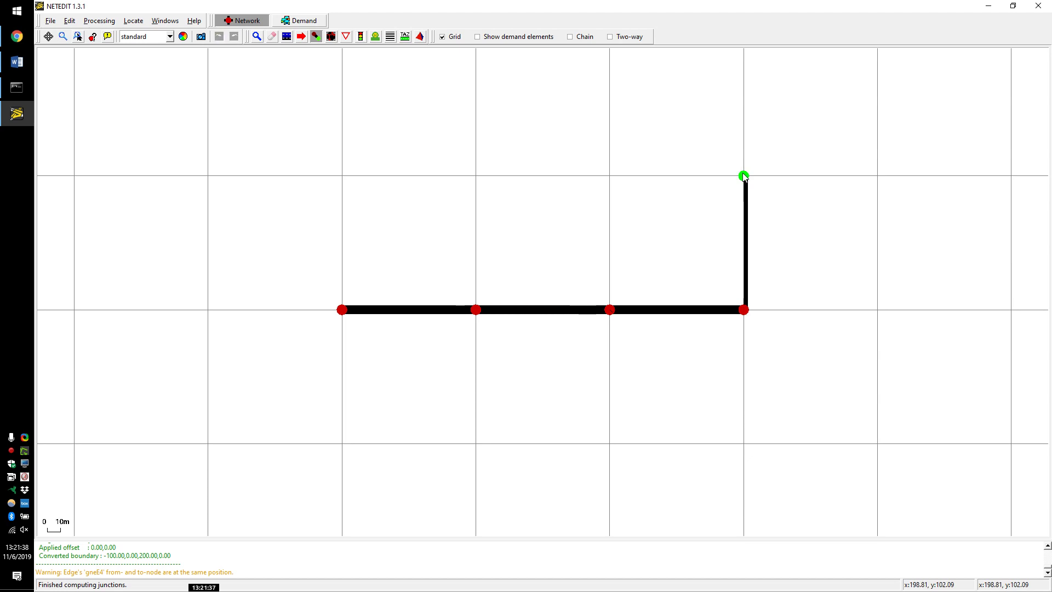
left_click(743, 310)
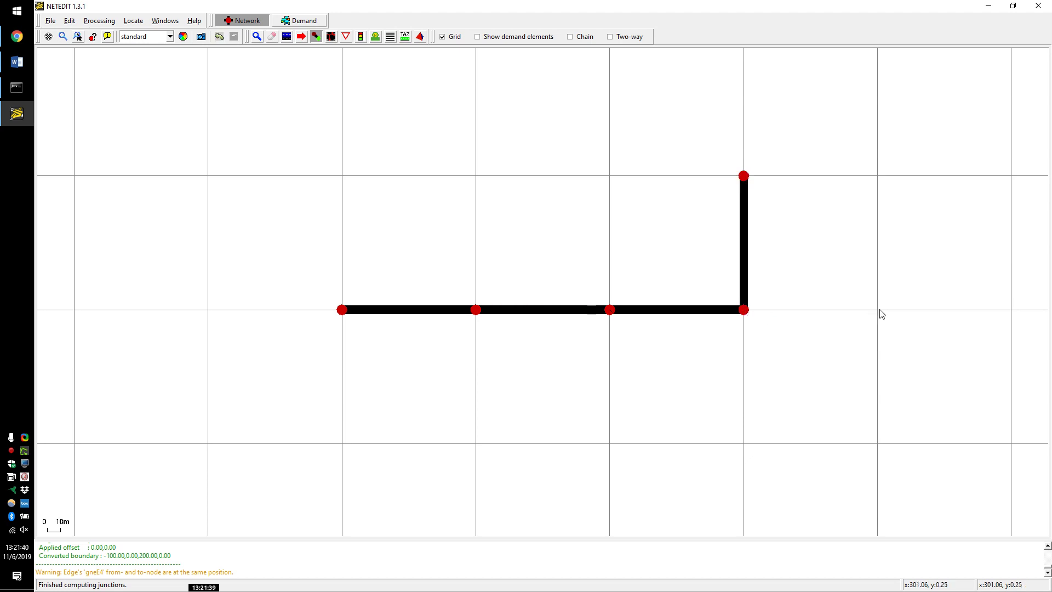
Step: Extend the main road one block east with edges in both directions
left_click(881, 314)
left_click(744, 313)
left_click(744, 314)
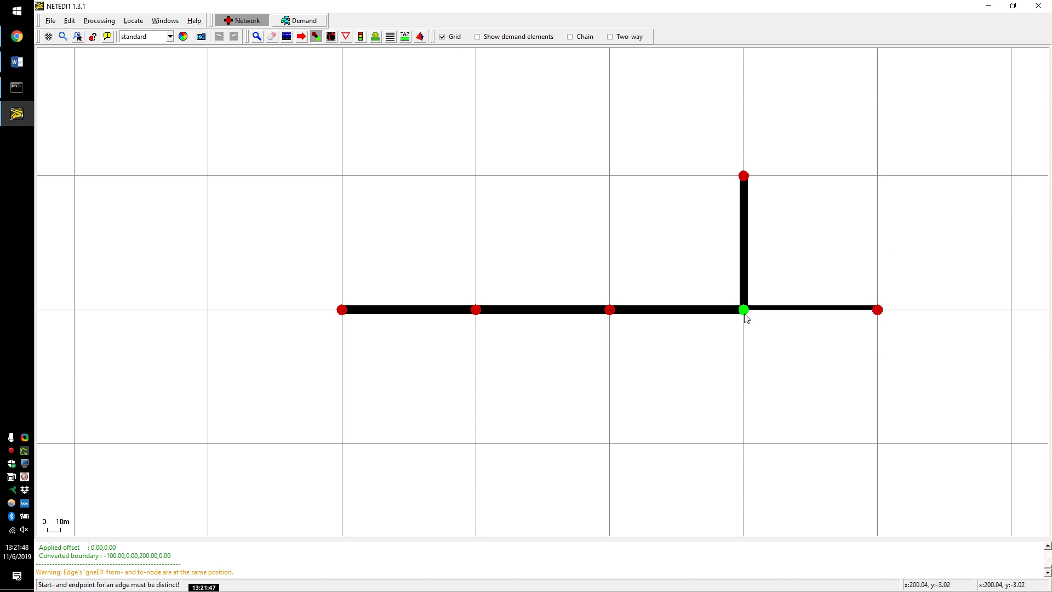
left_click(880, 313)
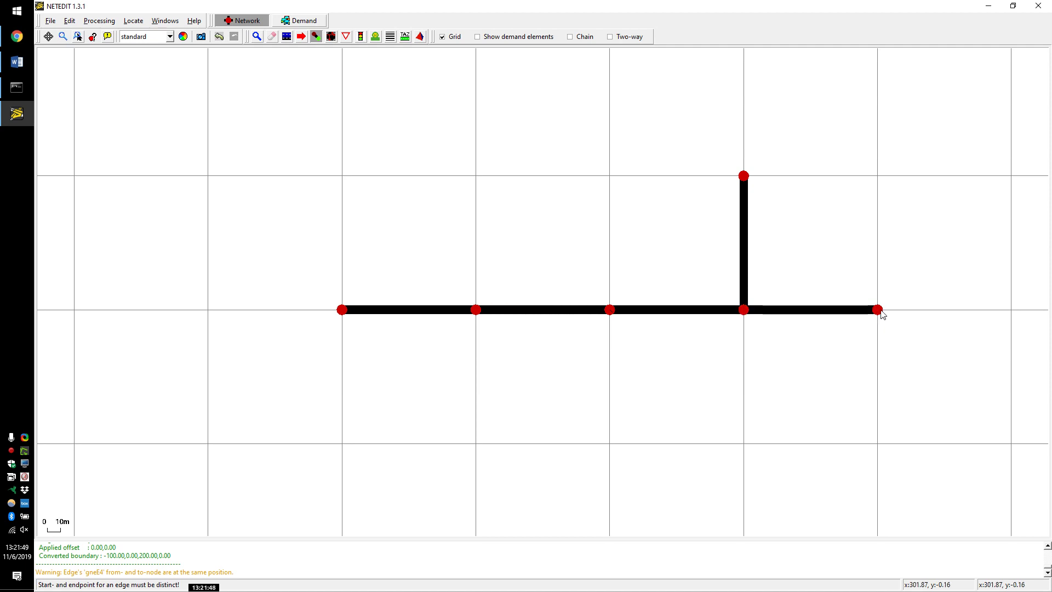
Step: Add a two-way road running south from the intersection to a new southern junction
left_click(745, 315)
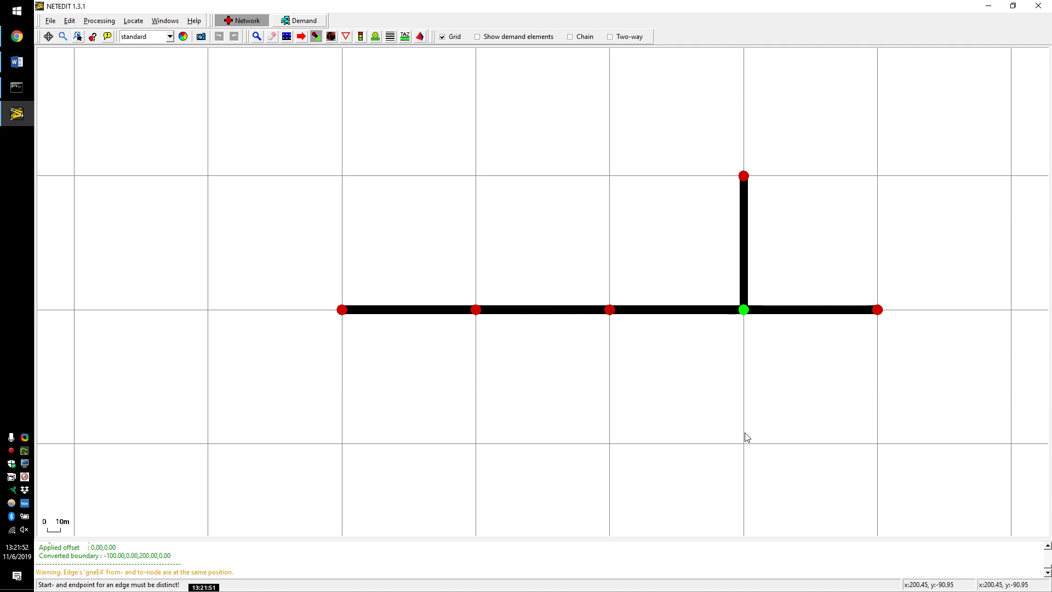
left_click(744, 444)
left_click(744, 445)
left_click(743, 311)
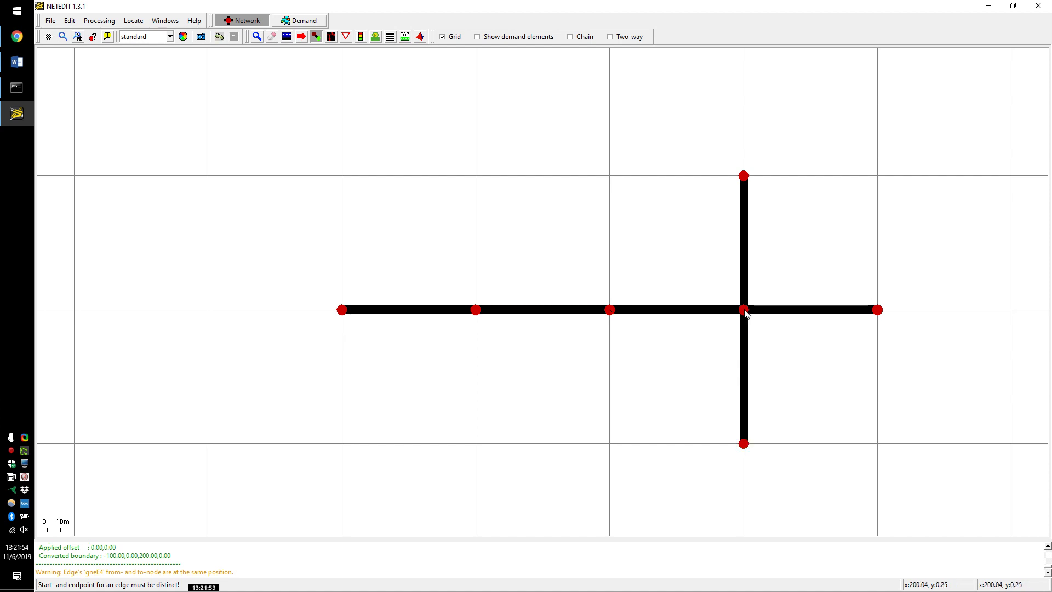
scroll(739, 328, "up", 2)
scroll(739, 328, "up", 1)
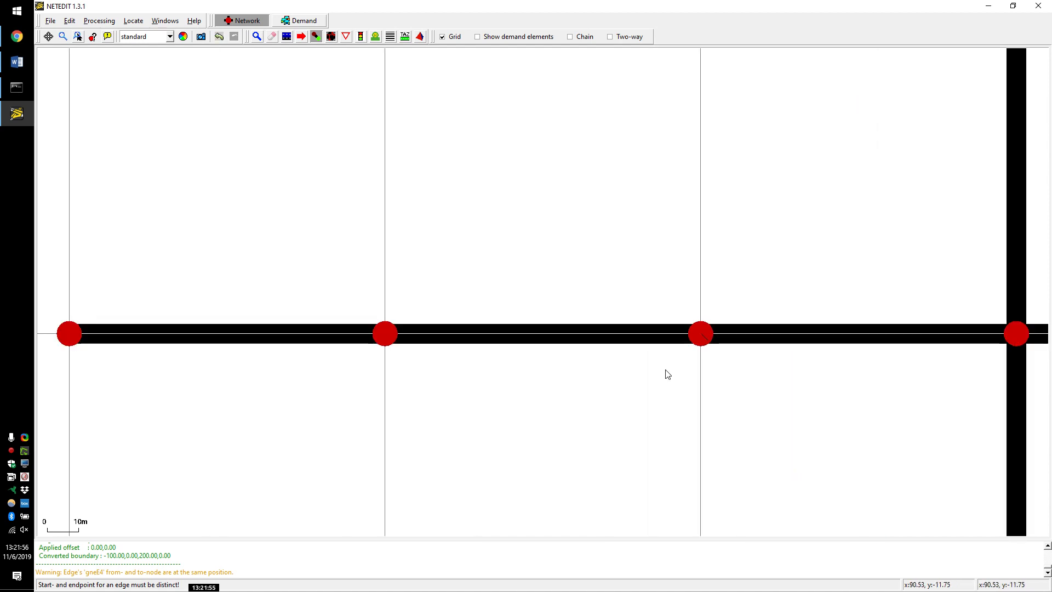
scroll(908, 323, "up", 3)
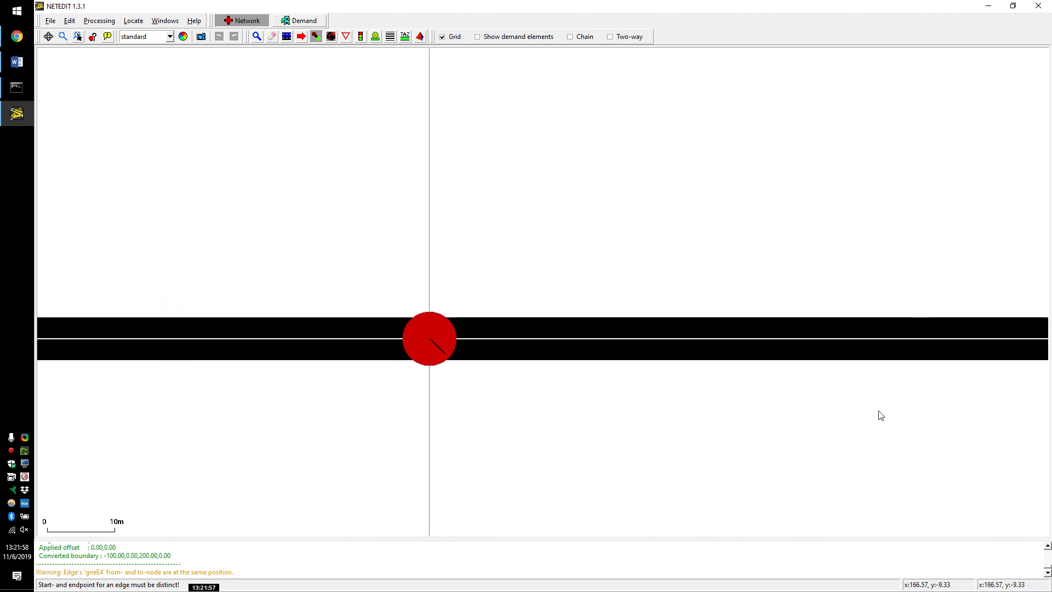
left_click_drag(881, 413, 603, 394)
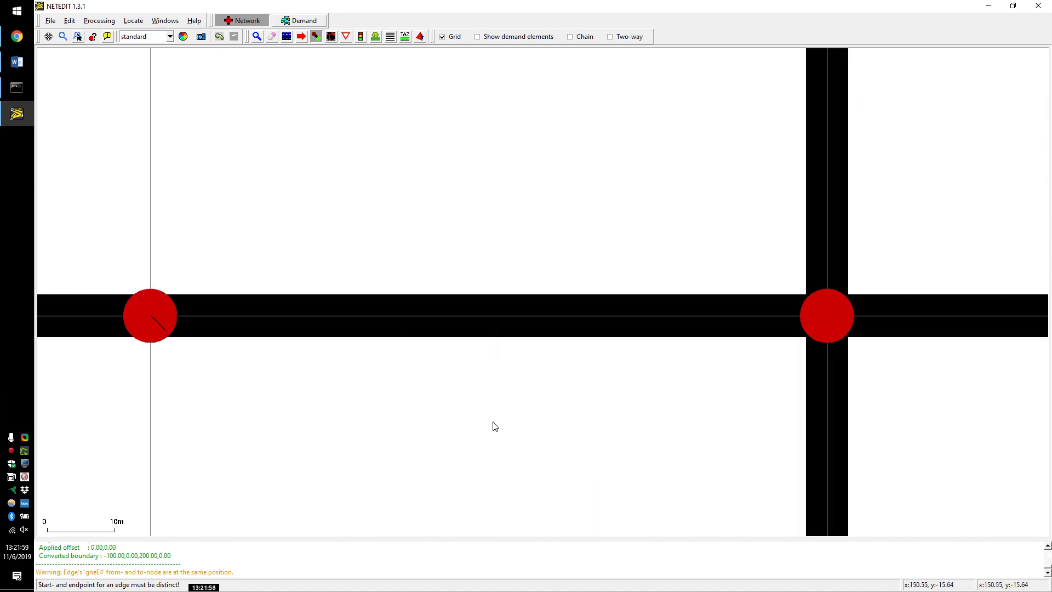
Step: Recompute junction shapes and turn off Show demand elements to check the four-way crossing
left_click(100, 21)
left_click(99, 34)
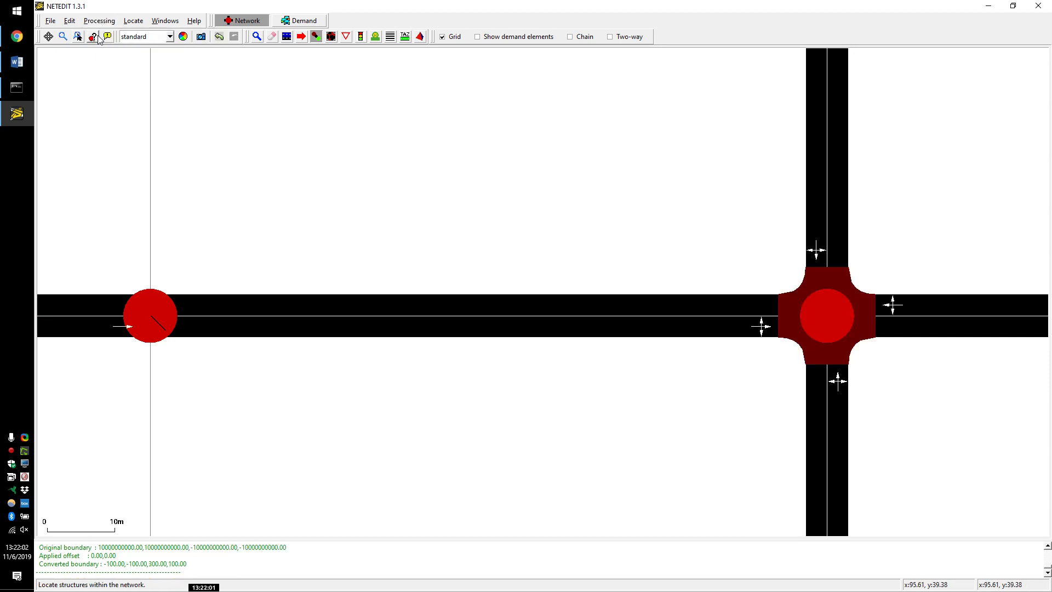
scroll(256, 176, "down", 5)
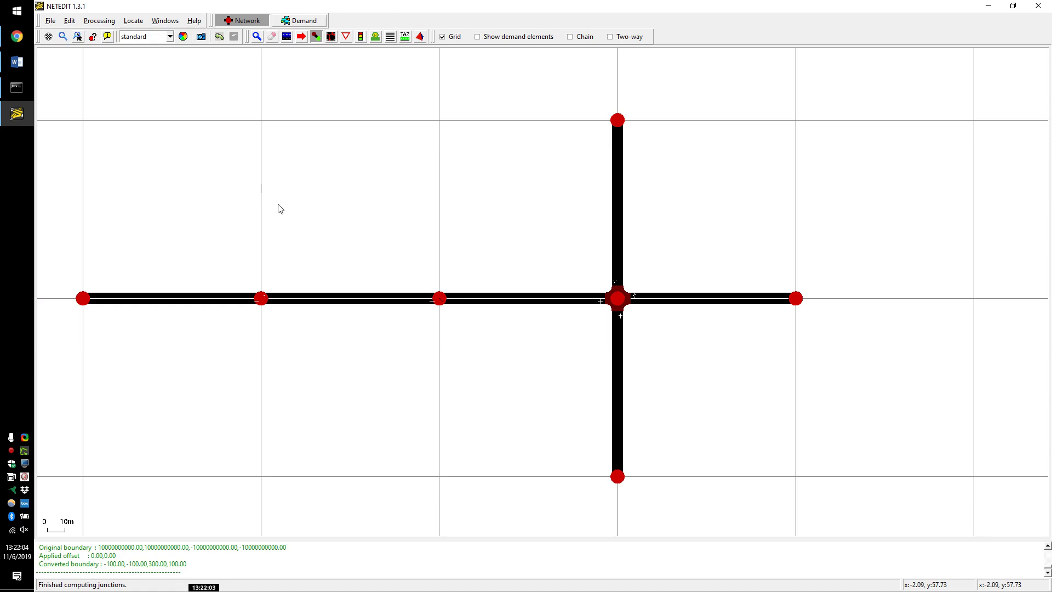
scroll(632, 352, "up", 5)
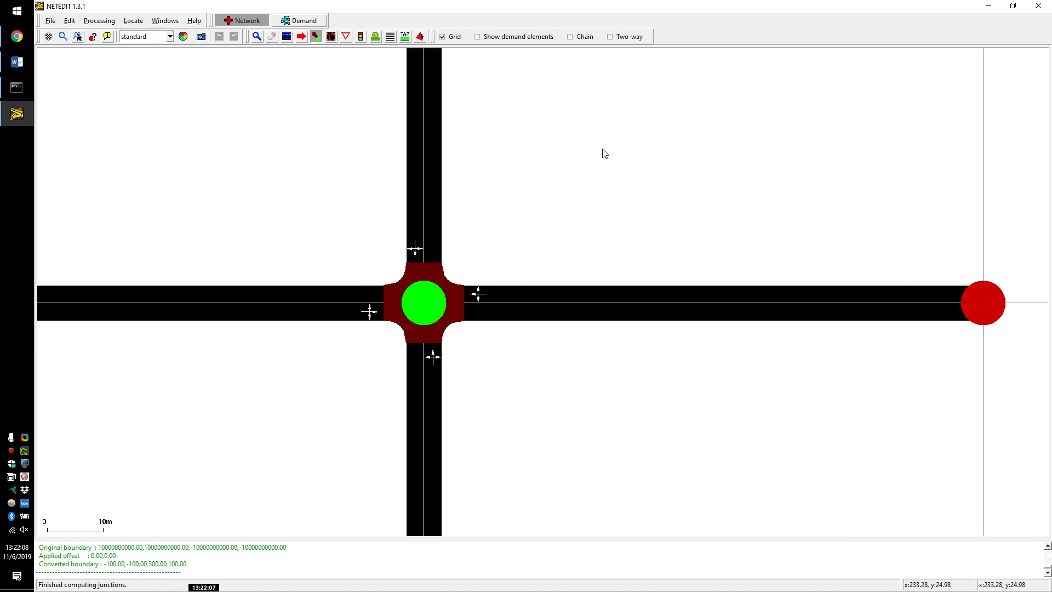
left_click(494, 37)
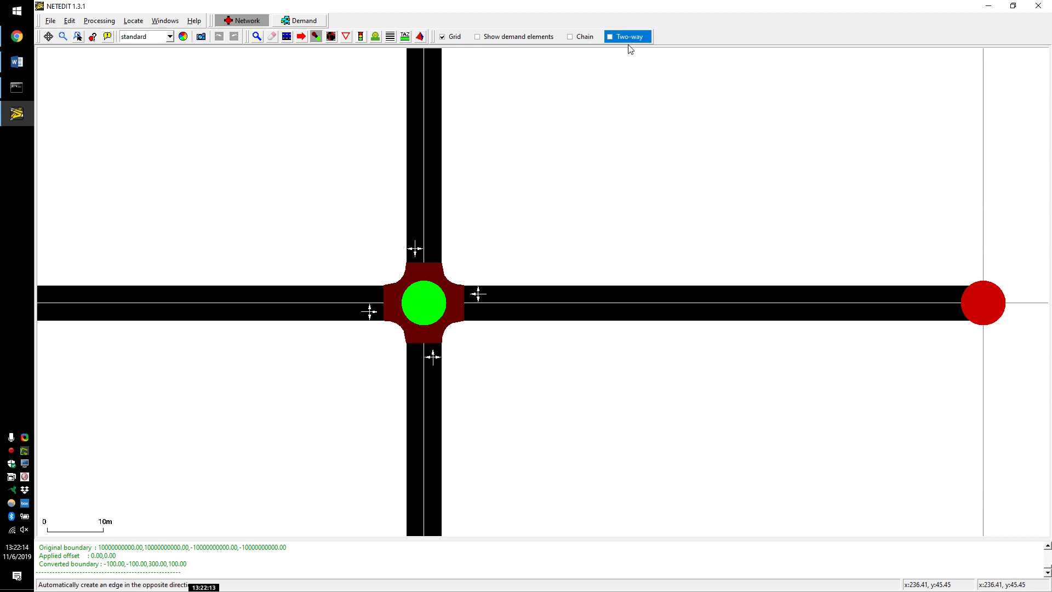
scroll(615, 107, "down", 2)
scroll(615, 107, "down", 2)
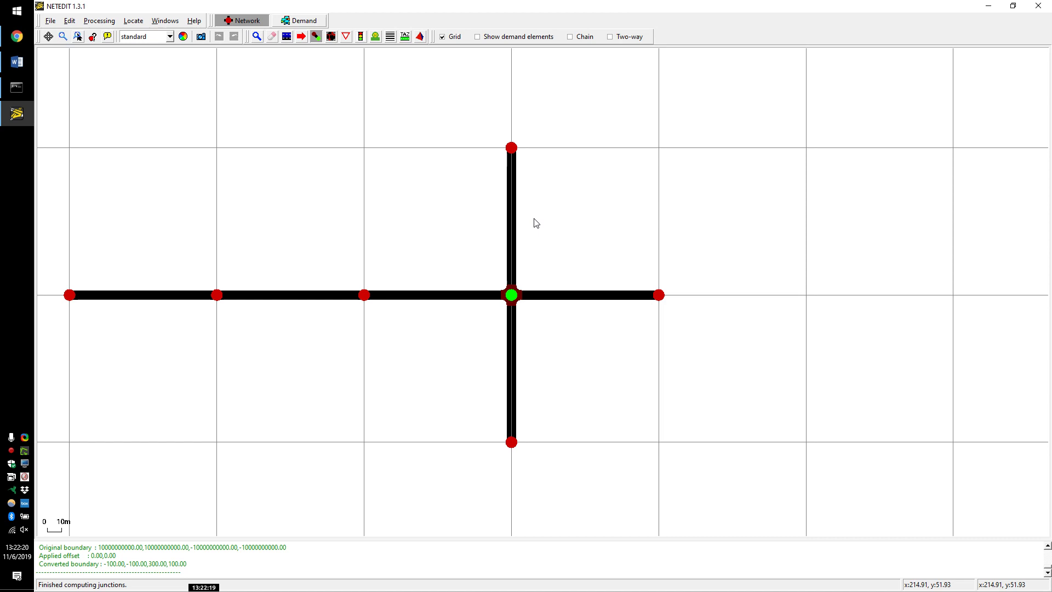
Step: With Two-way enabled, add roads north and south of the second junction, undoing a stray diagonal edge
left_click(624, 37)
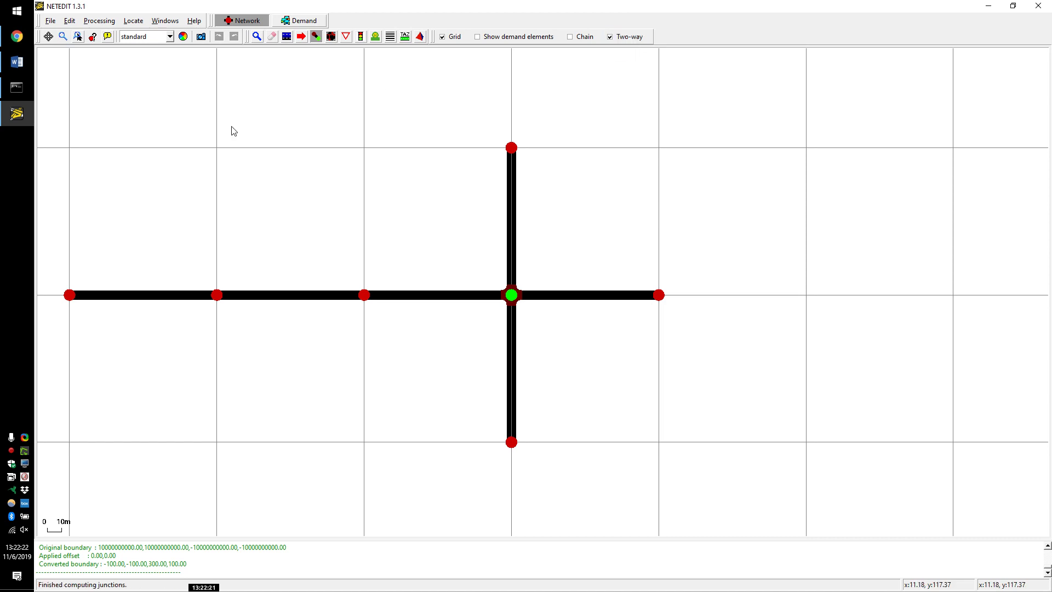
left_click(219, 152)
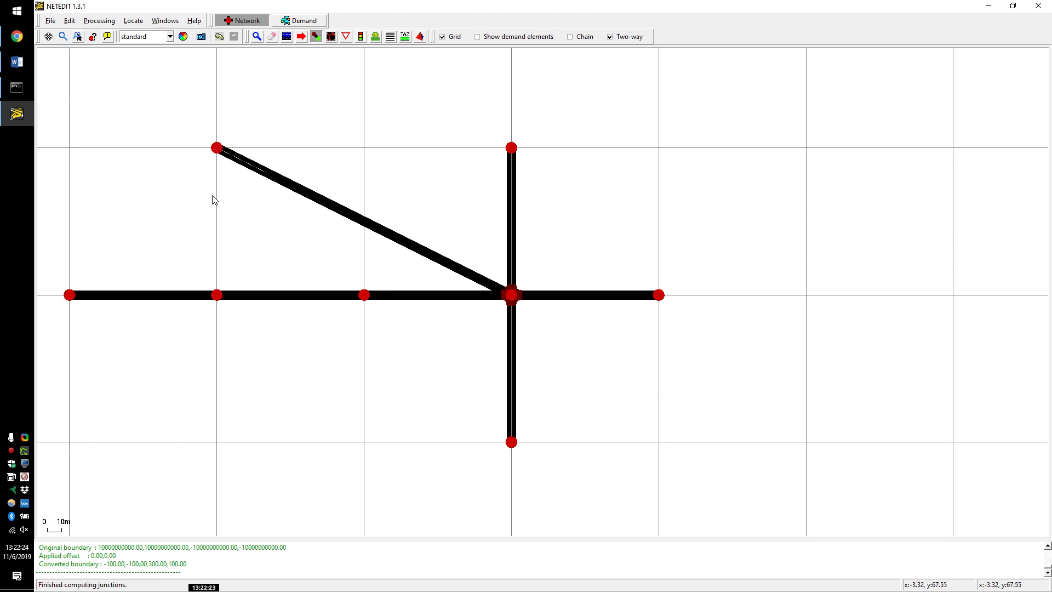
key("ctrl+z")
key("ctrl+z")
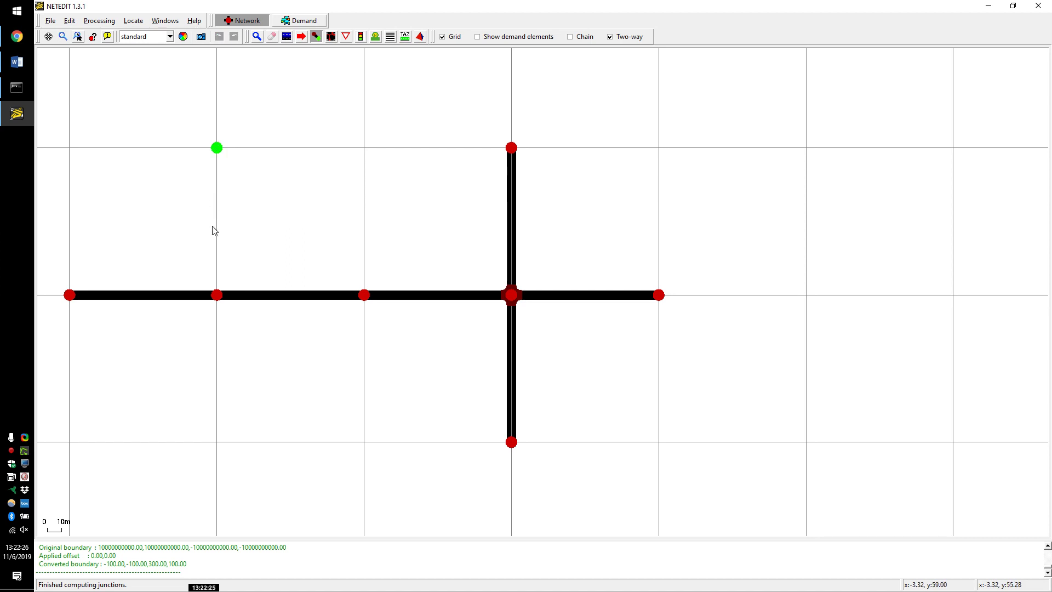
left_click(216, 295)
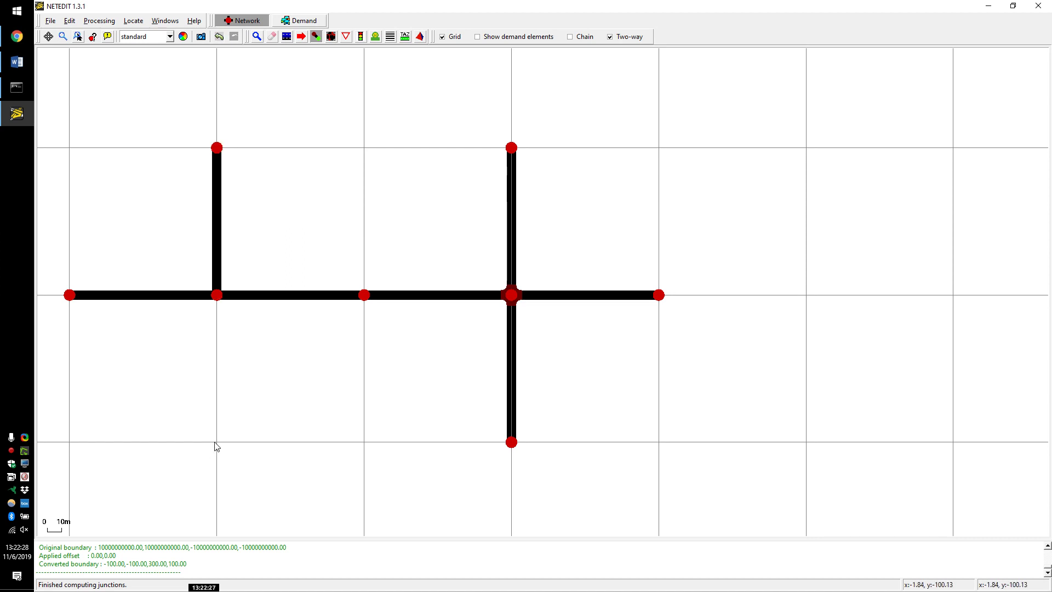
left_click(217, 441)
left_click(218, 296)
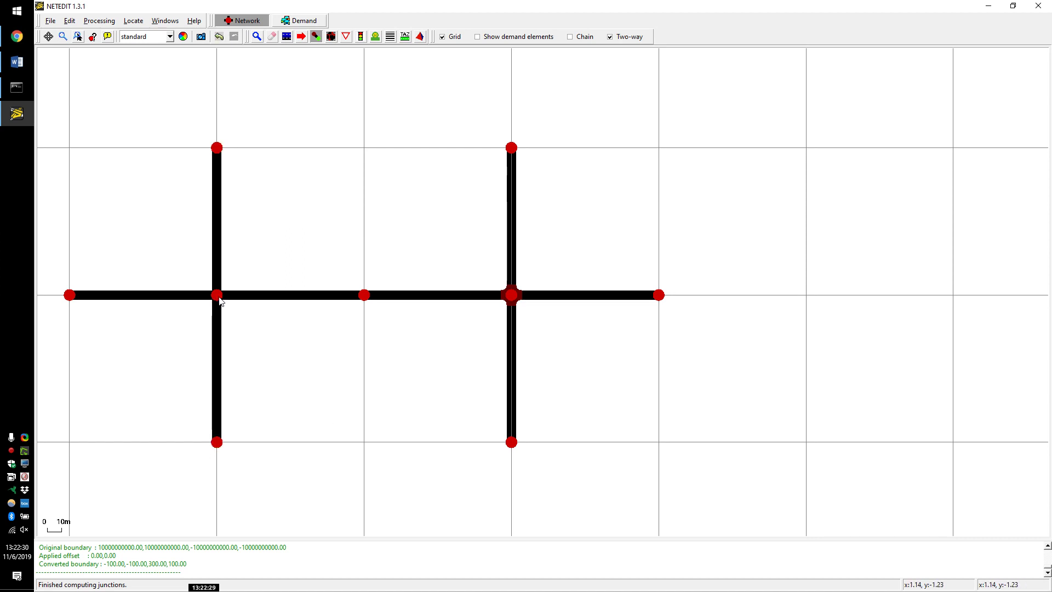
Step: Zoom to the middle junction, change a toolbar option, and recompute junctions with F5
scroll(219, 301, "up", 3)
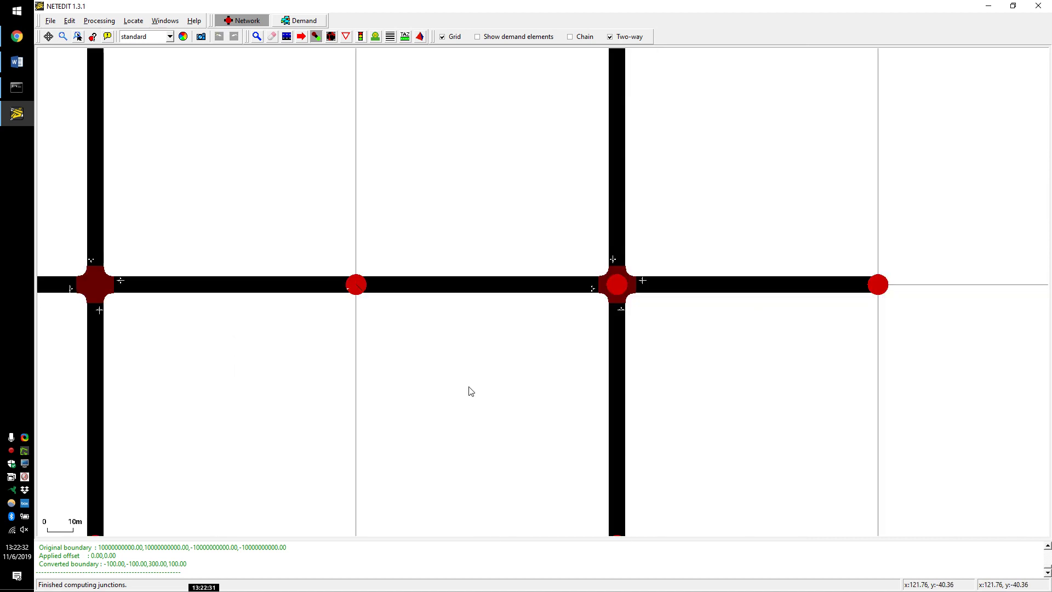
scroll(202, 285, "up", 3)
left_click_drag(369, 328, 583, 336)
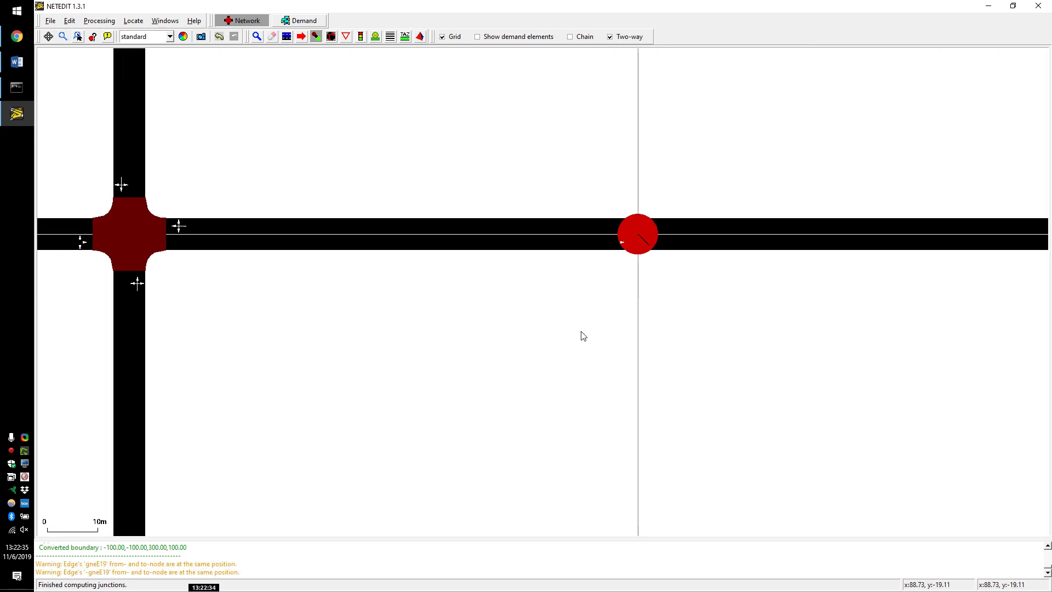
left_click(390, 41)
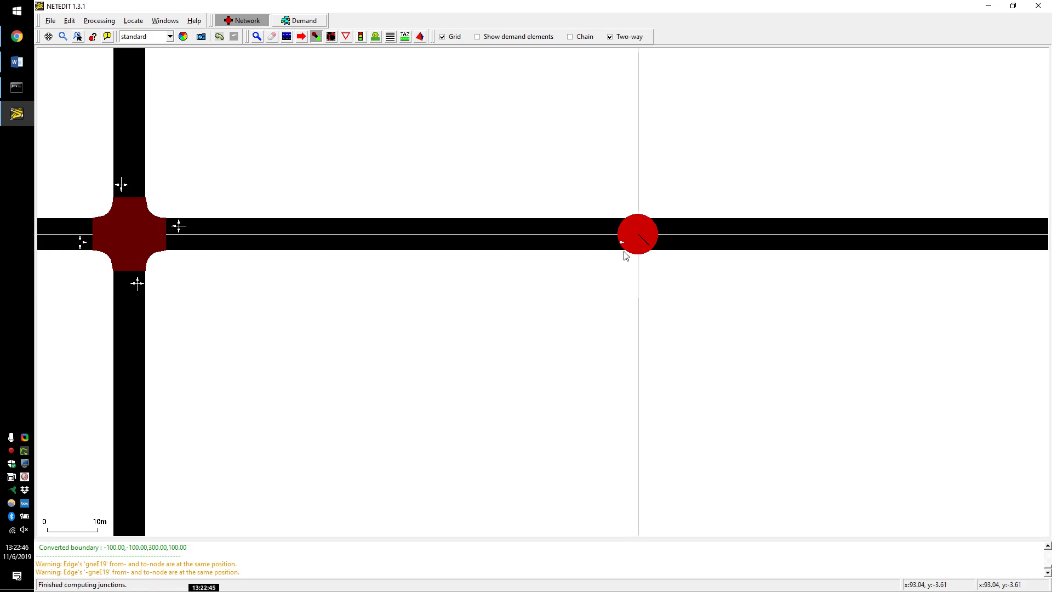
scroll(630, 259, "up", 3)
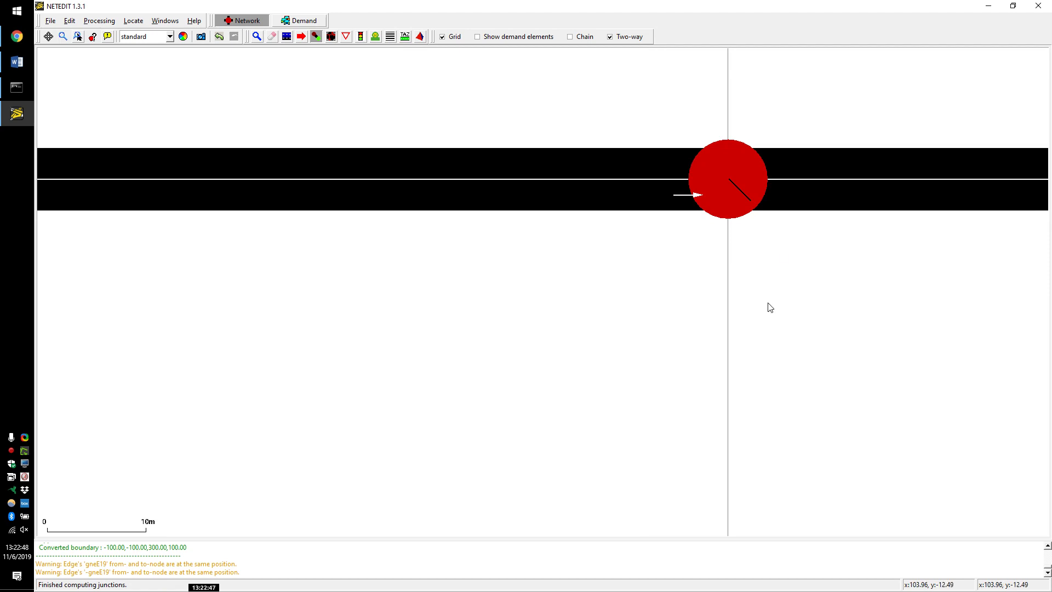
key("F5")
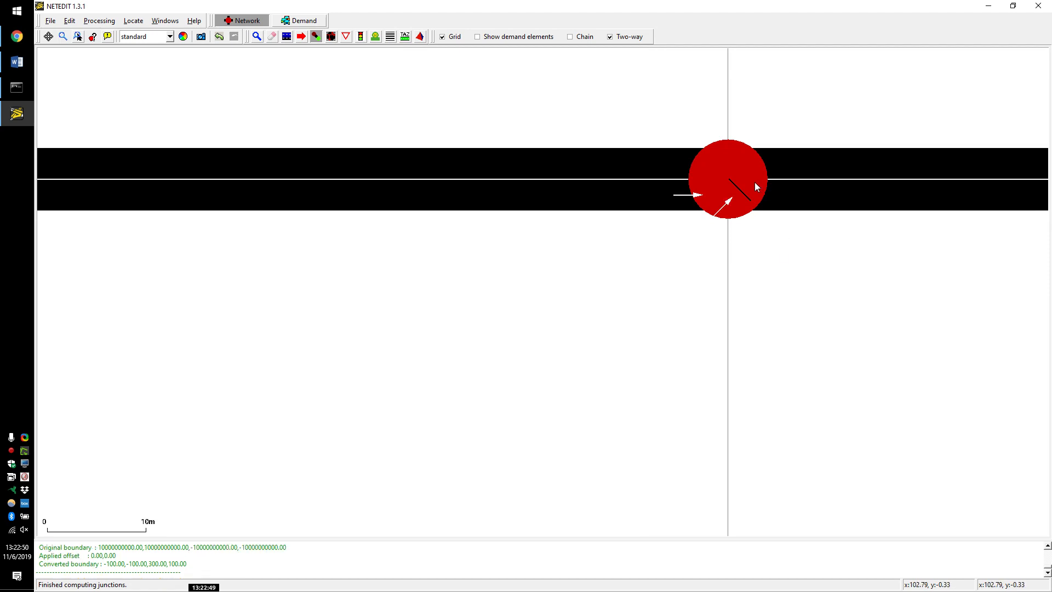
Step: Draw a new edge at the middle junction, recompute with F5, and switch to Inspect mode
scroll(745, 191, "up", 3)
left_click_drag(803, 245, 534, 358)
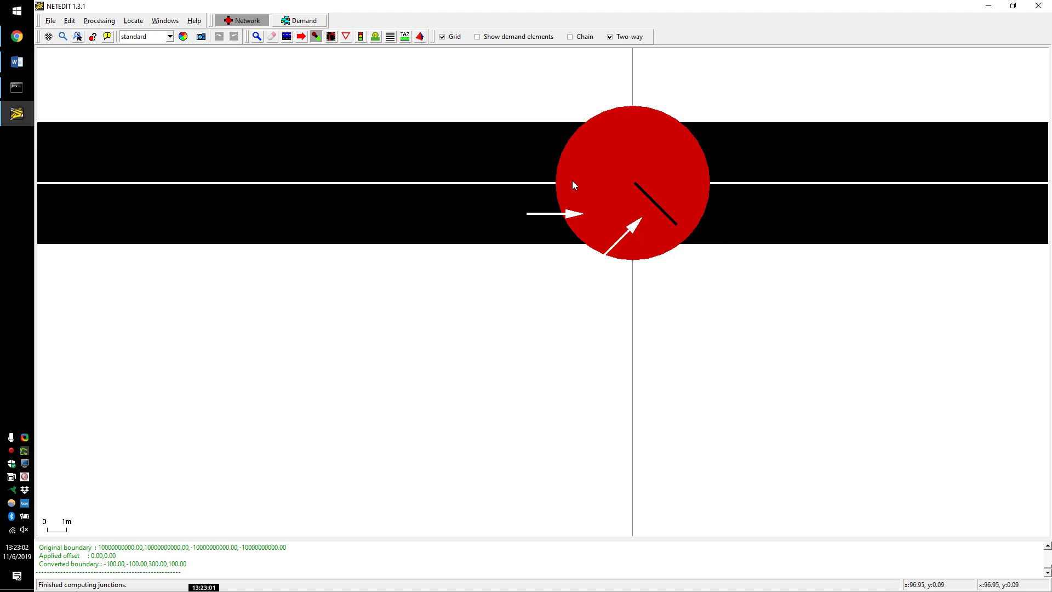
left_click(666, 215)
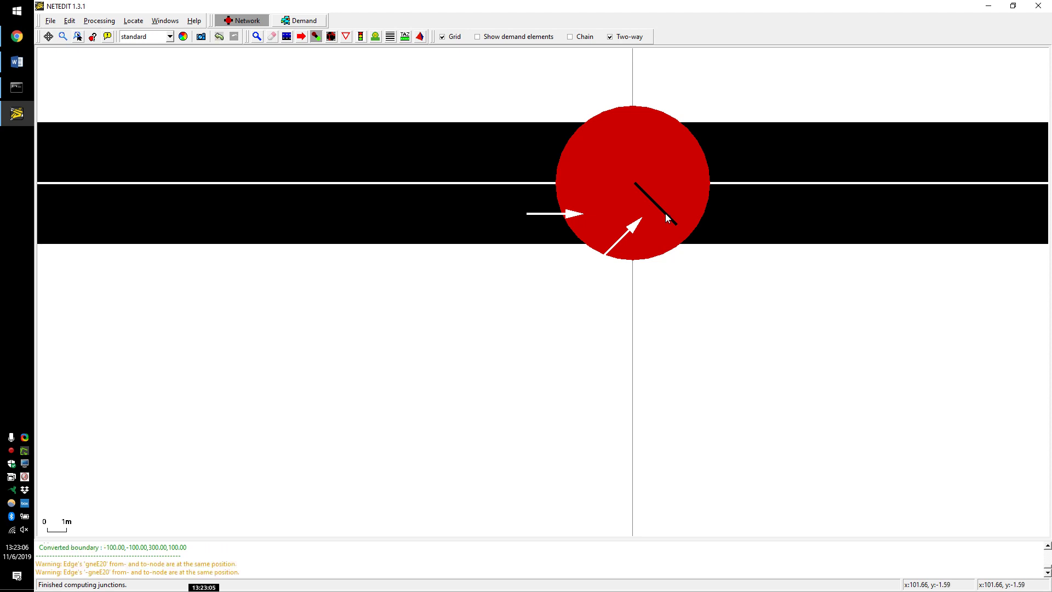
key("F5")
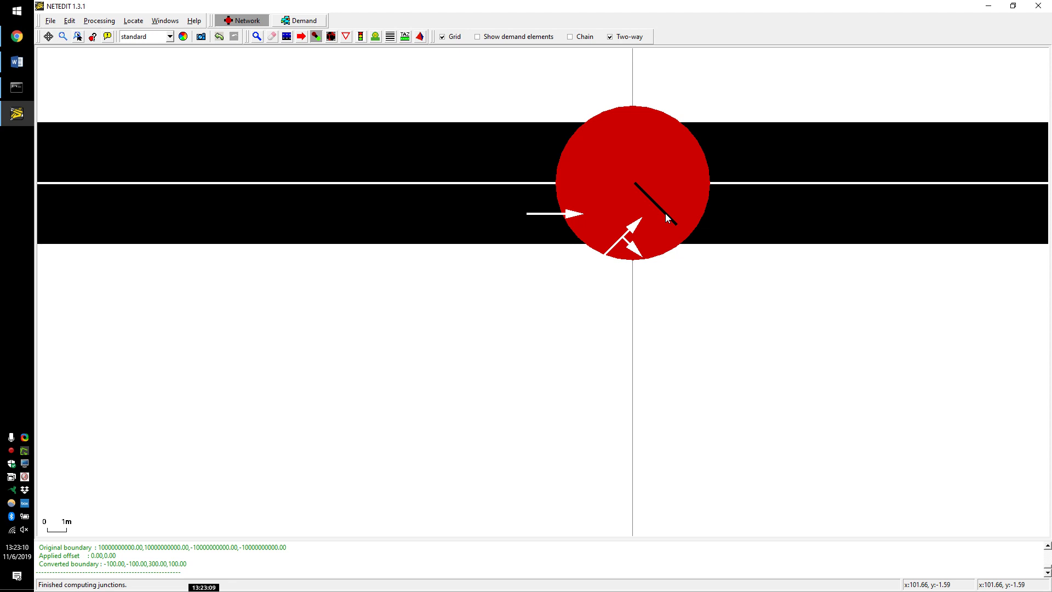
key("i")
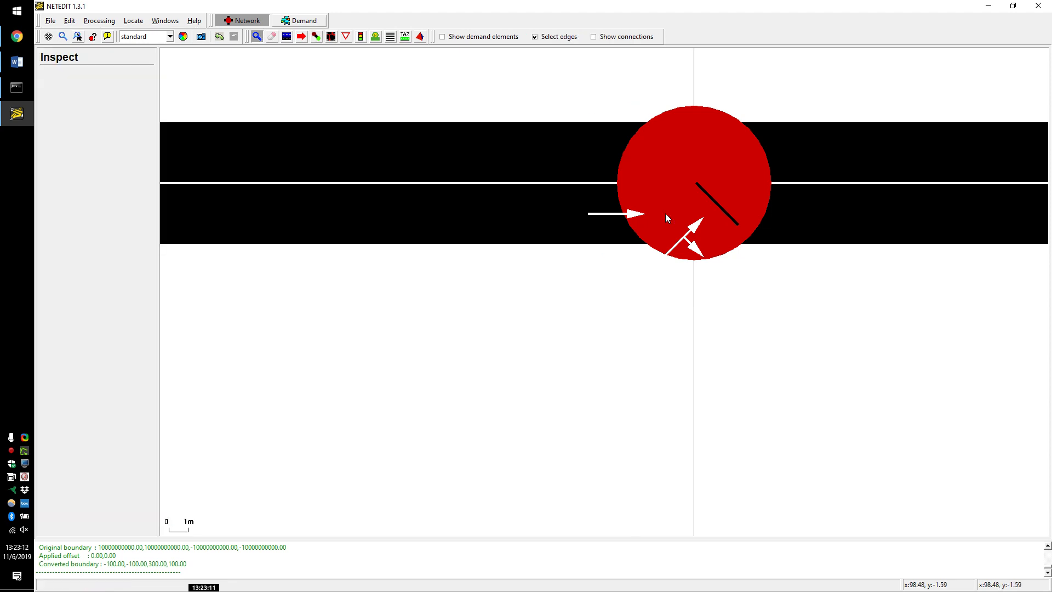
Step: Inspect the middle junction and delete the unwanted reverse edge -gneE20 from its hierarchy
left_click(698, 252)
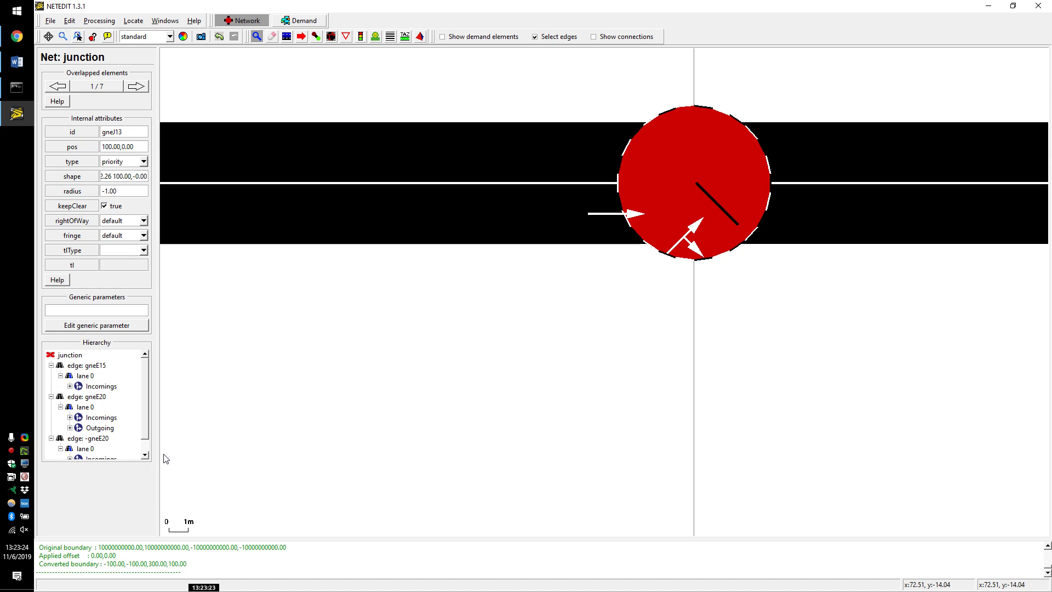
left_click_drag(142, 400, 143, 425)
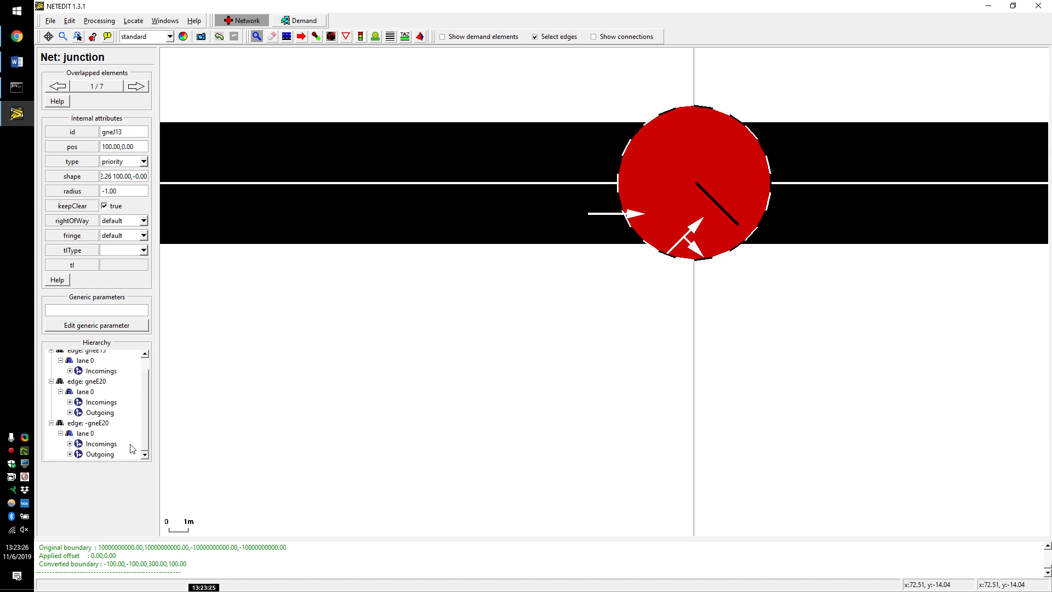
left_click(82, 426)
right_click(82, 426)
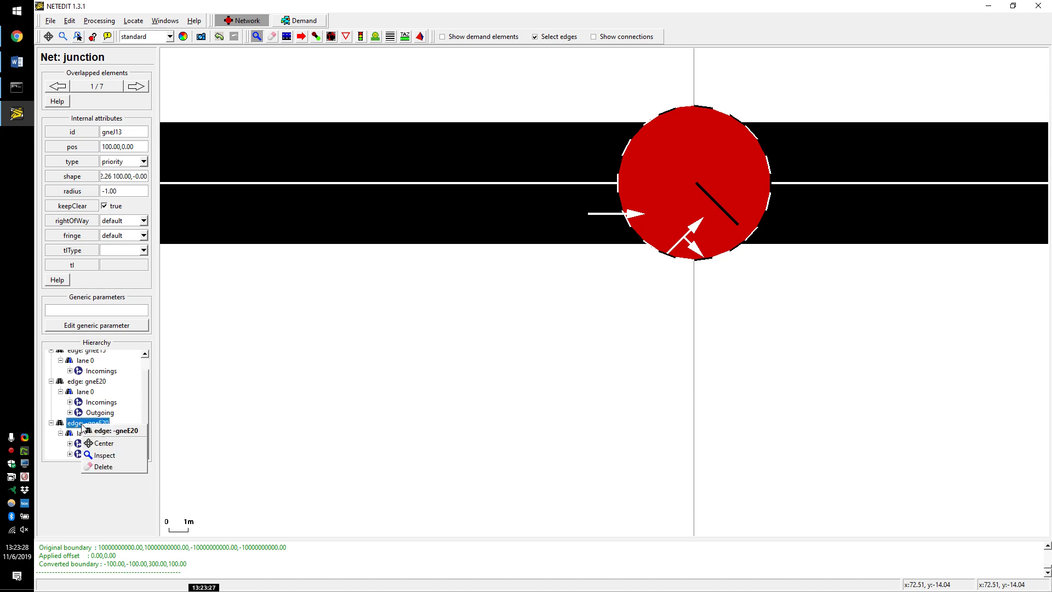
left_click(103, 467)
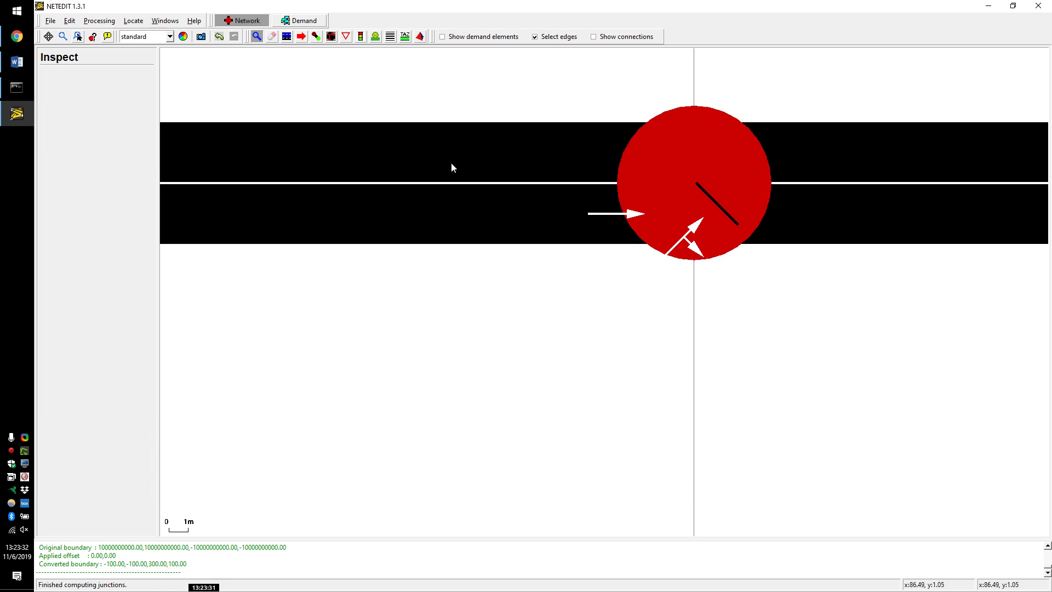
Step: Re-inspect junction gneJ19 to confirm the removal and bring up the Processing menu
left_click(695, 226)
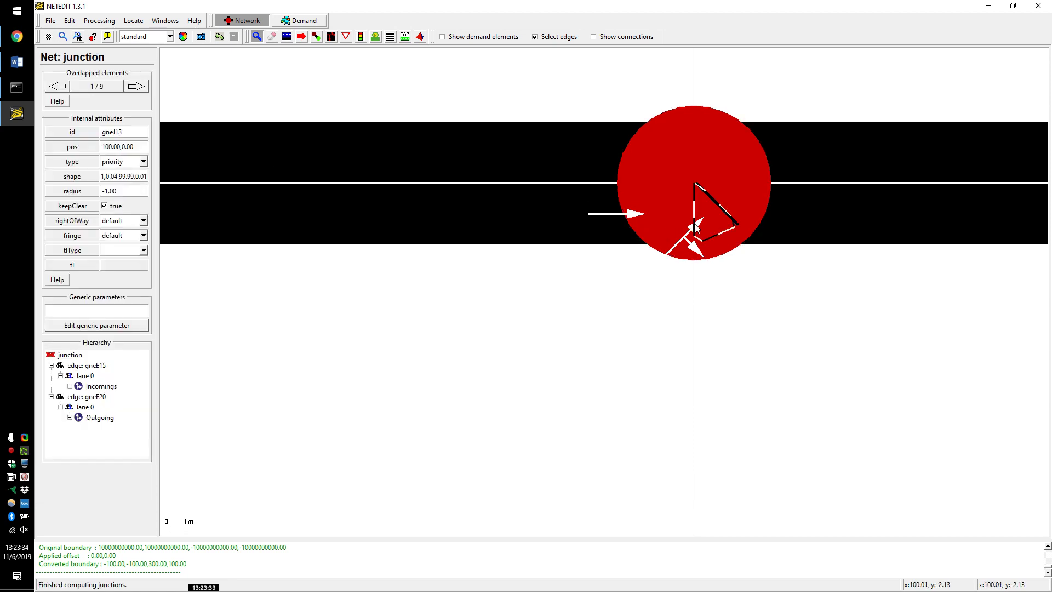
left_click(686, 243)
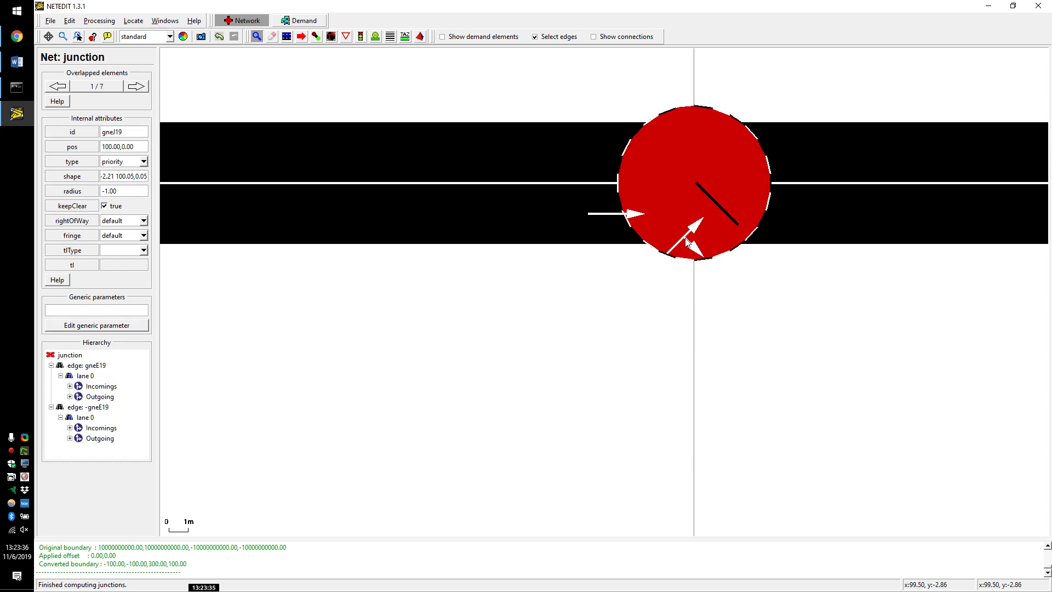
left_click(112, 21)
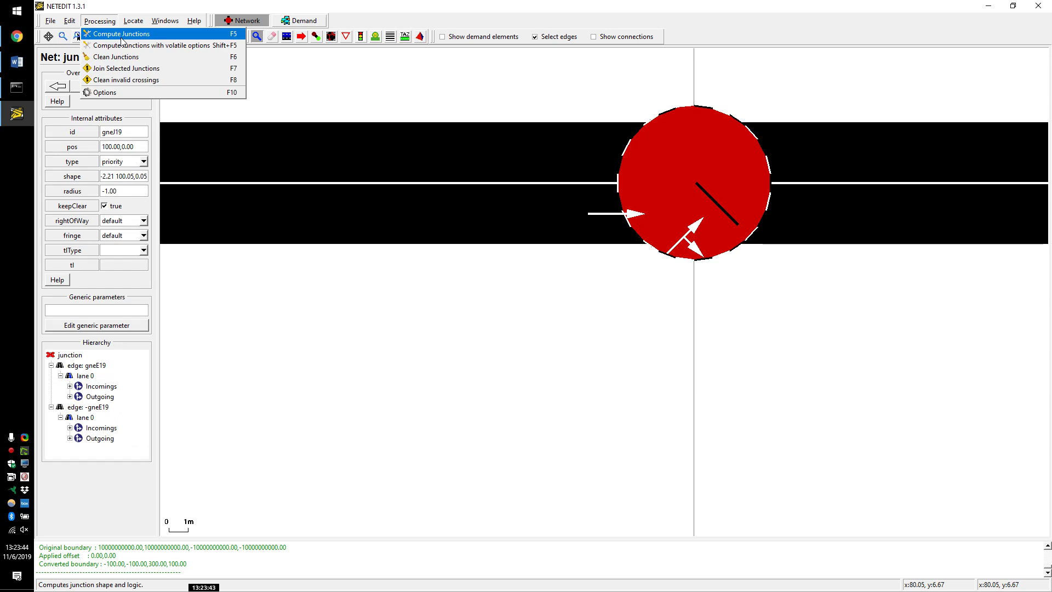
Step: In Delete mode, remove the two turning connections at gneJ19 and recompute junctions with F5
left_click(117, 72)
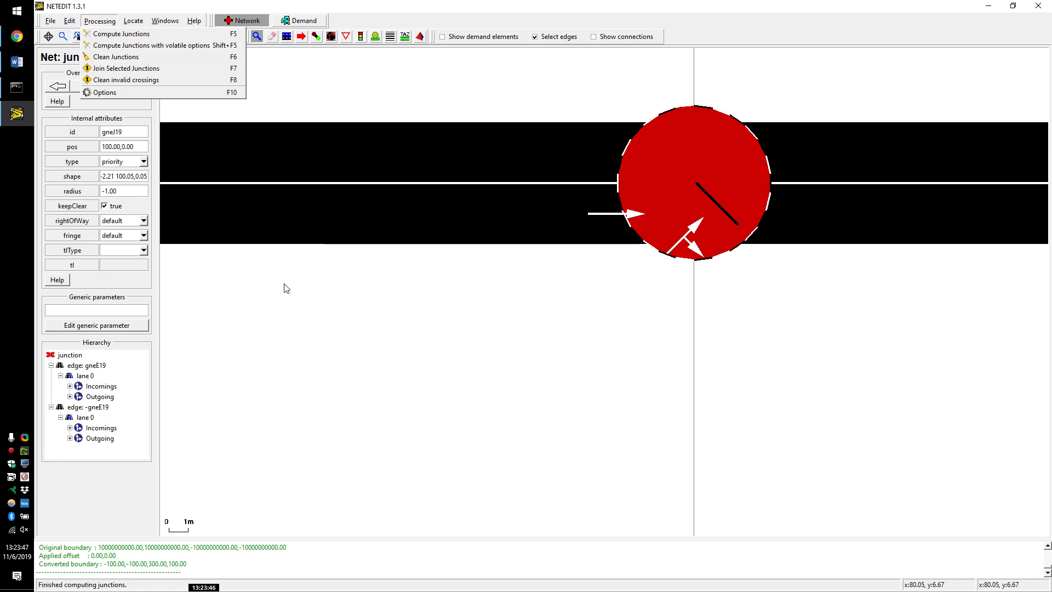
left_click(71, 20)
left_click(109, 108)
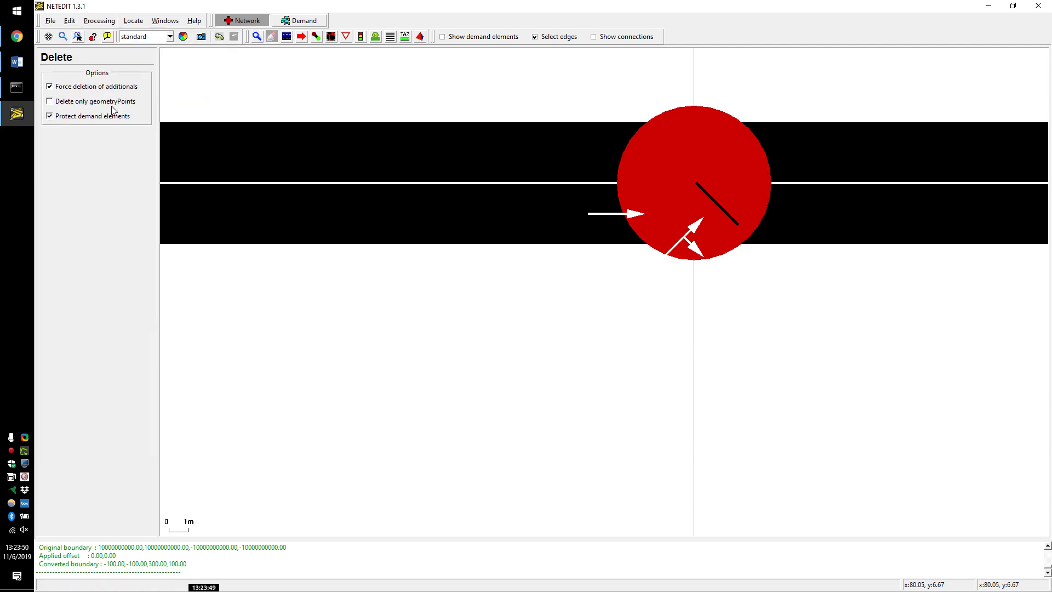
left_click(725, 210)
left_click(725, 210)
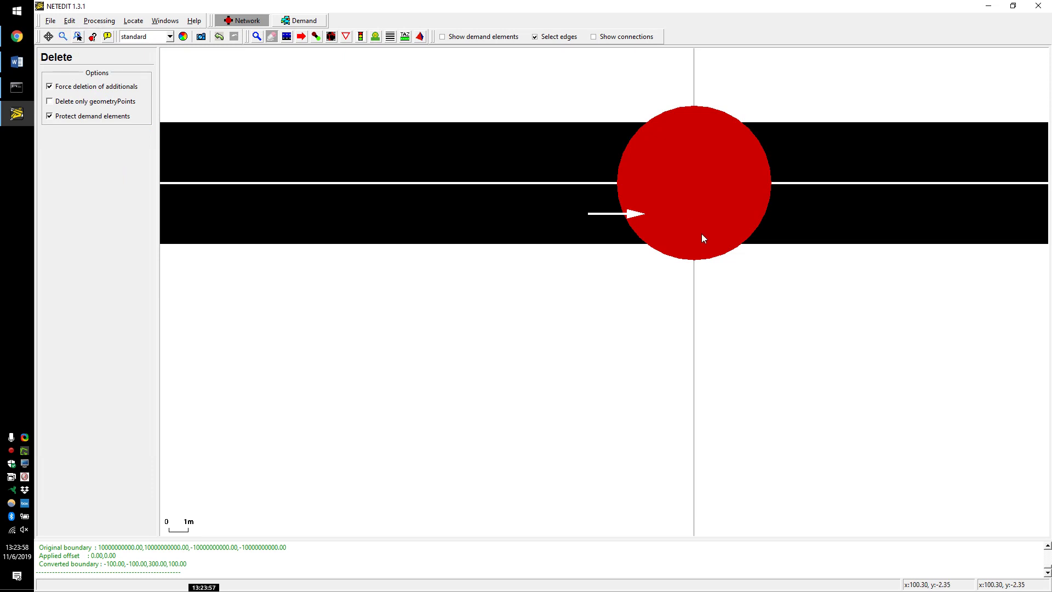
key("F5")
scroll(763, 275, "down", 3)
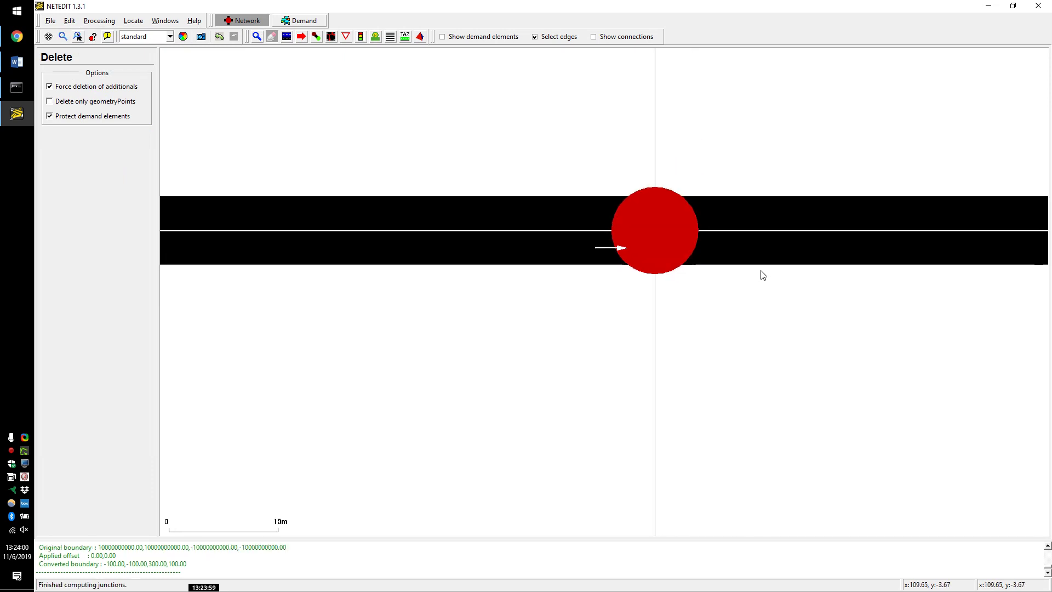
scroll(761, 274, "down", 4)
scroll(776, 298, "up", 3)
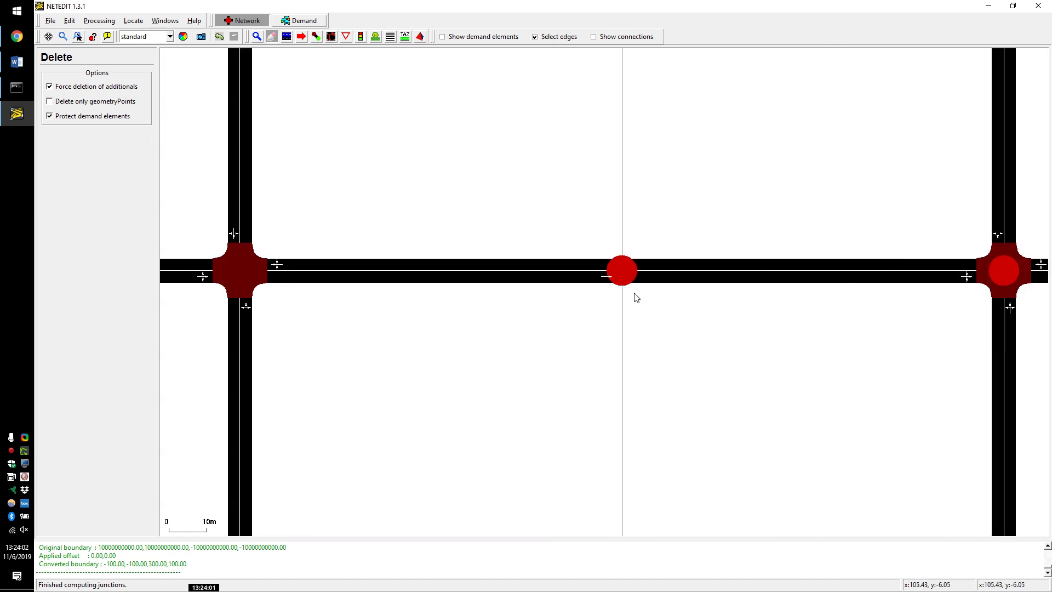
scroll(625, 291, "up", 1)
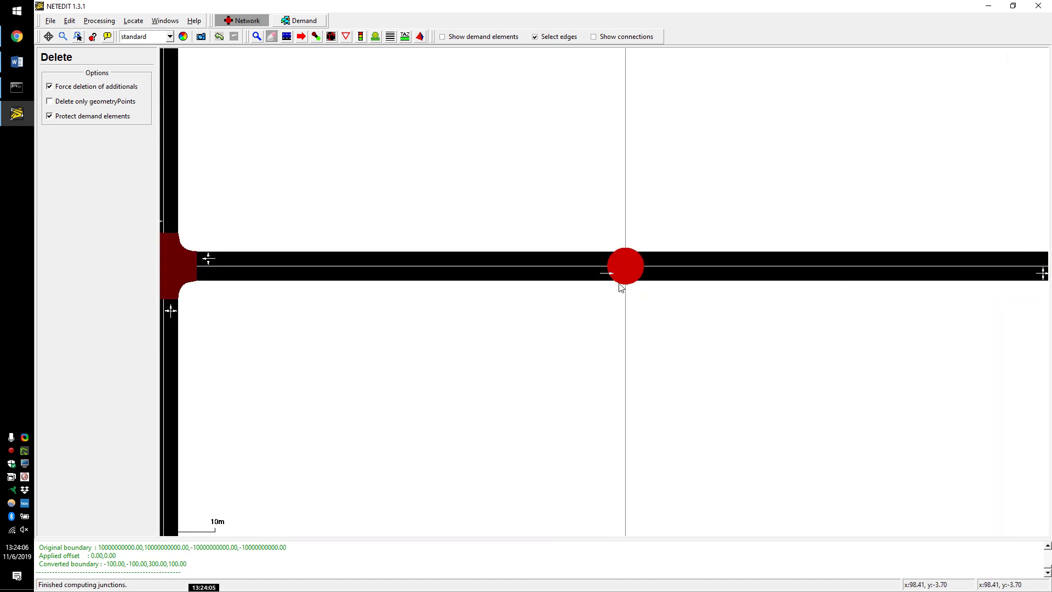
key("alt+Tab")
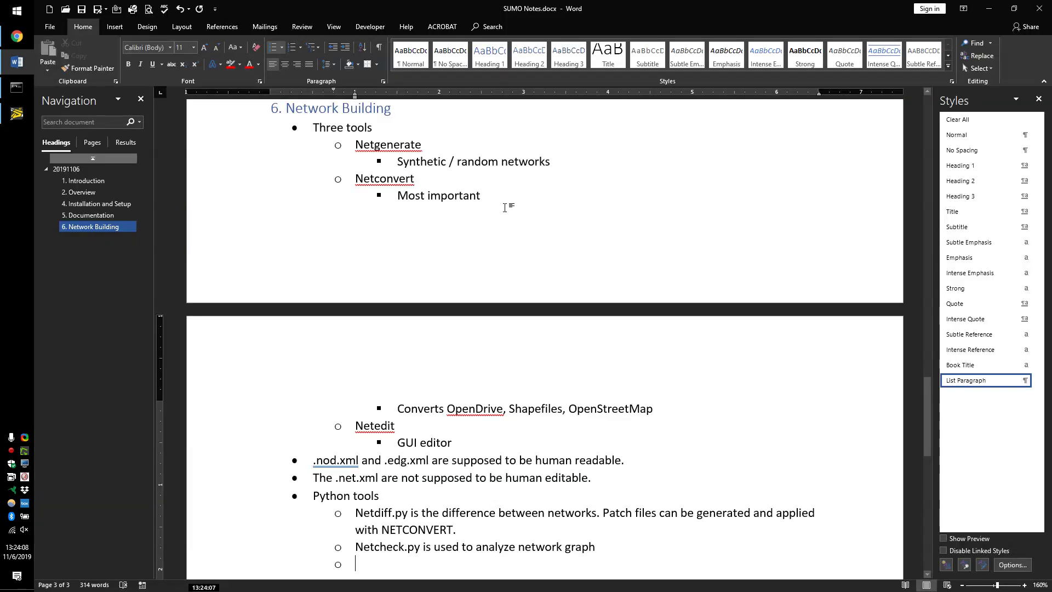
scroll(554, 364, "up", 3)
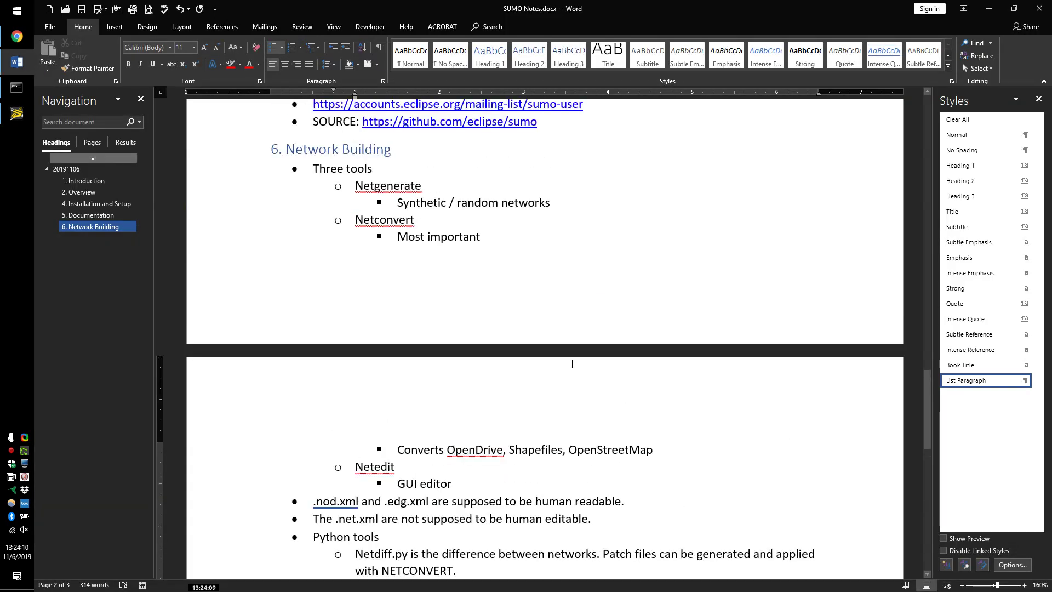
scroll(572, 364, "down", 1)
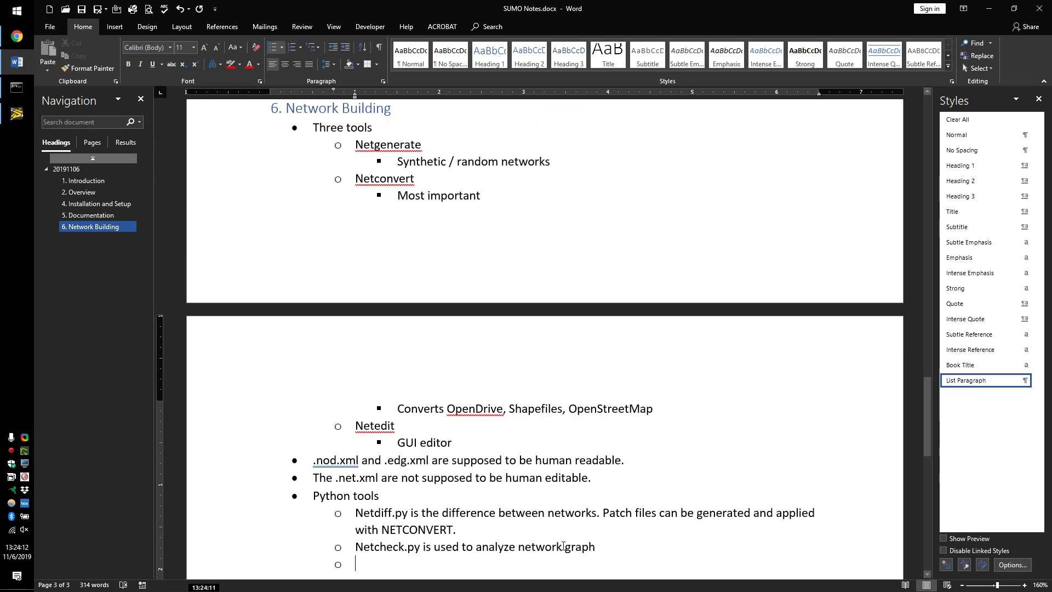
left_click(323, 549)
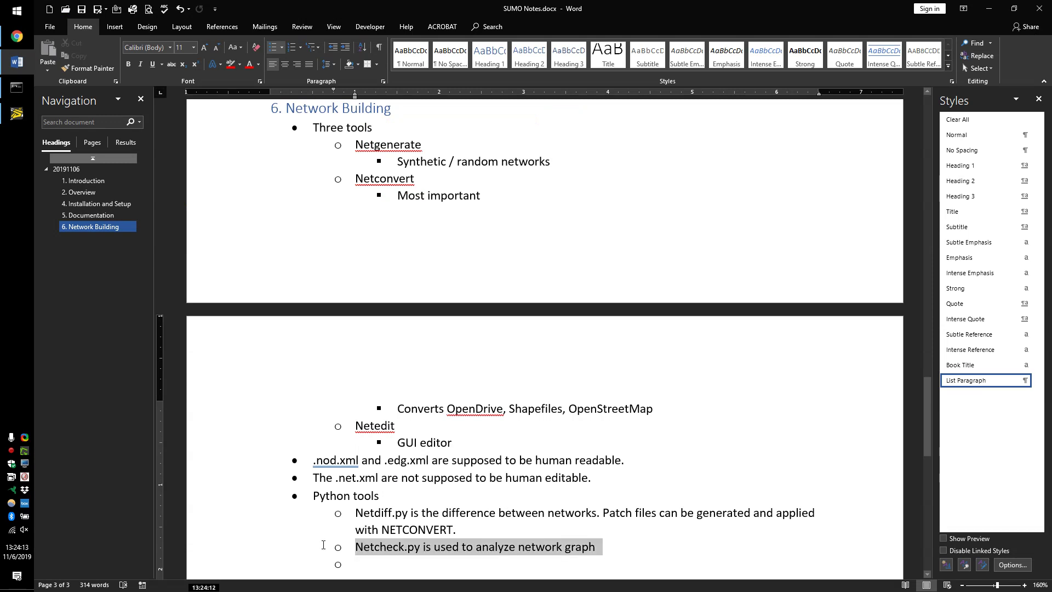
left_click(394, 547)
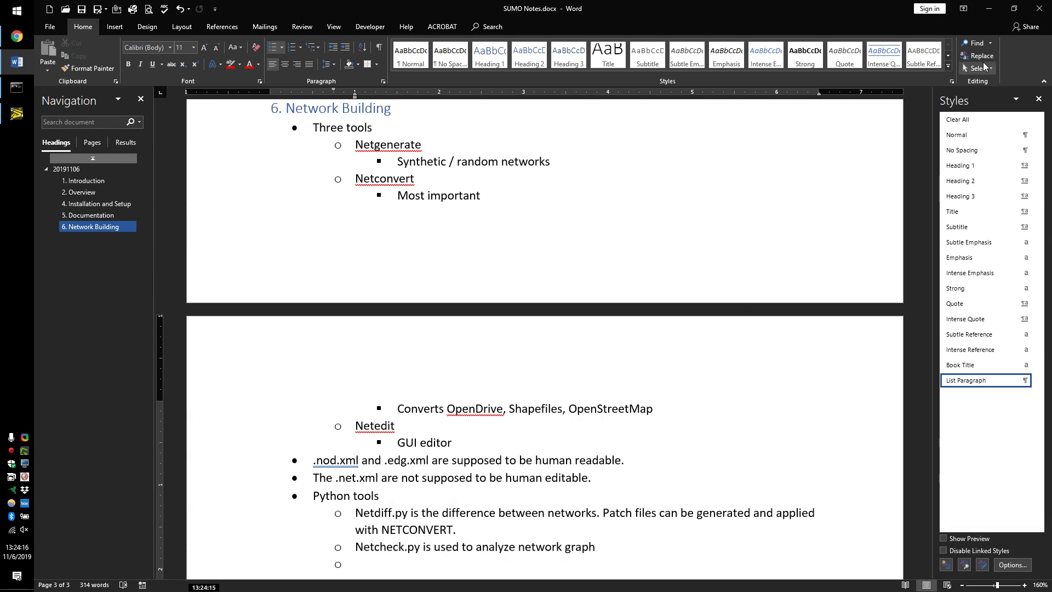
Step: Back in NETEDIT, undo an accidental deletion of the left road's lower lane
left_click(988, 7)
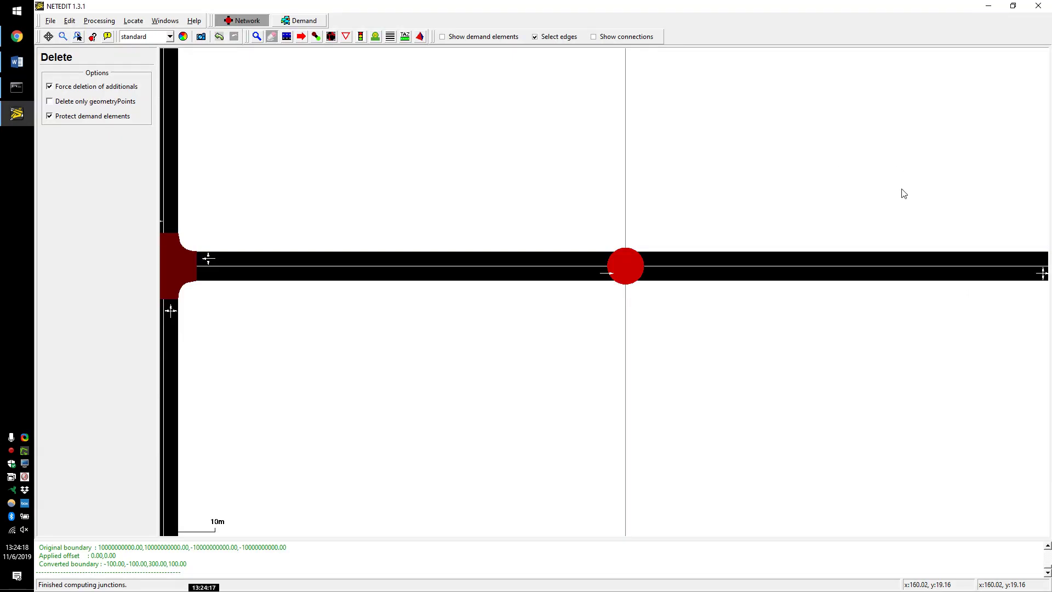
scroll(796, 256, "down", 4)
scroll(826, 288, "up", 4)
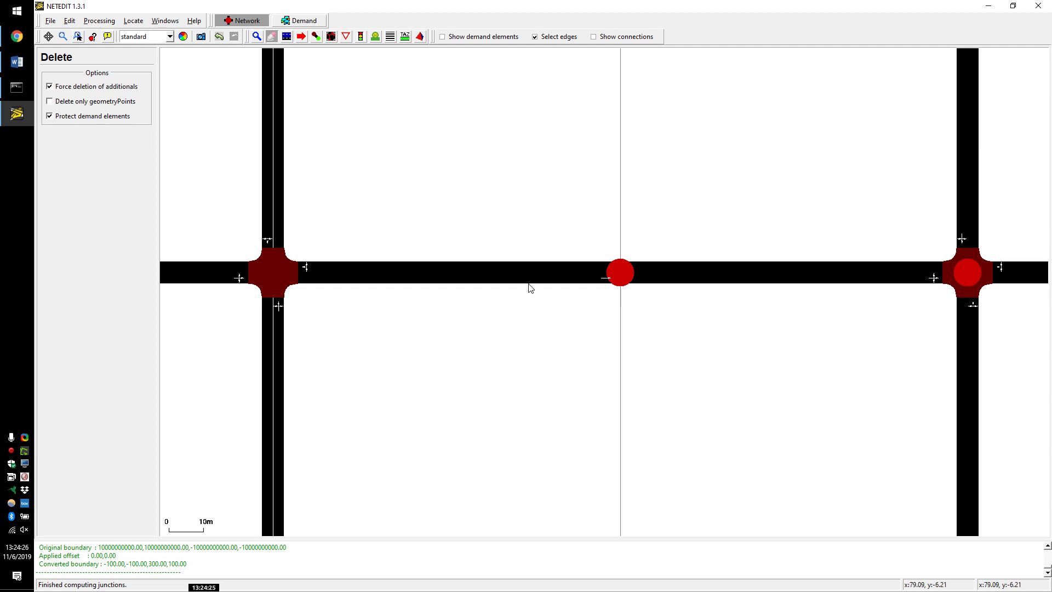
left_click(430, 276)
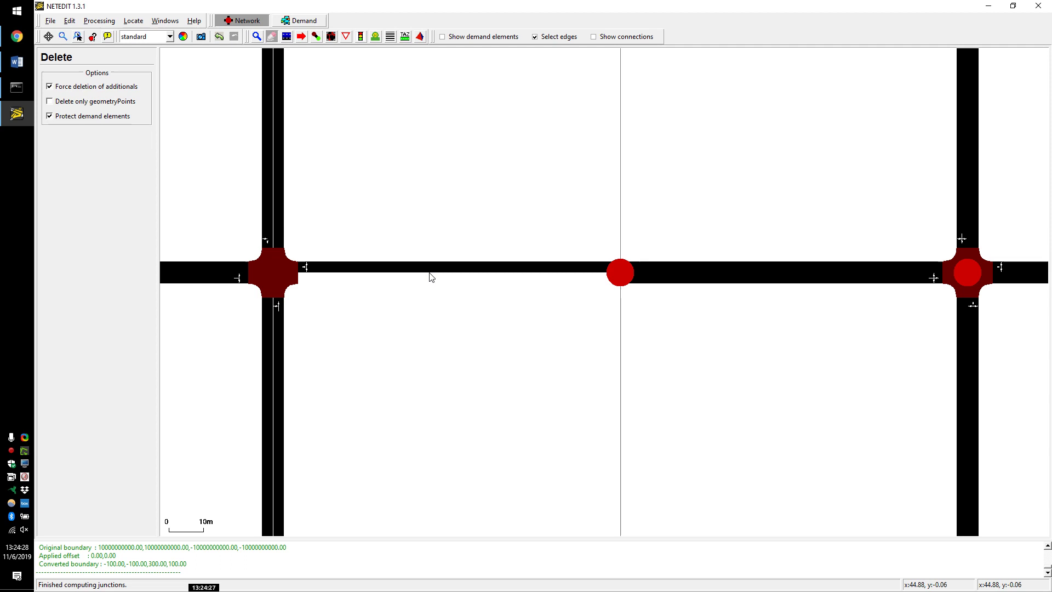
key("ctrl+z")
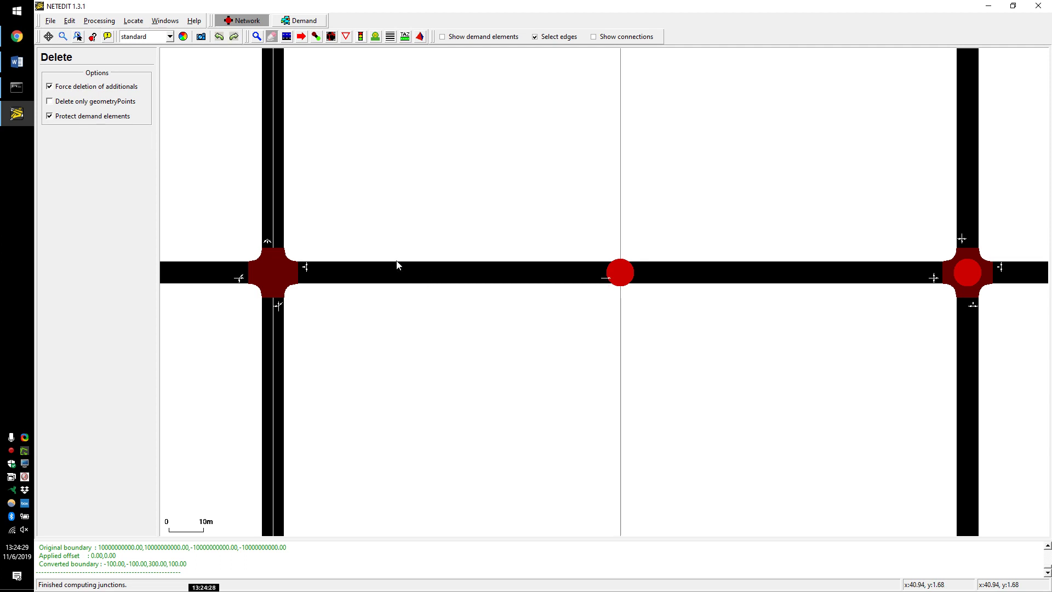
Step: Switch to Edge mode via the Edit menu and click the left intersection
left_click(99, 21)
mouse_move(70, 20)
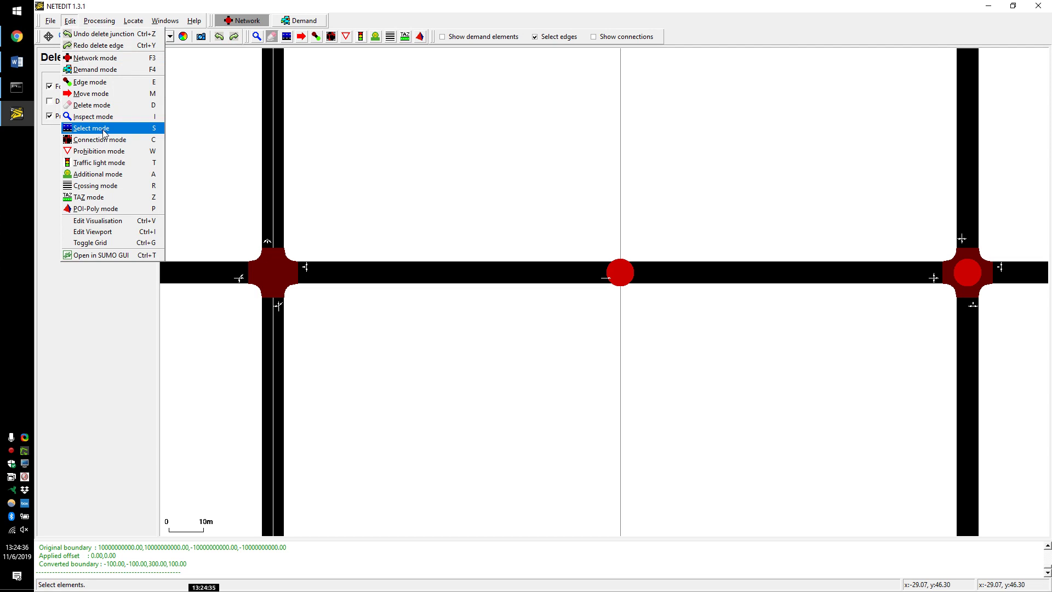
left_click(90, 81)
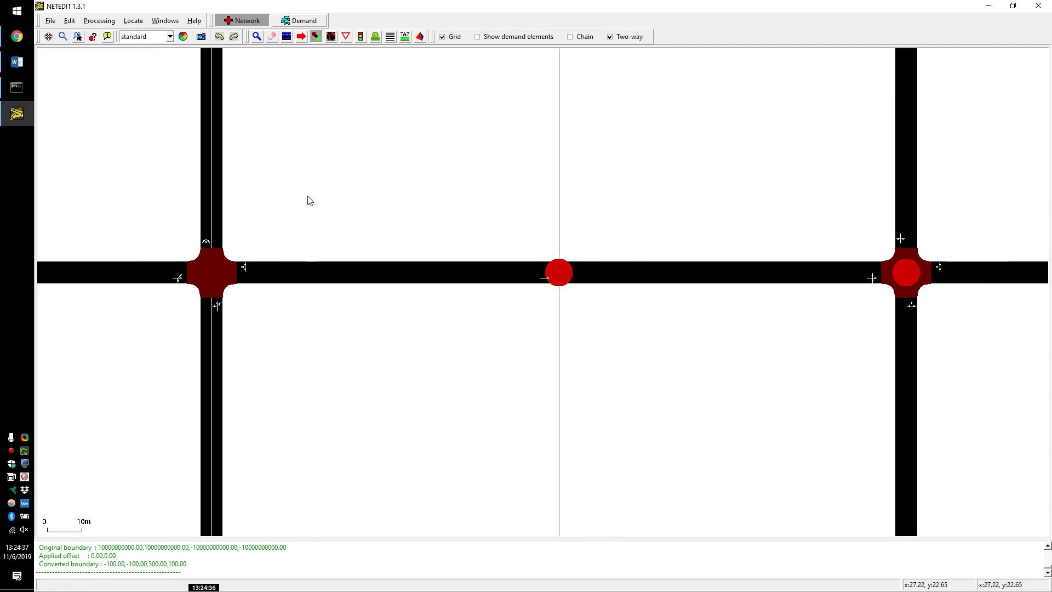
left_click(329, 267)
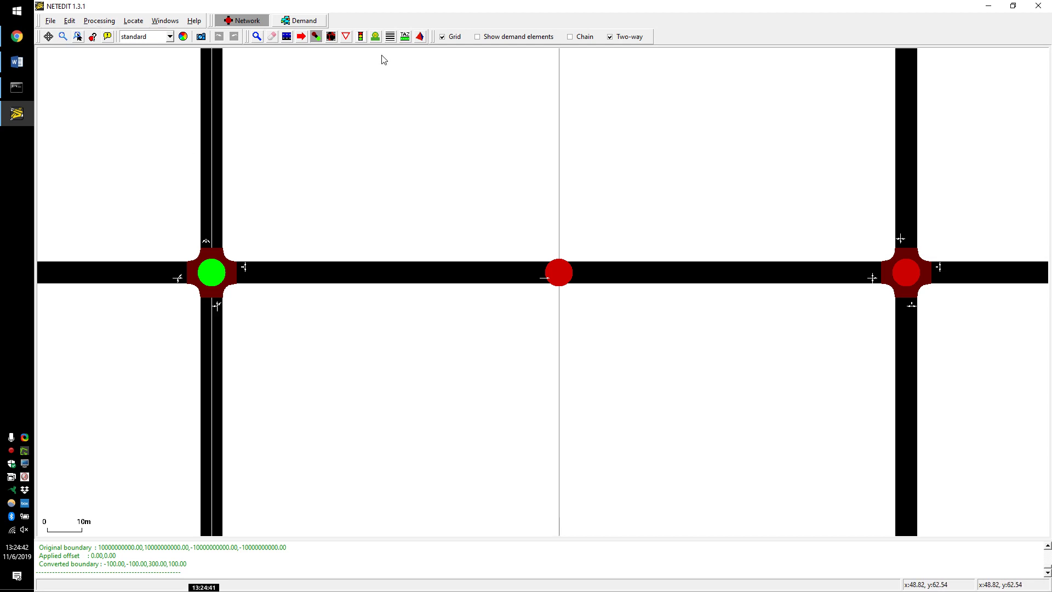
Step: Give edge gneE7 two lanes, store it as the edge template, then pick edge gneE2
key("i")
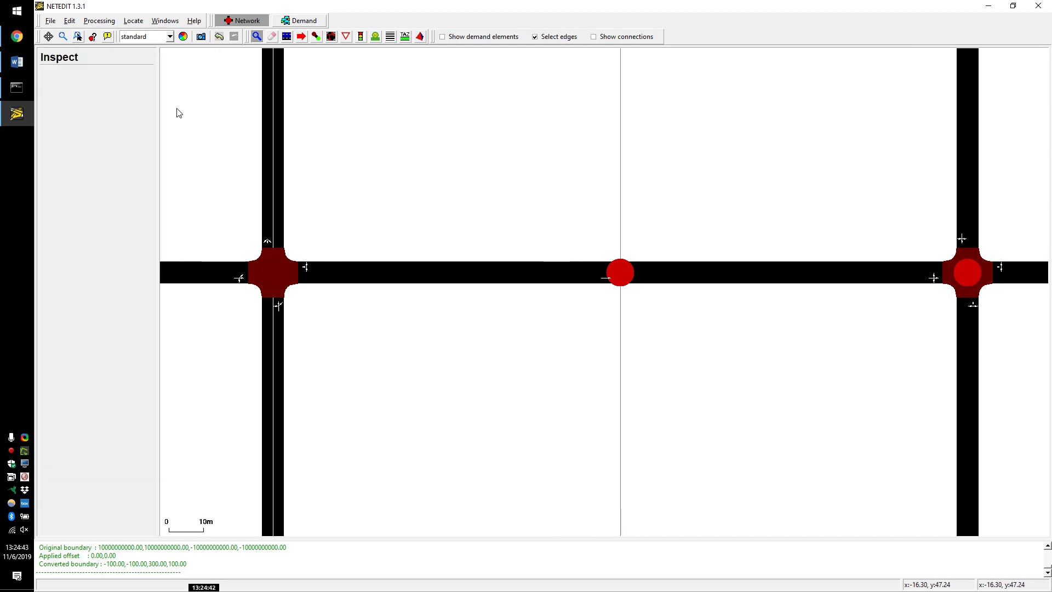
left_click(366, 273)
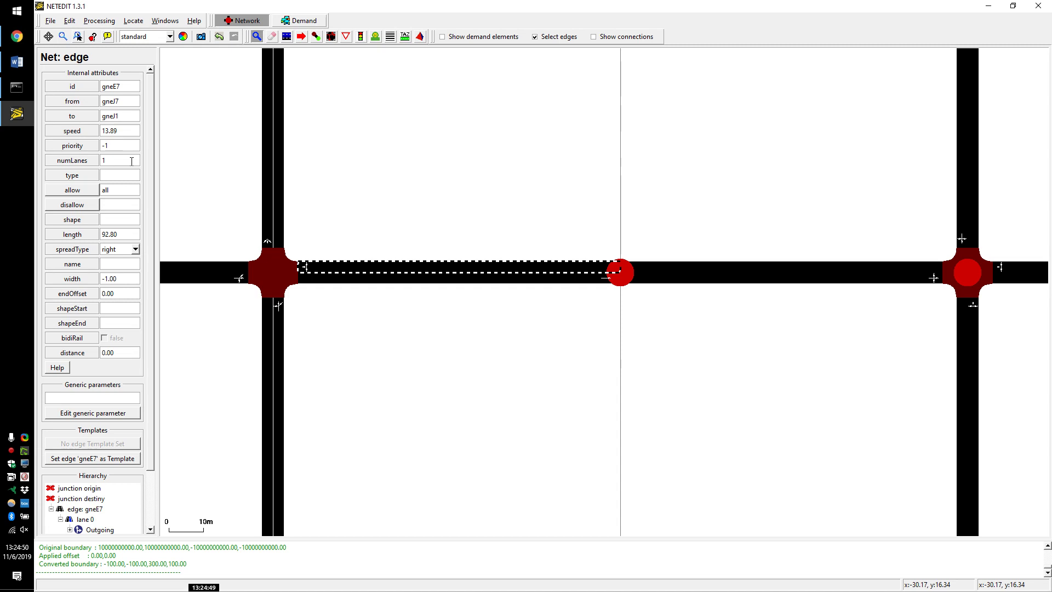
triple_click(121, 280)
type("-2")
left_click(117, 160)
type("2")
left_click(119, 142)
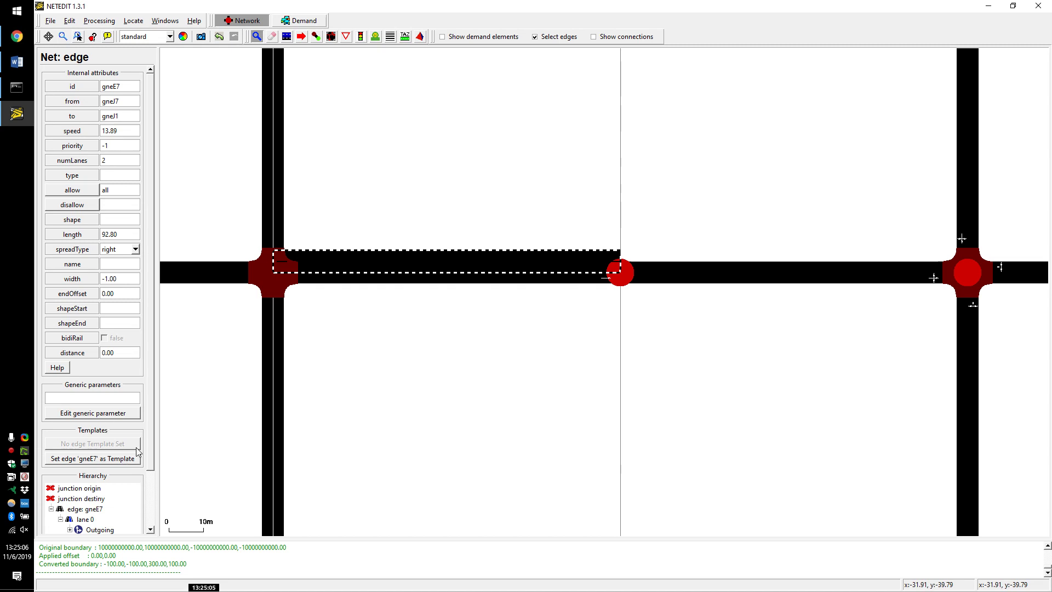
left_click(97, 459)
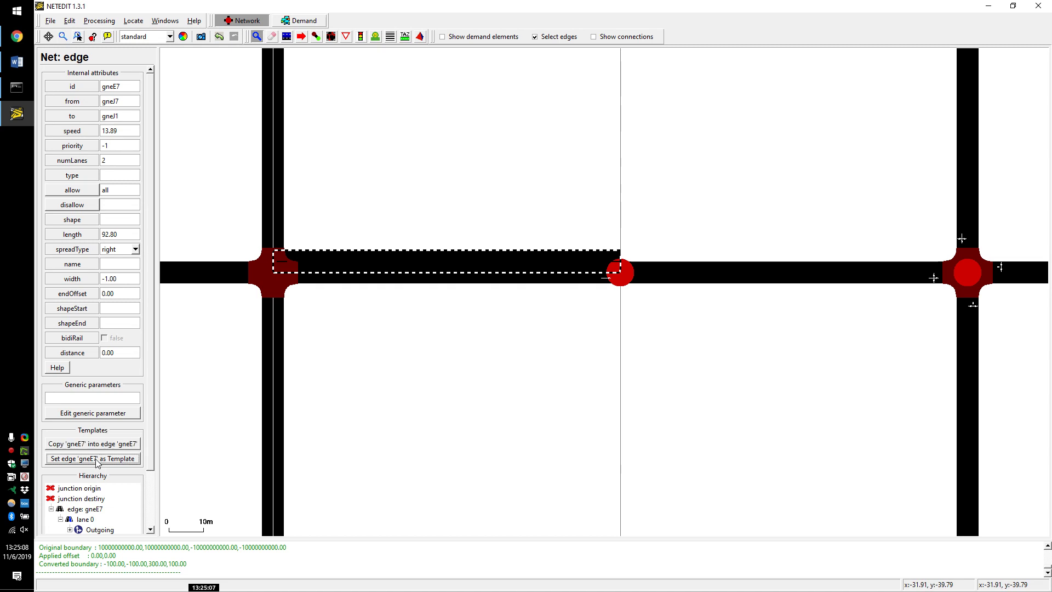
left_click(345, 279)
Step: Copy the gneE7 template into gneE2, then select the eight edges around the right intersection
left_click(117, 445)
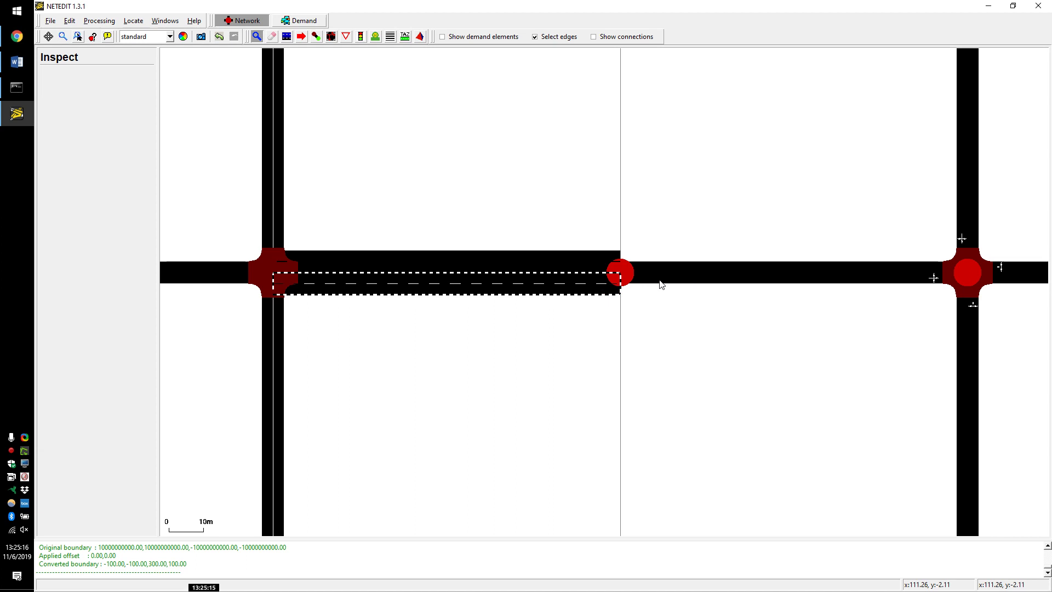
key("s")
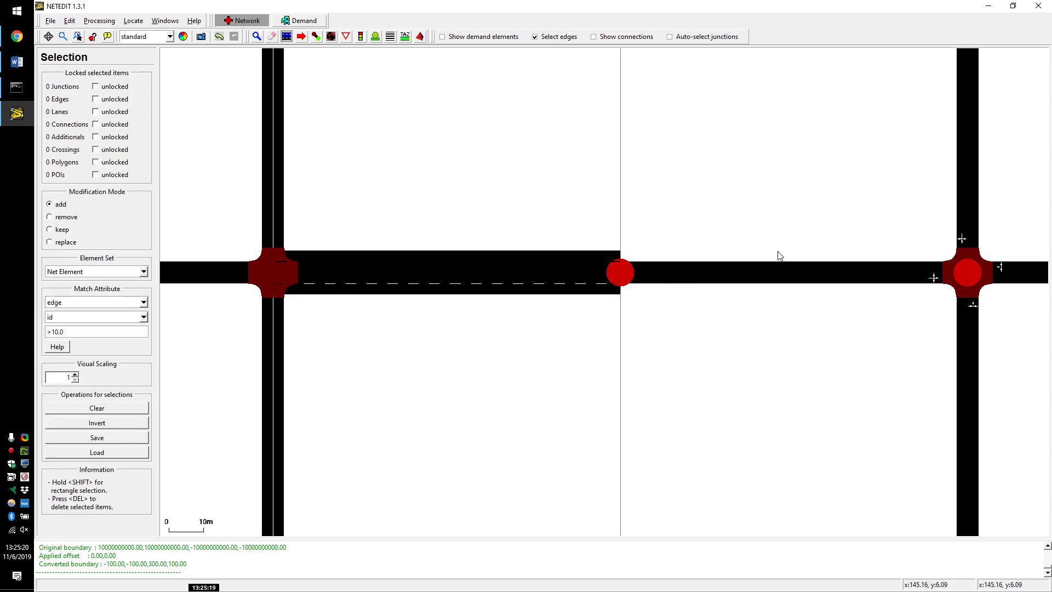
left_click(721, 269)
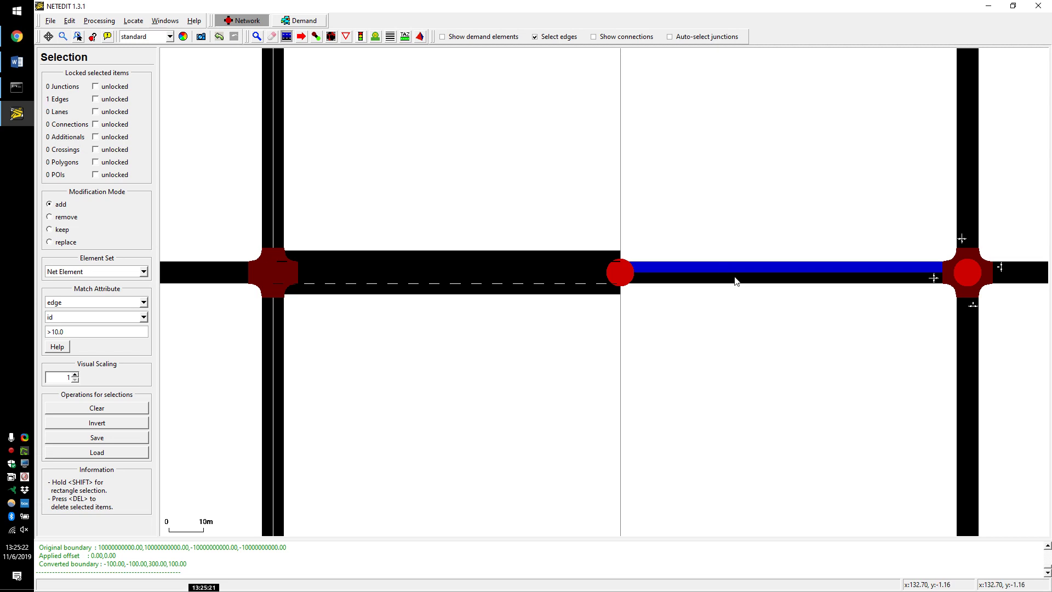
left_click_drag(1014, 369, 665, 369)
left_click(780, 269)
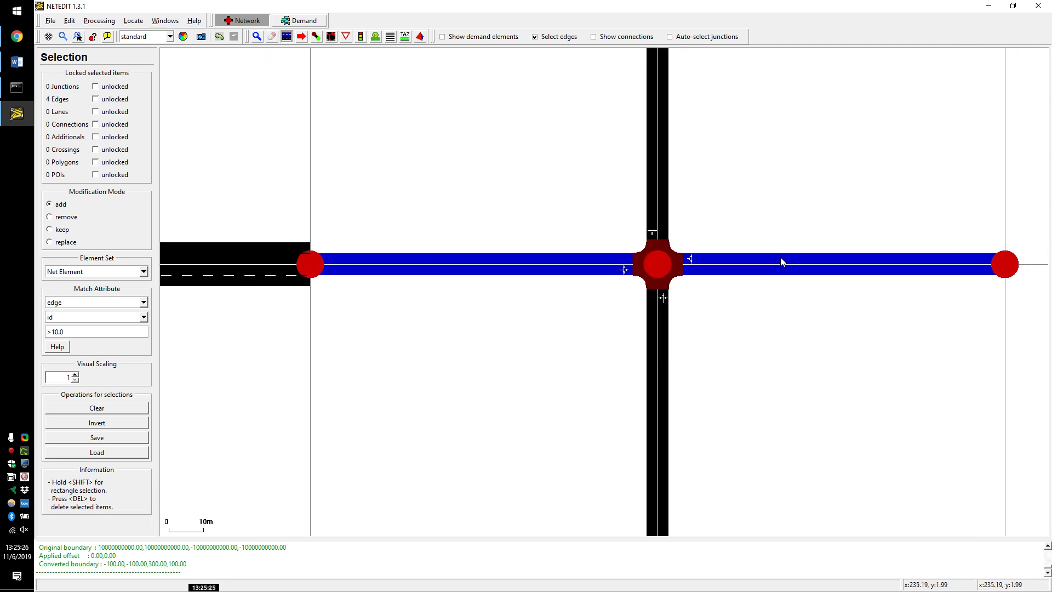
left_click(663, 209)
left_click(651, 208)
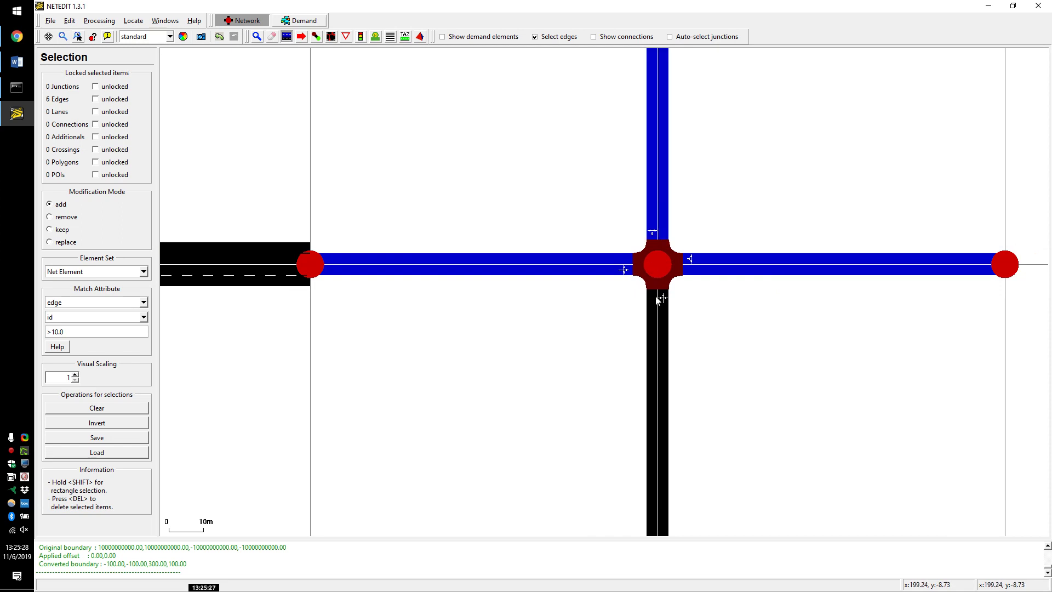
left_click(656, 324)
left_click(661, 324)
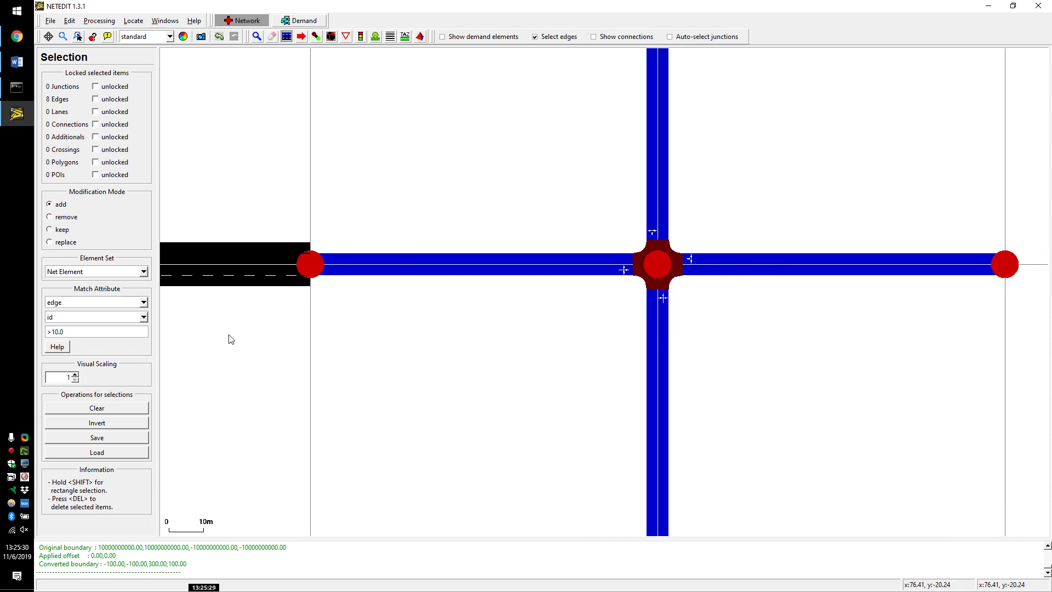
key("i")
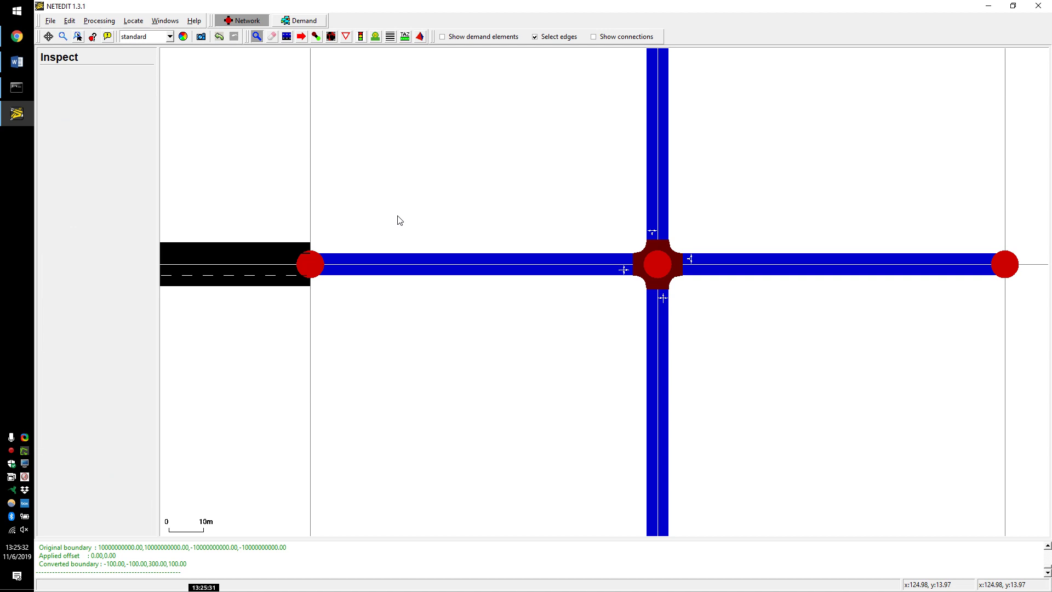
Step: Copy gneE7's two-lane attributes onto the eight selected right-intersection edges
left_click(414, 261)
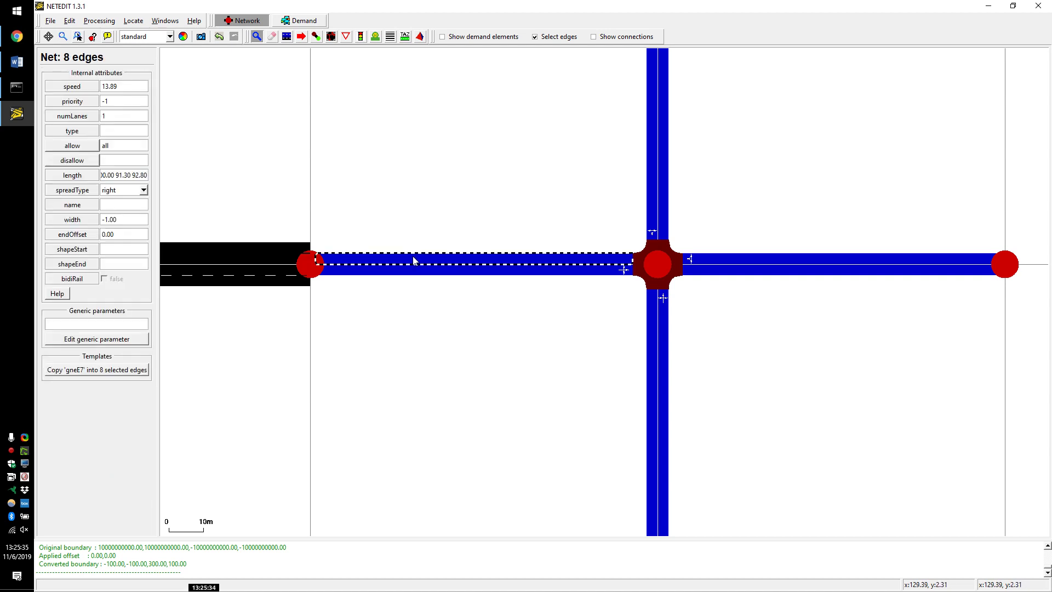
left_click(106, 373)
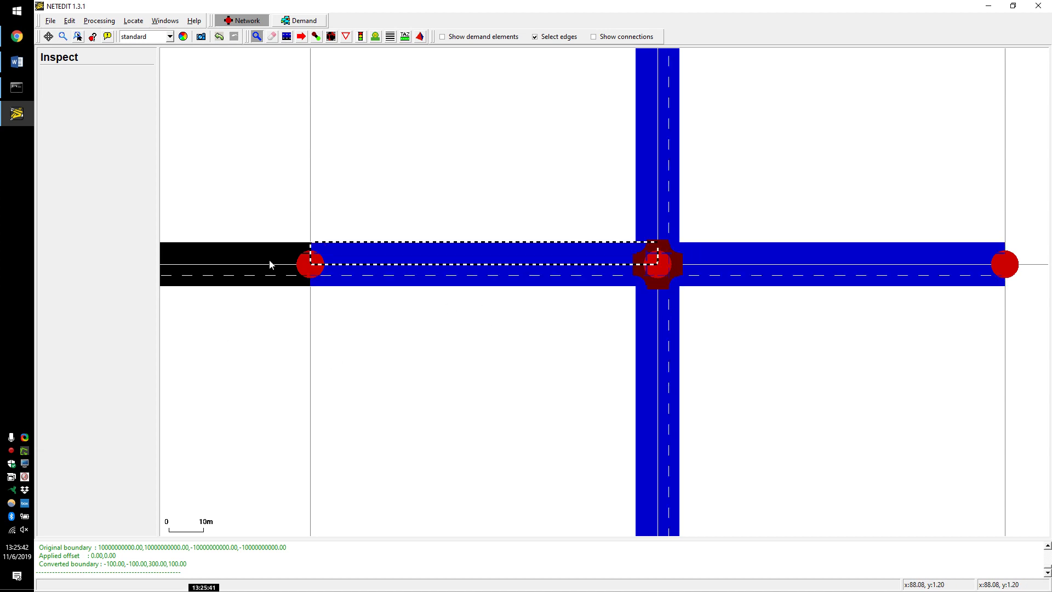
key("e")
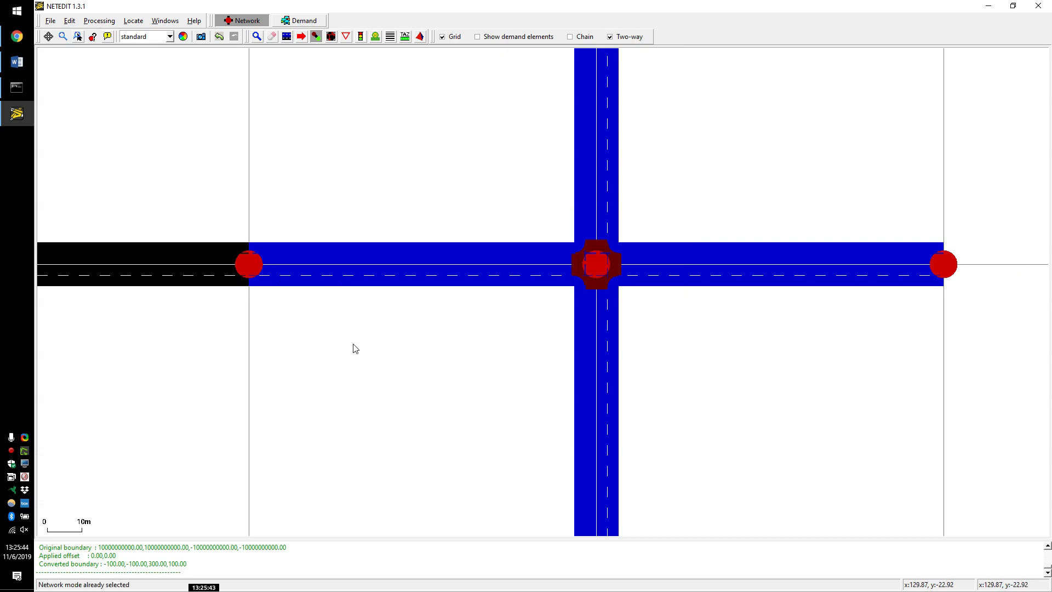
key("i")
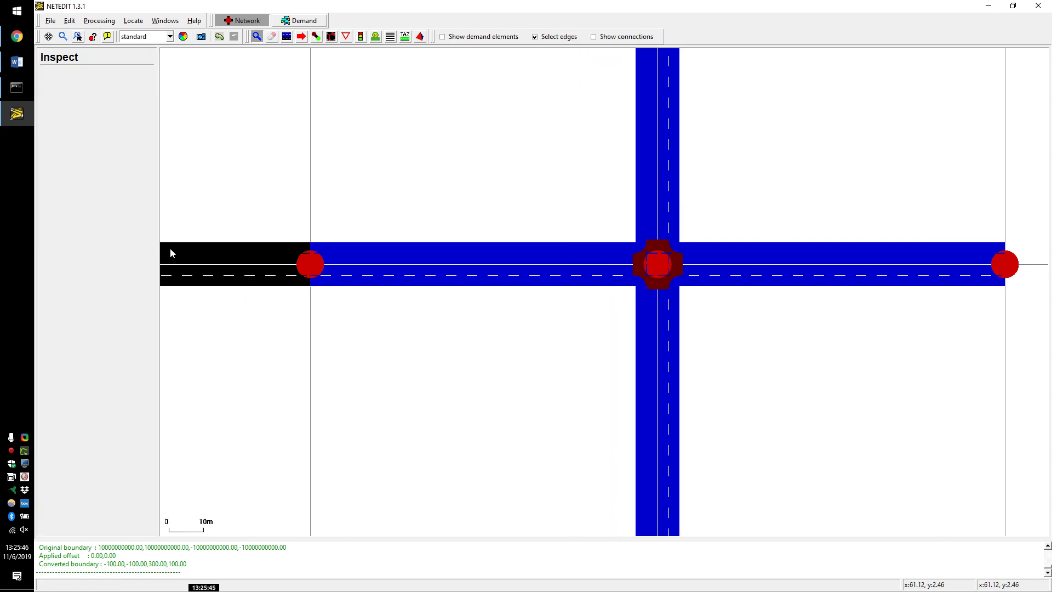
Step: Clear the selection and box-select the left intersection's junction and its eight edges
key("e")
key("i")
key("s")
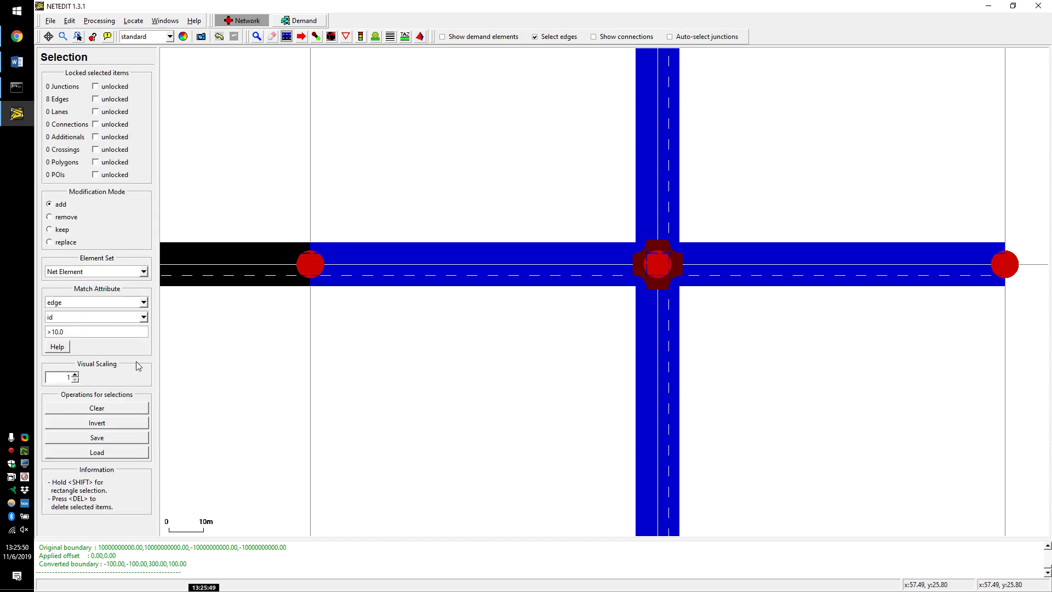
left_click(115, 407)
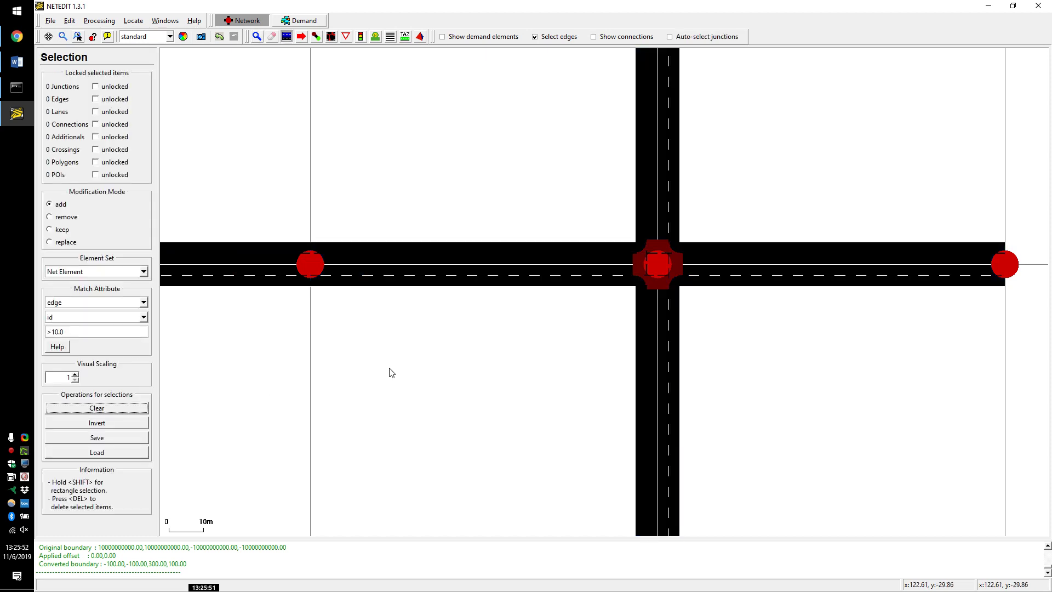
scroll(338, 383, "down", 5)
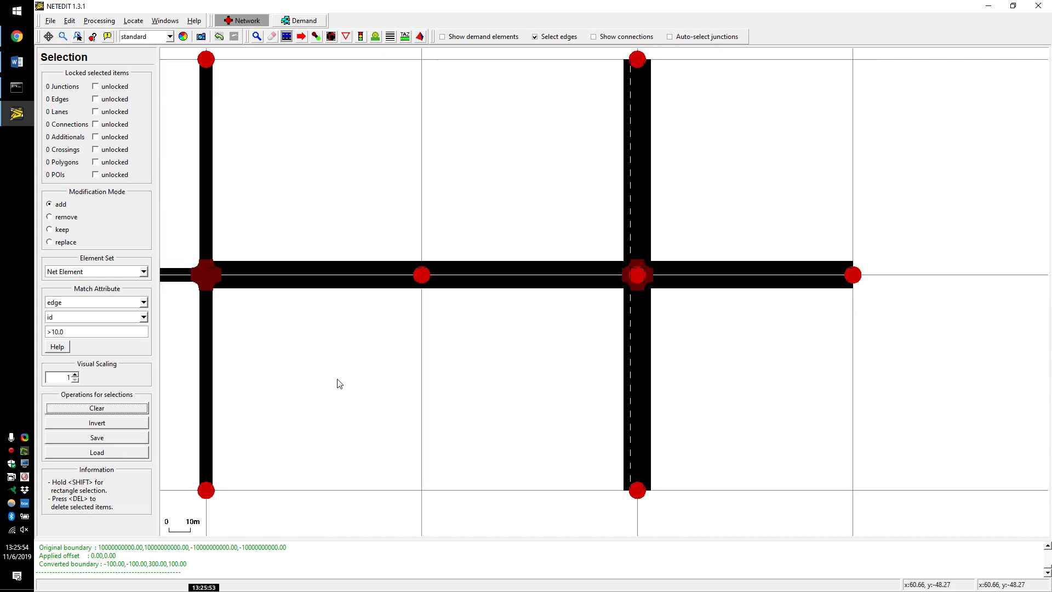
left_click_drag(383, 370, 618, 363)
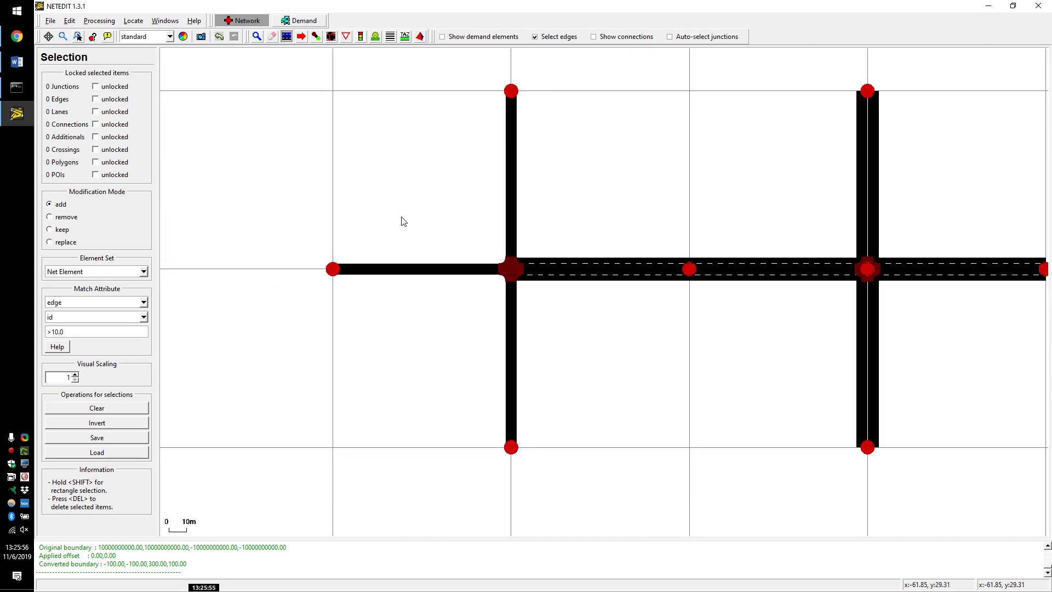
left_click_drag(359, 164, 562, 342)
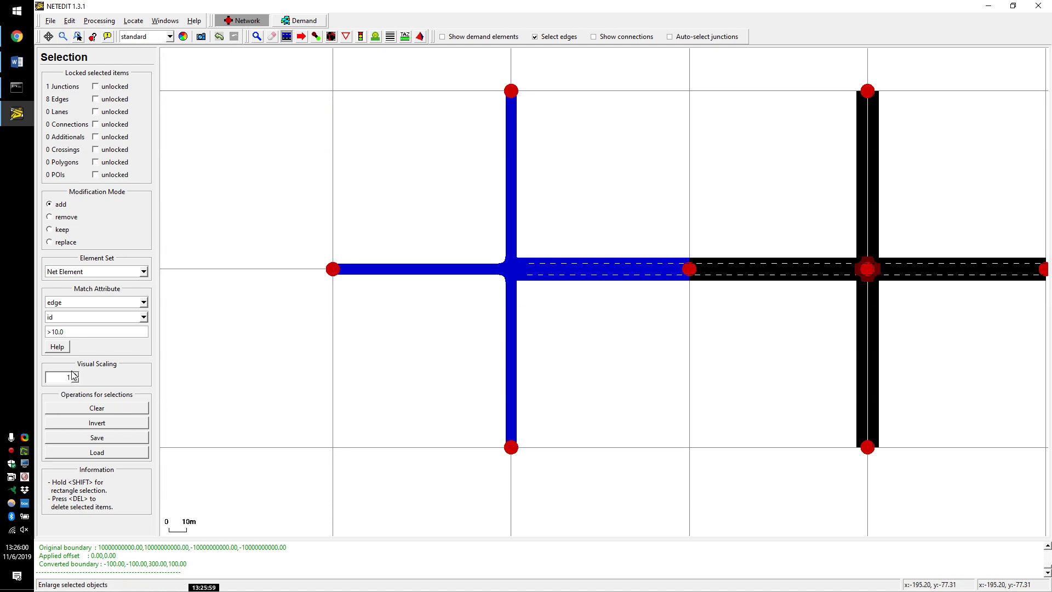
Step: Copy gneE7's two-lane attributes to the left intersection's edges, then clear the selection
key("i")
key("e")
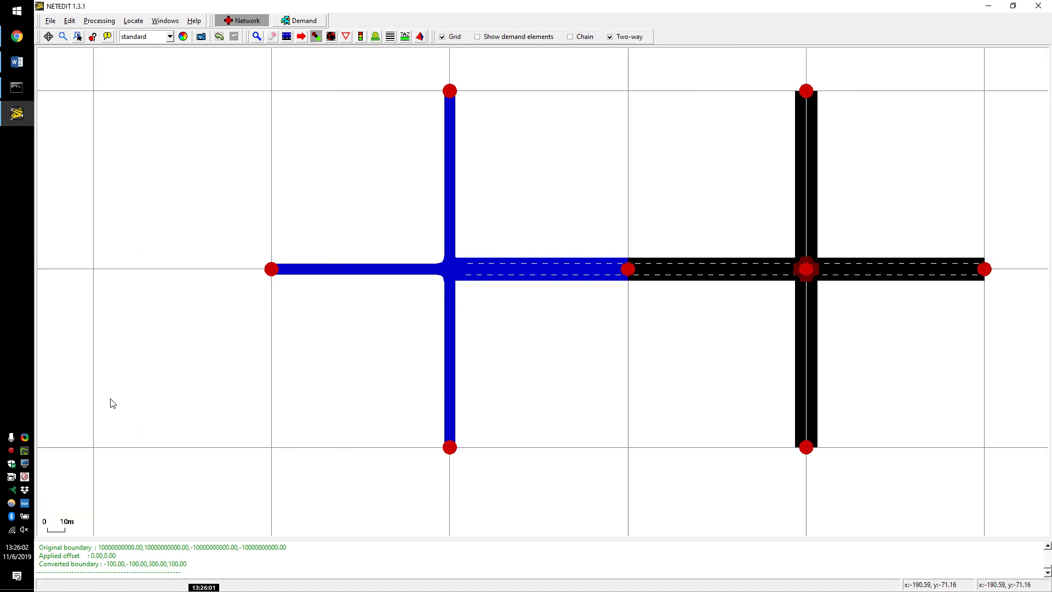
key("i")
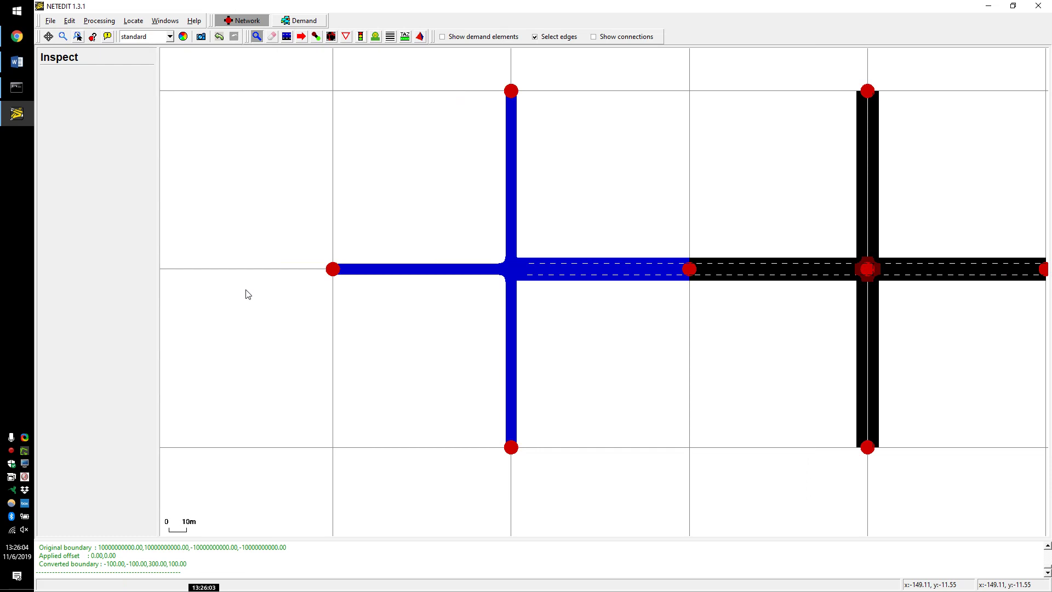
left_click(421, 272)
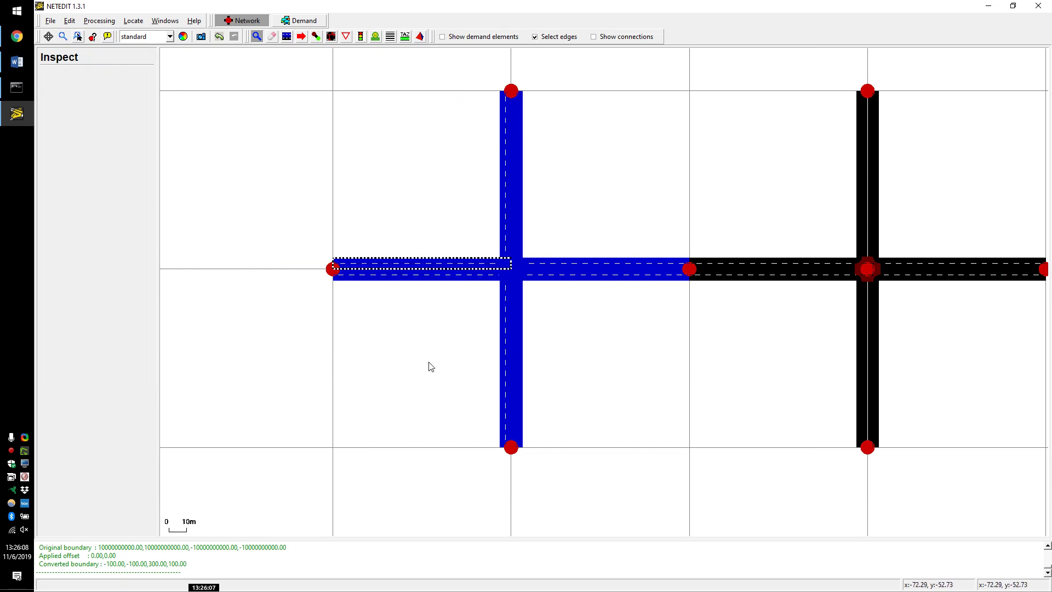
scroll(534, 257, "up", 3)
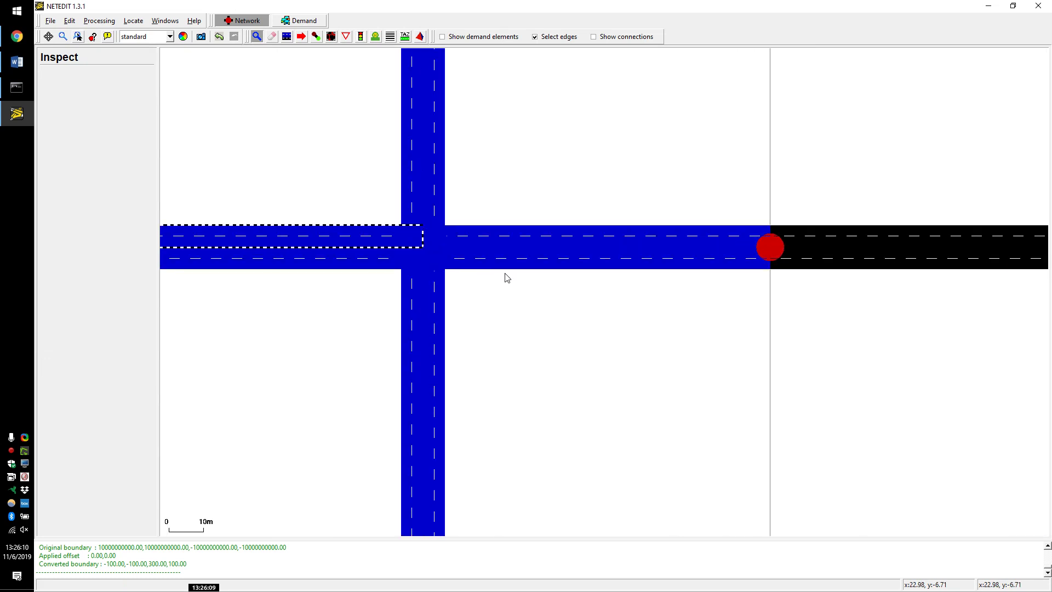
key("s")
left_click(122, 407)
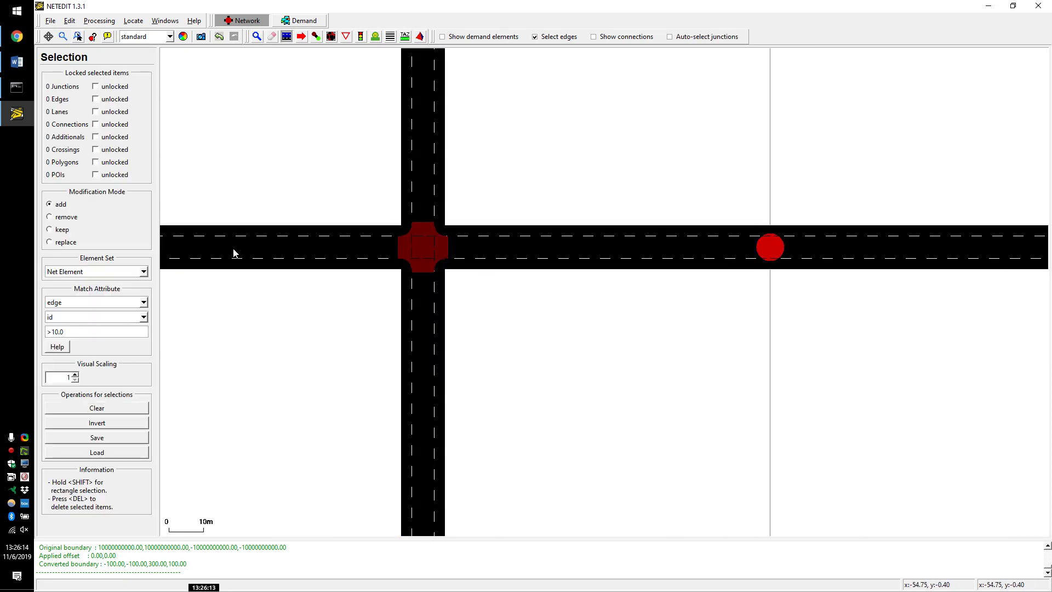
Step: Recompute junctions with F5 and select the middle junction
key("F5")
scroll(481, 261, "up", 3)
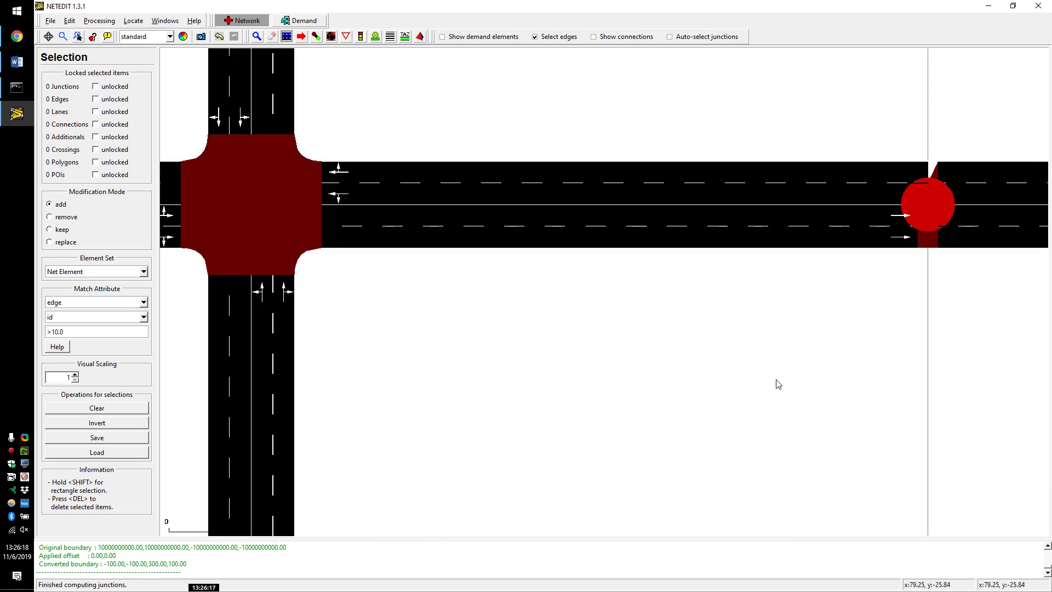
left_click_drag(742, 371, 470, 403)
left_click(588, 221)
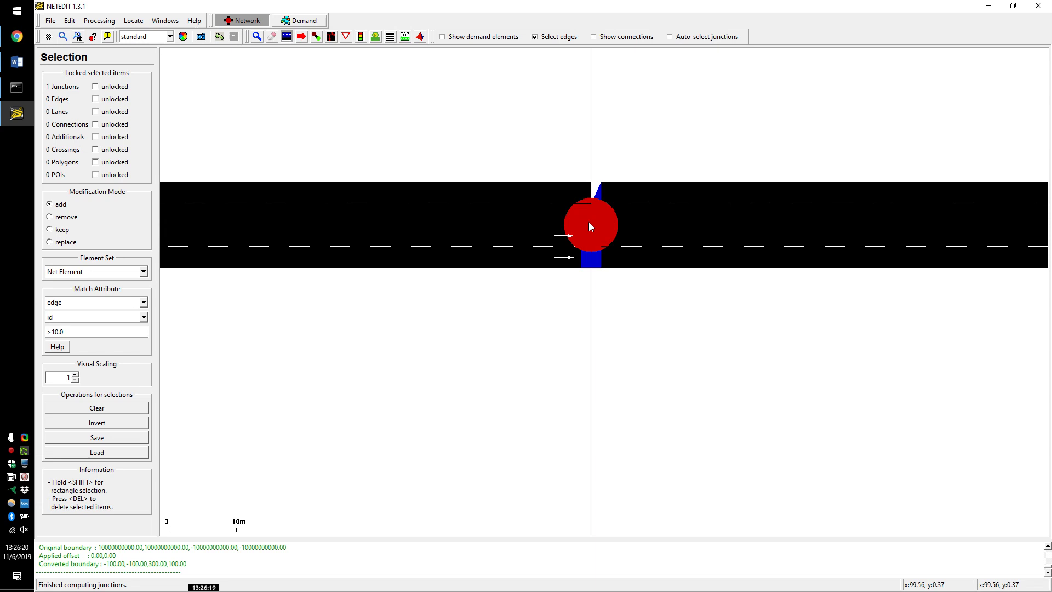
scroll(597, 232, "up", 4)
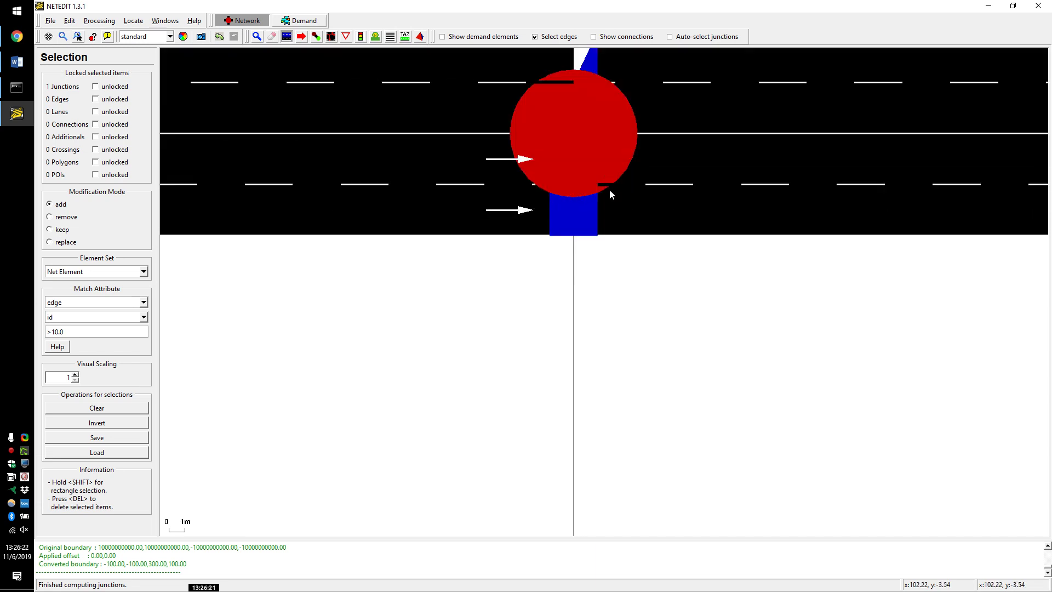
Step: Delete the middle junction and its attached road pieces in Delete mode
key("d")
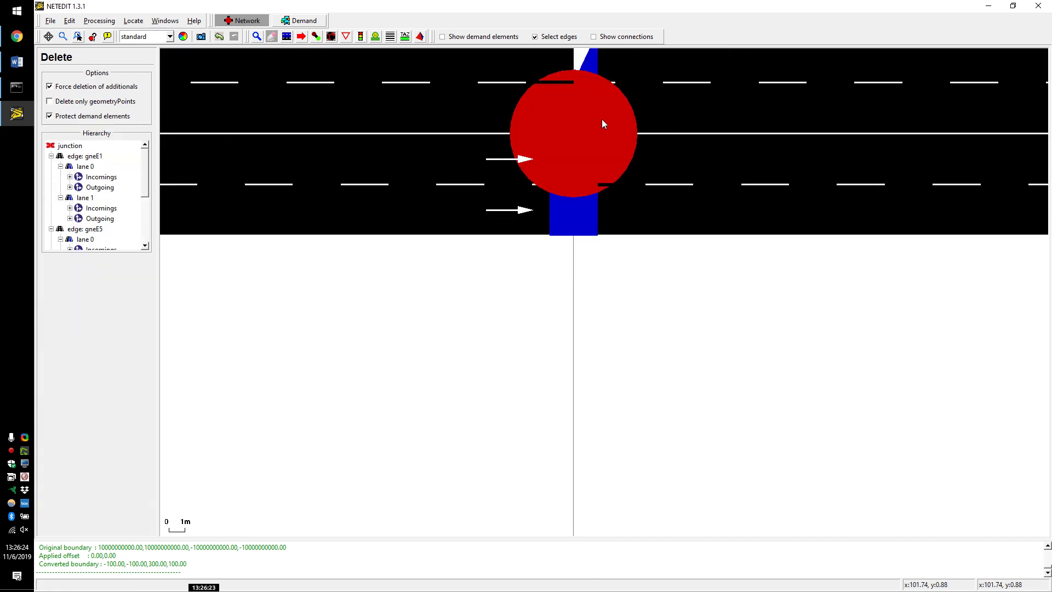
left_click(597, 124)
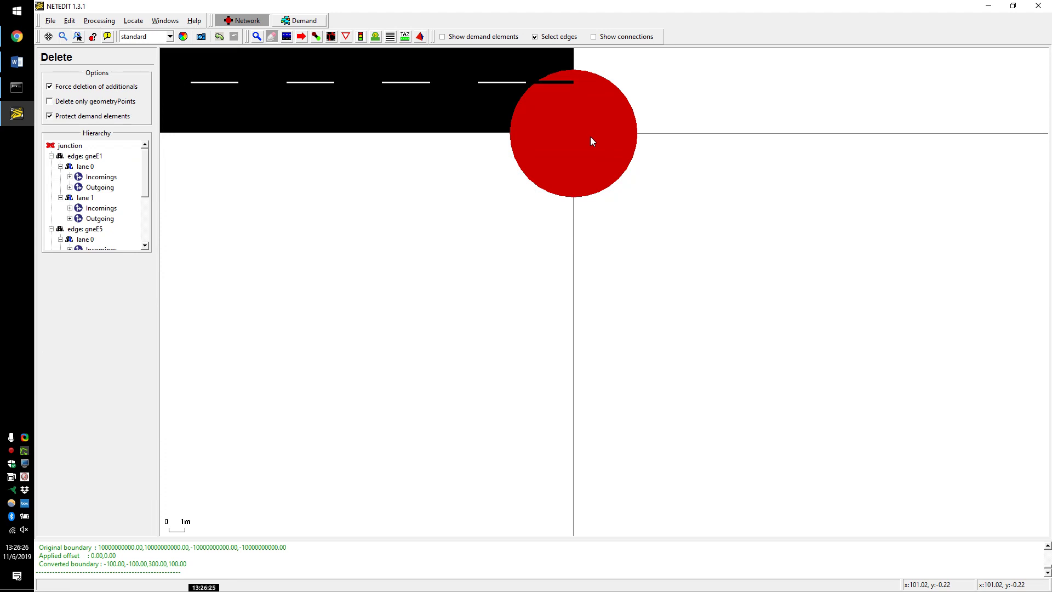
left_click(590, 137)
scroll(586, 179, "down", 6)
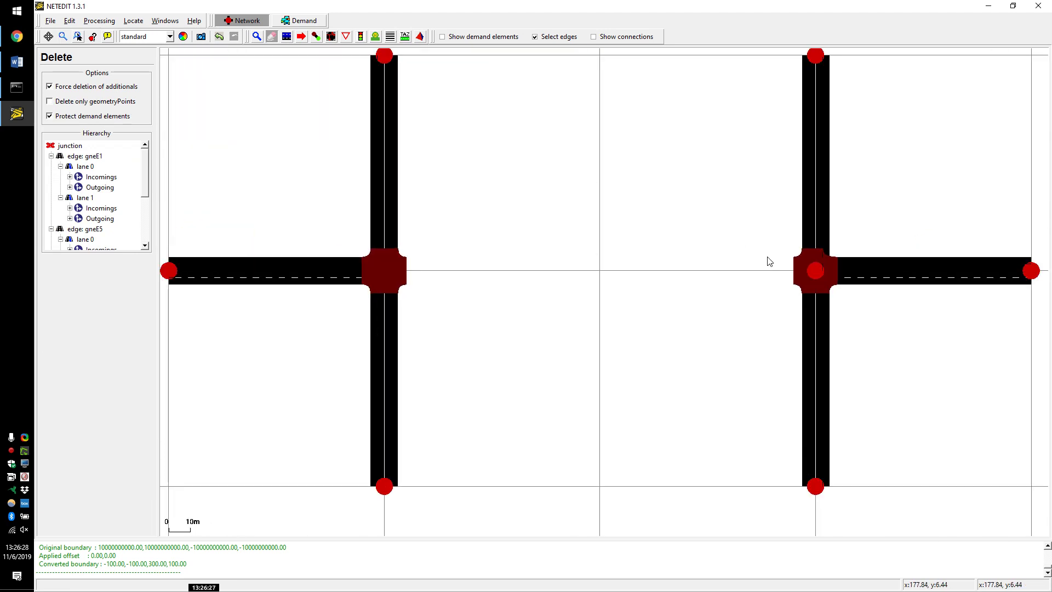
scroll(378, 287, "up", 2)
scroll(380, 291, "down", 3)
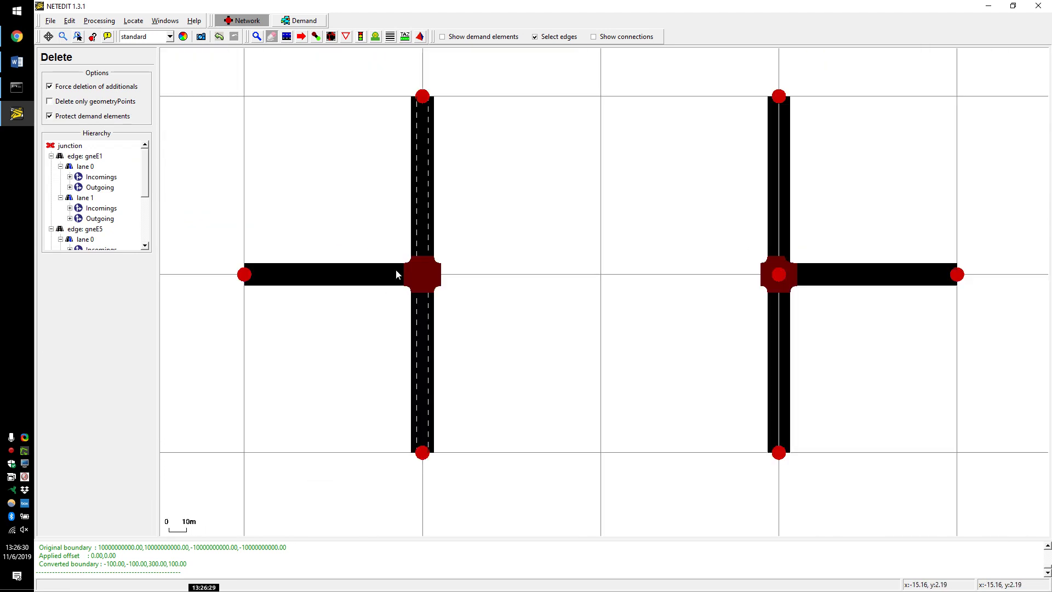
scroll(397, 273, "up", 1)
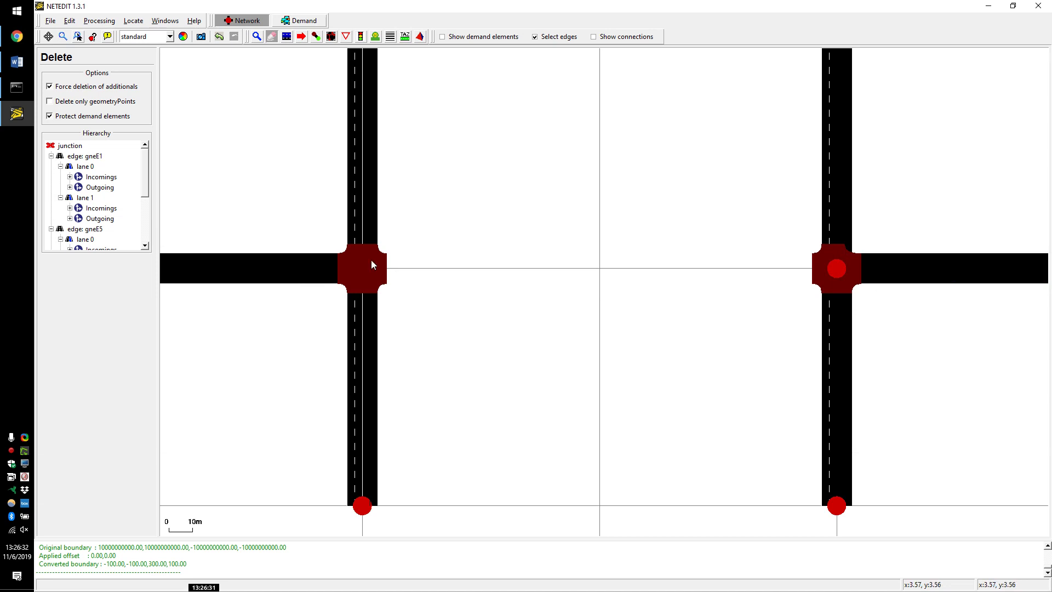
Step: Draw a two-way road from the left to the right intersection, undoing a misfire, then recompute
key("e")
left_click(300, 268)
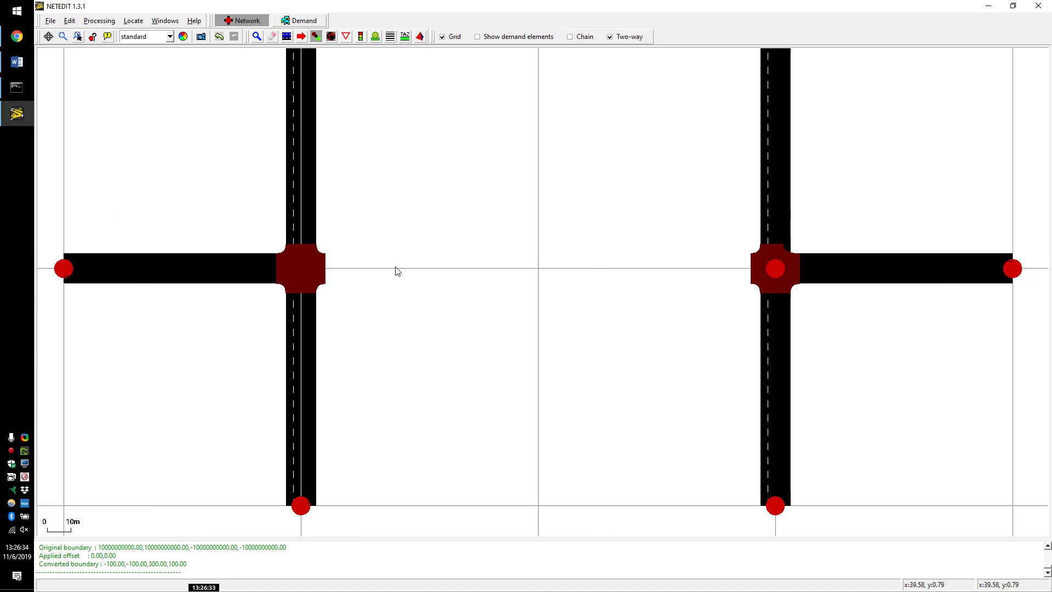
left_click(303, 271)
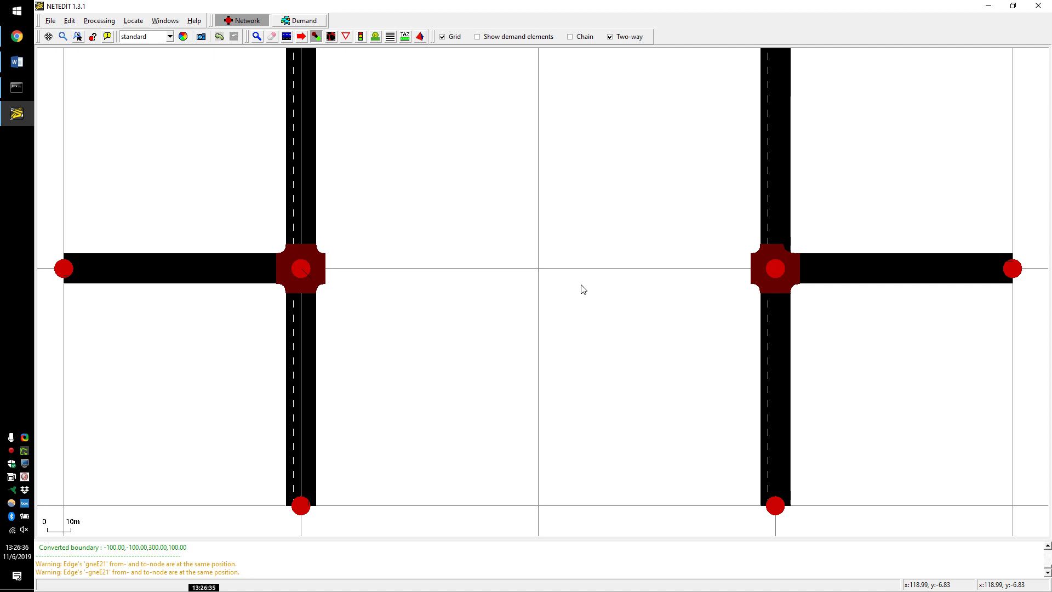
key("ctrl+z")
left_click(301, 267)
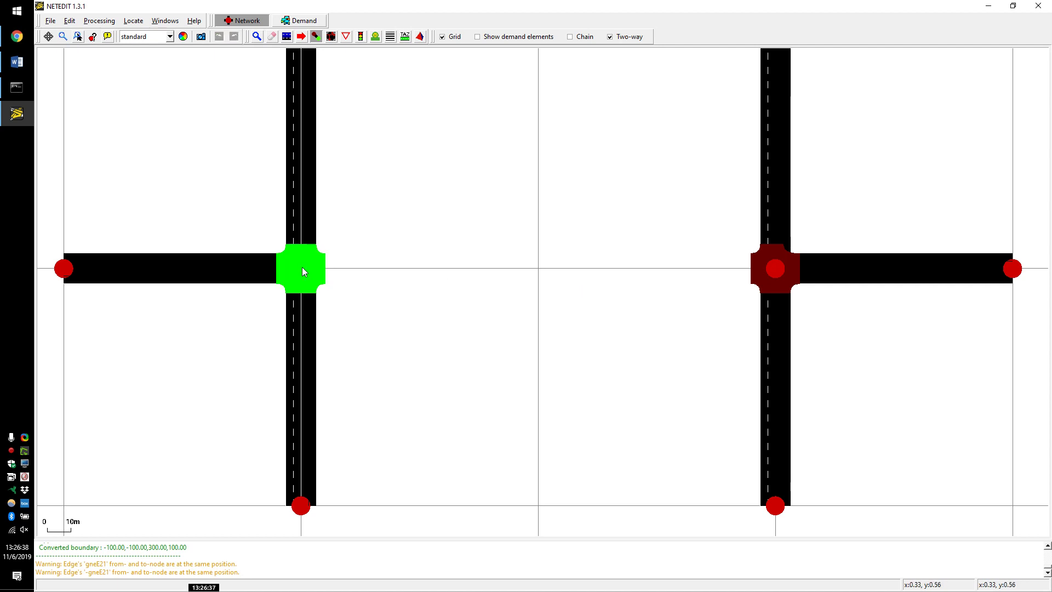
left_click(771, 271)
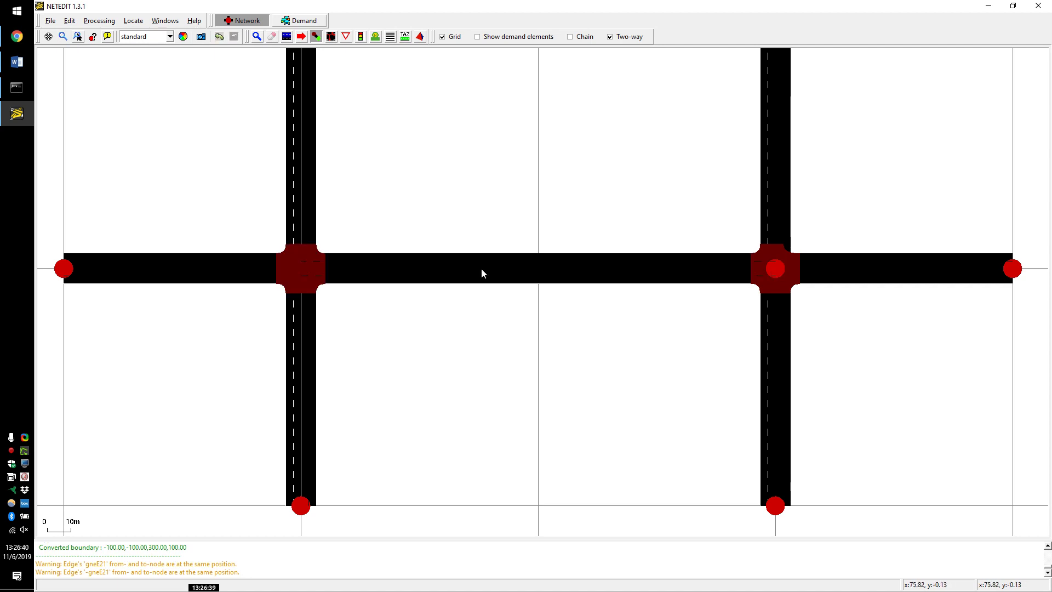
key("F5")
scroll(767, 274, "up", 3)
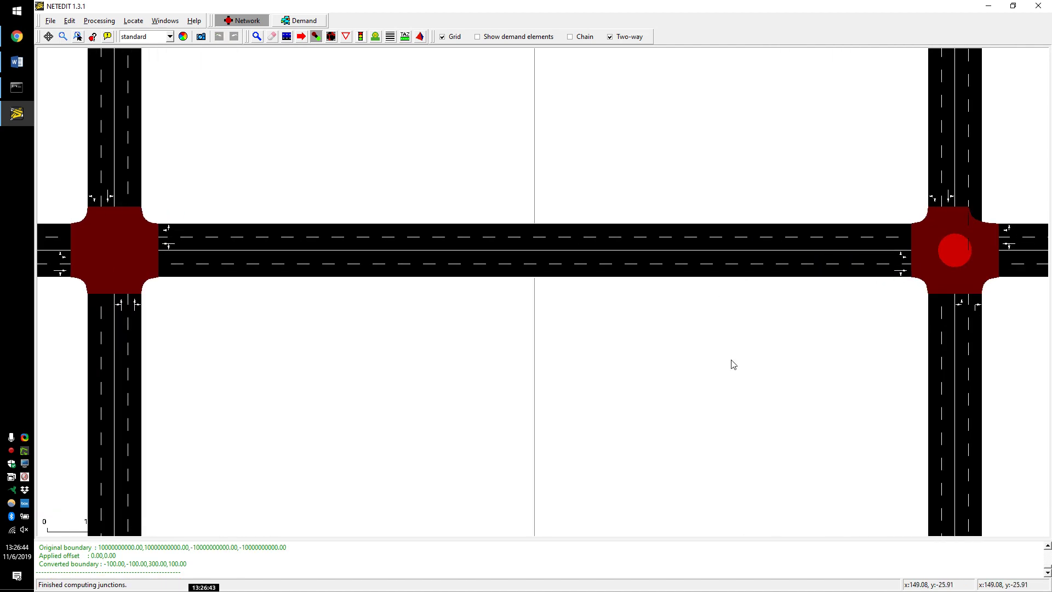
scroll(761, 360, "right", 2)
Step: Inspect the right junction gneJ3, then the left junction gneJ1
key("i")
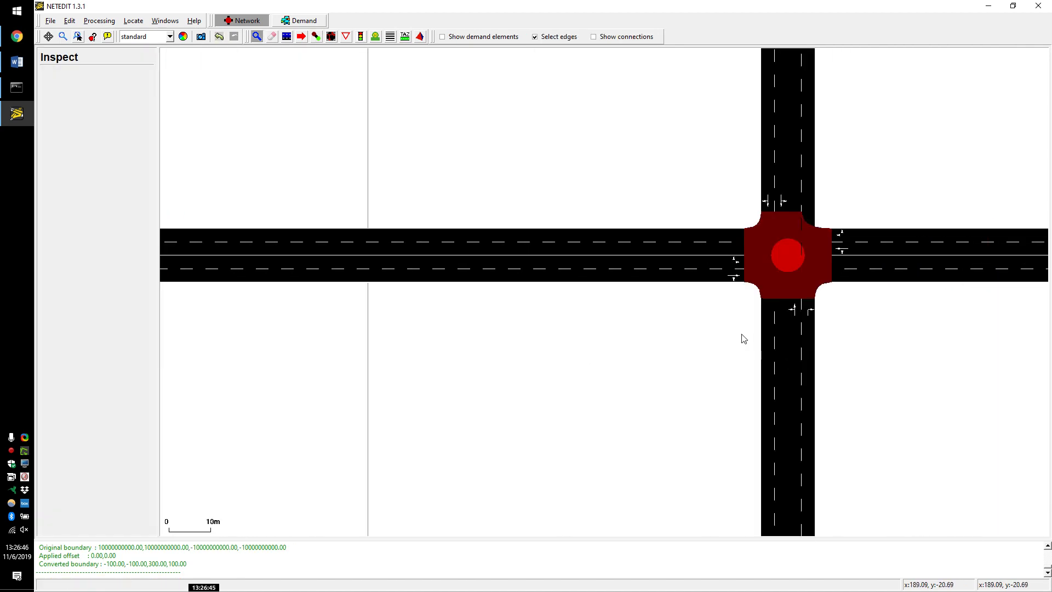
left_click(797, 257)
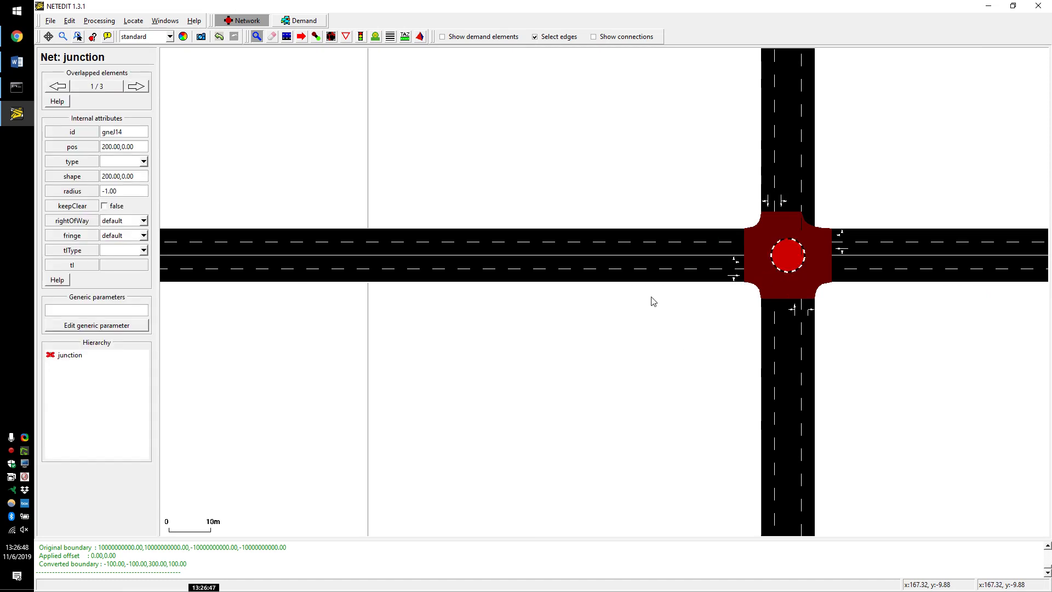
left_click(792, 288)
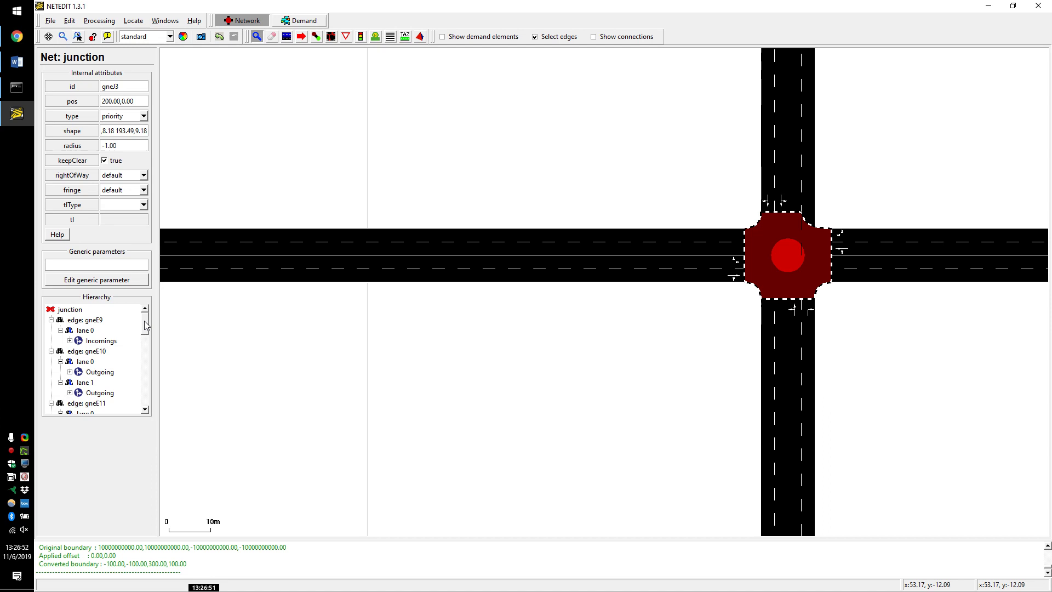
left_click_drag(144, 320, 137, 412)
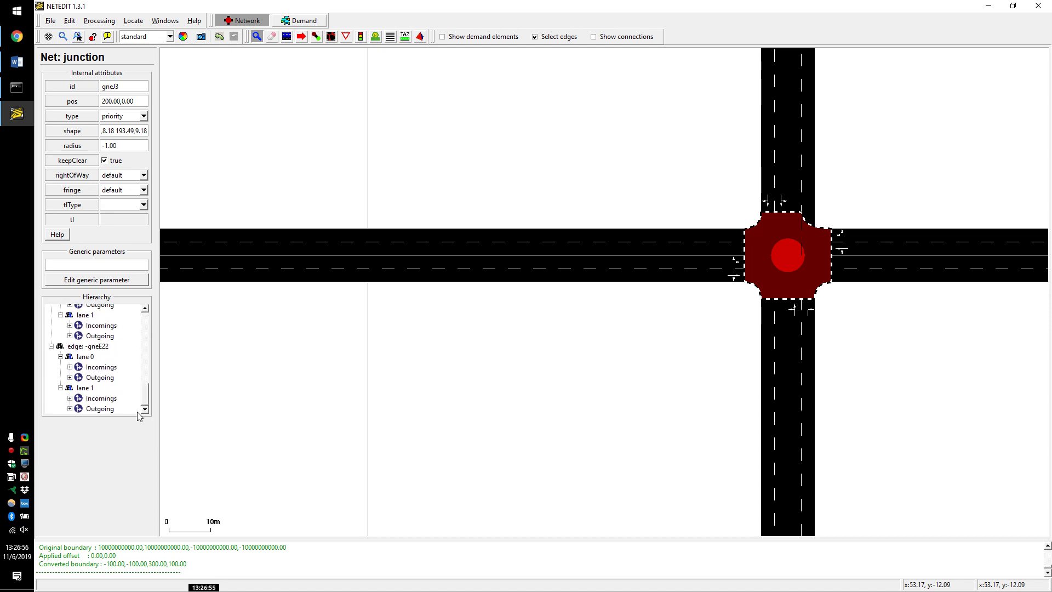
scroll(128, 406, "up", 10)
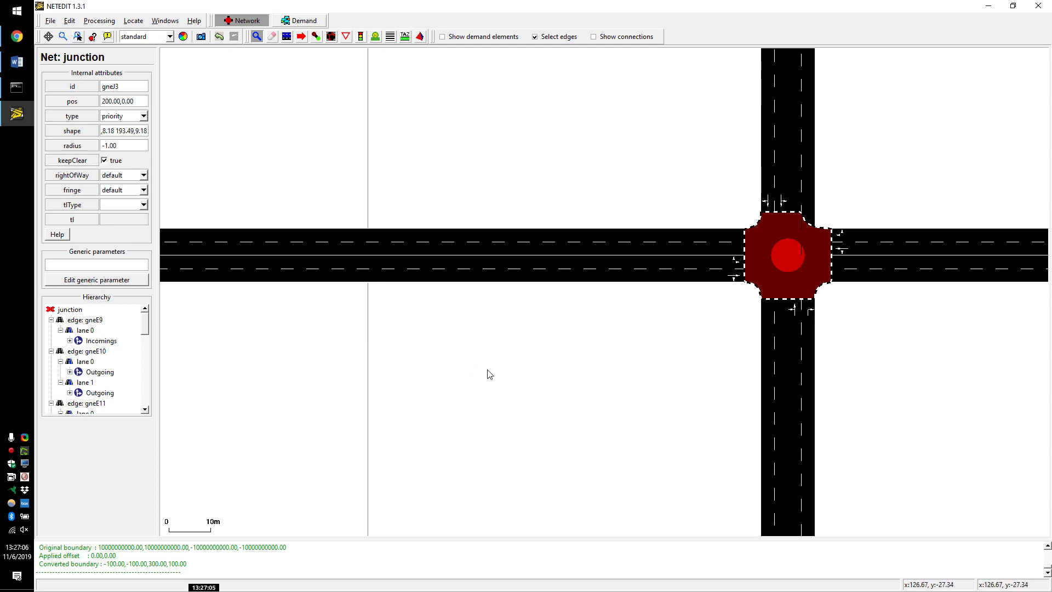
key("Left")
key("Left")
key("Left")
key("Left")
key("Left")
key("Left")
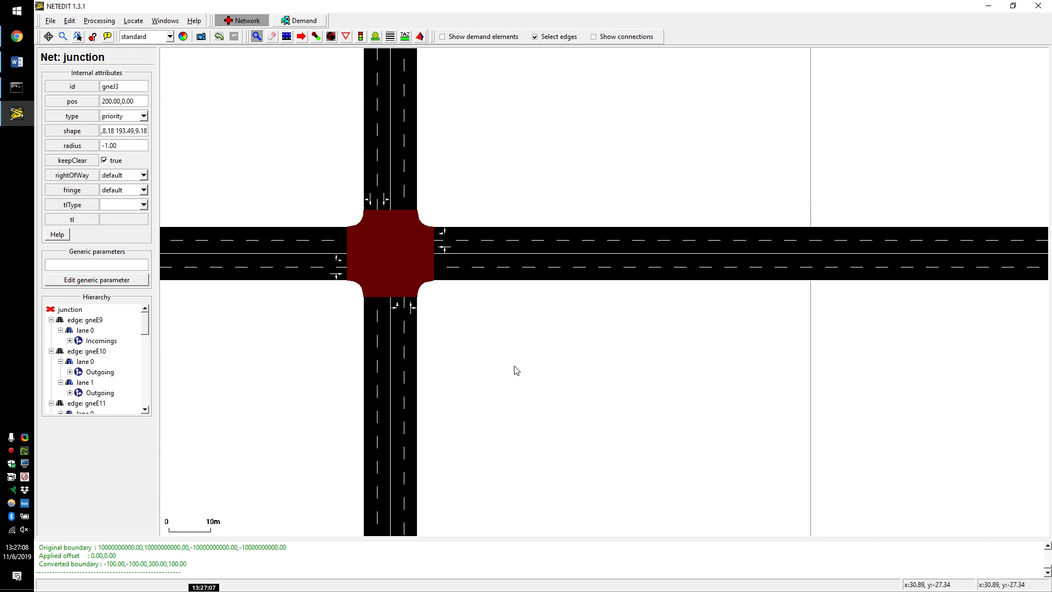
left_click(391, 248)
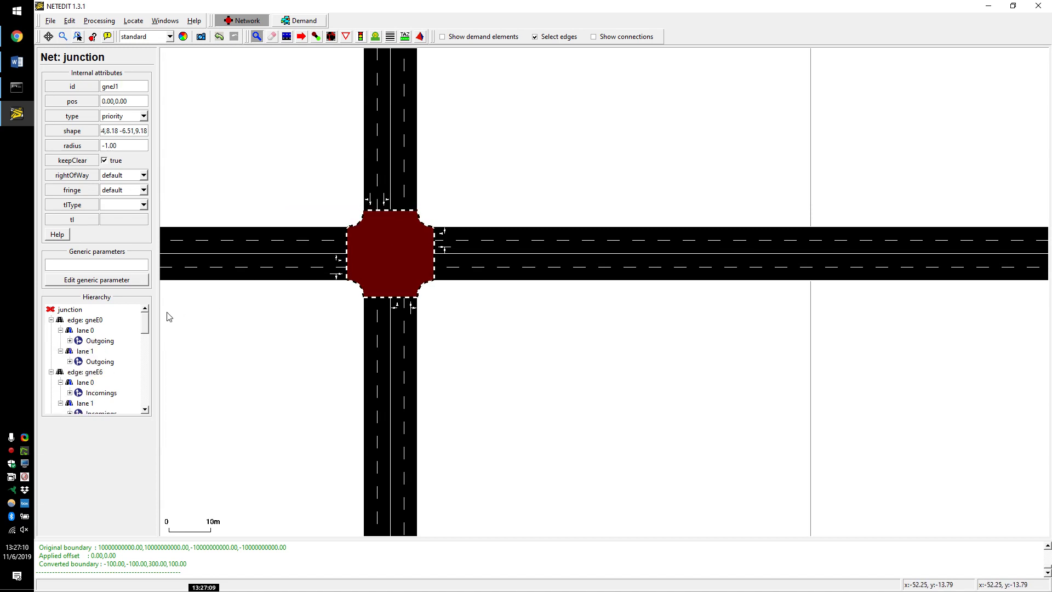
Step: Centre the view on edges gneE0 and gneE6 from gneJ1's hierarchy
left_click(77, 322)
right_click(76, 322)
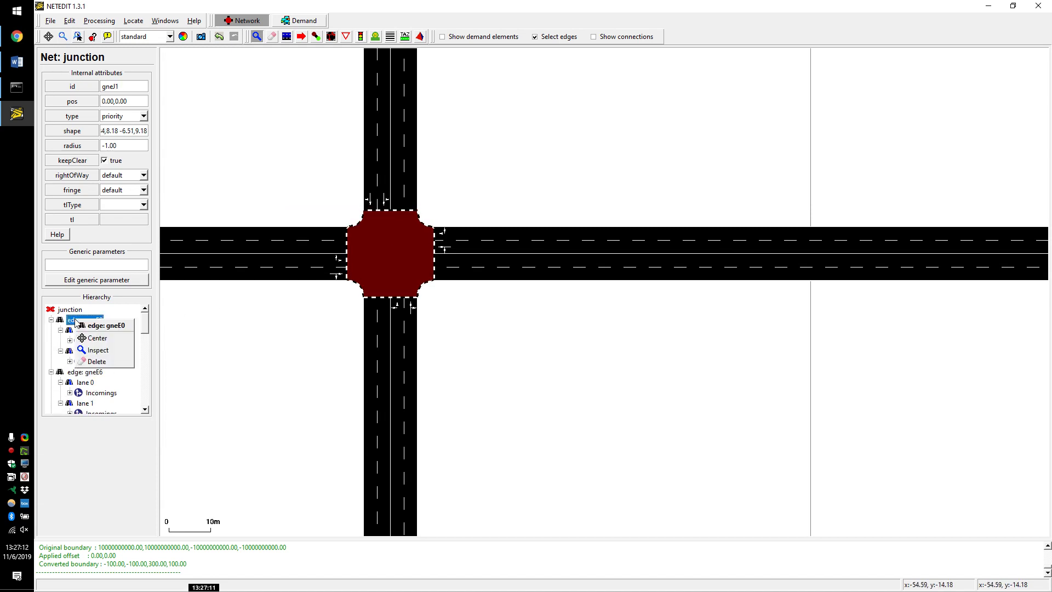
left_click(108, 342)
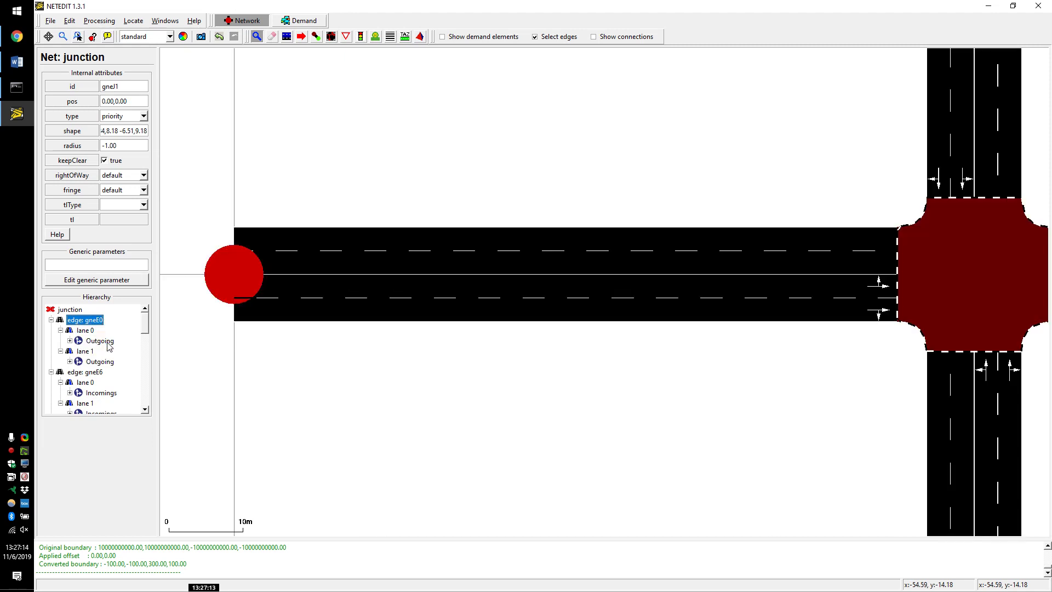
right_click(87, 373)
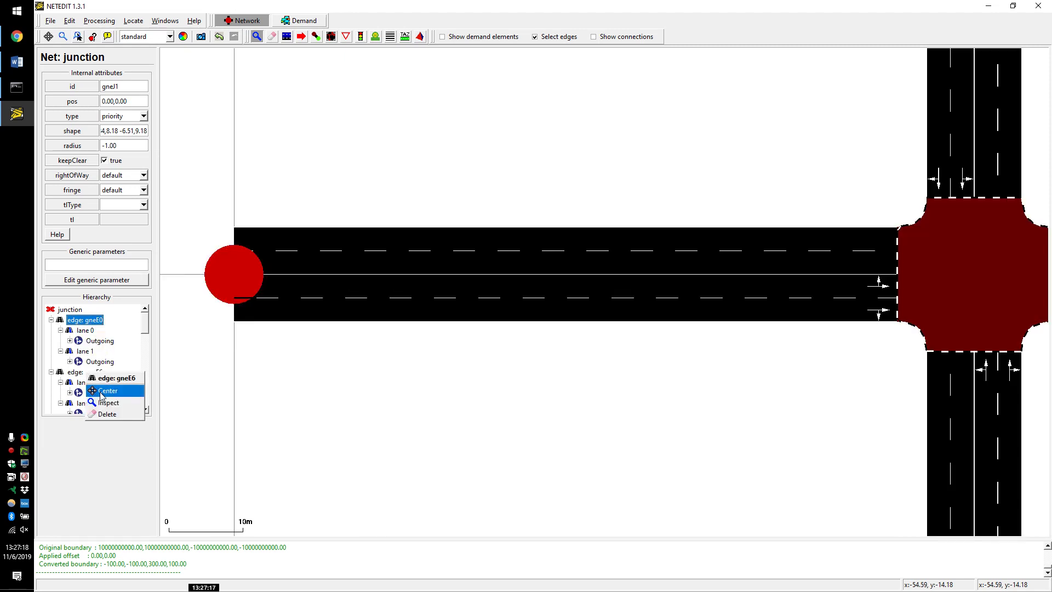
left_click(104, 391)
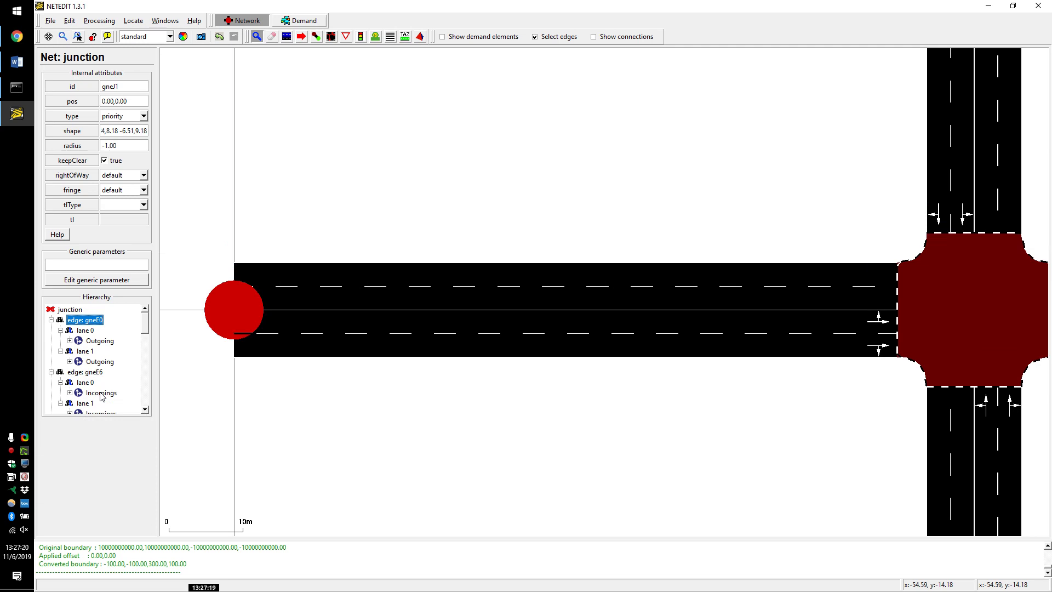
Step: Delete edges gneE0 and gneE6 from the hierarchy, undoing each deletion with Ctrl+Z
left_click(86, 324)
right_click(86, 325)
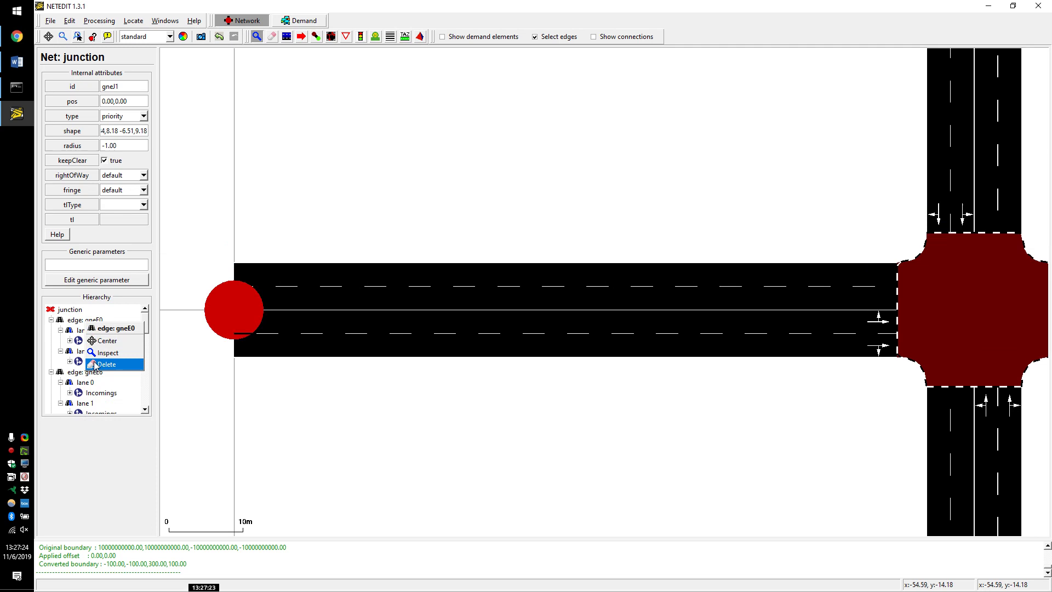
left_click(95, 366)
key("ctrl+z")
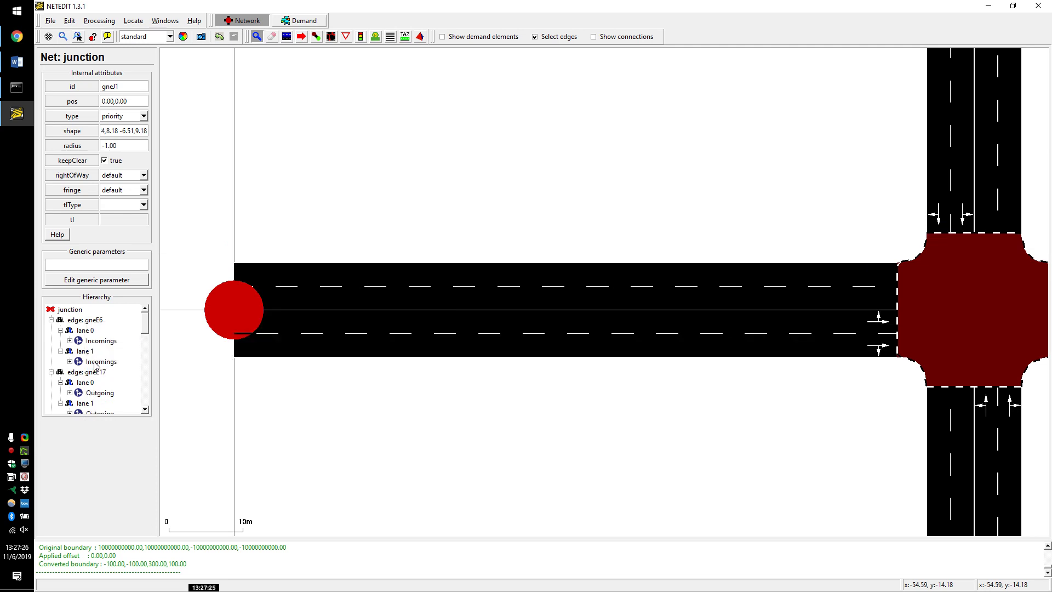
right_click(99, 322)
left_click(113, 364)
key("ctrl+z")
Step: Browse edges gneE17, -gneE17, gneE18, -gneE18 and gneE22 in gneJ1's hierarchy
left_click(99, 323)
left_click(87, 372)
scroll(146, 327, "down", 2)
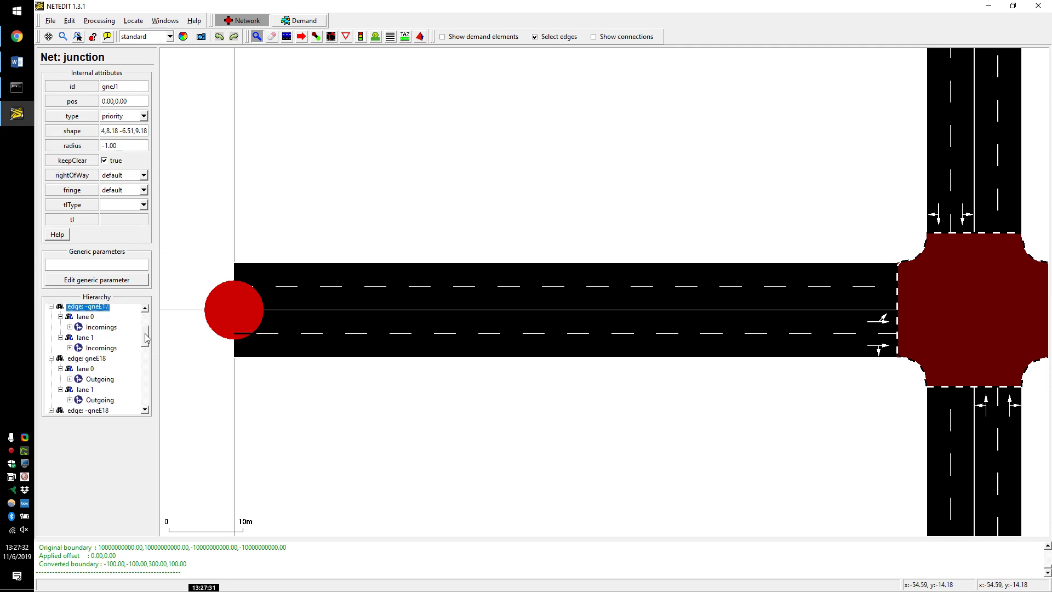
left_click(87, 359)
left_click(95, 411)
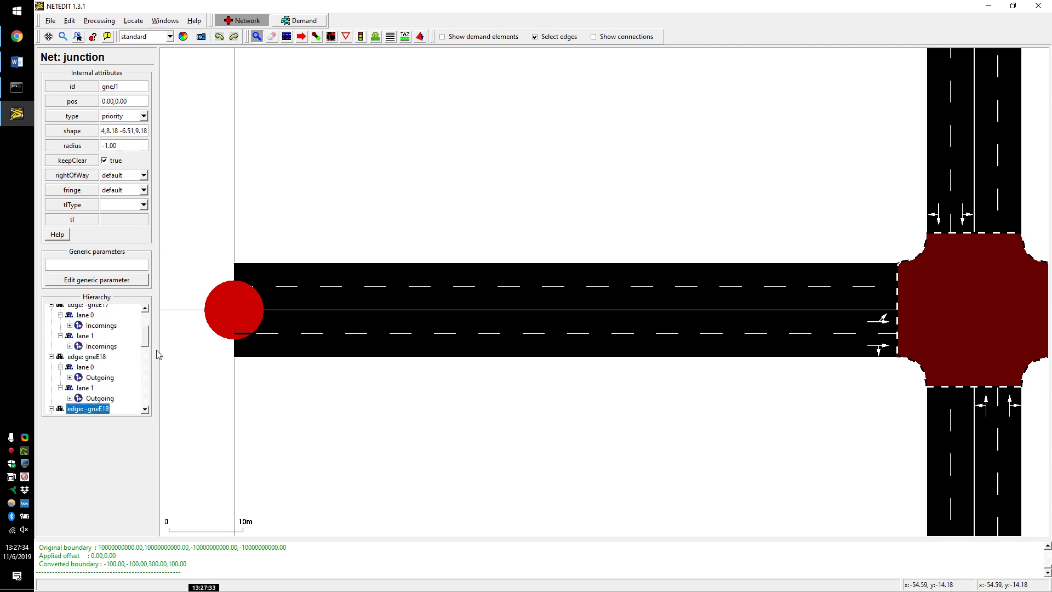
scroll(147, 333, "down", 4)
left_click(100, 340)
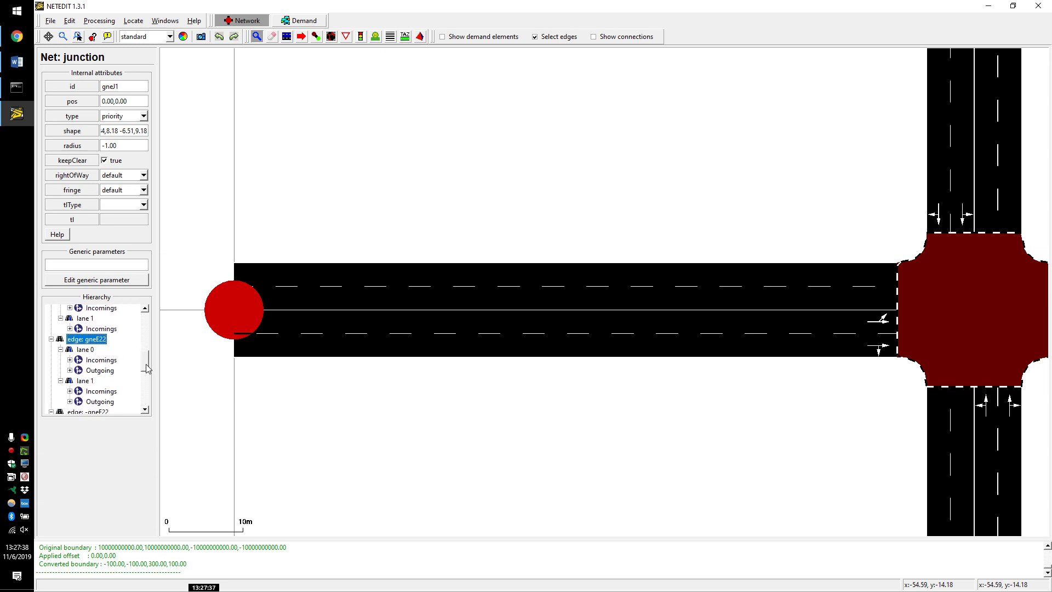
left_click_drag(146, 364, 142, 399)
scroll(68, 313, "up", 10)
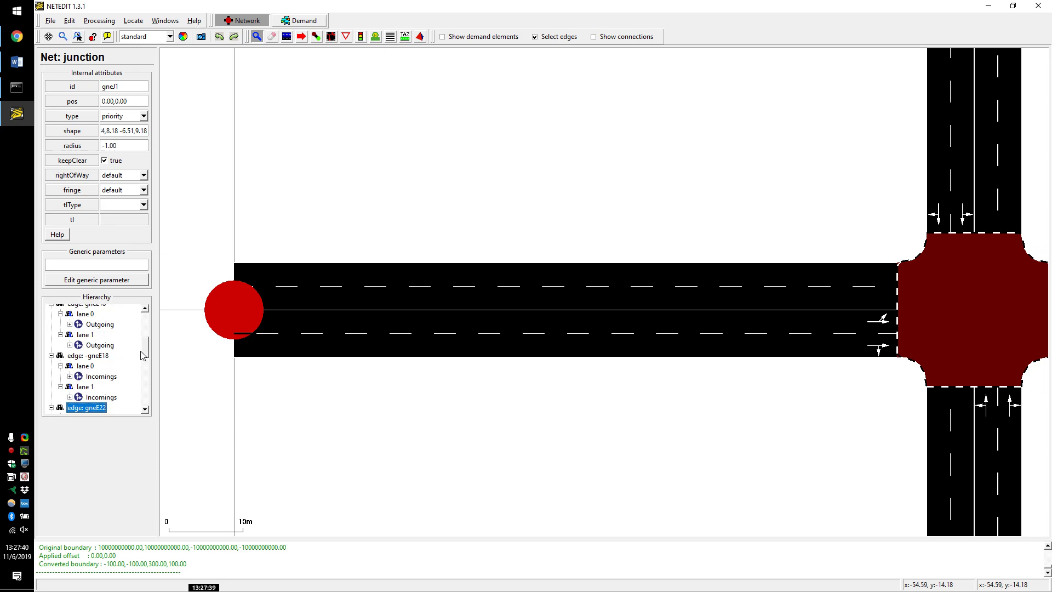
Step: Collapse the lane details of all eight connected edges, then pick -gneE22 and gneE0
right_click(69, 314)
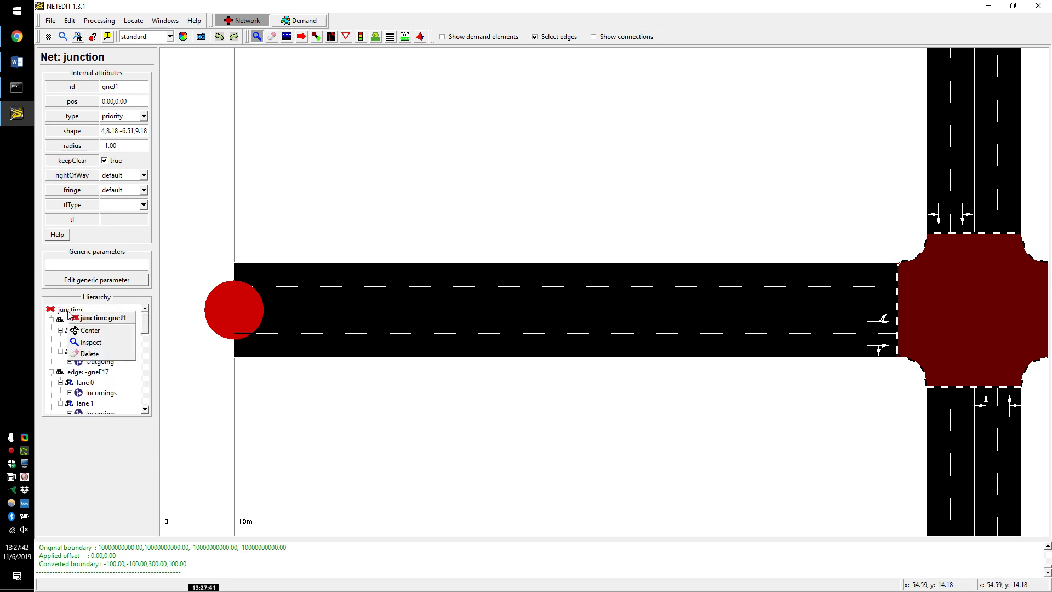
left_click(51, 319)
left_click(51, 319)
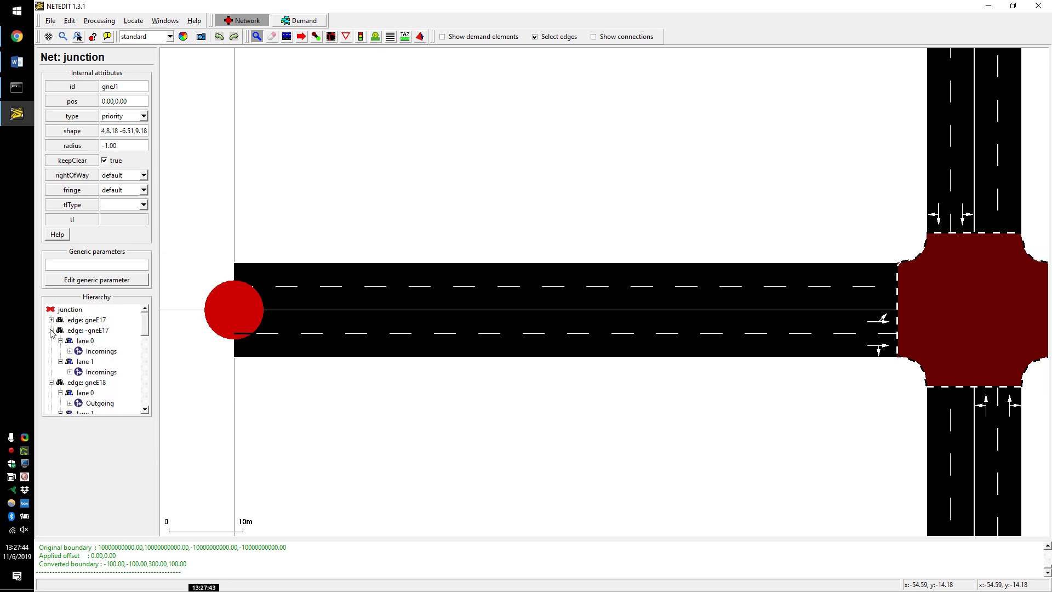
left_click(51, 330)
left_click(51, 340)
left_click(51, 350)
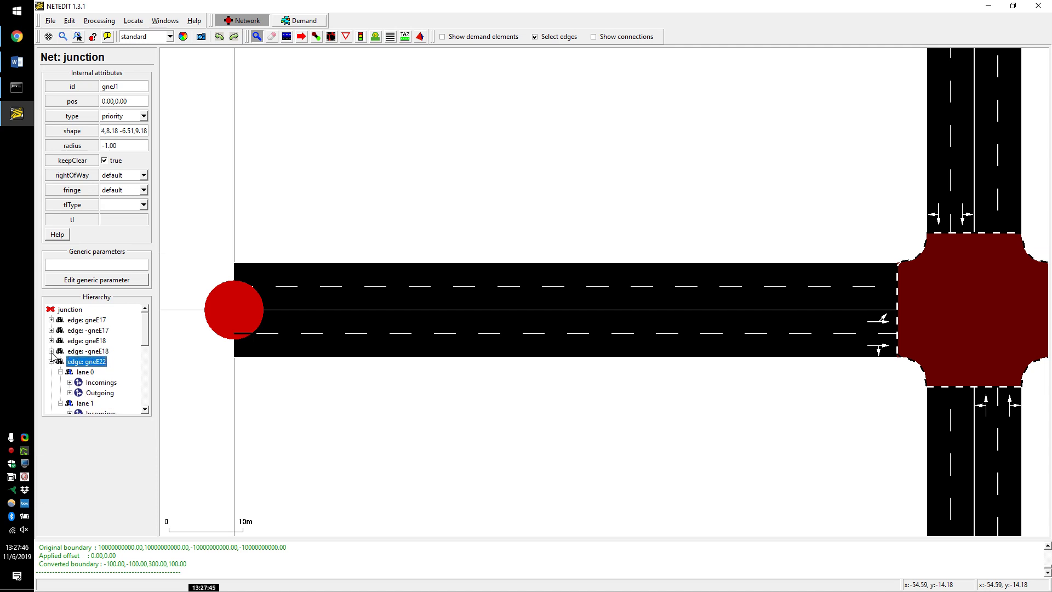
left_click(51, 361)
left_click(51, 371)
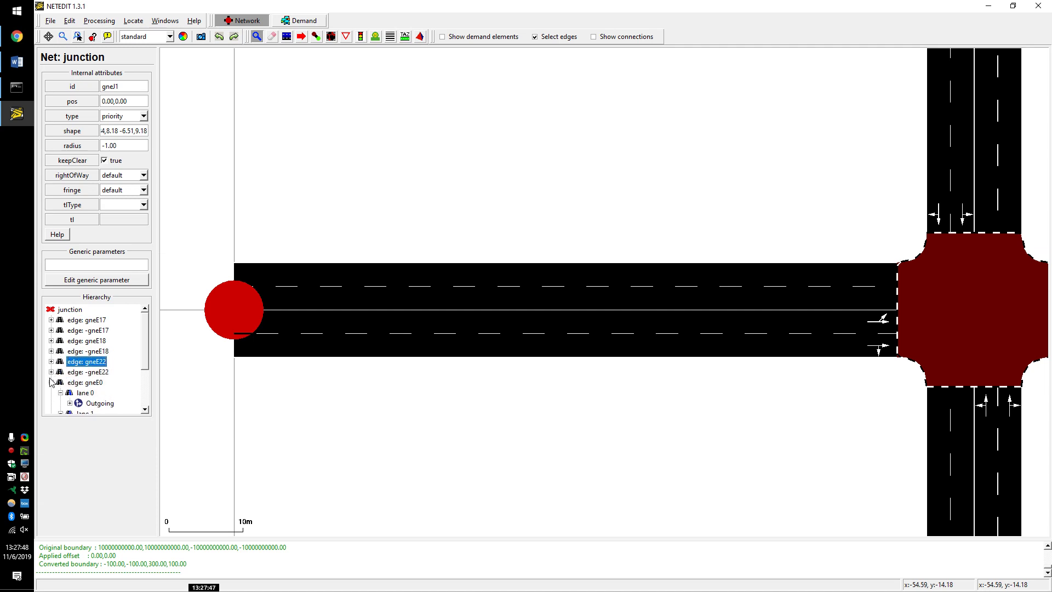
left_click(51, 382)
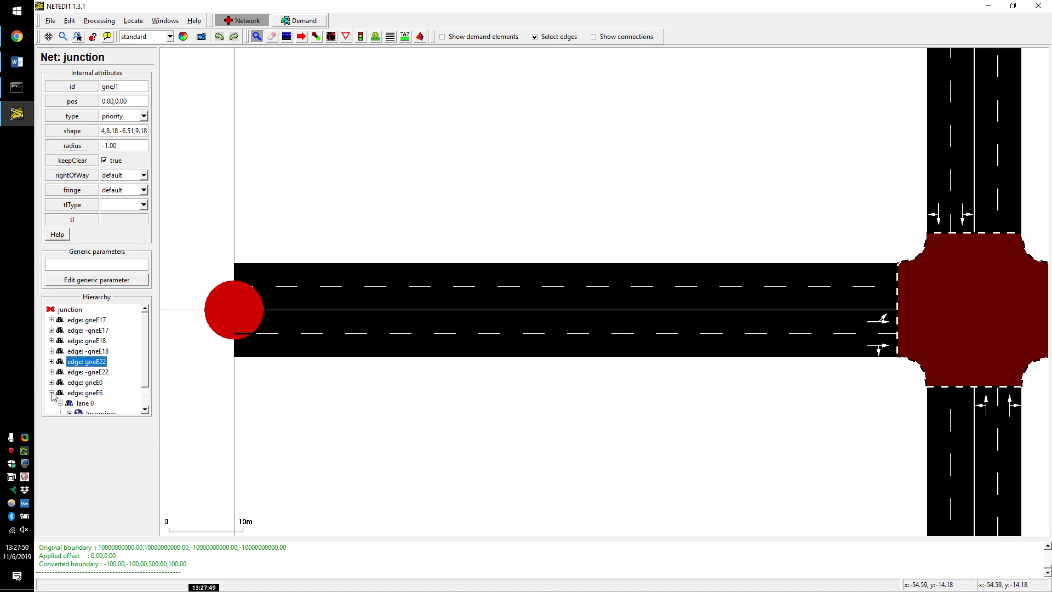
left_click(51, 392)
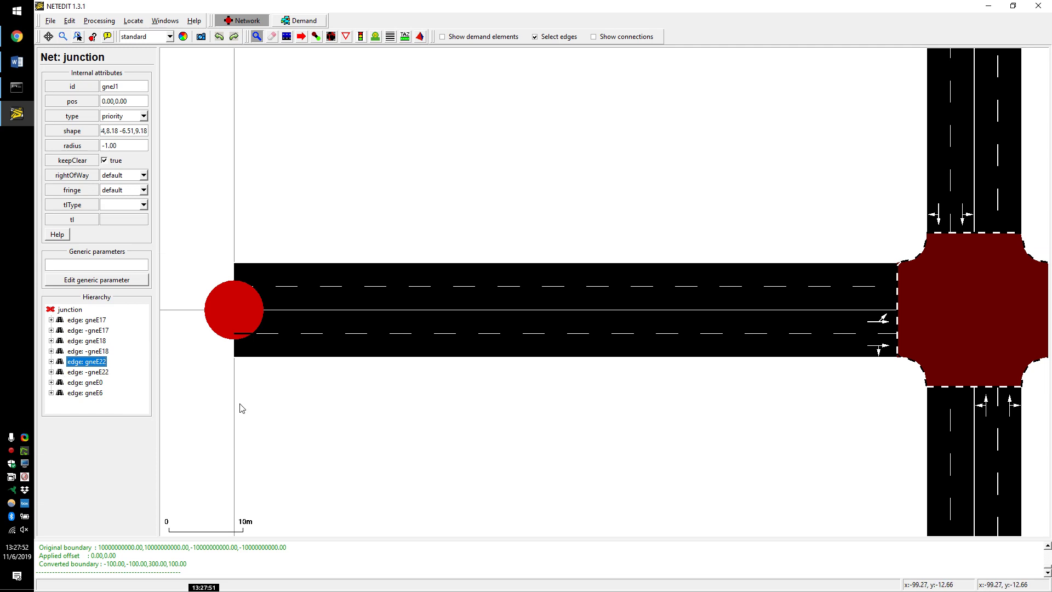
left_click(103, 372)
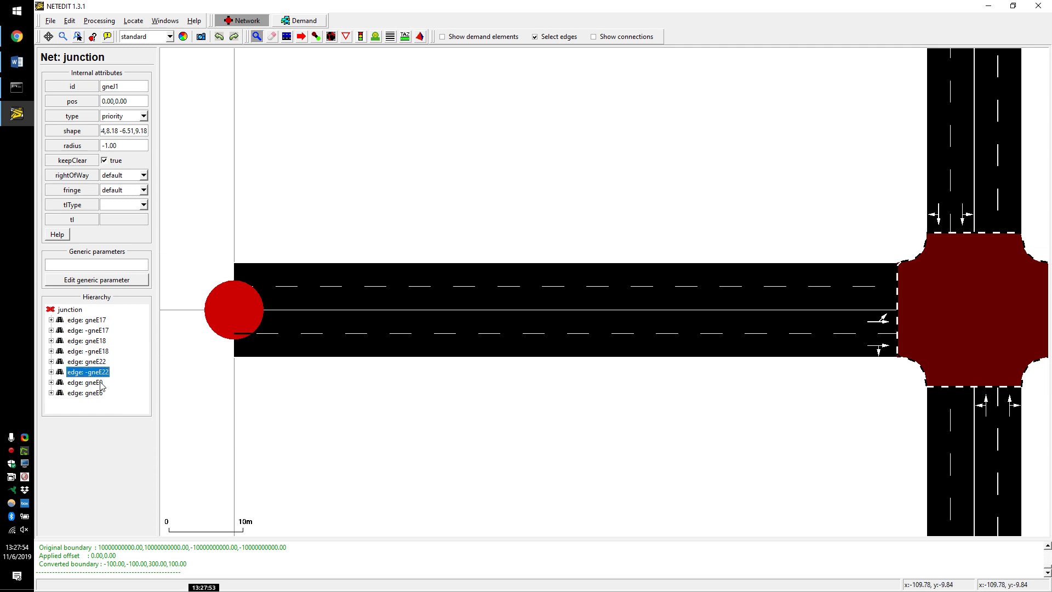
left_click(101, 383)
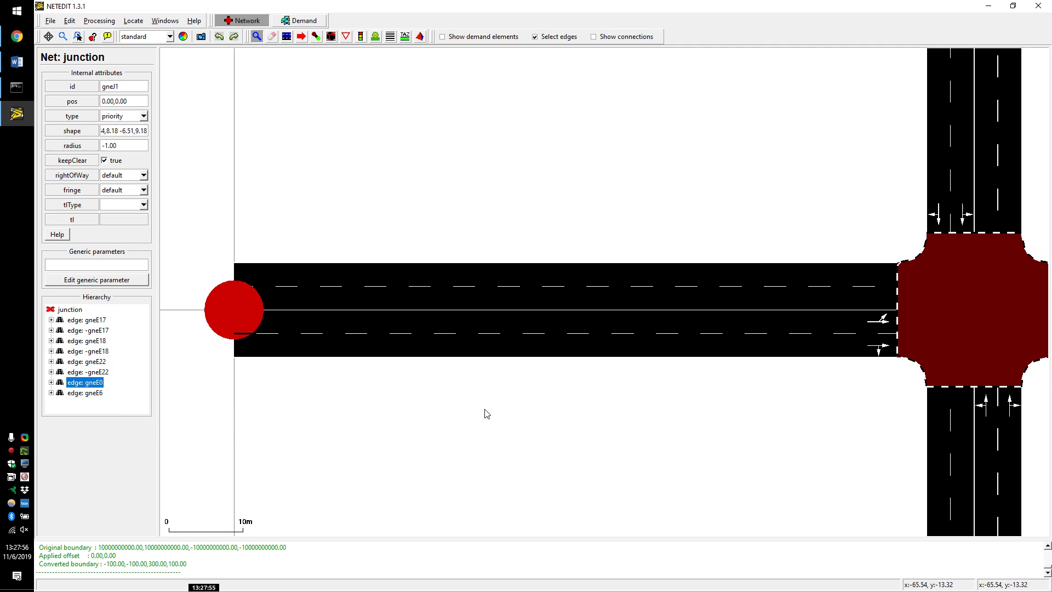
Step: Zoom out and pan to show both intersections, then switch to Select mode
scroll(564, 430, "down", 3)
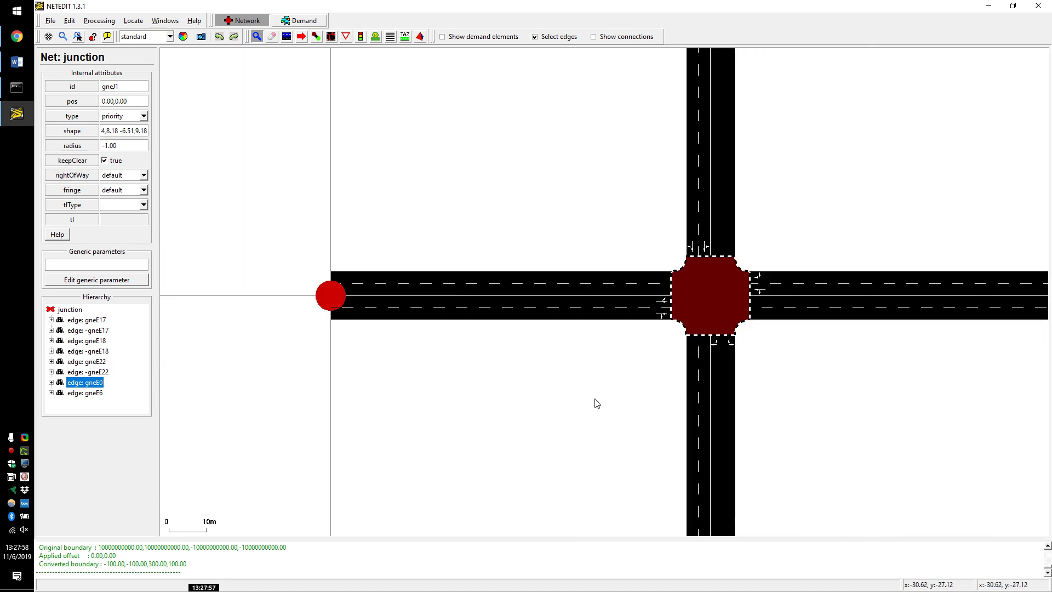
scroll(597, 404, "down", 3)
left_click_drag(903, 414, 596, 413)
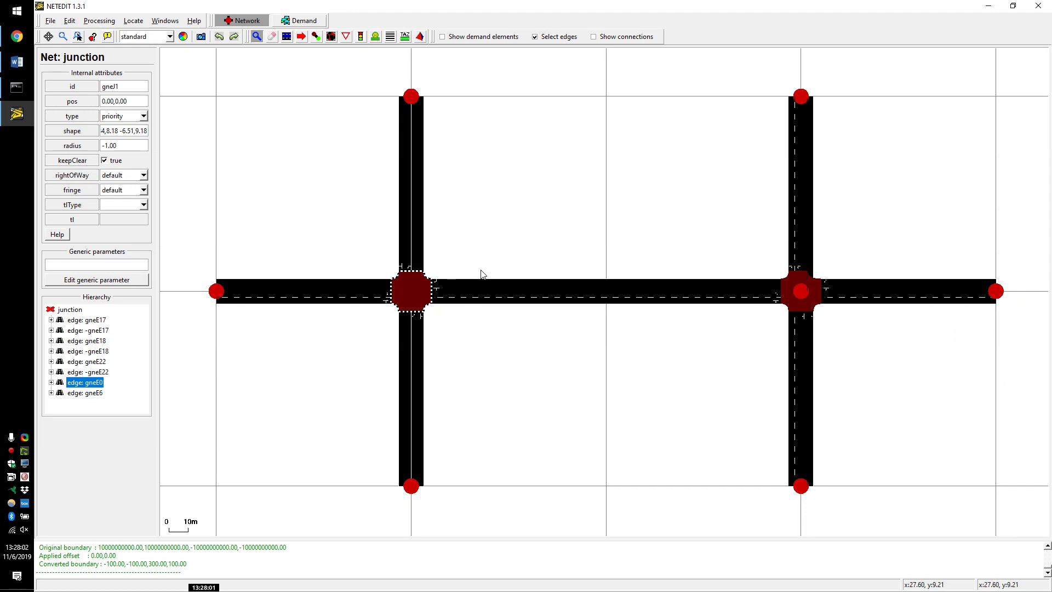
scroll(544, 277, "up", 2)
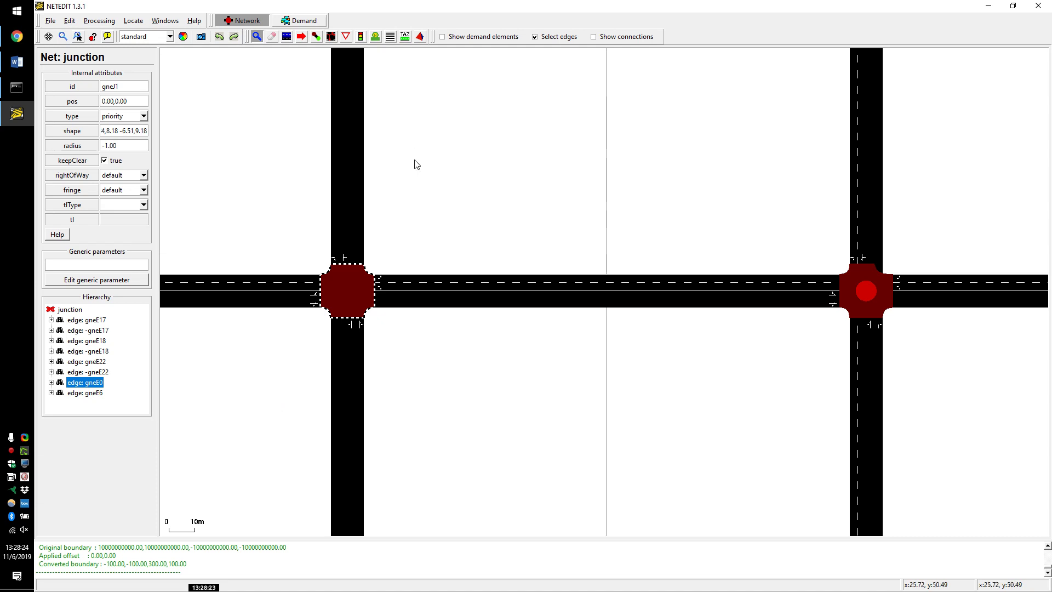
key("s")
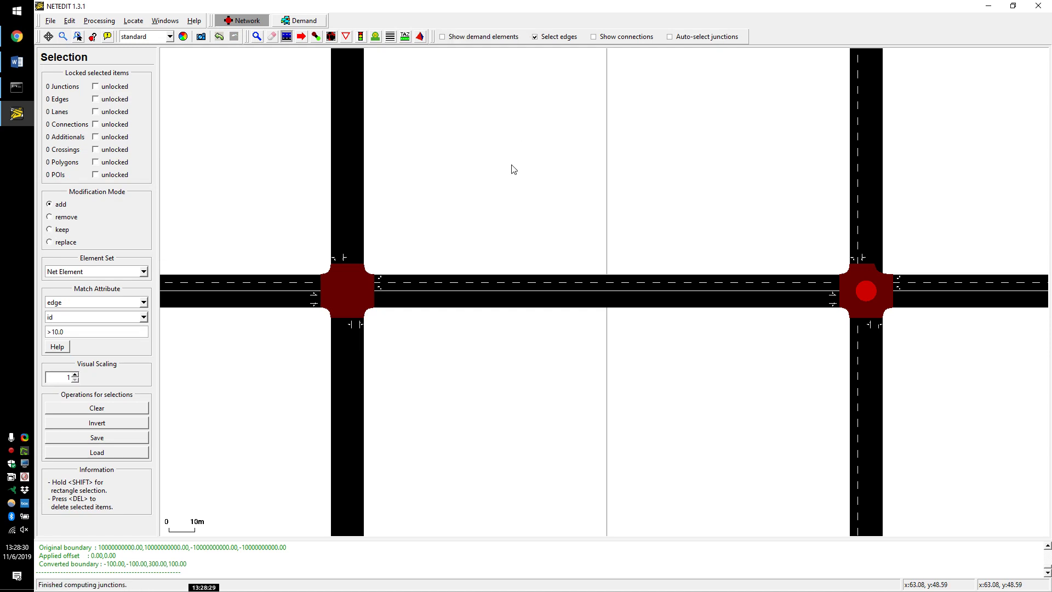
left_click(877, 313)
left_click(364, 315)
key("F2")
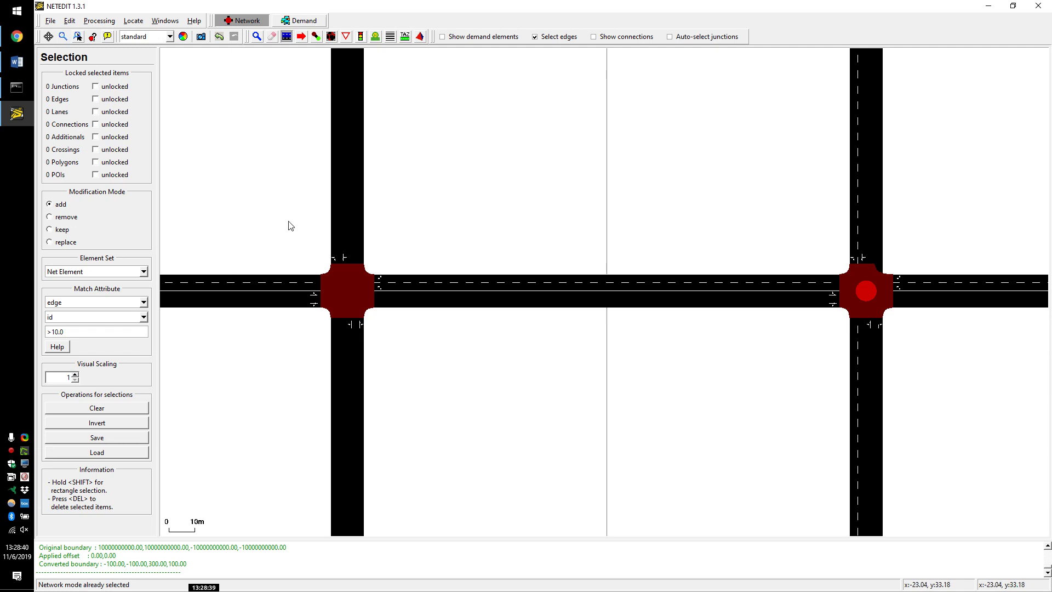
left_click(279, 299)
left_click(276, 285)
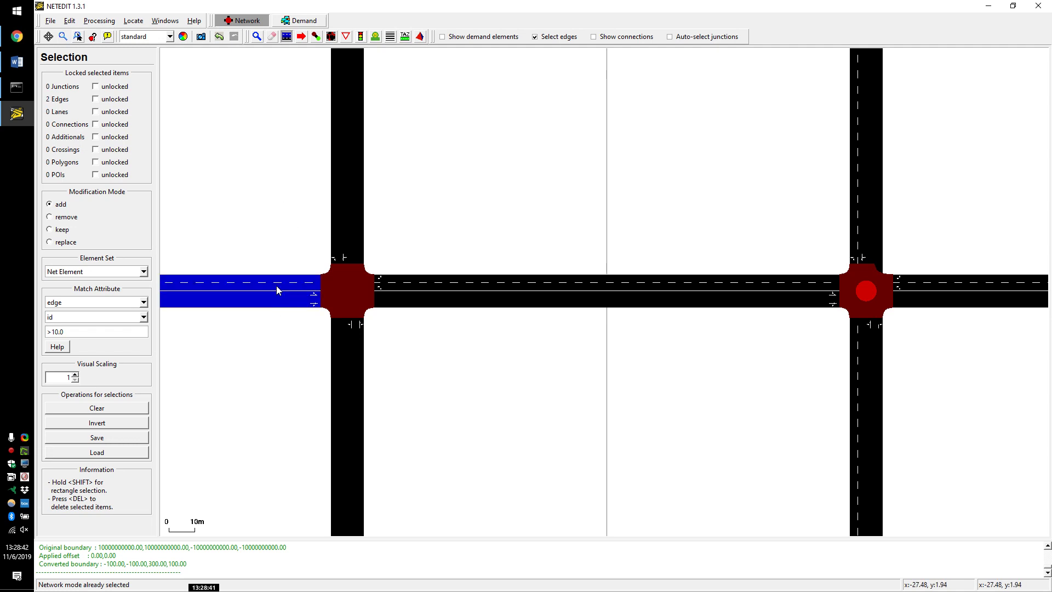
key("Escape")
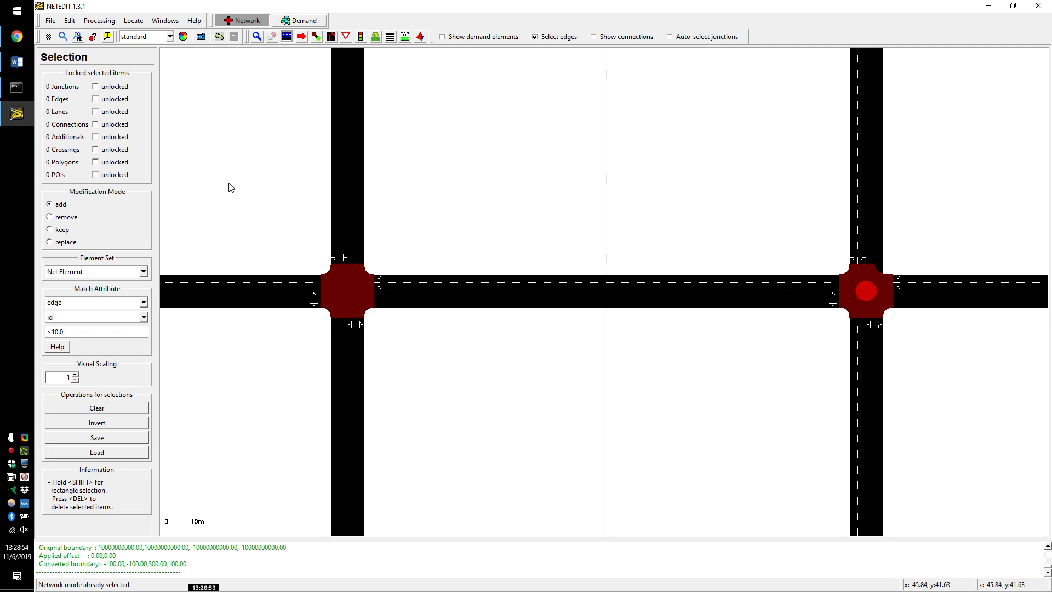
Step: Turn on lane connection display and zoom in on the right-hand intersection
left_click(628, 37)
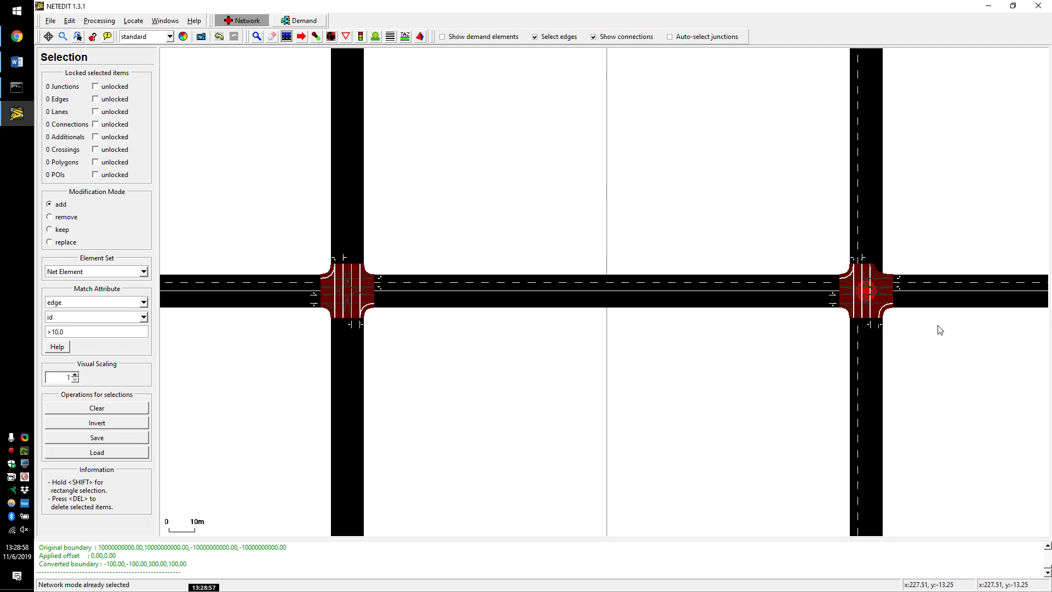
scroll(879, 294, "up", 3)
scroll(880, 294, "up", 2)
left_click_drag(948, 389, 530, 357)
scroll(574, 307, "up", 4)
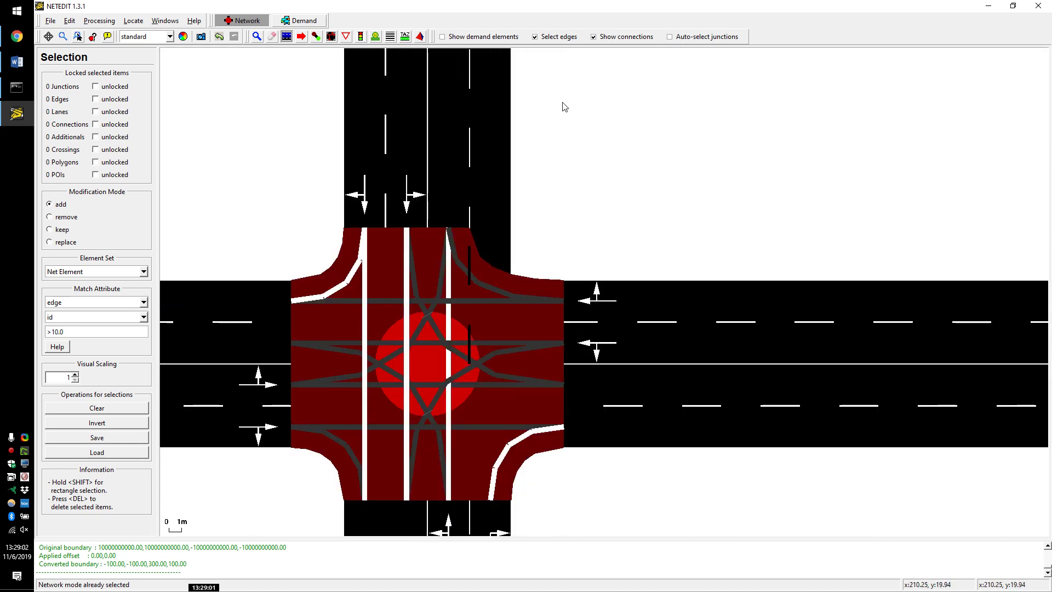
Step: Toggle connection display, make edge selection include junctions, and show connections again
left_click(635, 43)
left_click(635, 42)
left_click(635, 42)
left_click(712, 37)
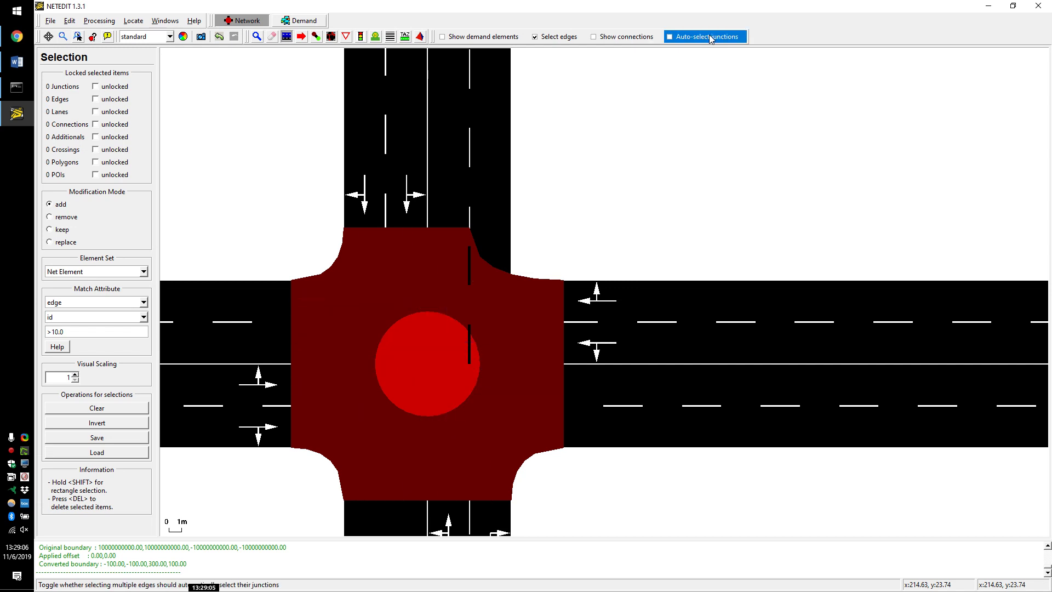
left_click(714, 38)
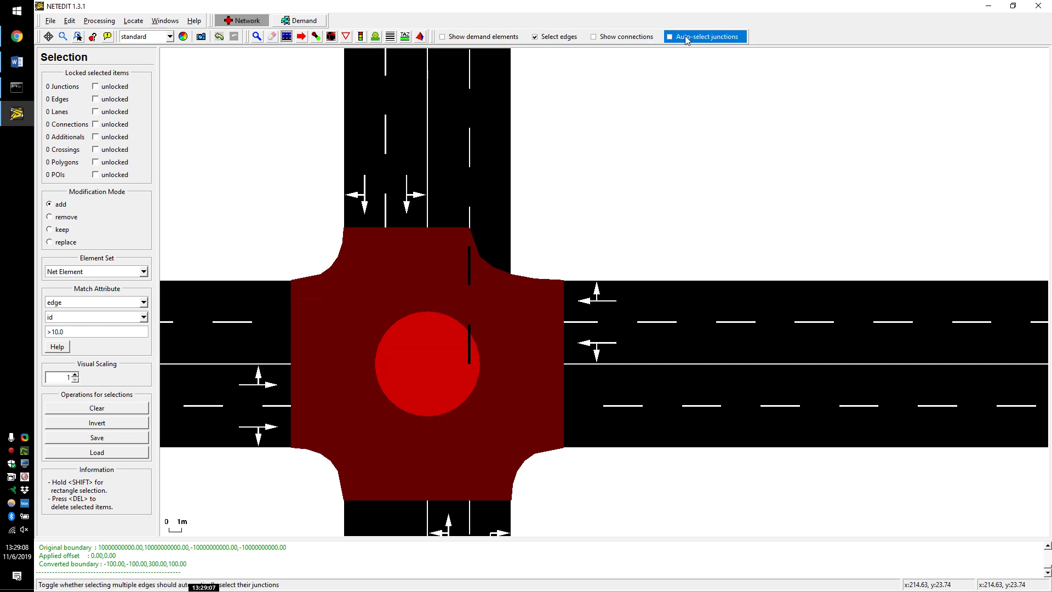
left_click(617, 38)
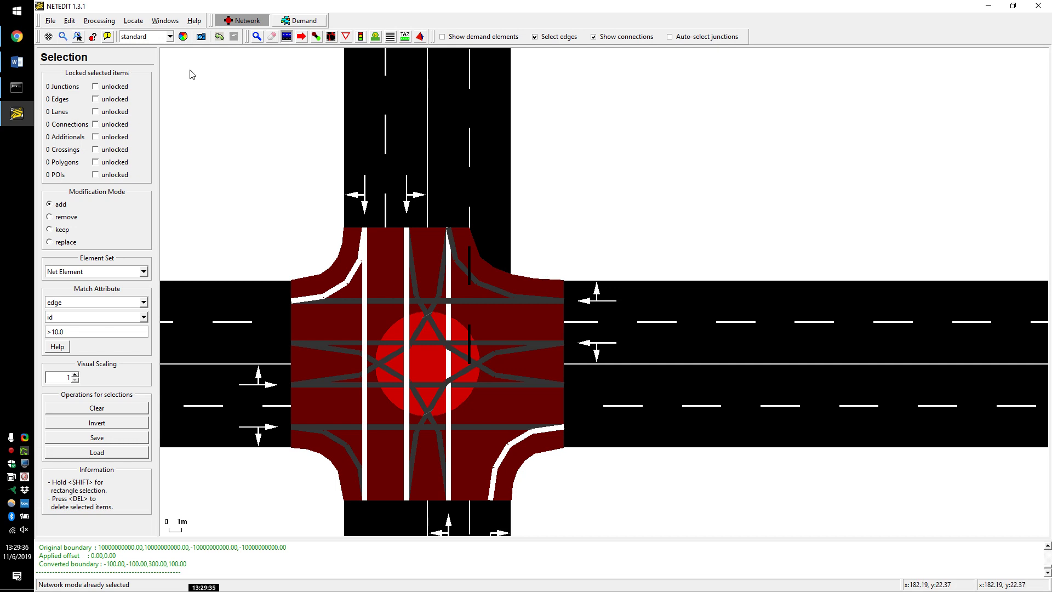
left_click(69, 21)
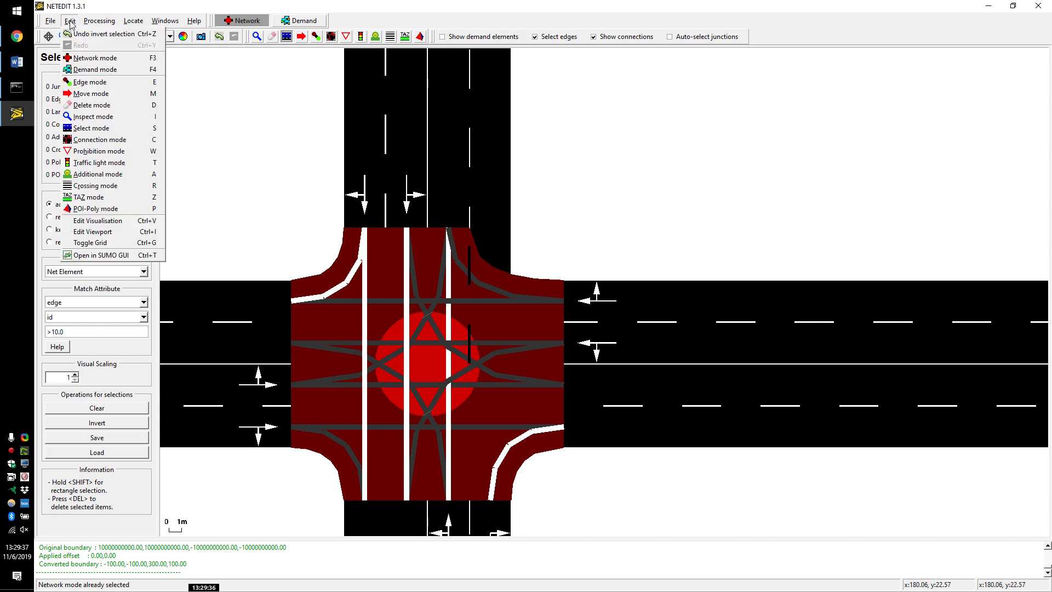
Step: In Prohibition mode, review one connection's conflicts, then clear the connection choice
left_click(123, 151)
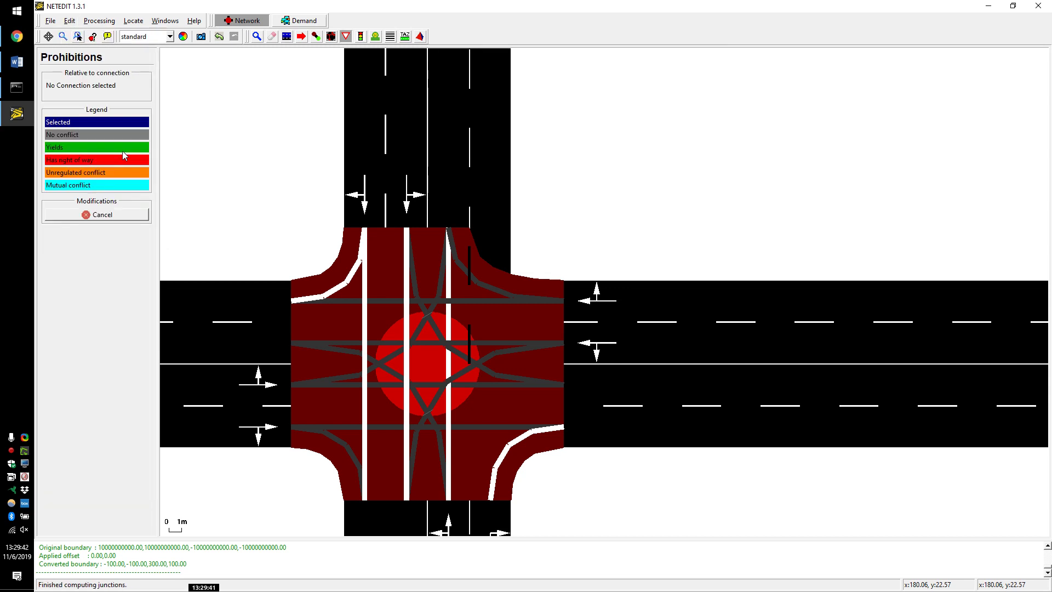
left_click(363, 287)
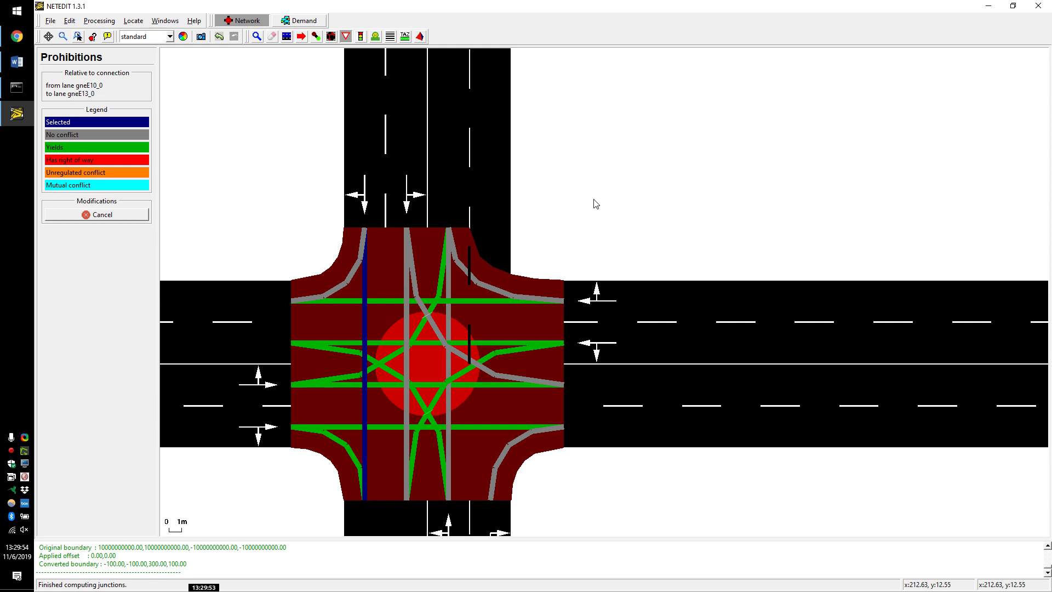
left_click(87, 216)
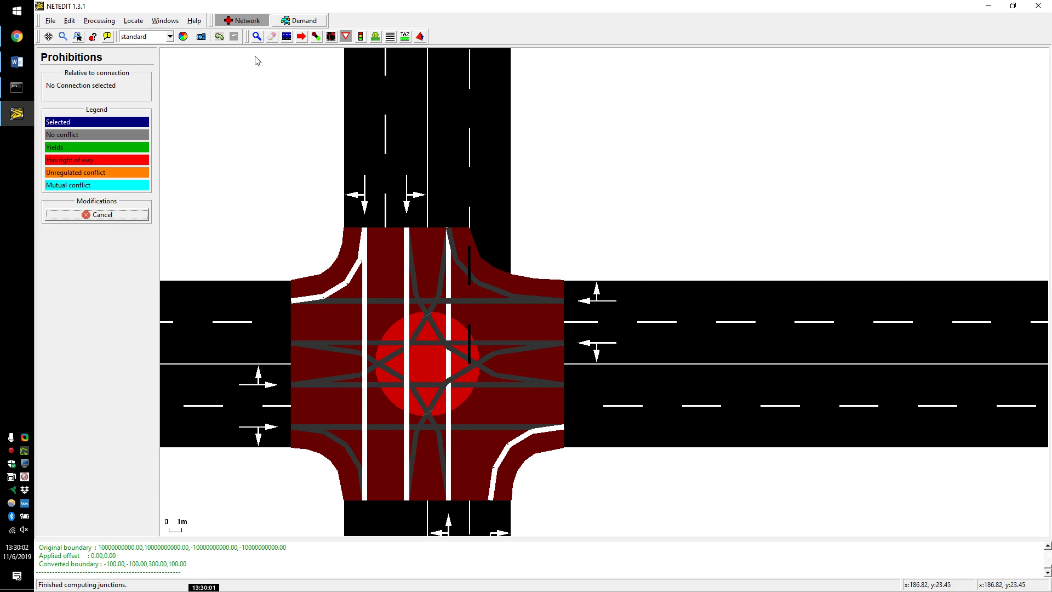
Step: Inspect north road edge gneE8 and junction gneJ3, panning around the junction
key("i")
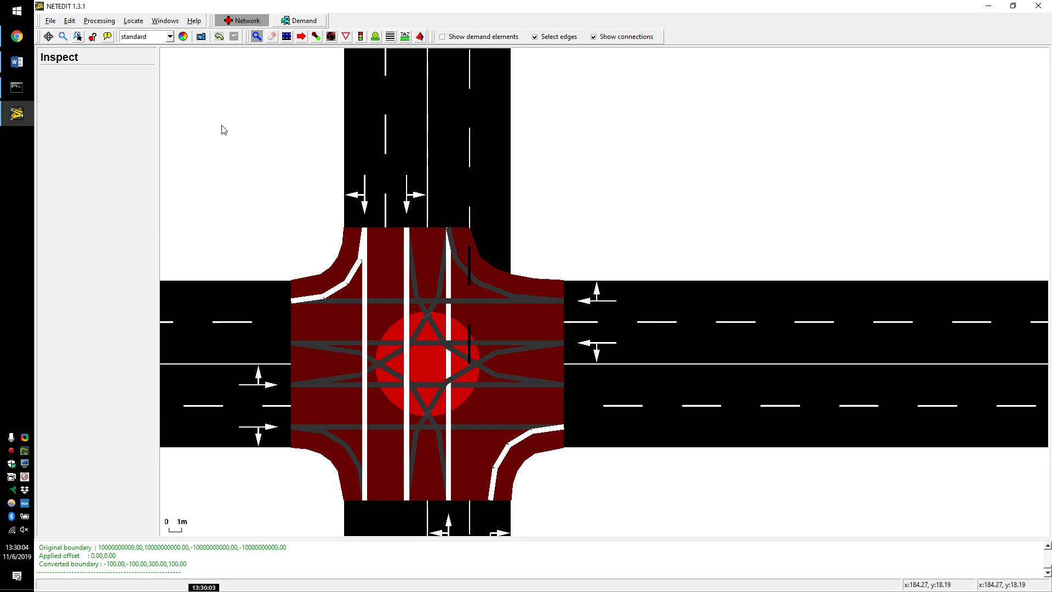
left_click(72, 22)
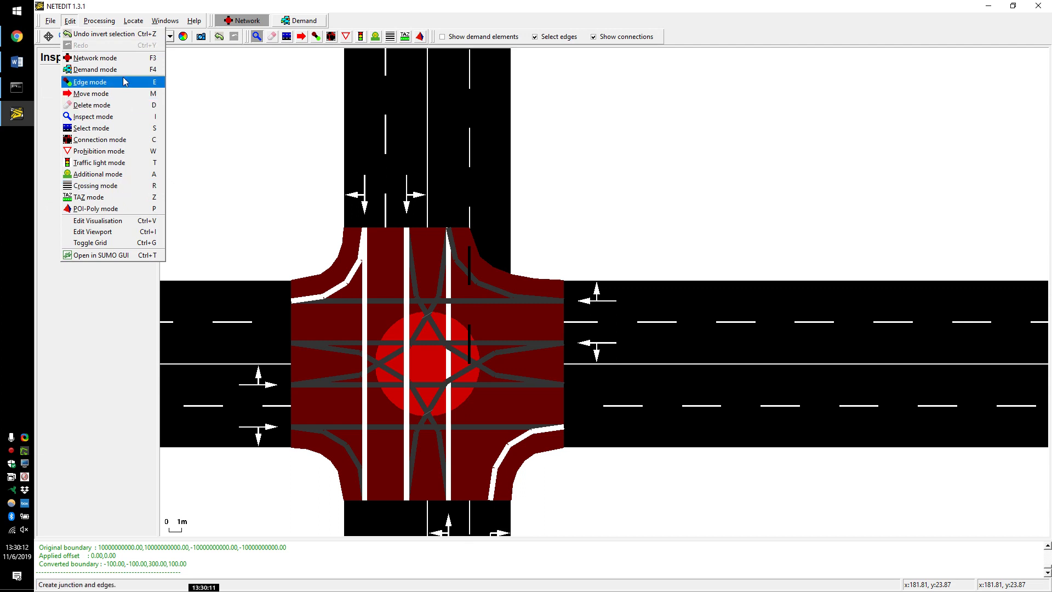
left_click(295, 137)
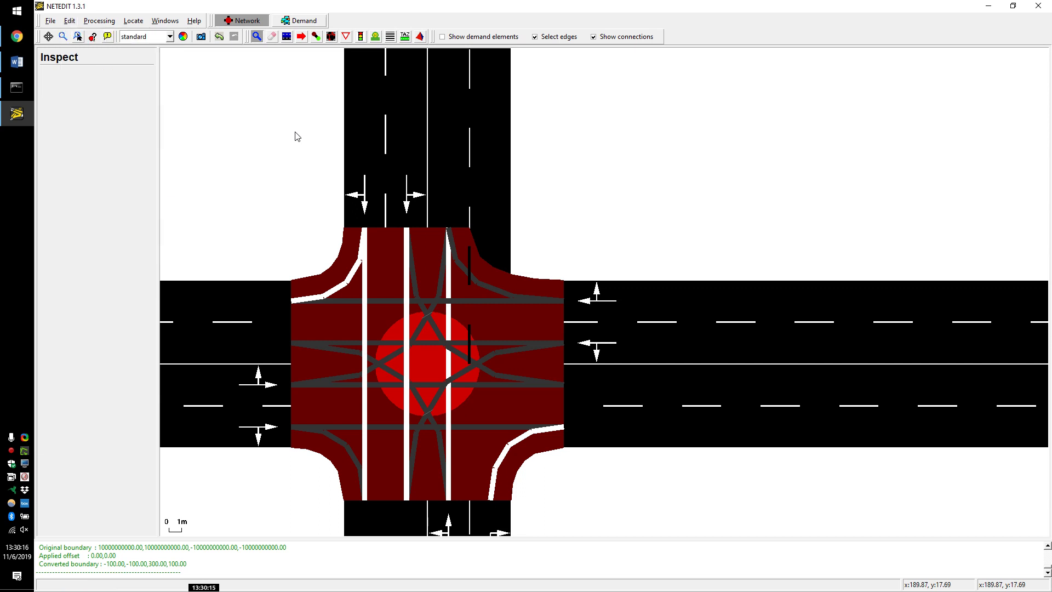
key("F9")
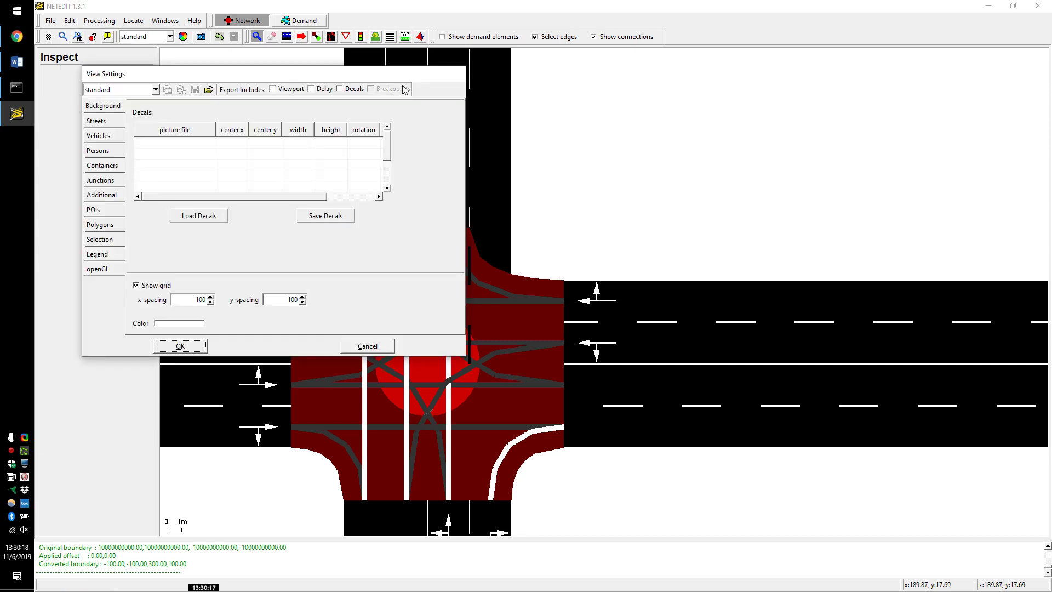
left_click(368, 347)
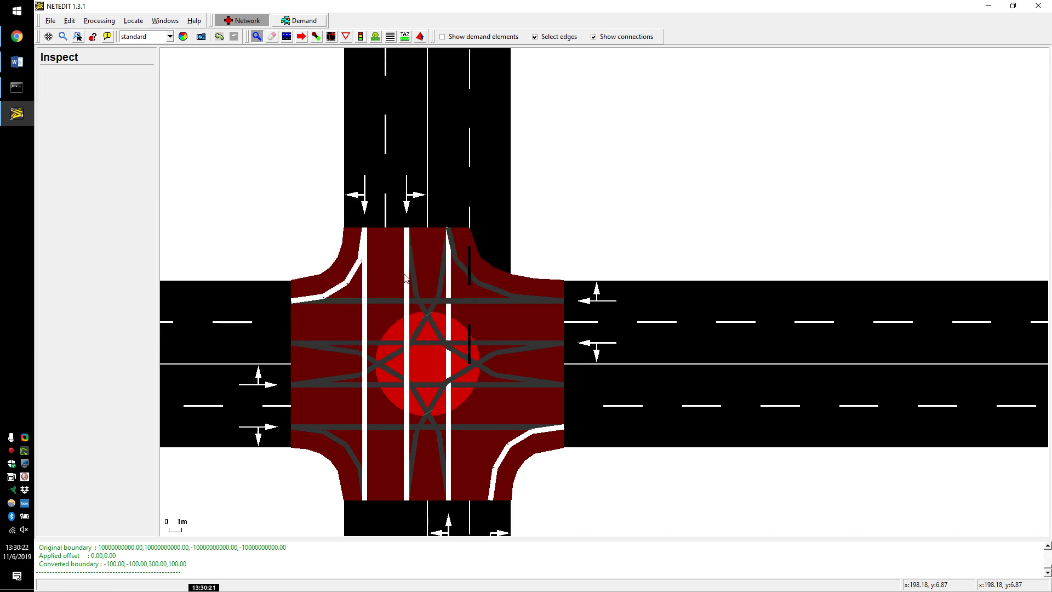
key("F2")
left_click(455, 146)
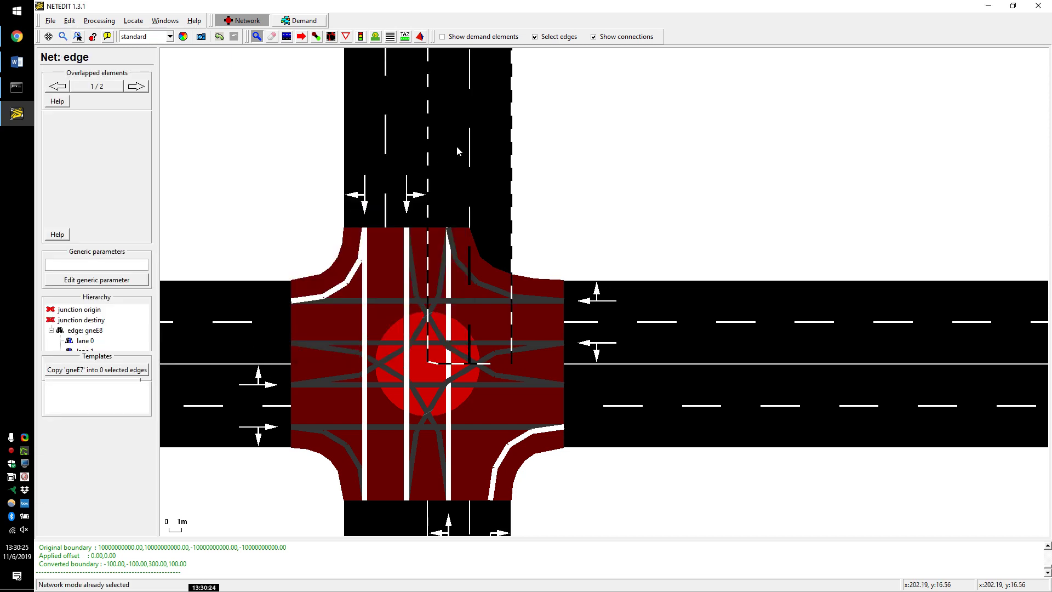
left_click(501, 278)
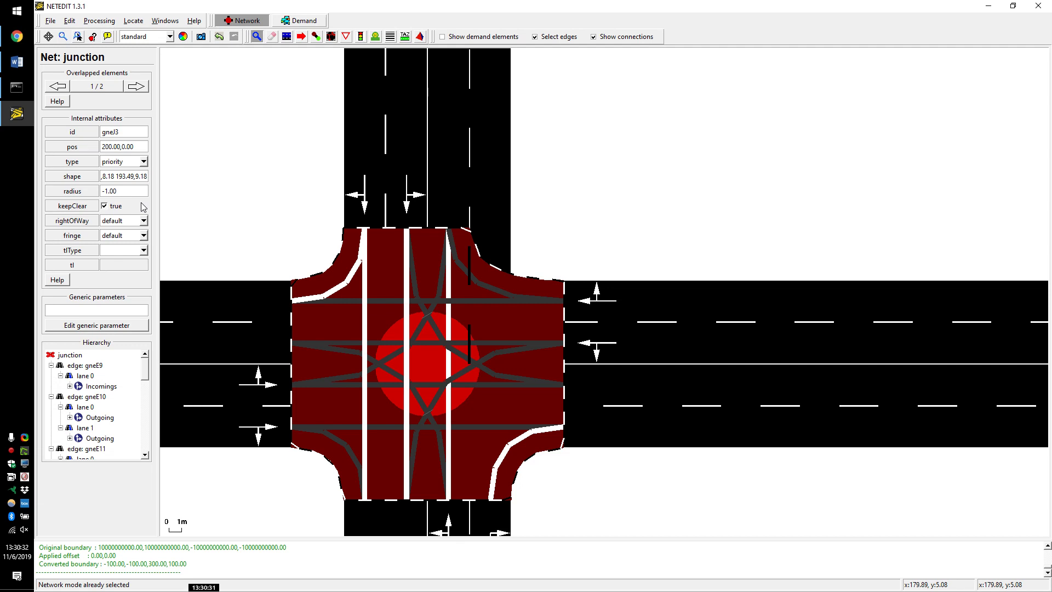
left_click_drag(199, 303, 356, 285)
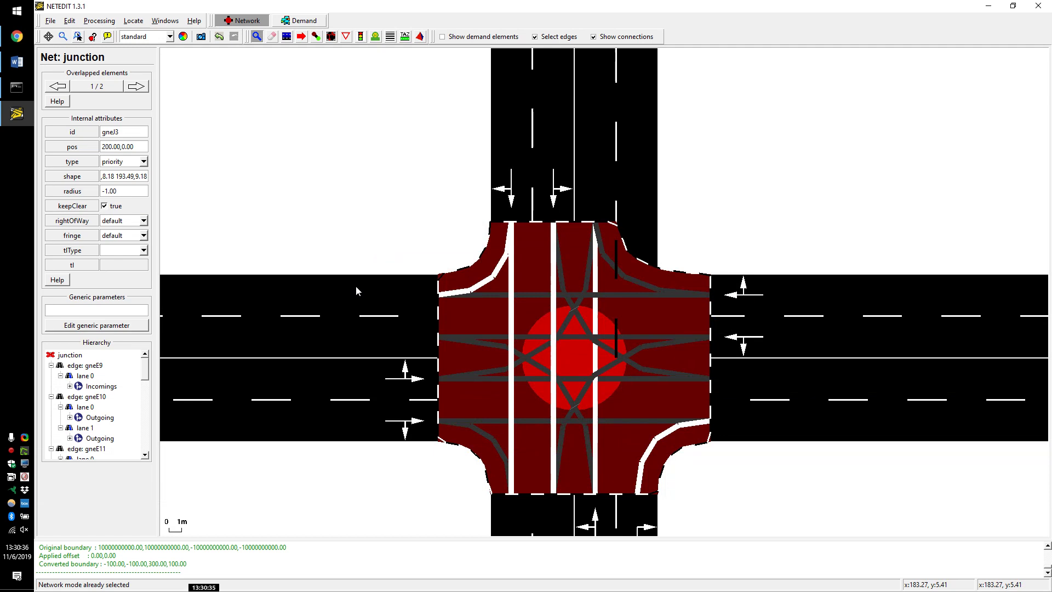
left_click_drag(352, 247, 382, 243)
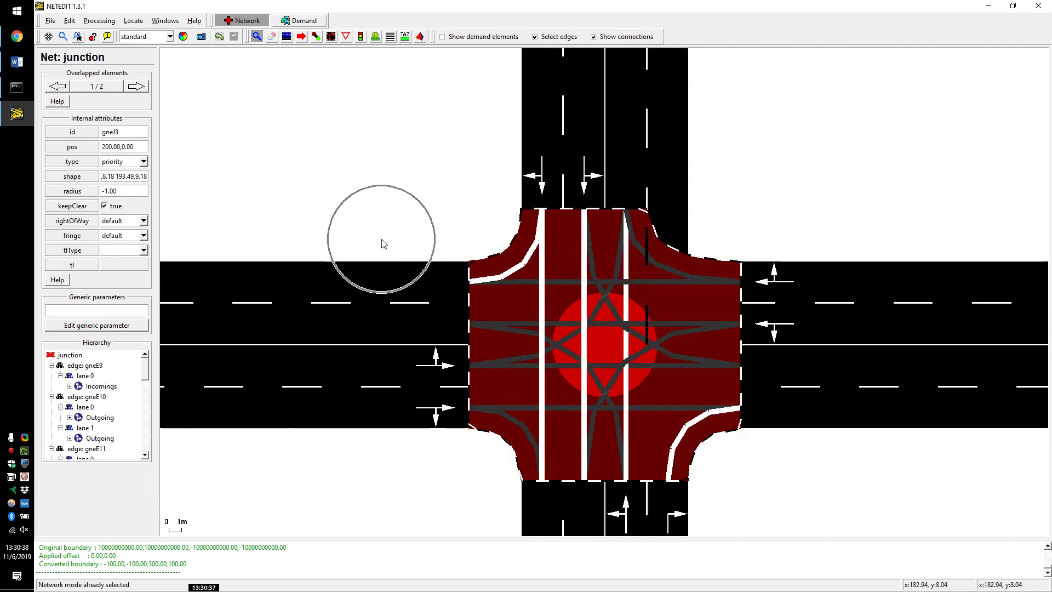
left_click_drag(352, 432, 475, 441)
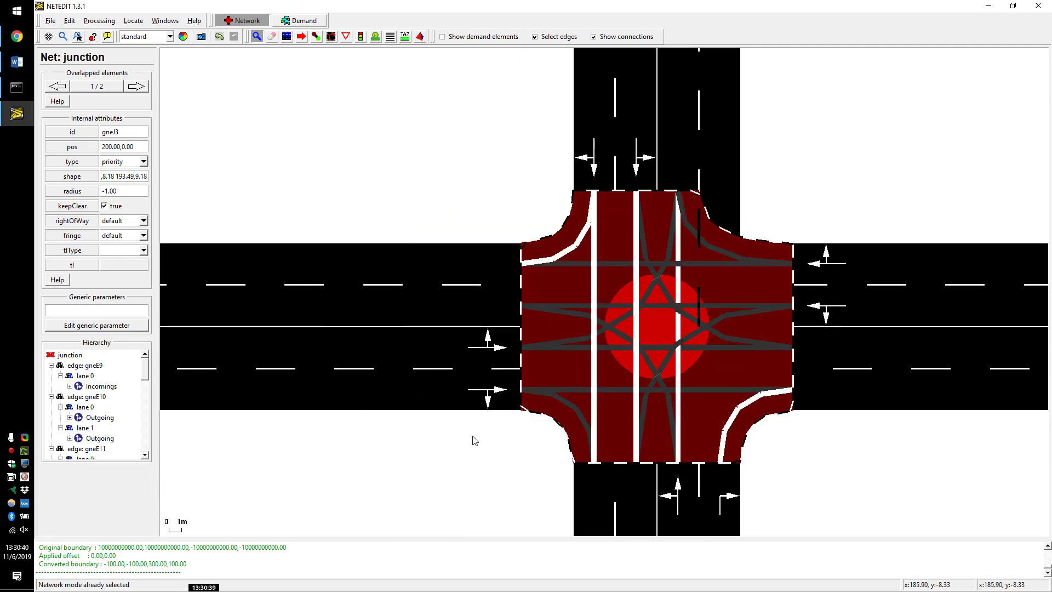
Step: Rectangle-select the west and east road edges of the main road
key("s")
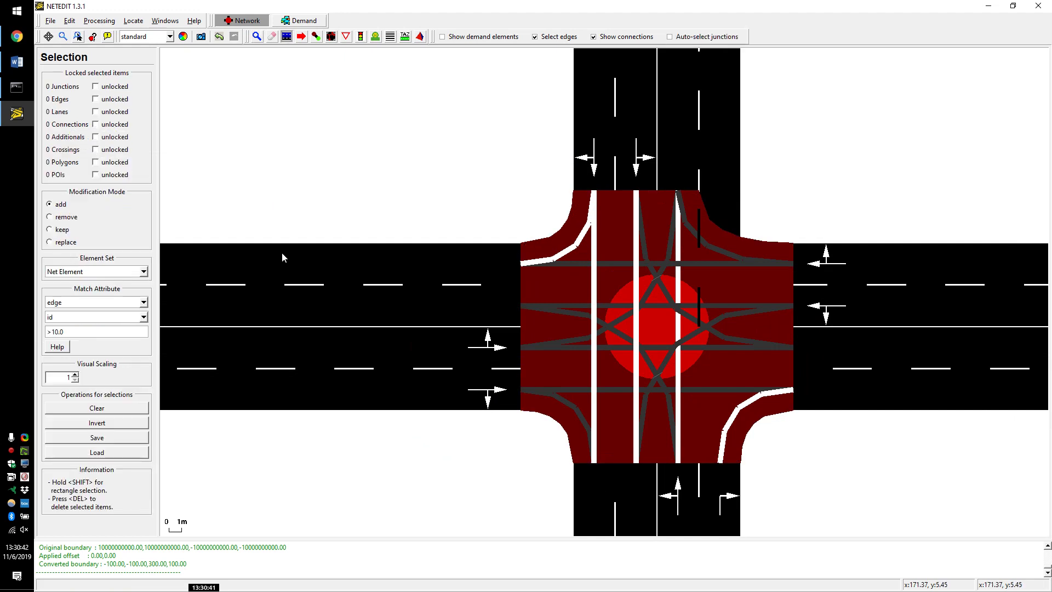
left_click_drag(259, 219, 410, 456)
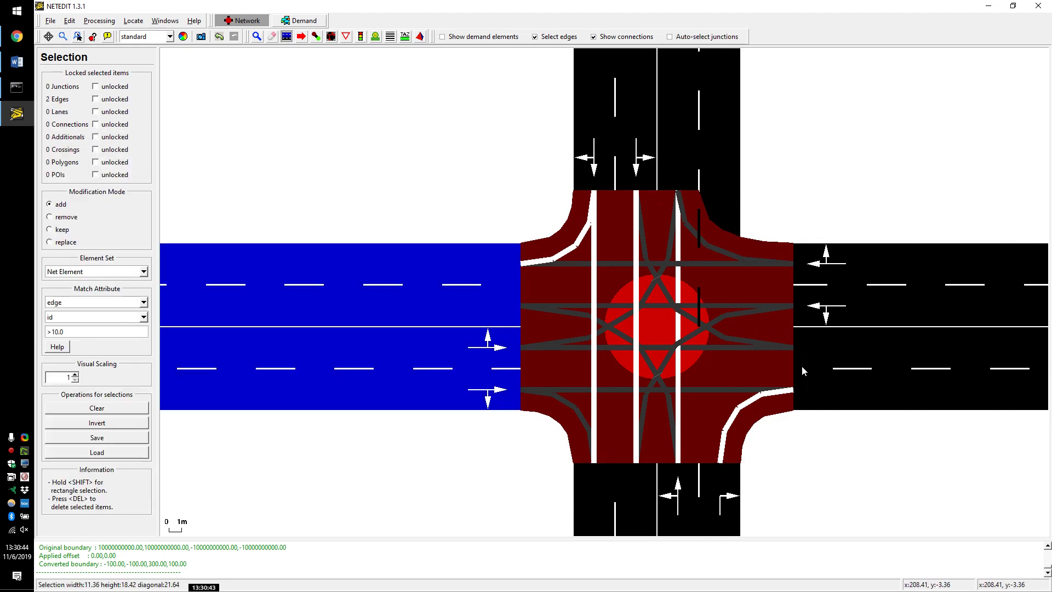
left_click_drag(885, 214, 964, 452)
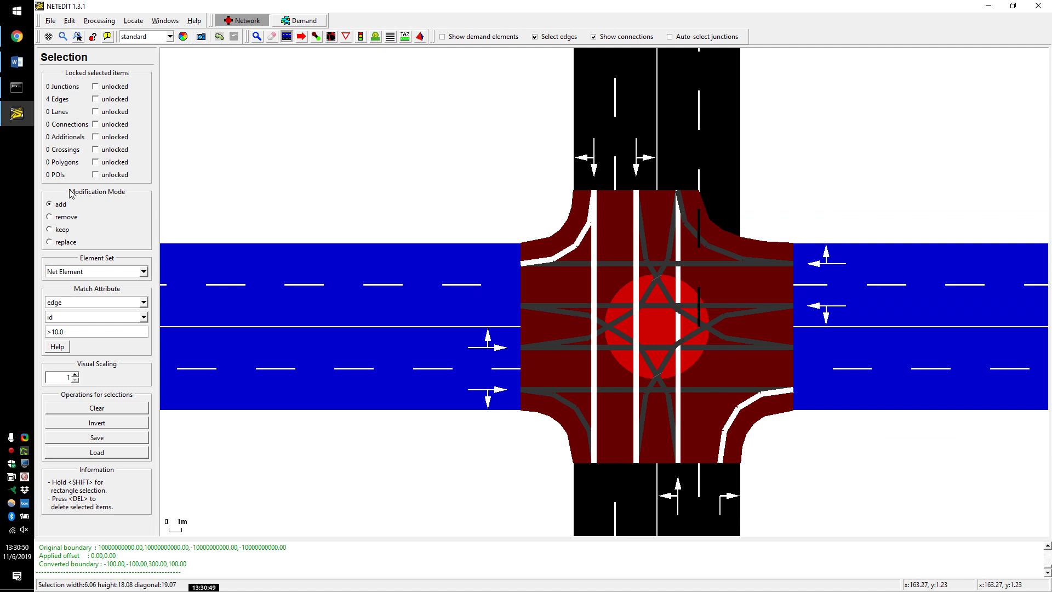
key("e")
key("F2")
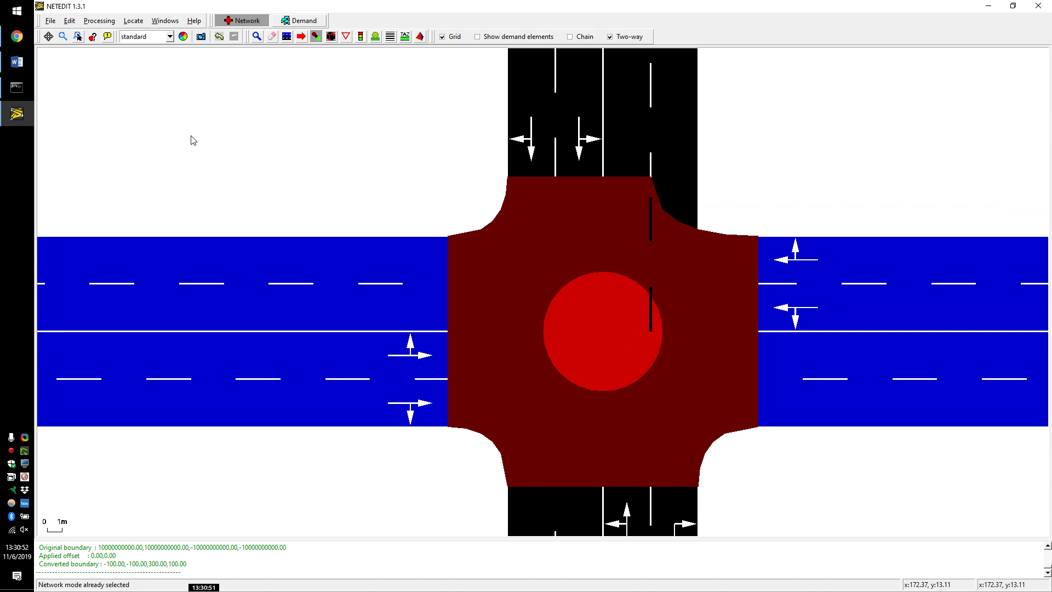
key("i")
key("e")
Step: Clear the main road selection, turn off grid snapping, and drag the junction down-right
key("s")
key("Escape")
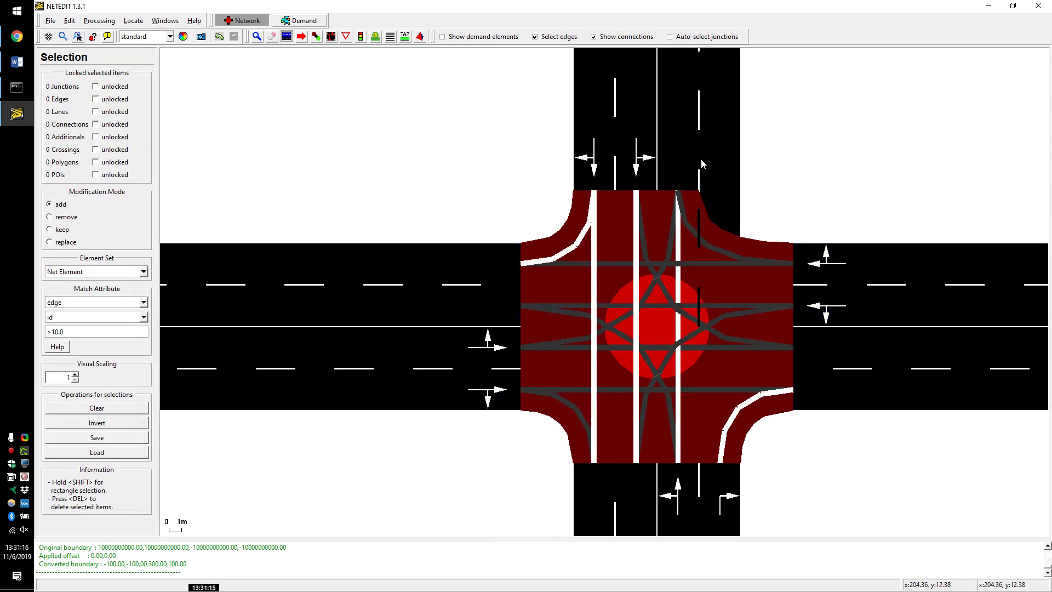
key("e")
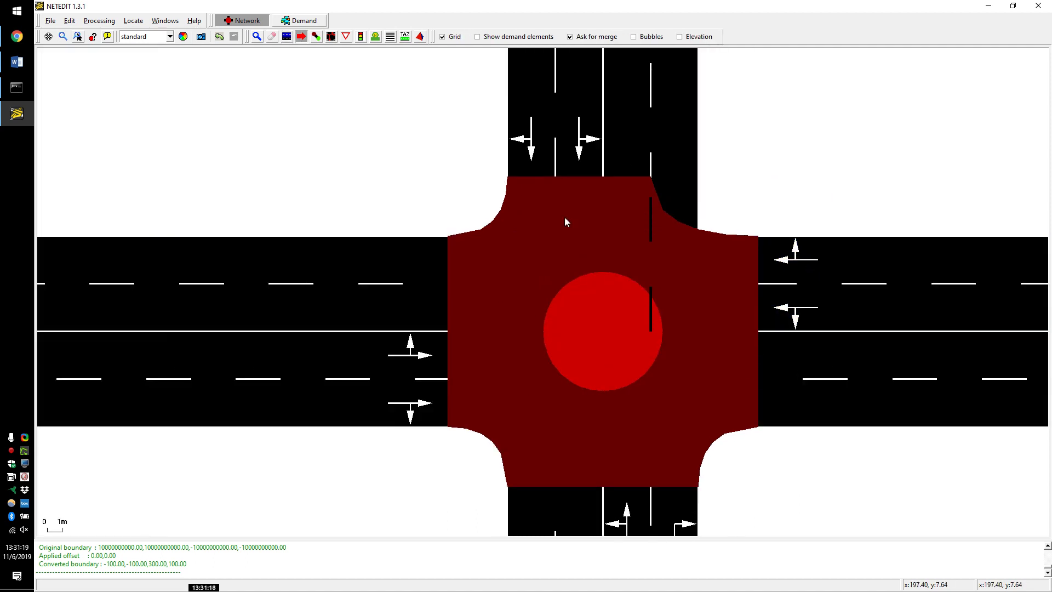
left_click(442, 37)
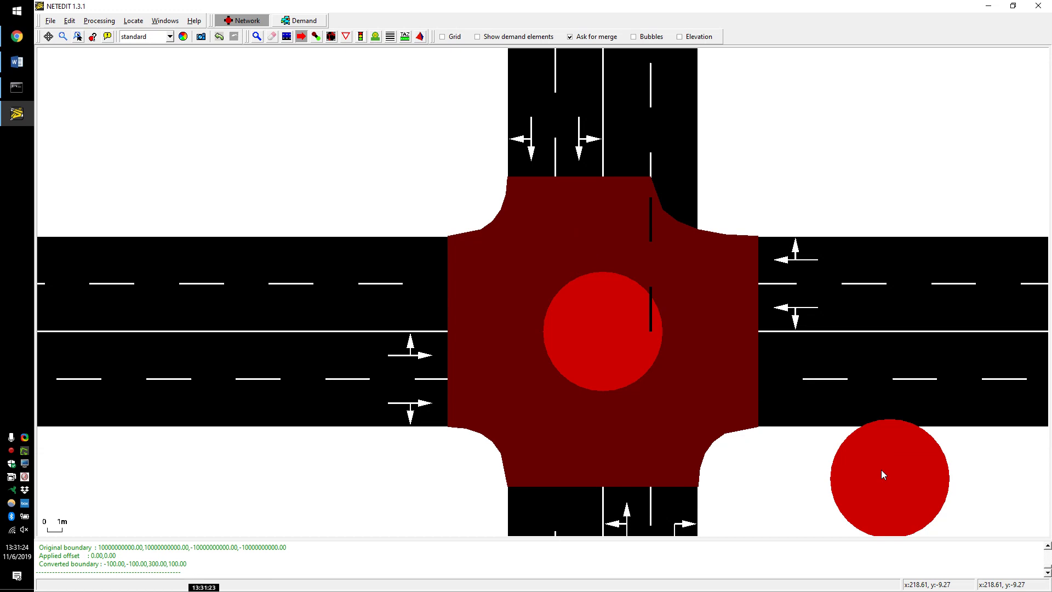
left_click_drag(881, 469, 776, 490)
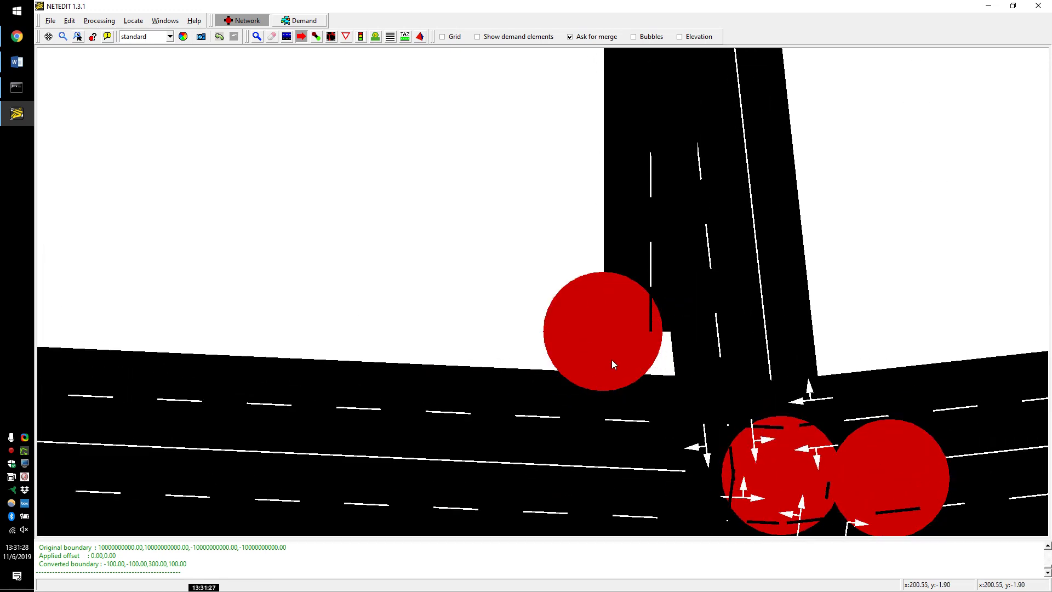
Step: Delete the stray junction and lower east road half, then undo the deletions
key("d")
left_click(691, 340)
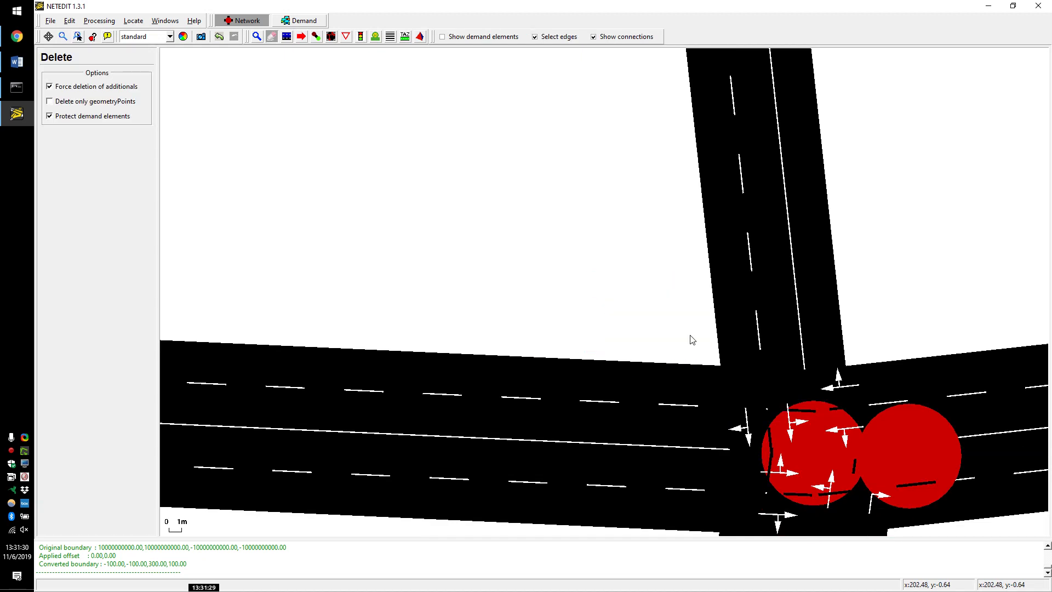
left_click(903, 453)
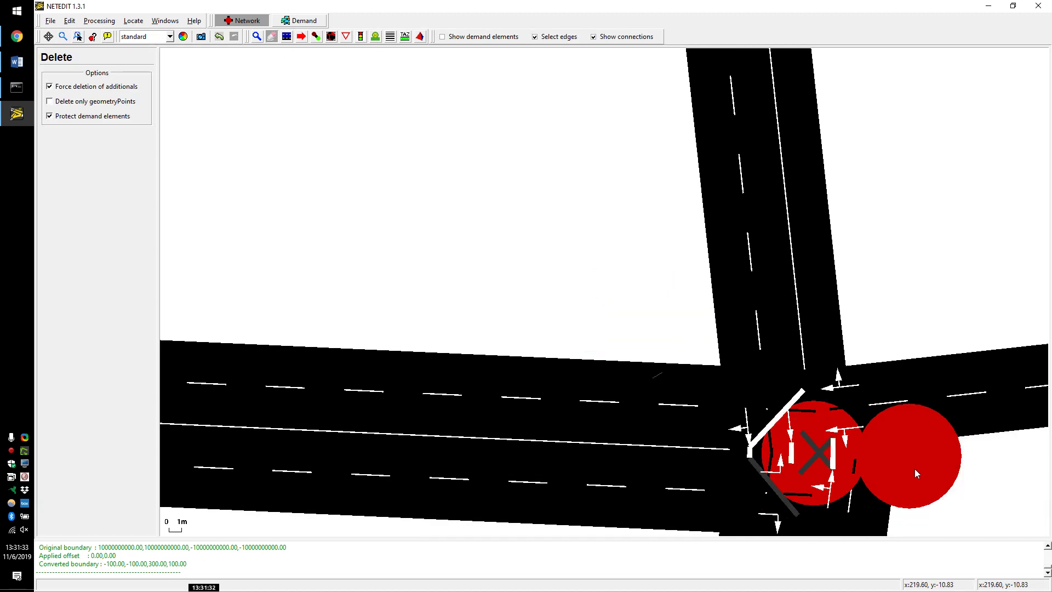
key("ctrl+z")
key("ctrl+z")
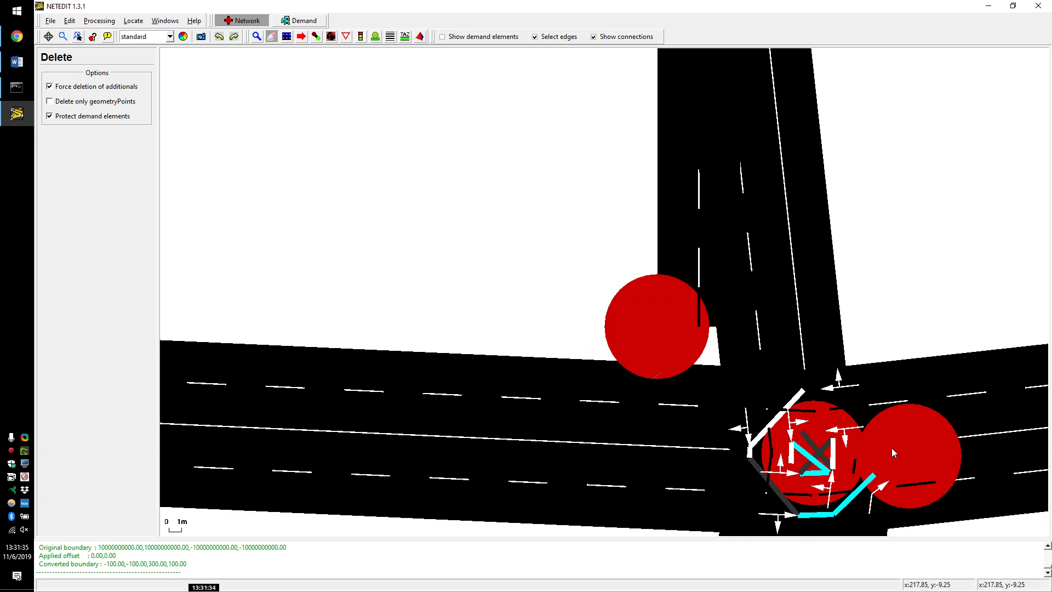
left_click(925, 449)
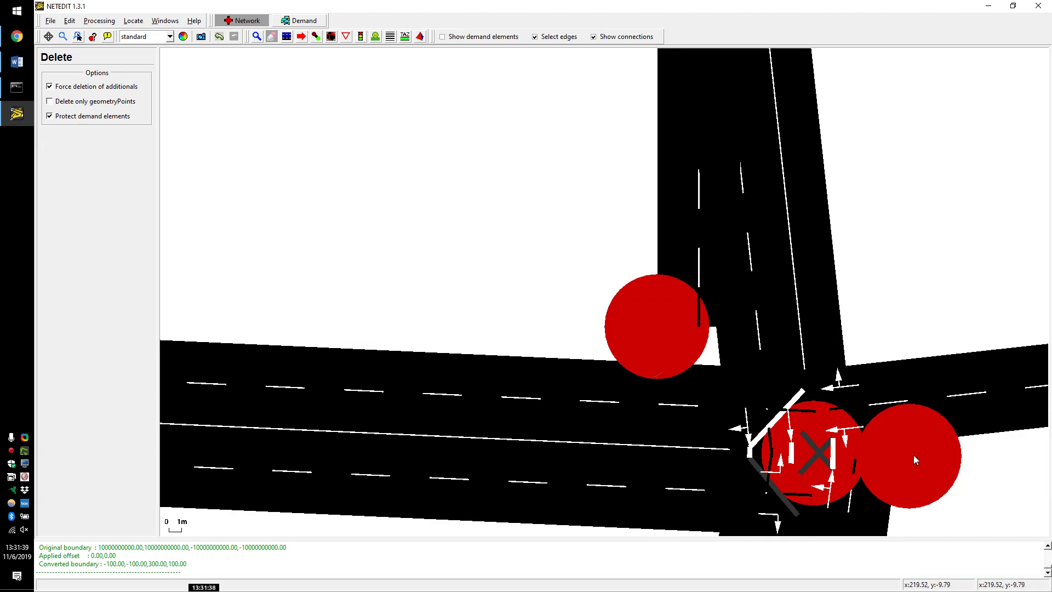
key("ctrl+z")
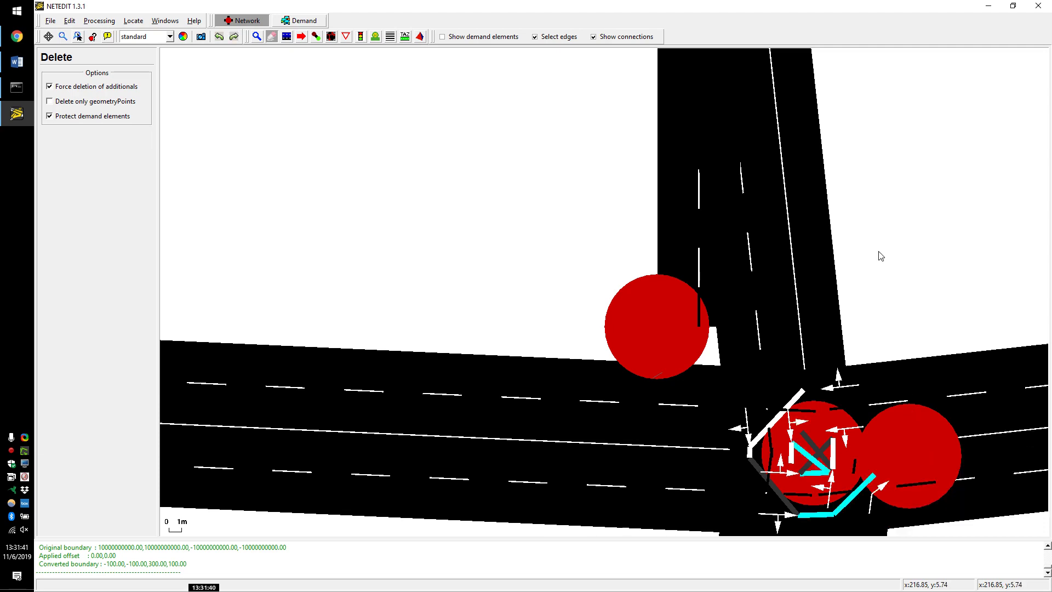
Step: Drag the east road's end point upward and reshape the lower loop road into a V
key("m")
left_click_drag(907, 383, 906, 131)
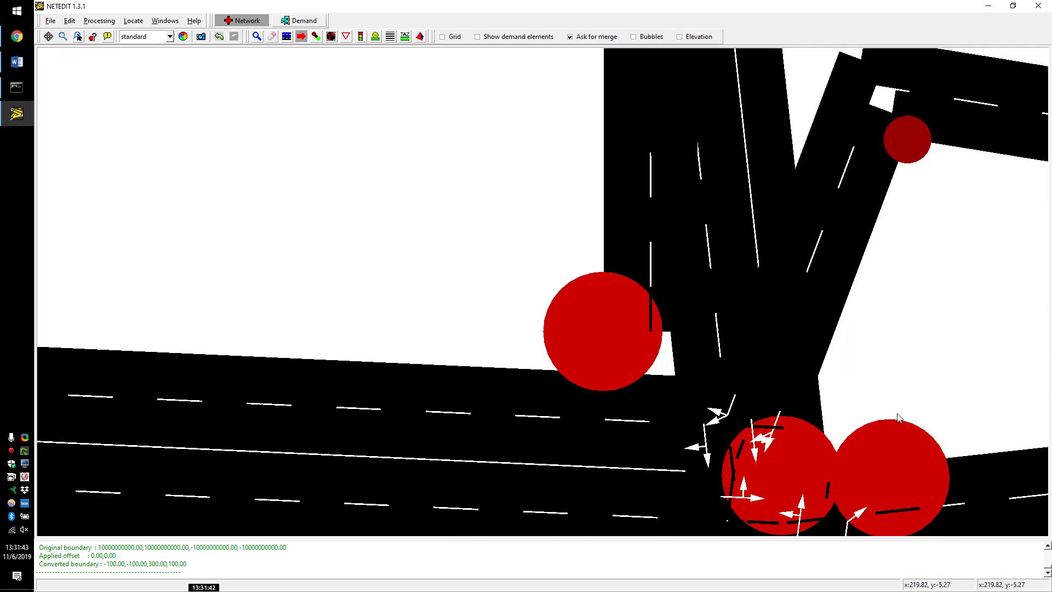
mouse_move(959, 466)
left_mouse_down()
mouse_move(936, 389)
mouse_move(962, 467)
left_mouse_up()
scroll(966, 353, "down", 1)
scroll(965, 353, "down", 6)
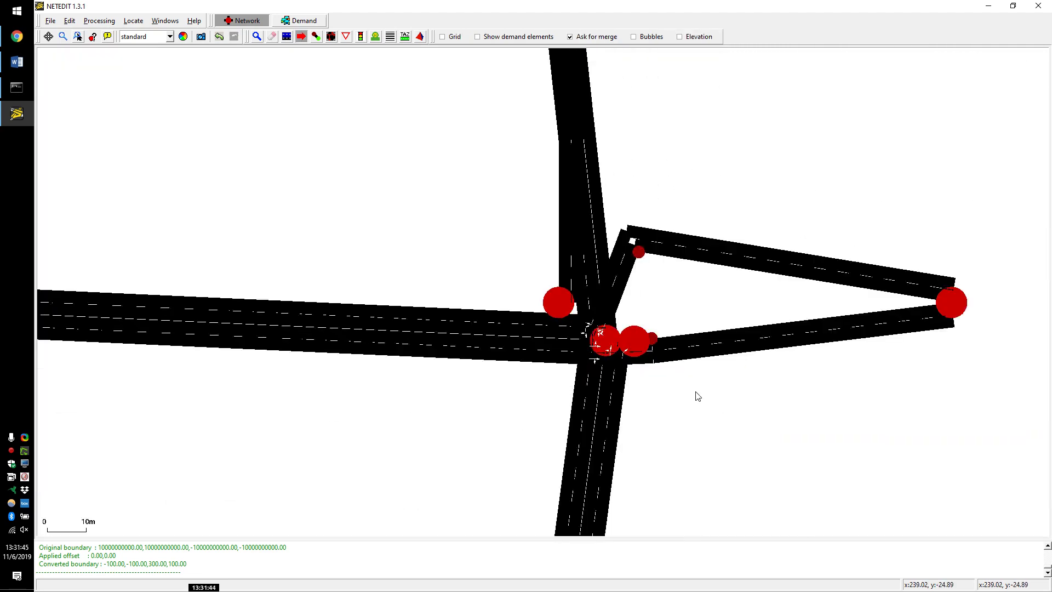
left_click_drag(696, 395, 701, 367)
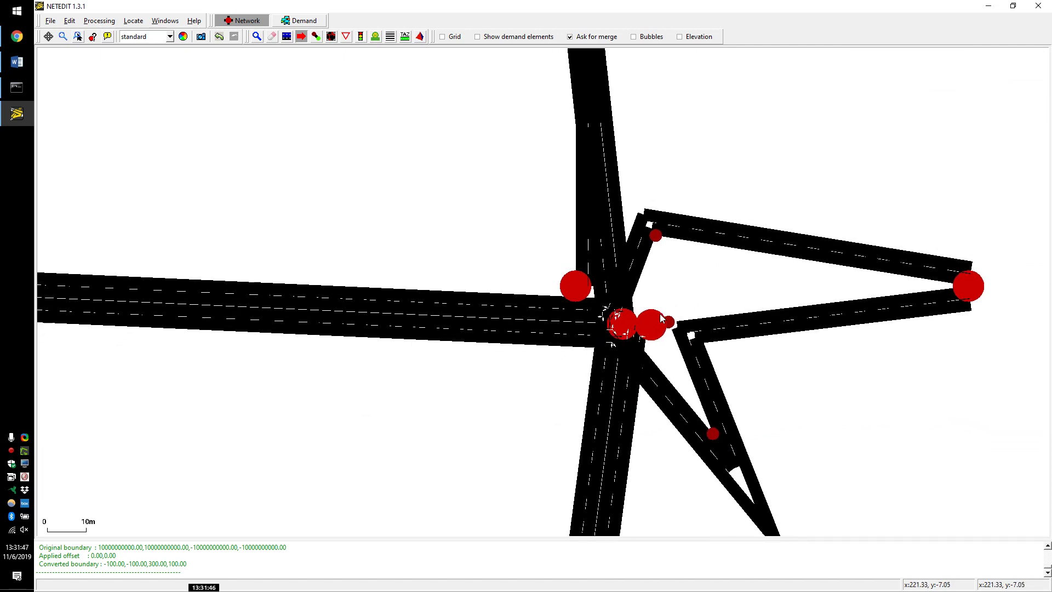
left_click_drag(667, 321, 833, 421)
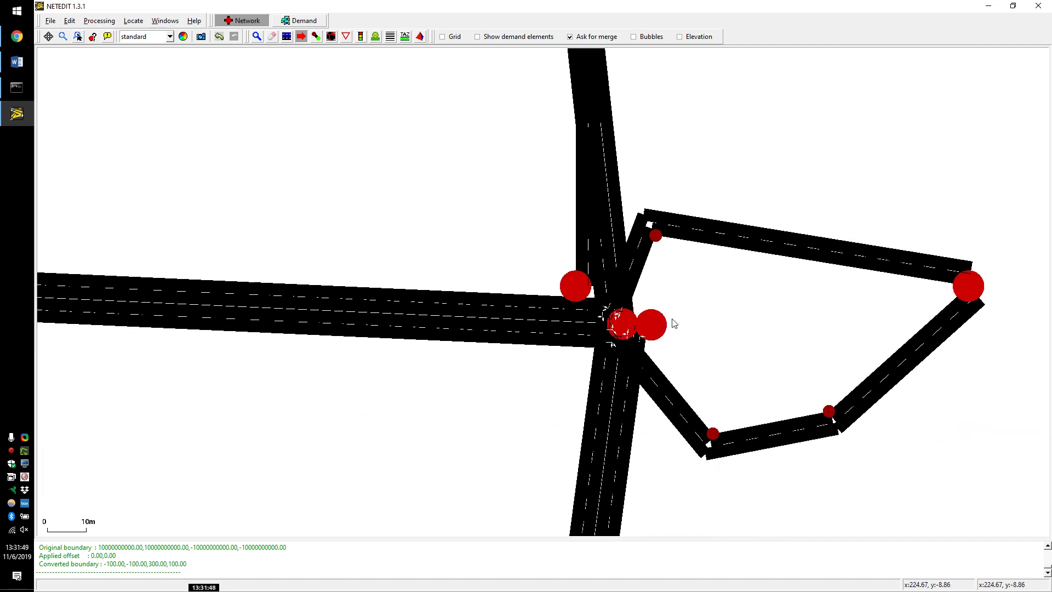
Step: Pull the two junction nodes apart, one onto the central crossing, one upward
mouse_move(638, 319)
left_mouse_down()
mouse_move(630, 313)
mouse_move(675, 331)
mouse_move(644, 329)
left_mouse_up()
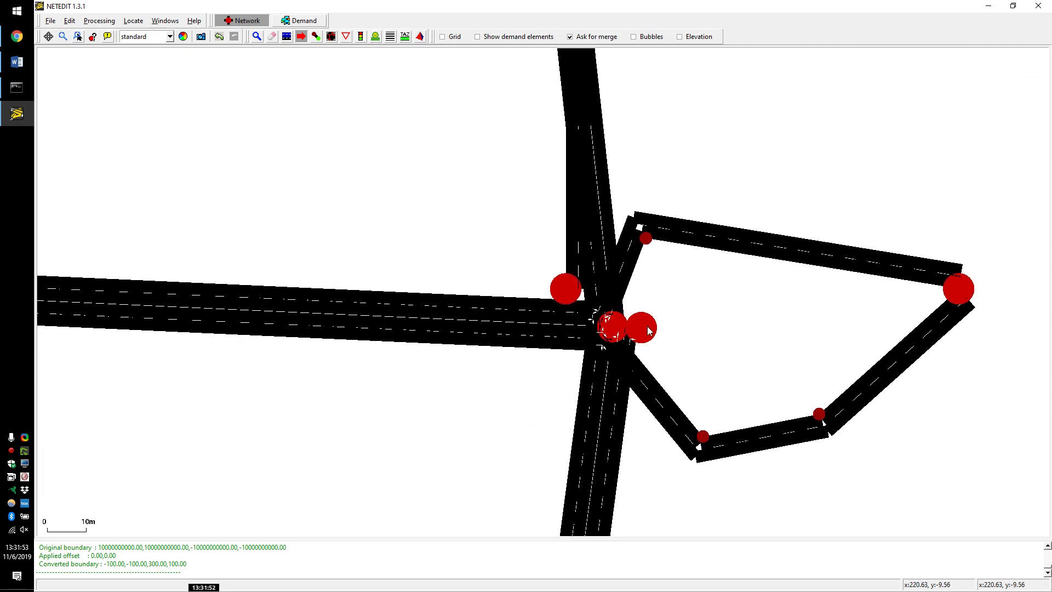
scroll(640, 333, "up", 3)
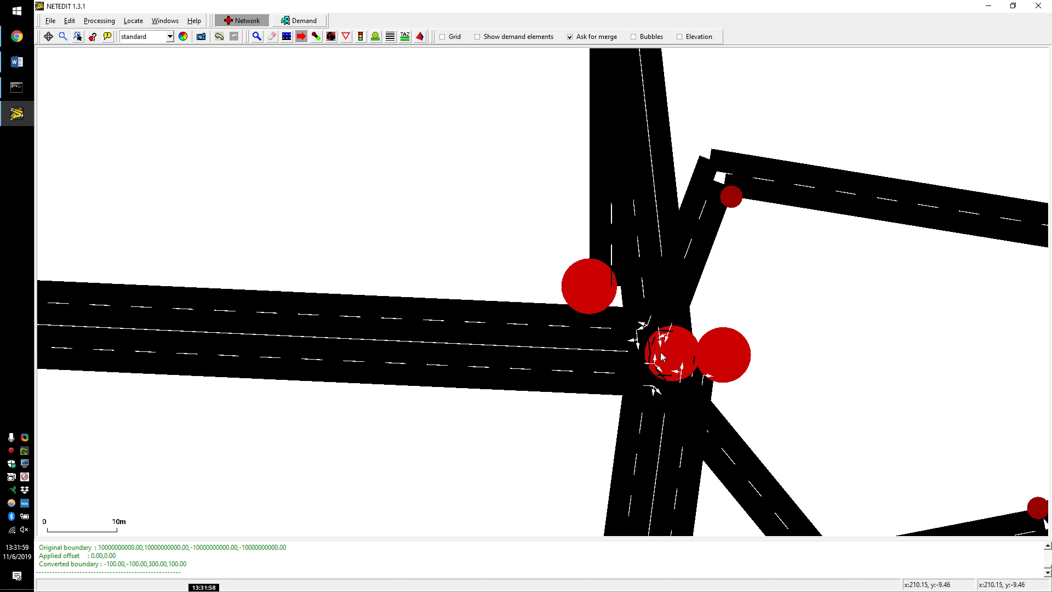
left_click_drag(661, 356, 510, 388)
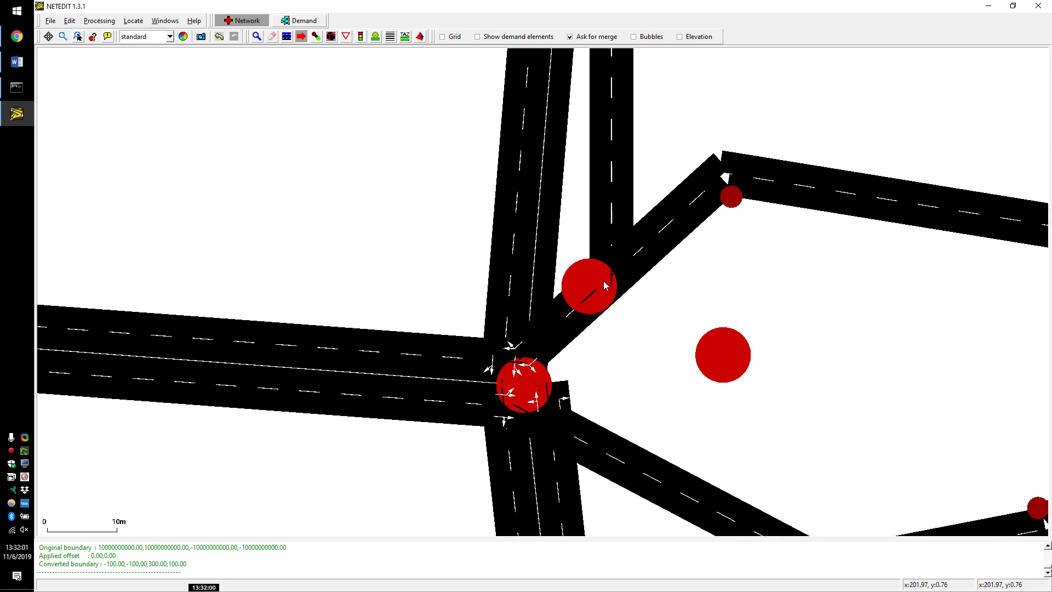
left_click_drag(589, 267, 607, 189)
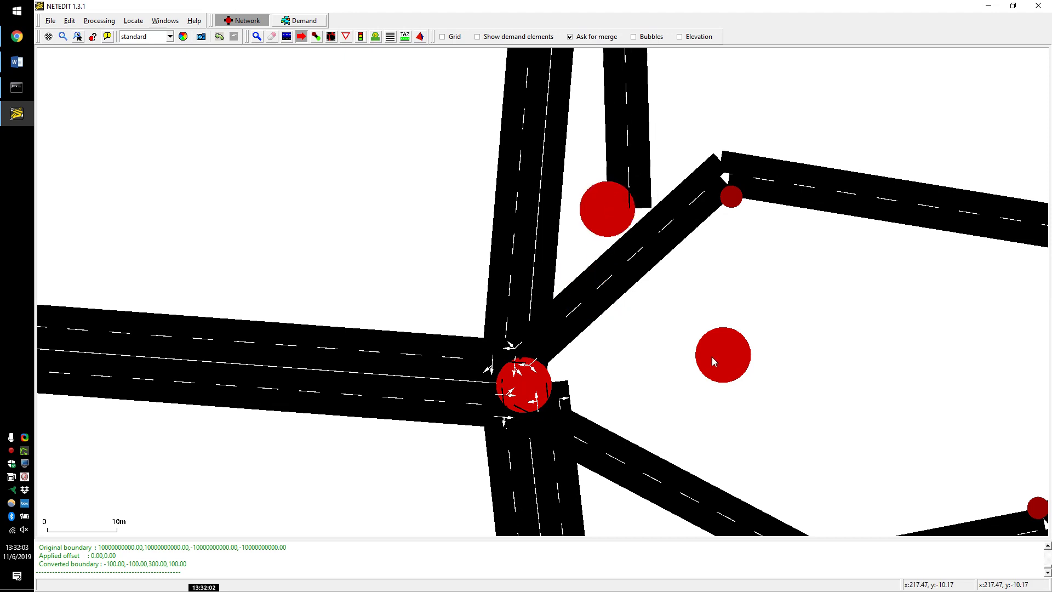
left_click_drag(711, 356, 646, 402)
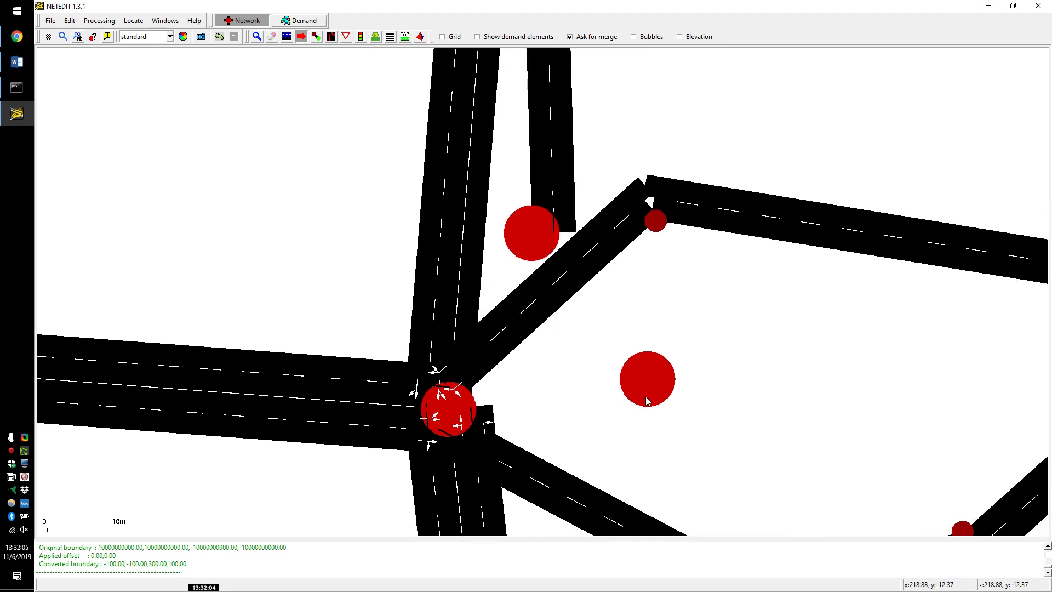
Step: Recompute the network's junctions with F5
key("s")
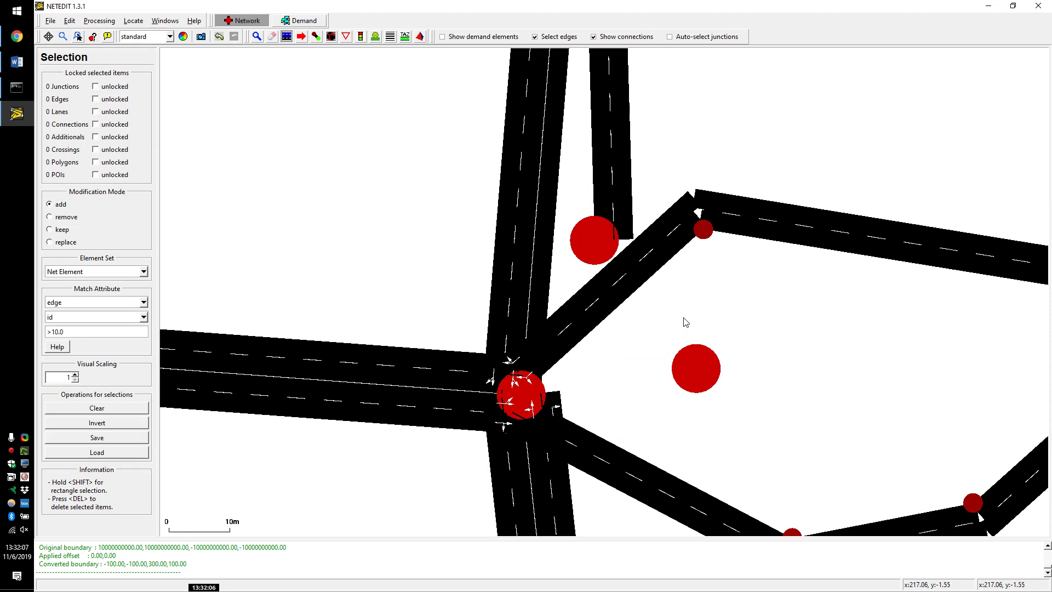
key("F5")
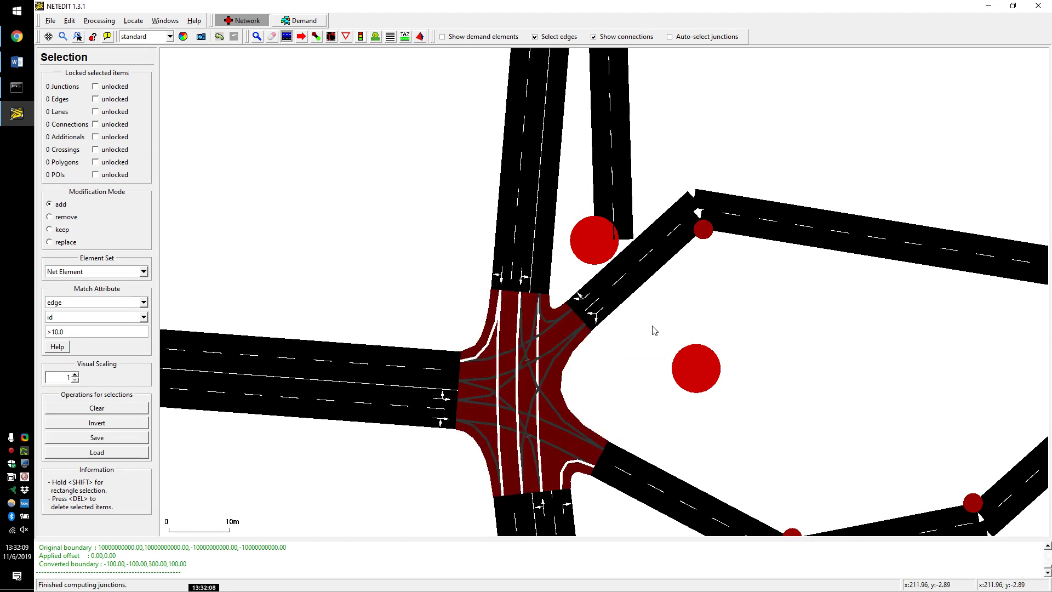
key("F2")
Step: Rectangle-select the stray junction in the empty area and delete it
left_click_drag(657, 323, 740, 450)
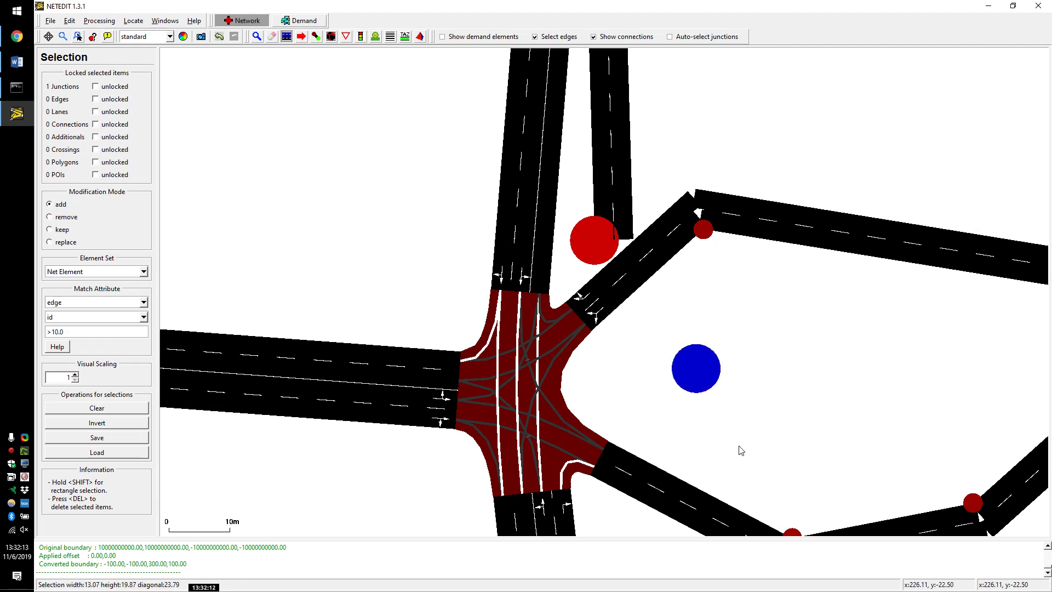
key("Delete")
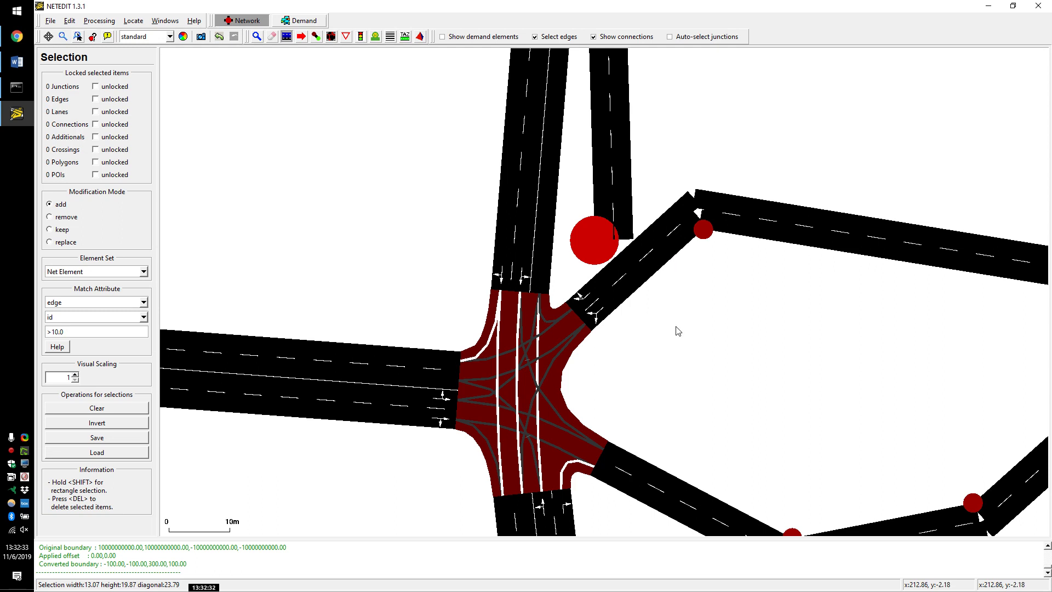
scroll(676, 329, "down", 5)
scroll(676, 321, "up", 4)
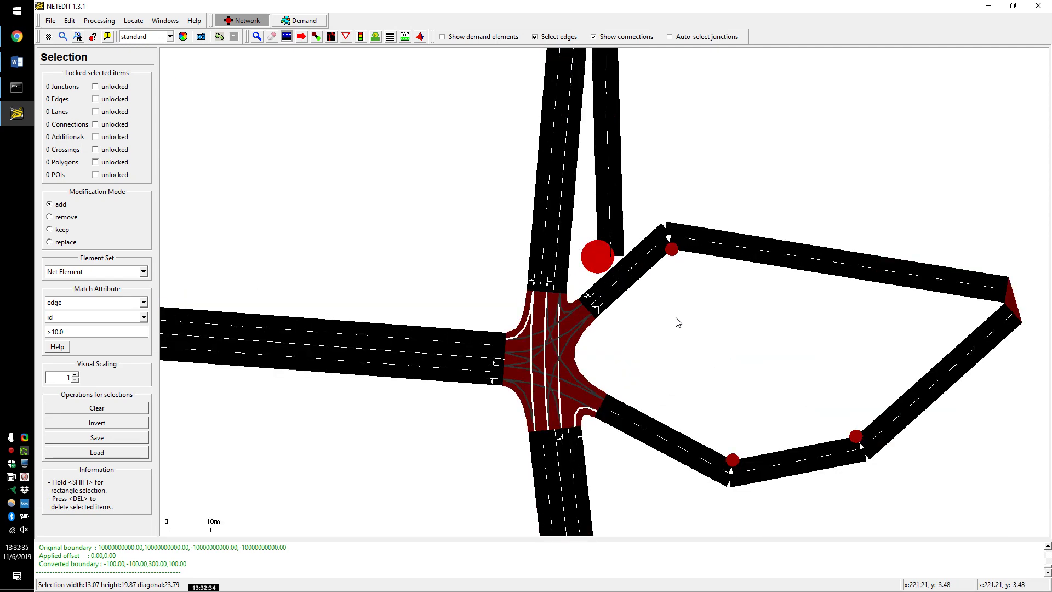
scroll(718, 308, "down", 2)
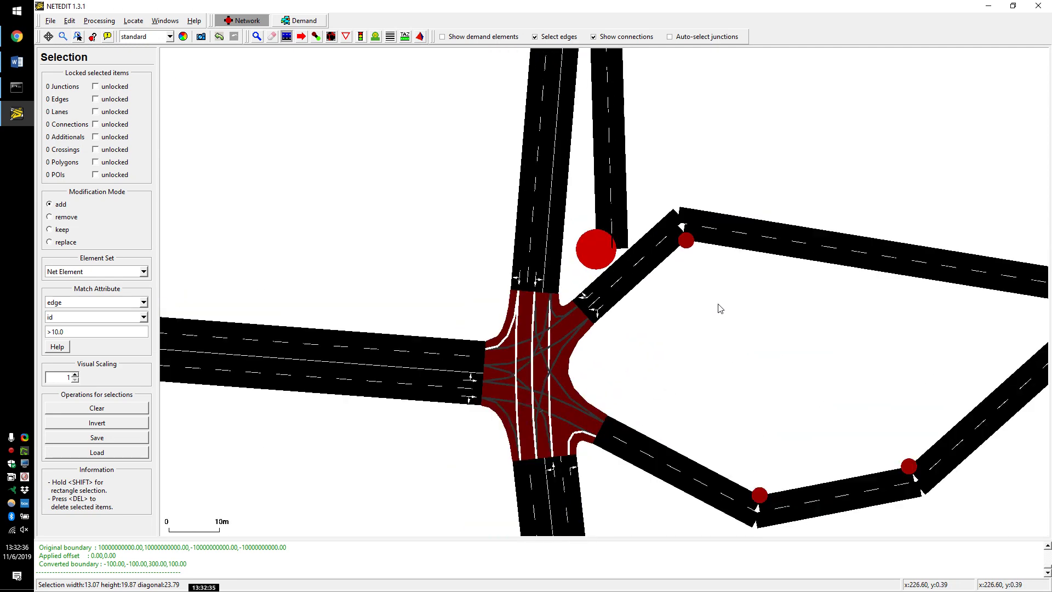
Step: Delete the eastern loop's bend junctions to straighten the east road, then recompute
left_click(761, 502)
key("Escape")
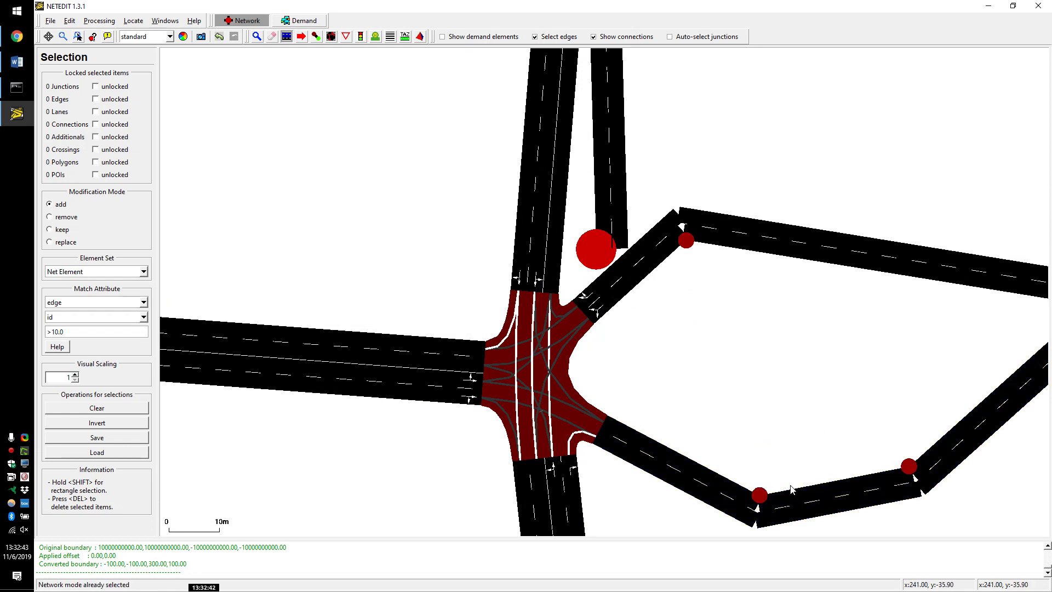
key("d")
left_click(761, 497)
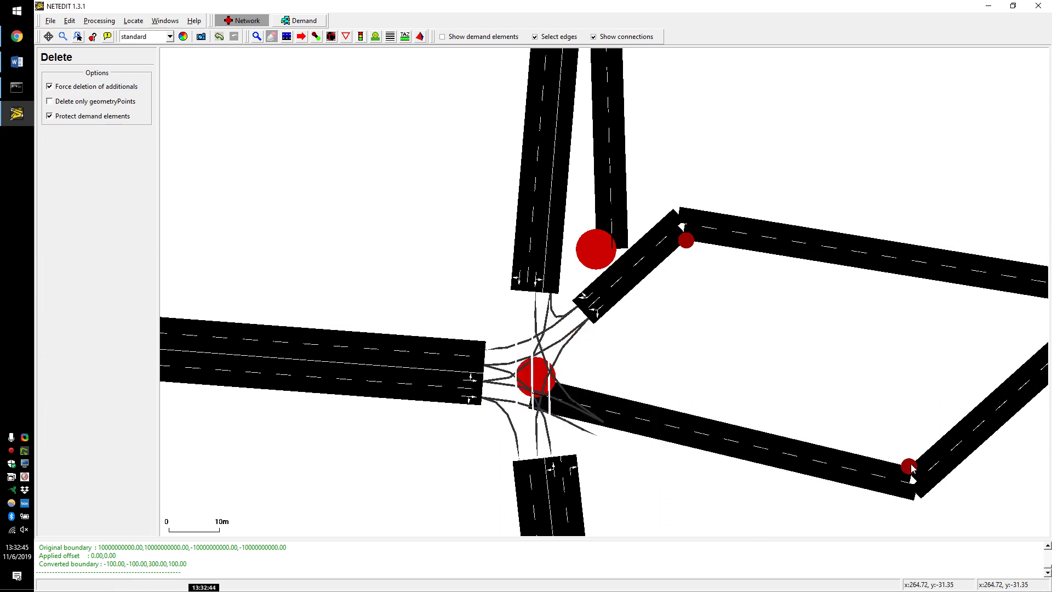
left_click(909, 467)
left_click(685, 244)
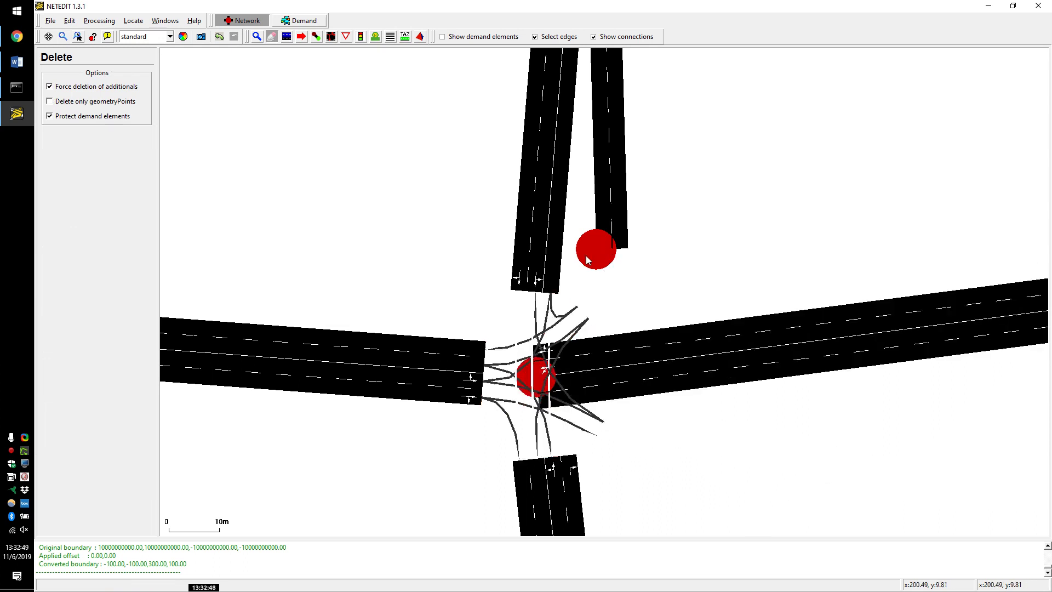
key("F5")
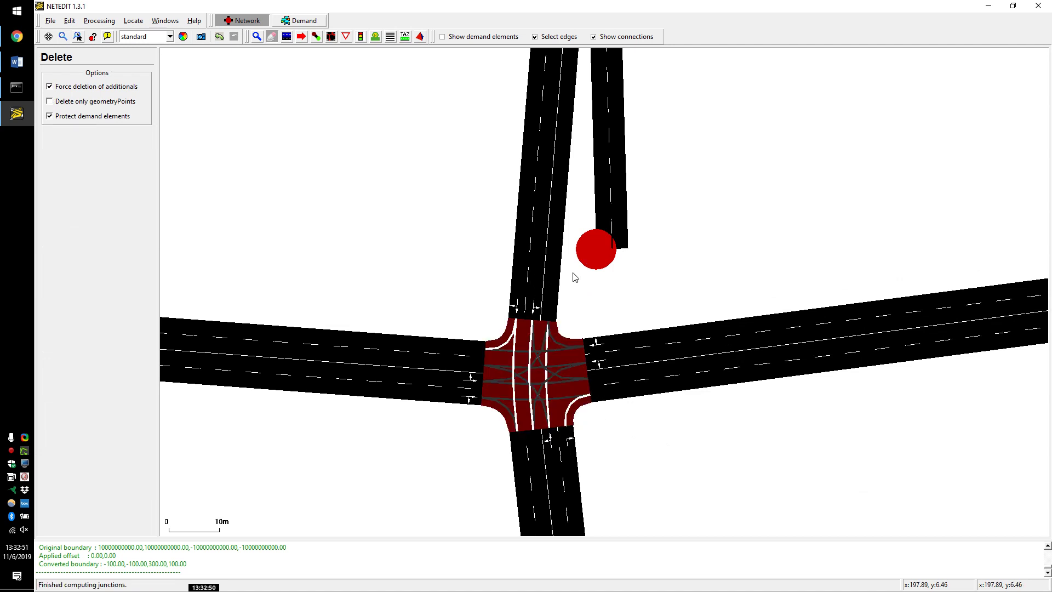
Step: Delete the short northern stub road and its end junction
left_click(600, 257)
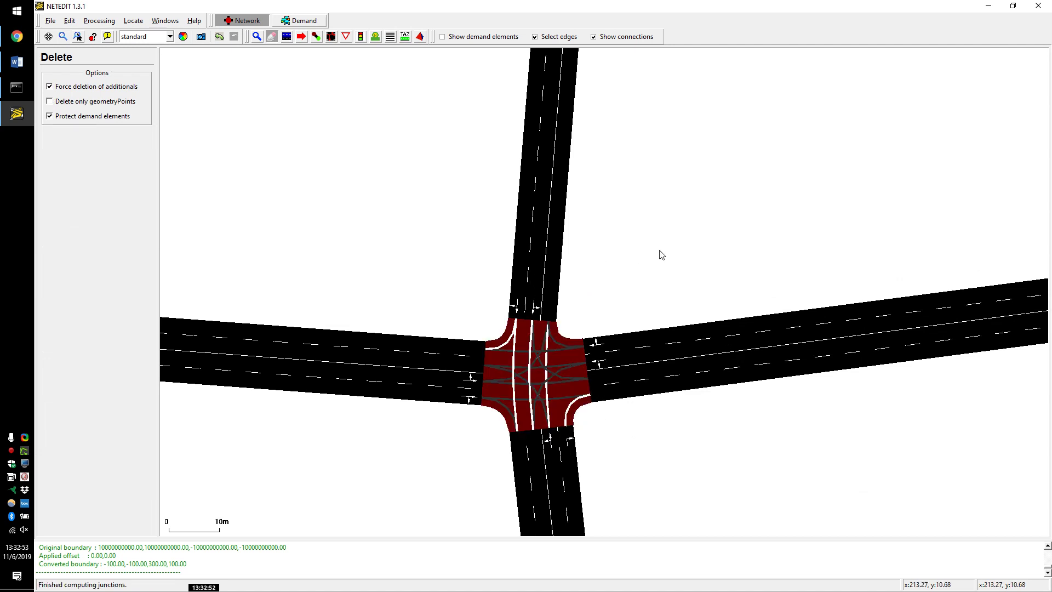
scroll(660, 257, "down", 3)
scroll(623, 415, "up", 2)
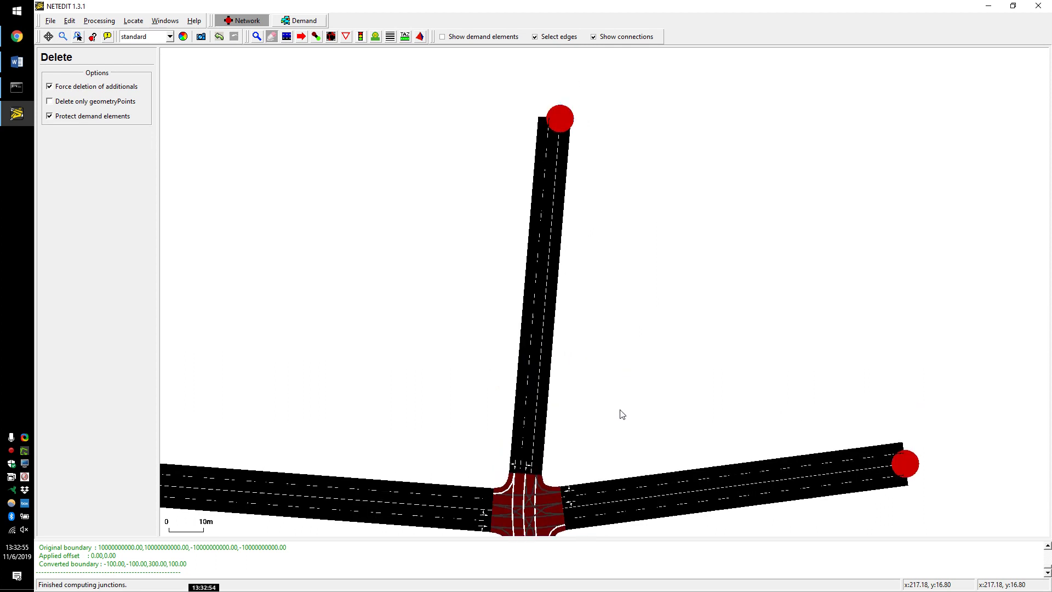
scroll(622, 415, "up", 1)
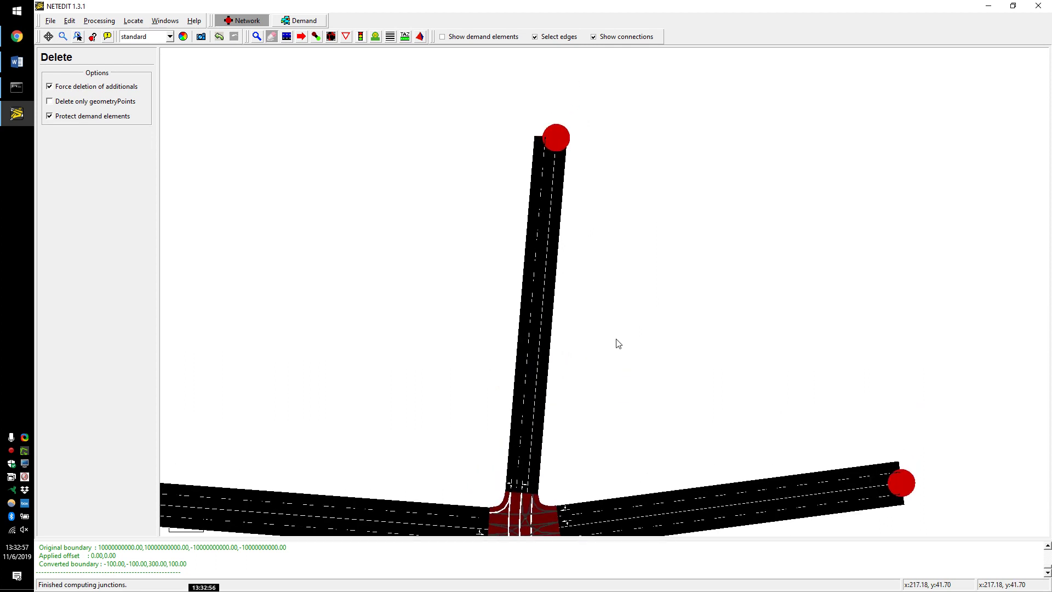
key("e")
left_click_drag(546, 391, 637, 234)
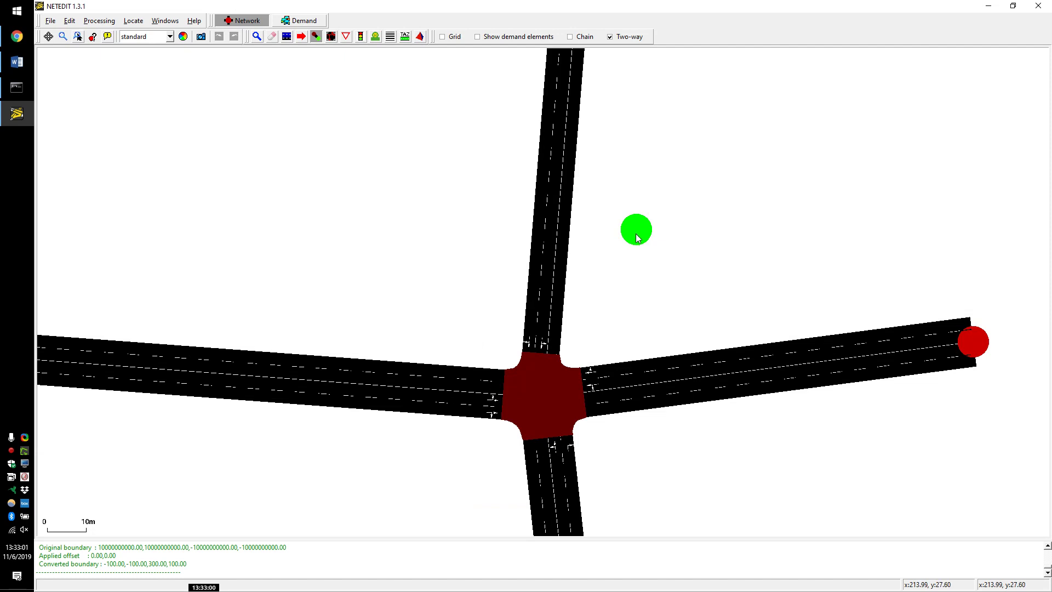
left_click(745, 239)
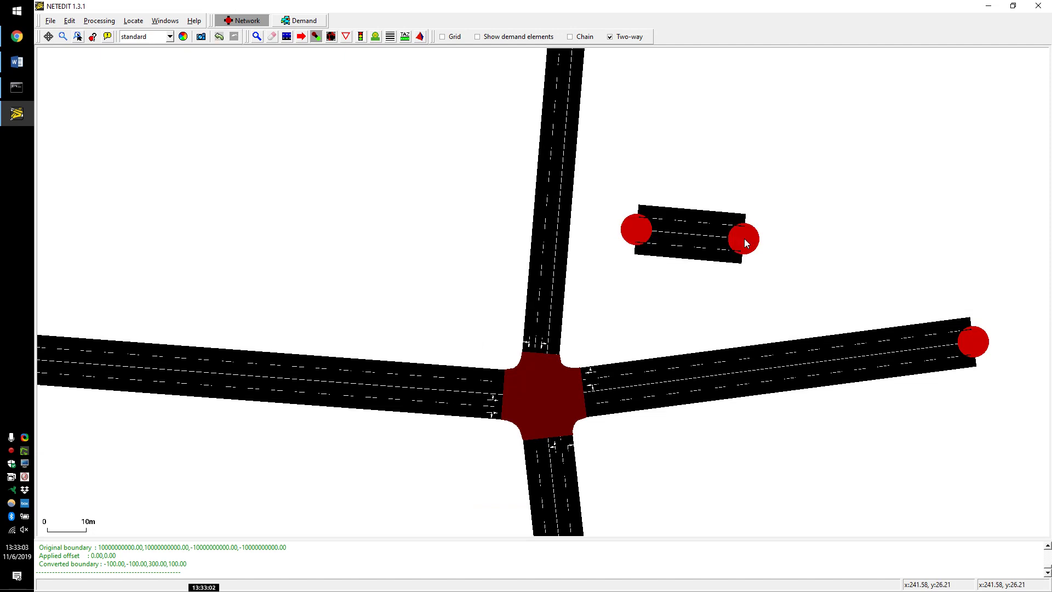
key("ctrl+z")
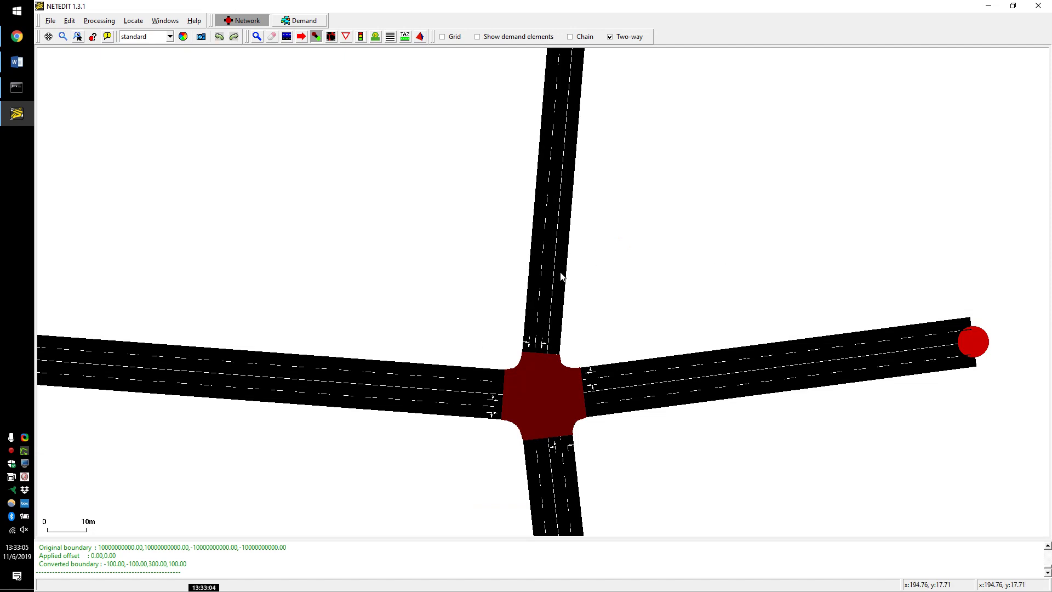
Step: Select and inspect north road gneE9, then copy gneE7's attributes into it
key("s")
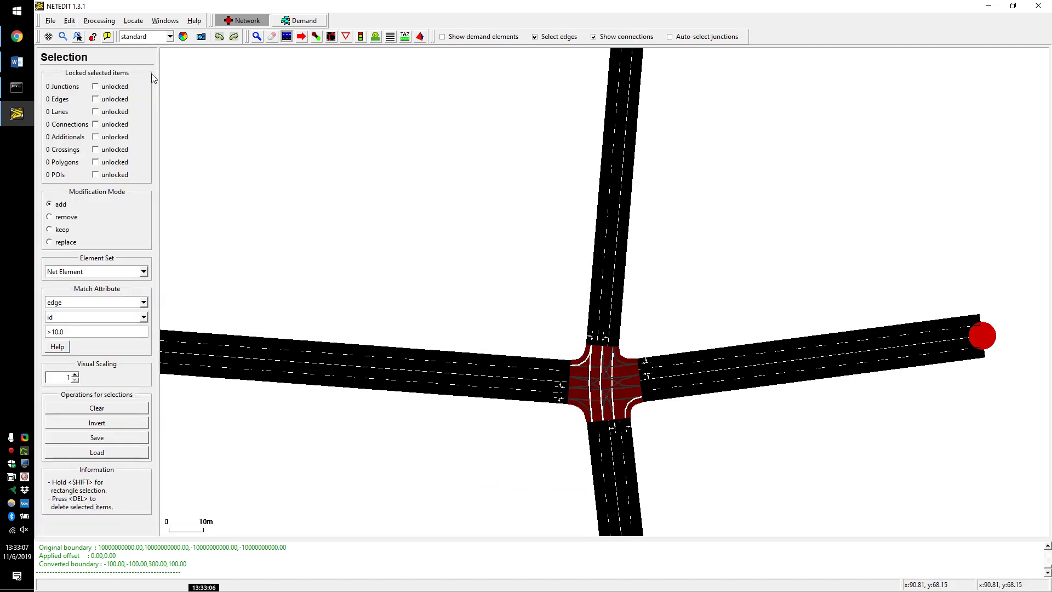
left_click(626, 213)
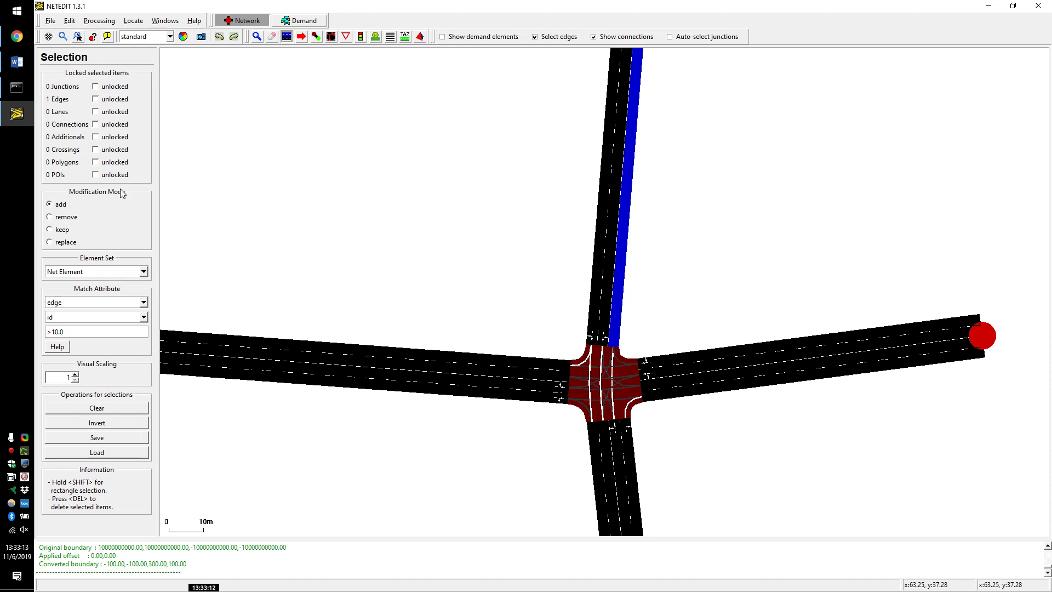
key("e")
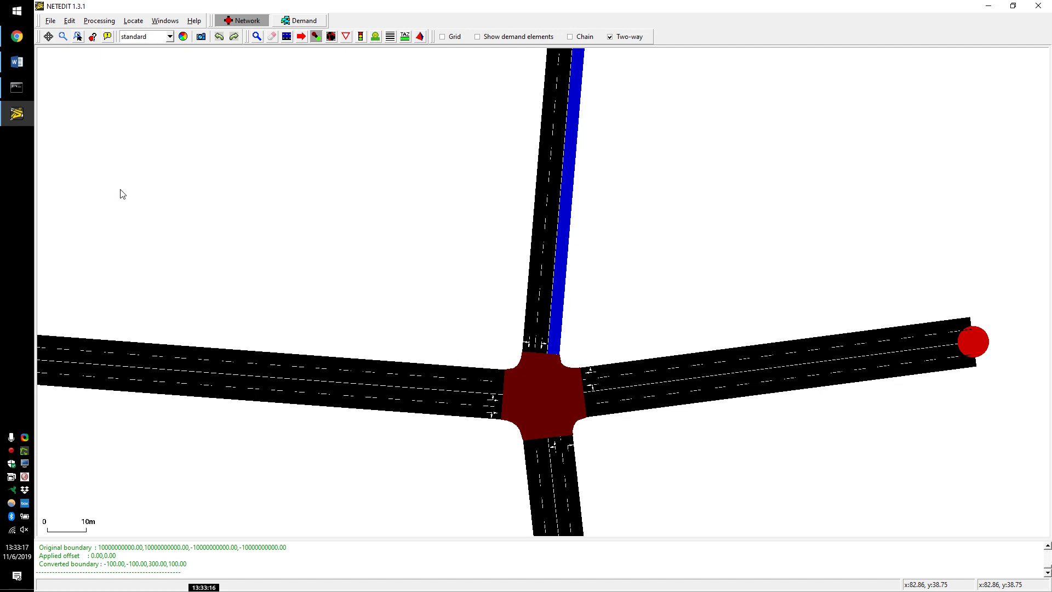
key("i")
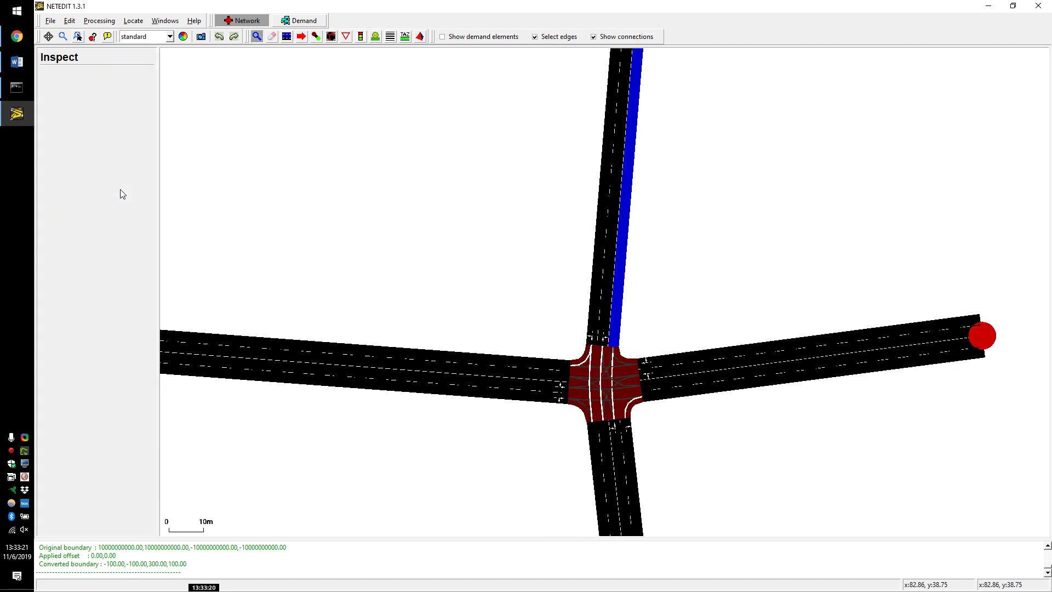
key("s")
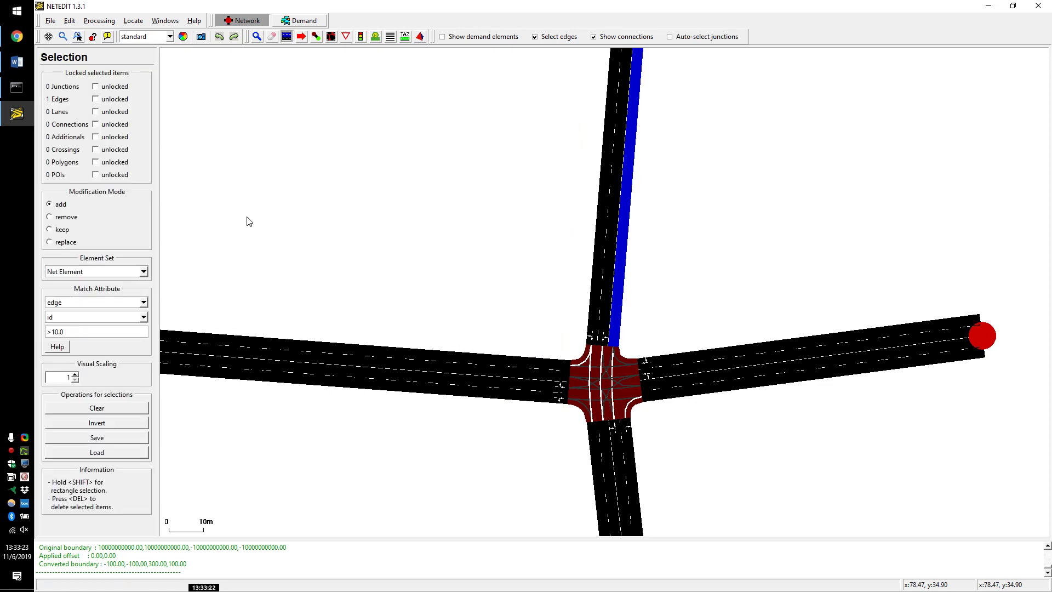
left_click(622, 258)
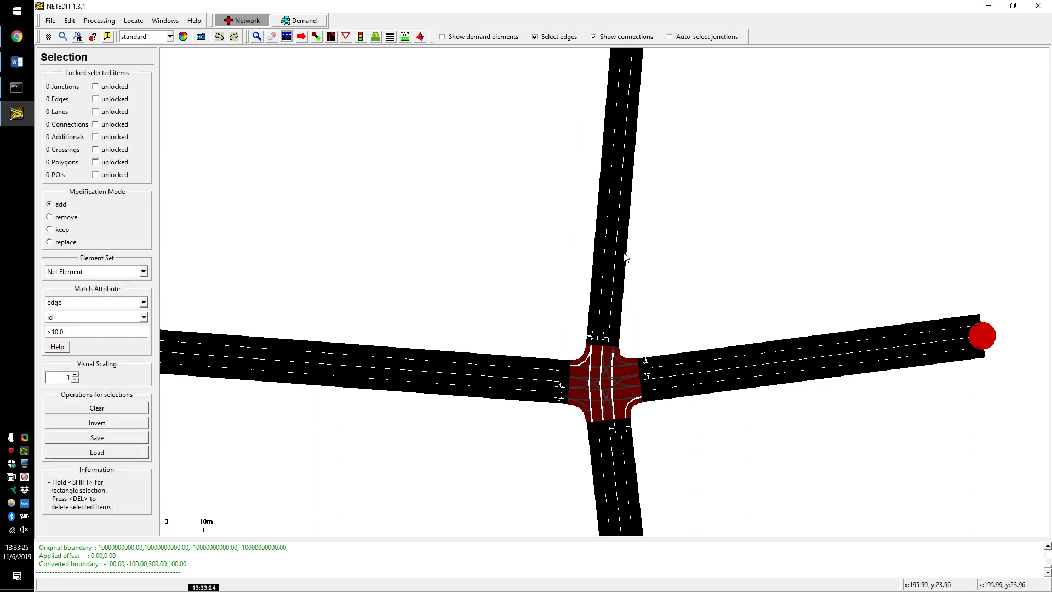
left_click(625, 258)
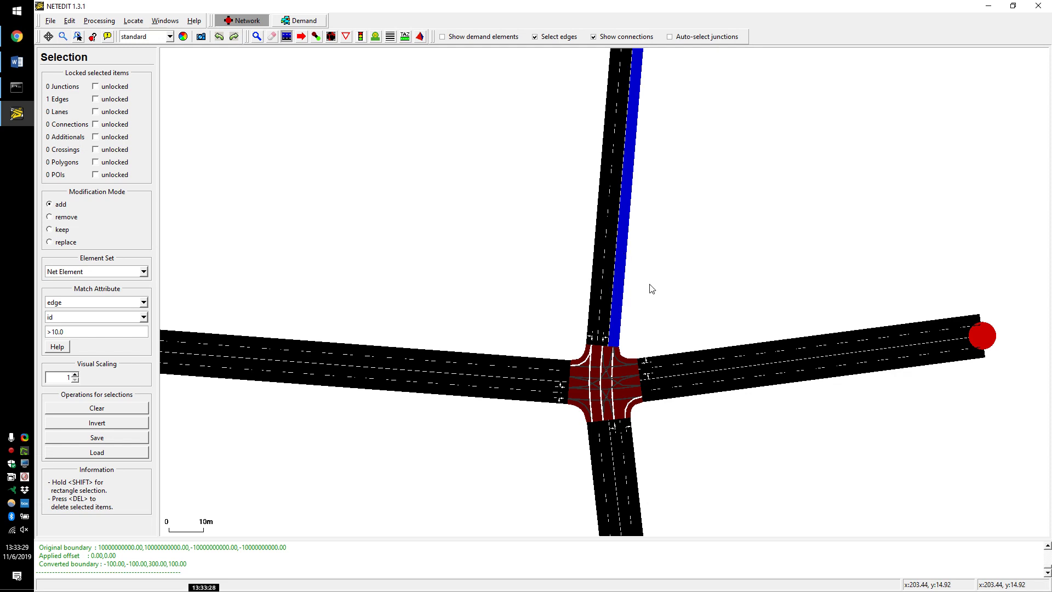
key("i")
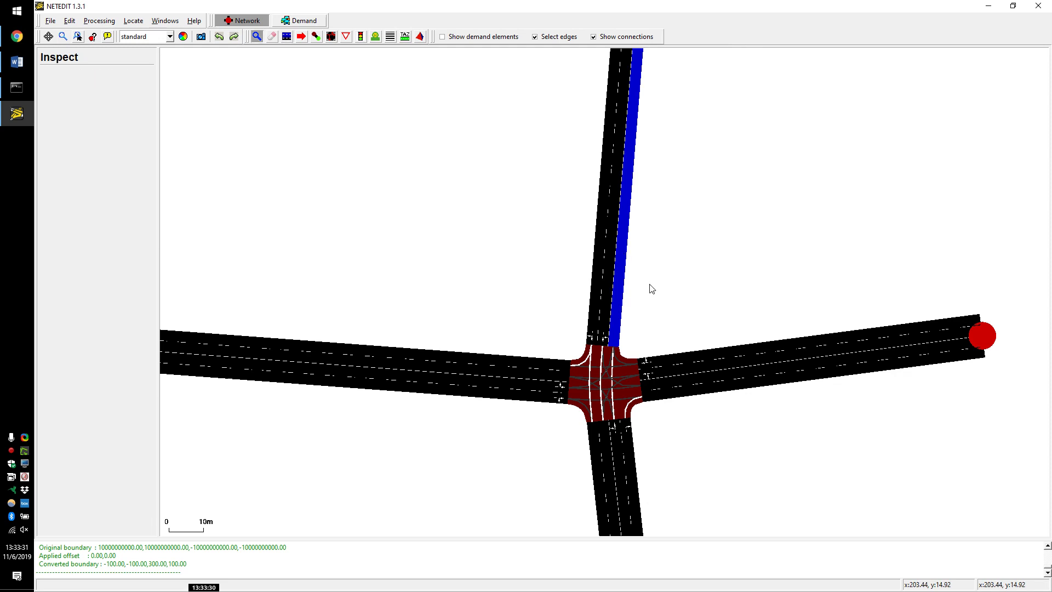
left_click(623, 294)
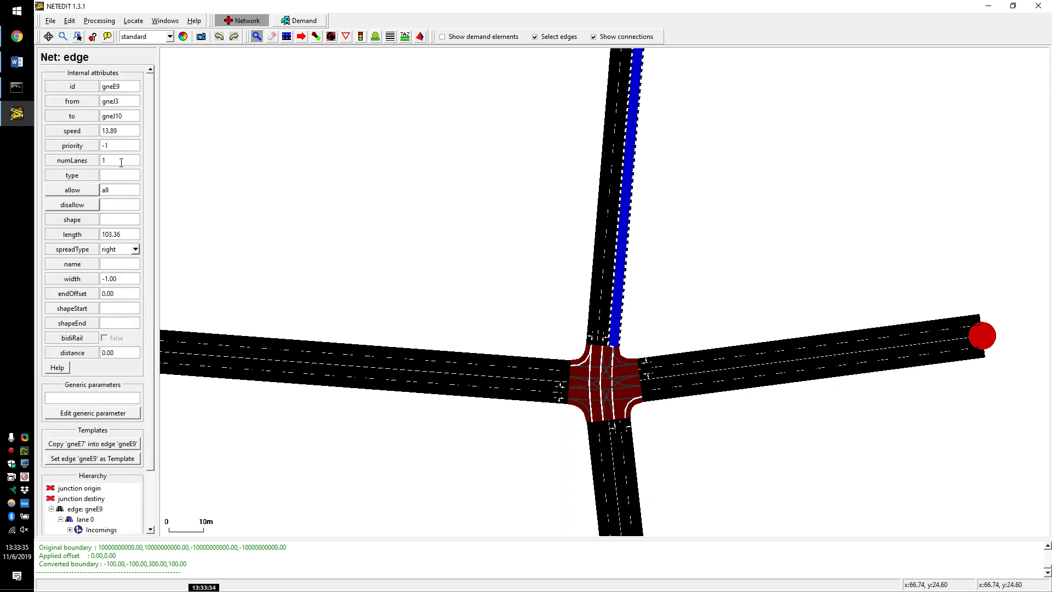
left_click(106, 445)
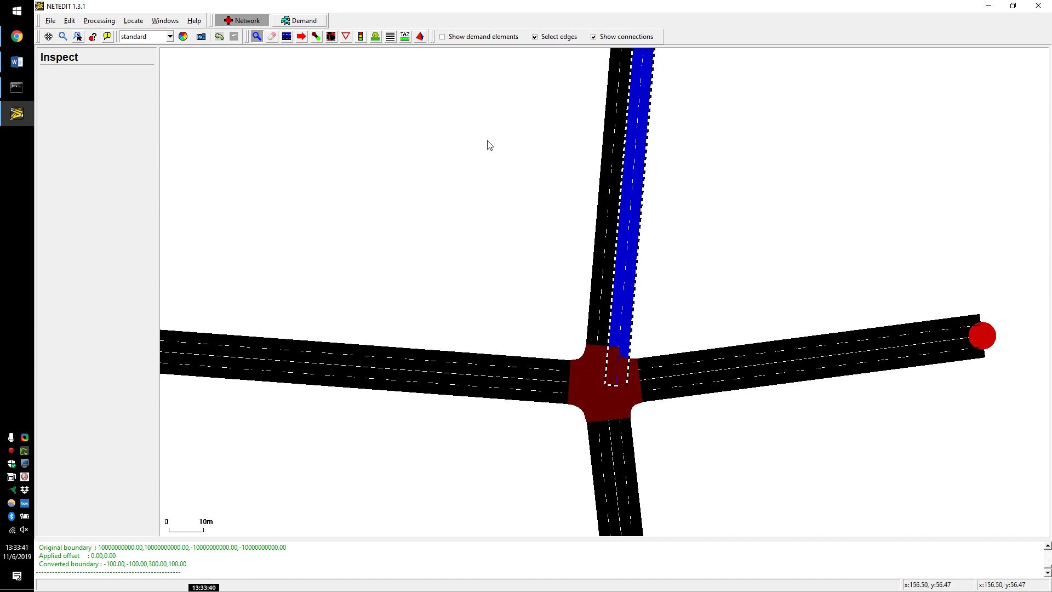
Step: Turn the snapping grid on, clear the road selection, and recompute junctions
key("s")
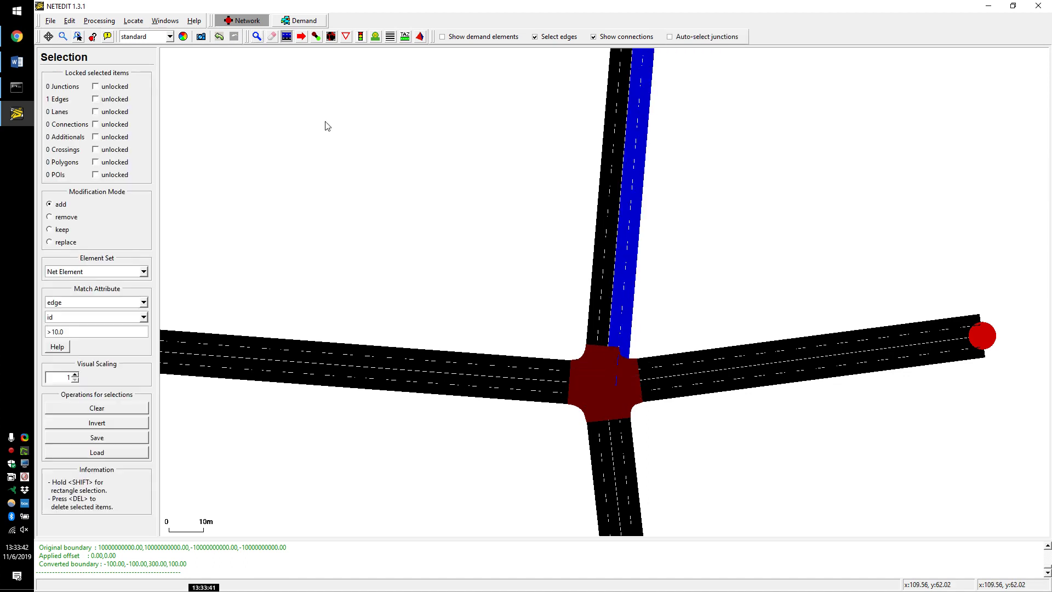
left_click(441, 37)
key("m")
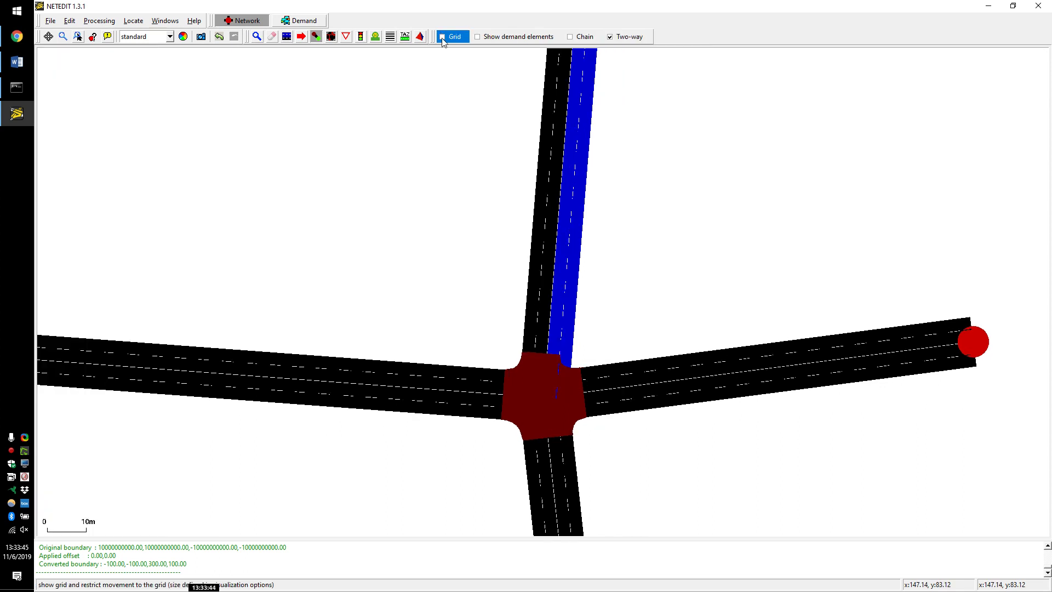
left_click(441, 38)
key("s")
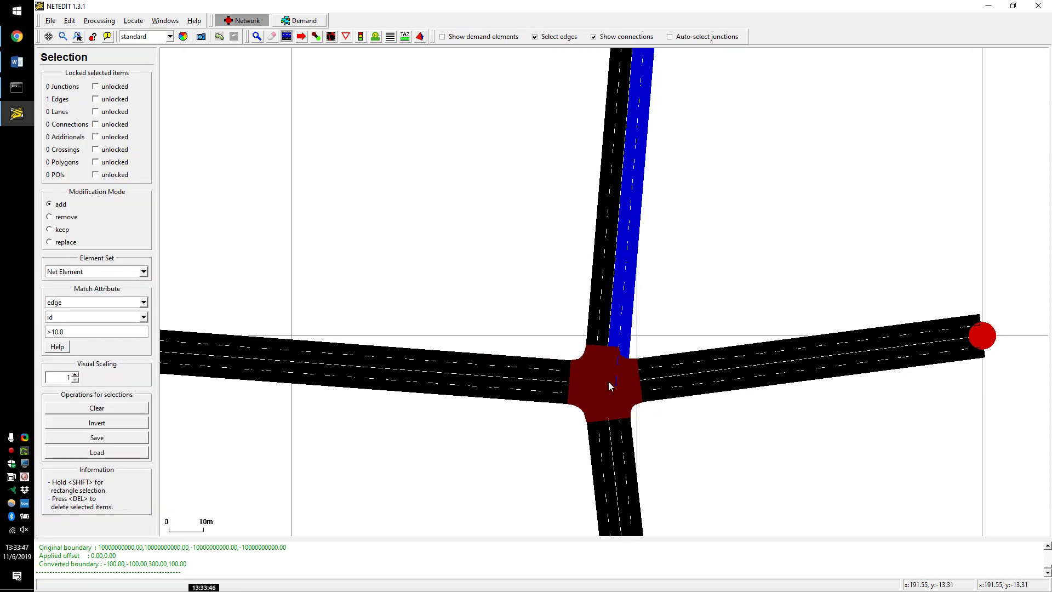
key("Escape")
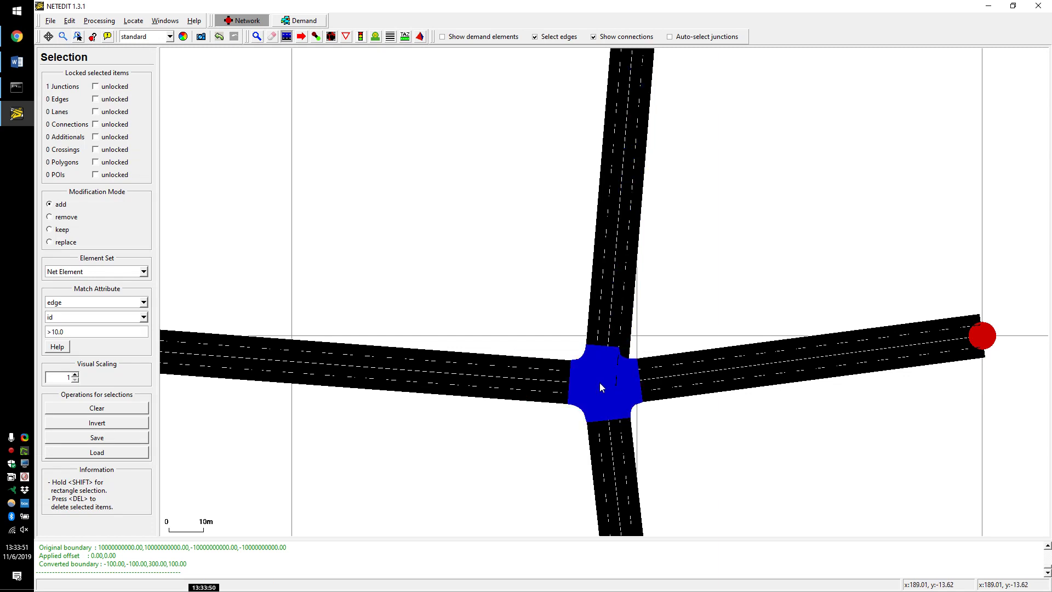
key("F5")
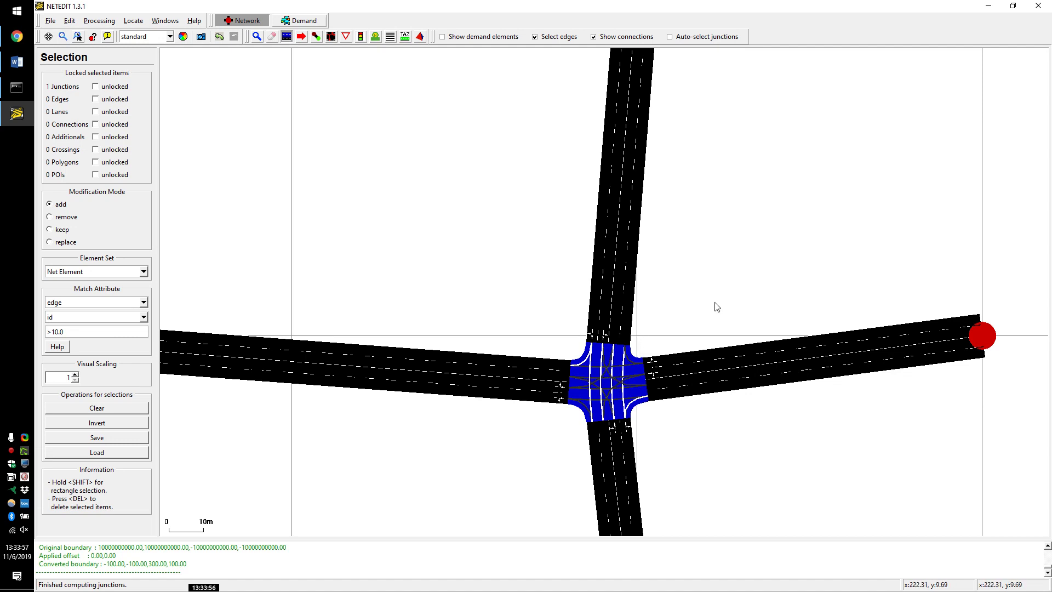
Step: Undo the junction move to restore grid-aligned roads, recompute, and pan to the western intersection
key("e")
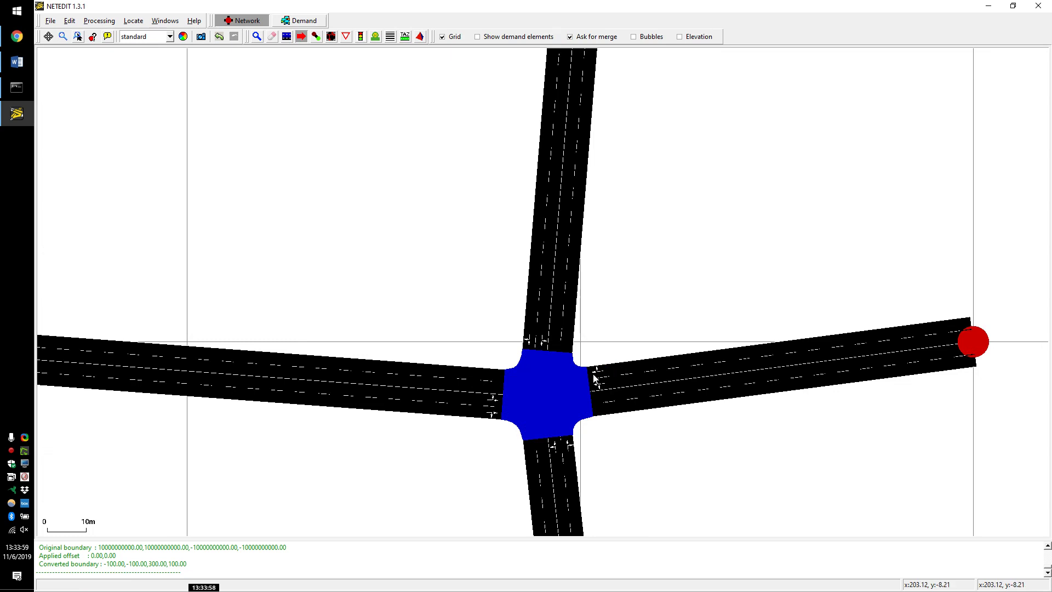
key("ctrl+z")
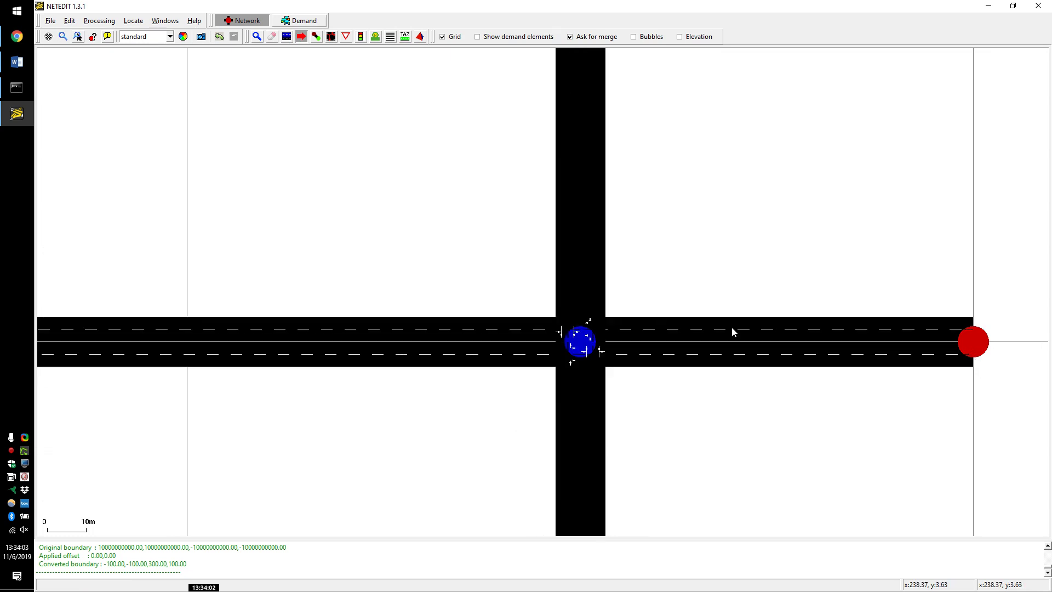
key("F5")
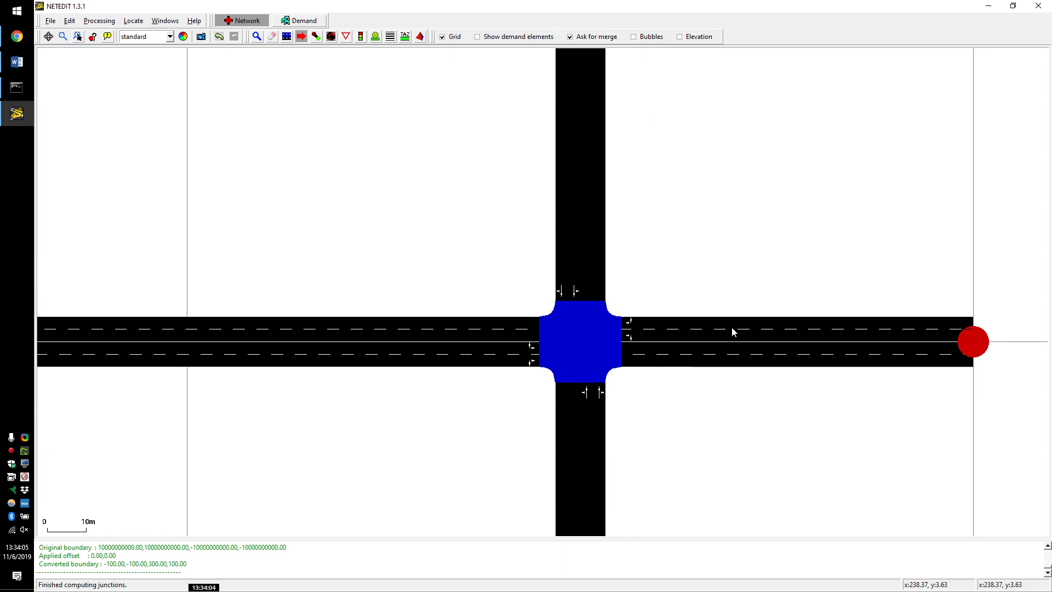
scroll(606, 343, "down", 5)
scroll(560, 338, "up", 5)
scroll(560, 343, "up", 3)
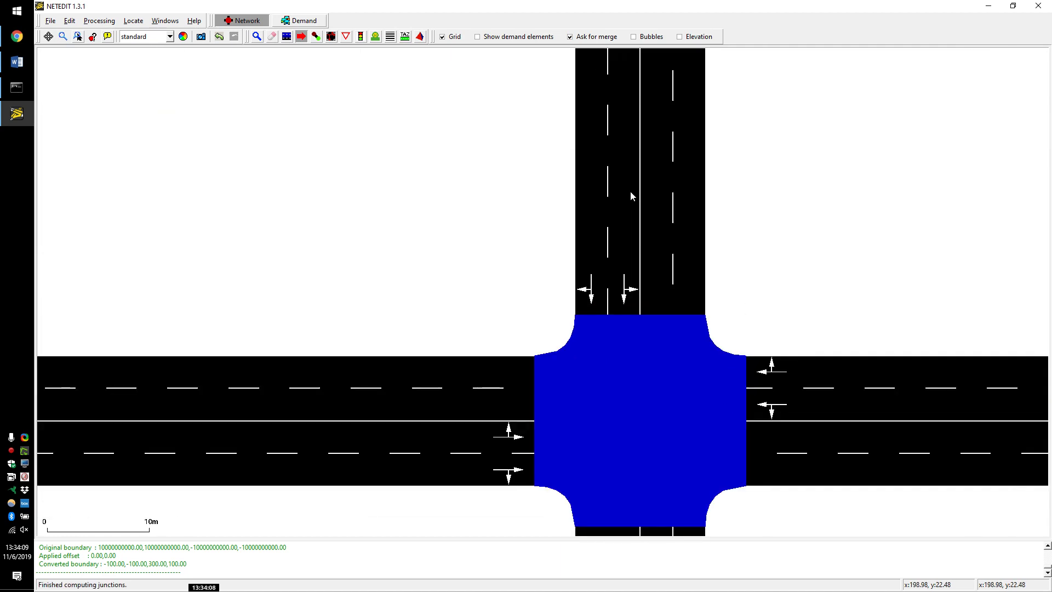
scroll(625, 196, "down", 5)
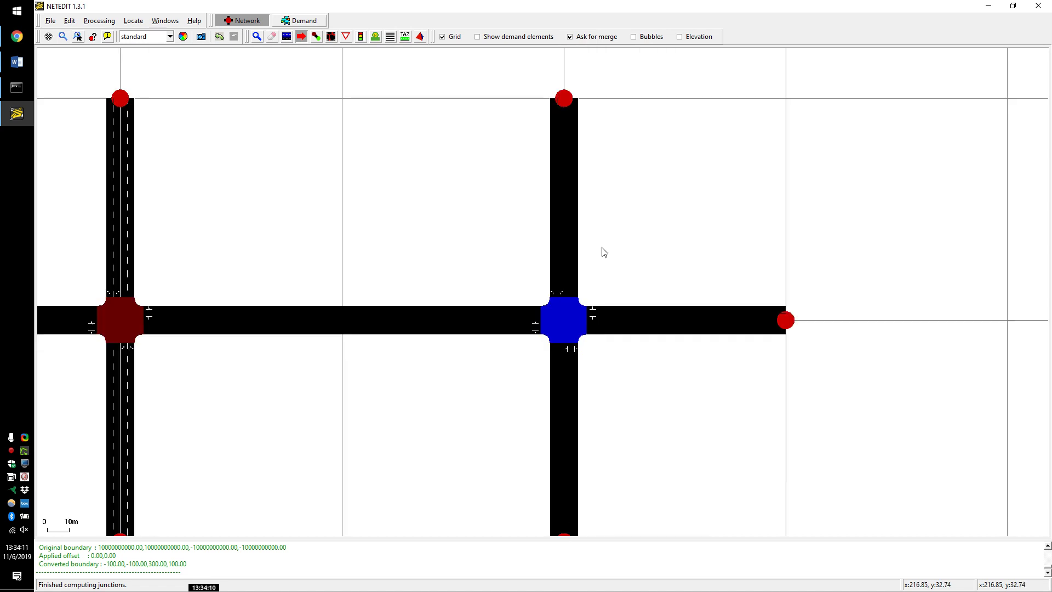
scroll(604, 252, "down", 3)
scroll(542, 286, "up", 3)
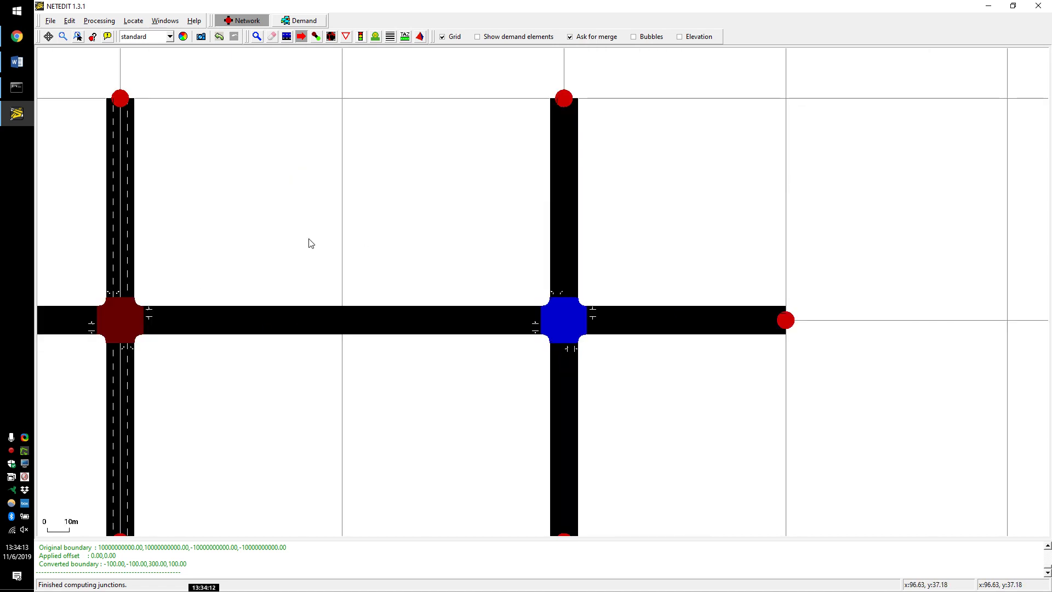
left_click_drag(253, 250, 552, 204)
Step: Undo the most recent change to the network near the eastern junction
scroll(418, 285, "up", 4)
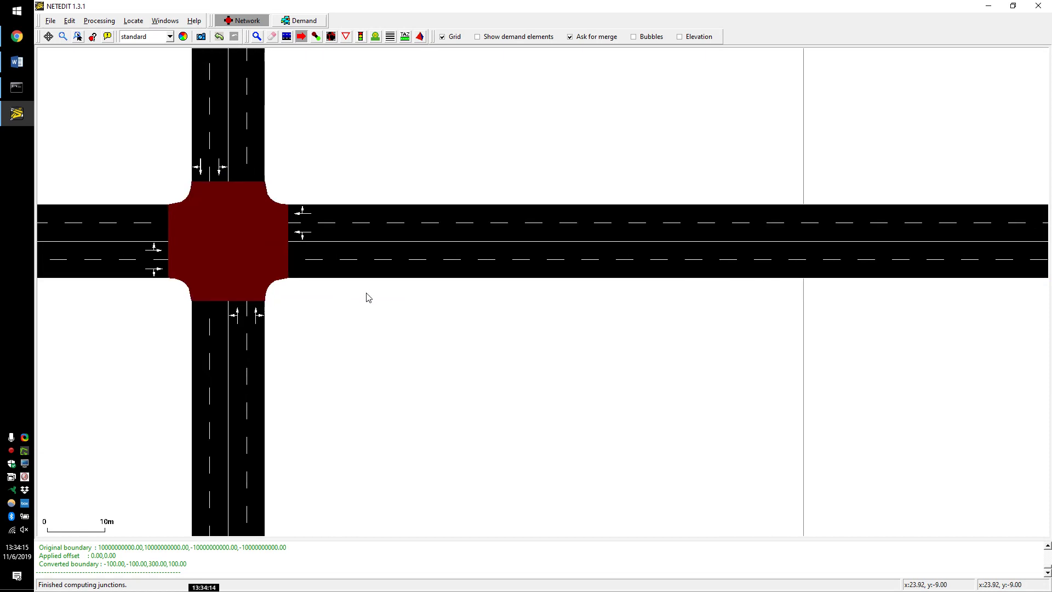
key("F2")
key("ctrl+z")
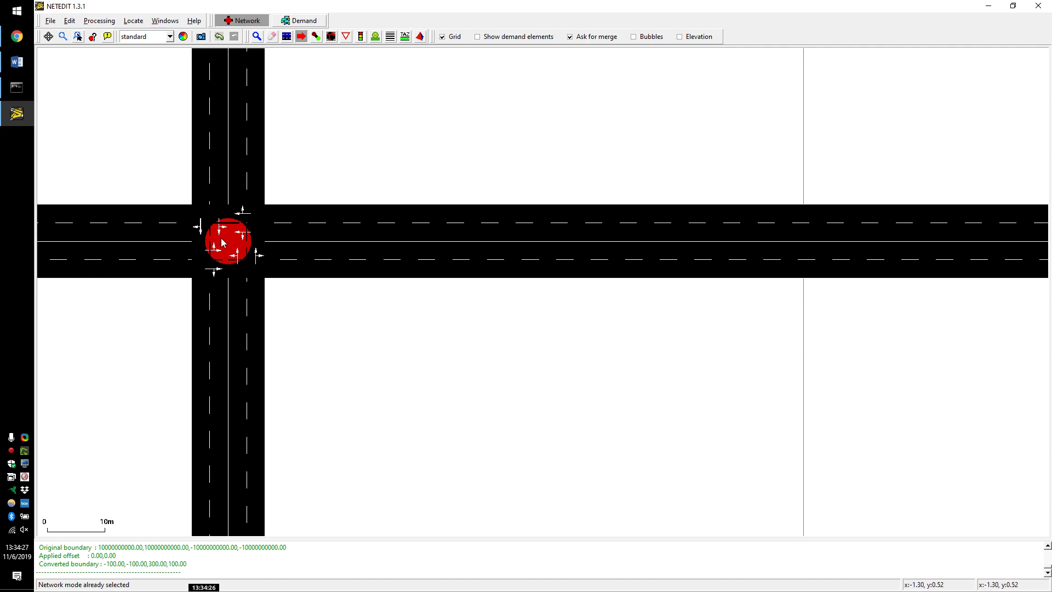
scroll(221, 237, "down", 3)
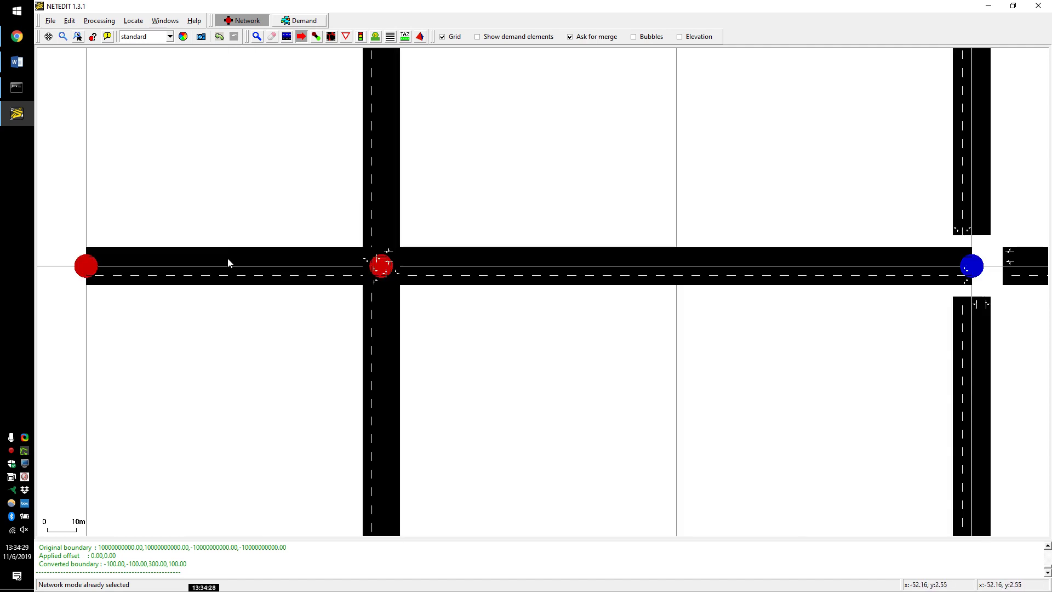
scroll(157, 75, "up", 1)
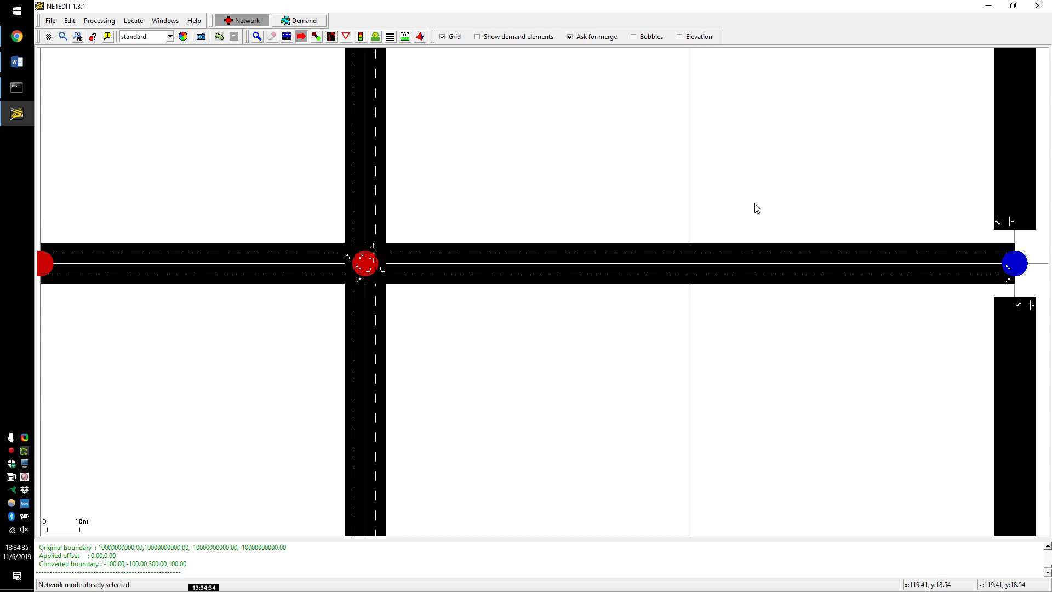
Step: Re-apply the straightened eastern junction and recompute all junctions with F5
left_click_drag(672, 205, 408, 211)
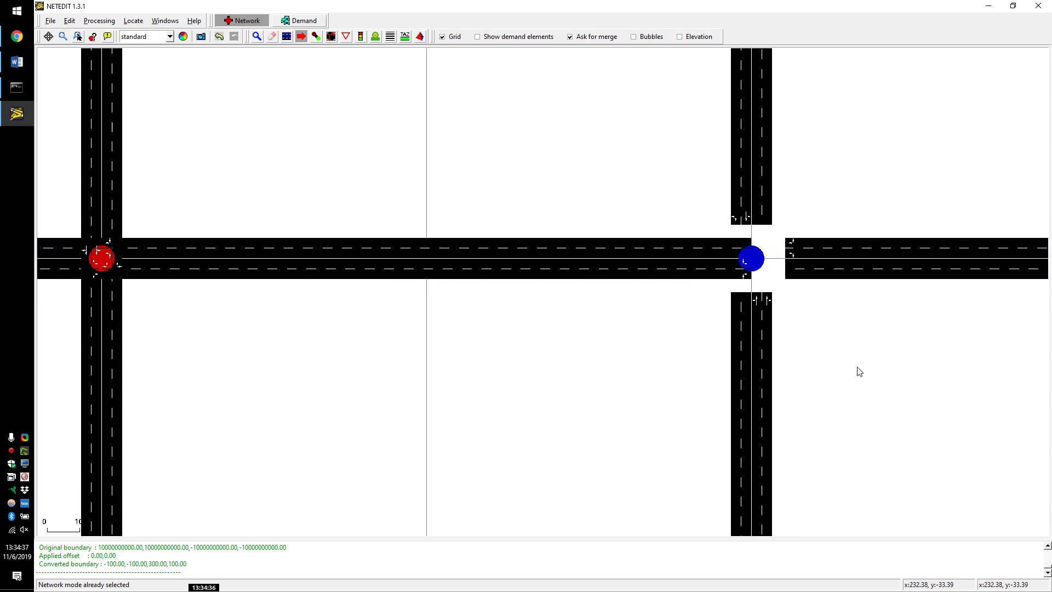
key("ctrl+z")
key("ctrl+z")
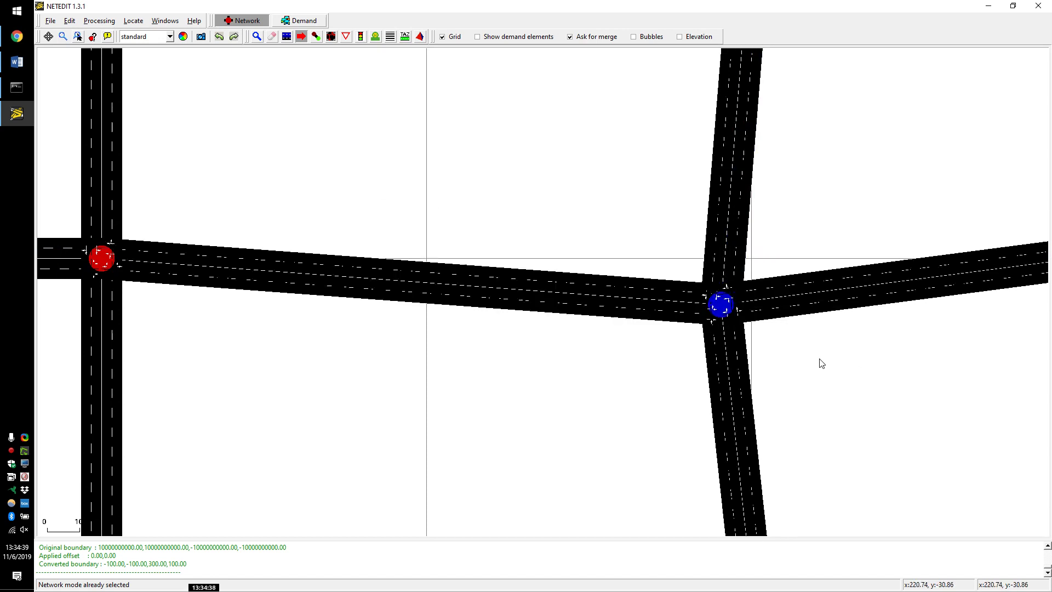
key("ctrl+z")
key("F5")
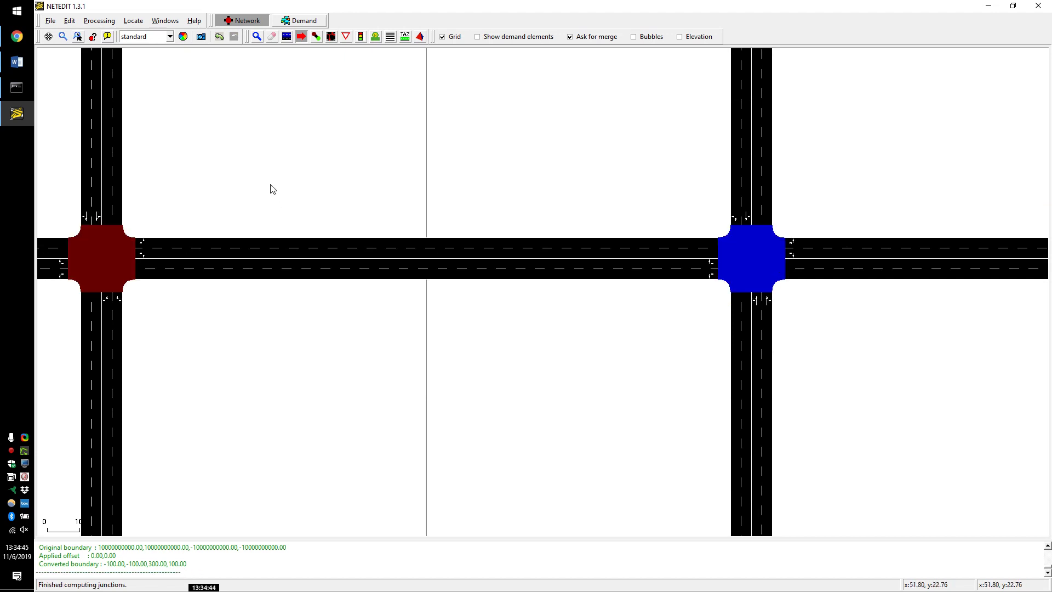
key("s")
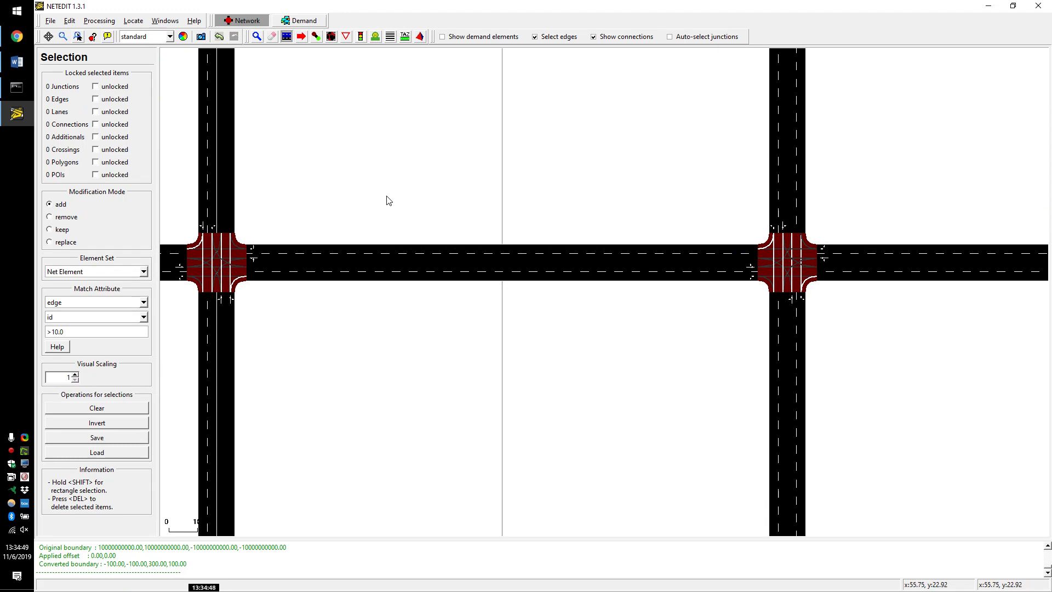
Step: Bring the western intersection into view and select its four-way junction
left_click_drag(388, 199, 540, 189)
key("e")
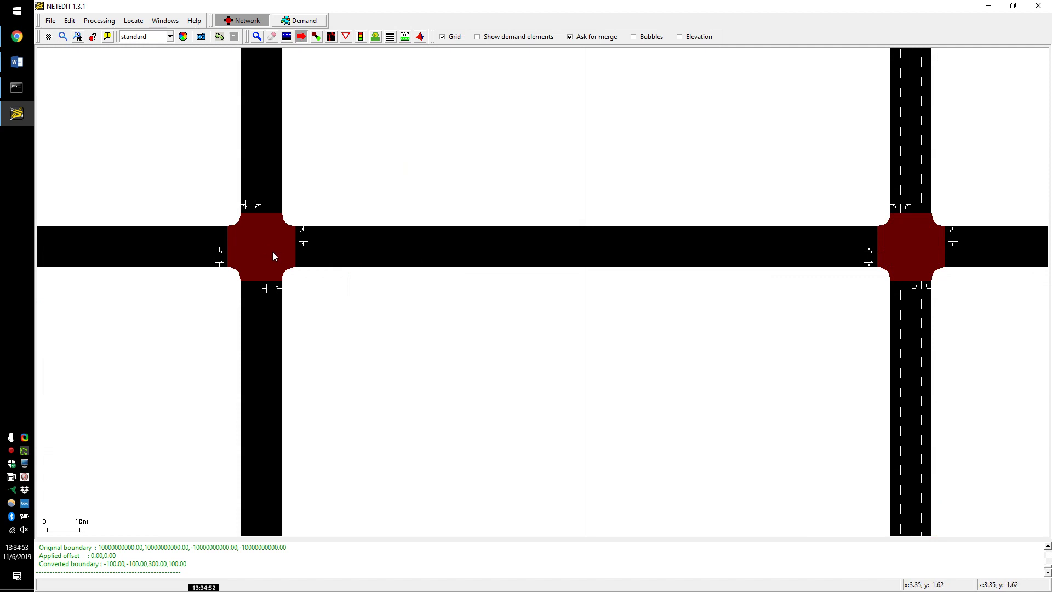
key("s")
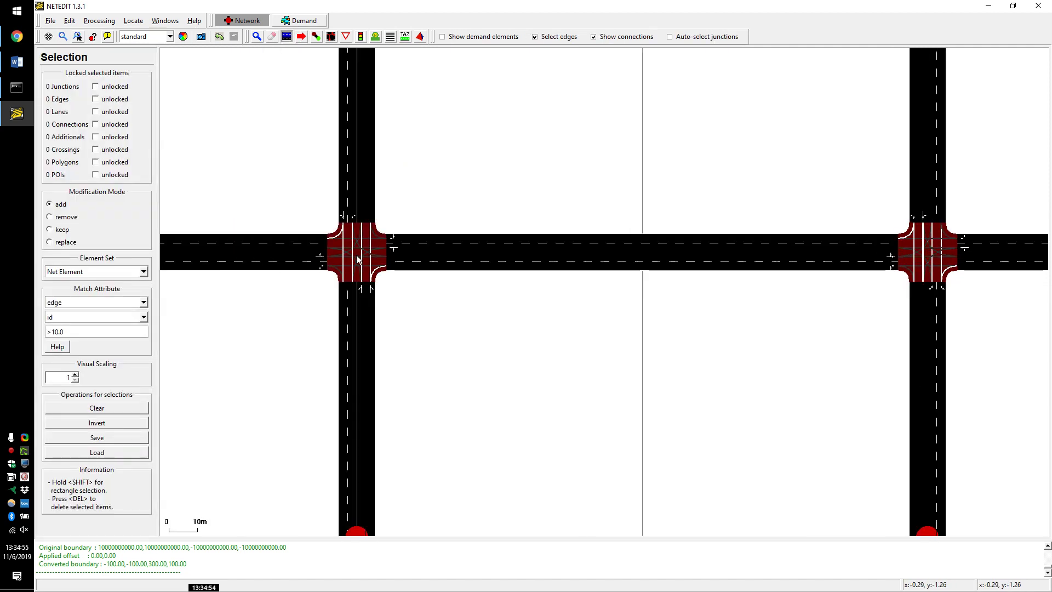
scroll(343, 260, "up", 2)
left_click_drag(290, 303, 506, 308)
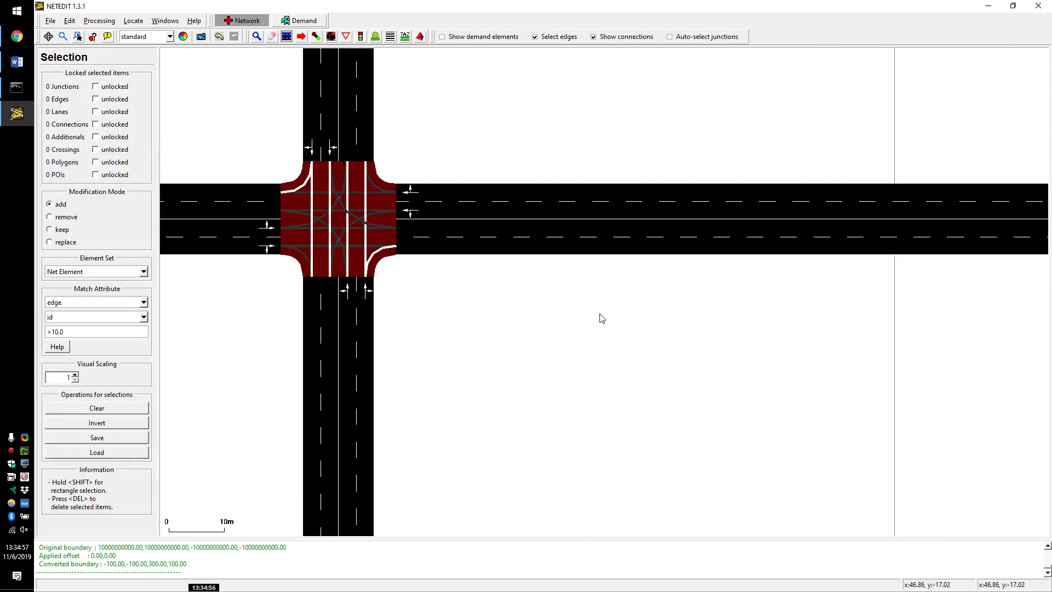
left_click(343, 224)
Step: Clear the junction selection and recompute all junctions with F5
key("e")
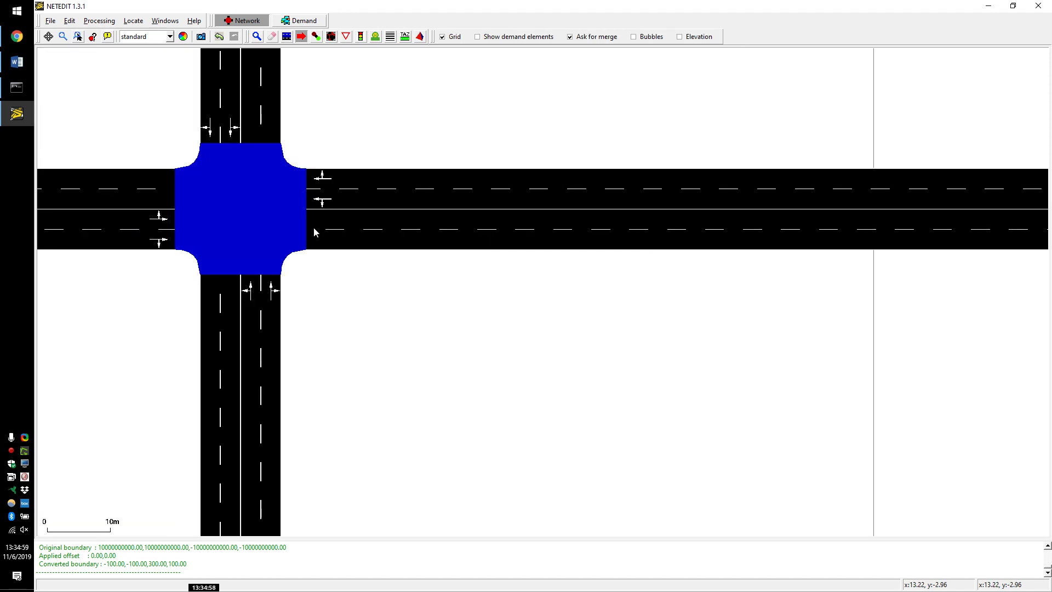
left_click(225, 199)
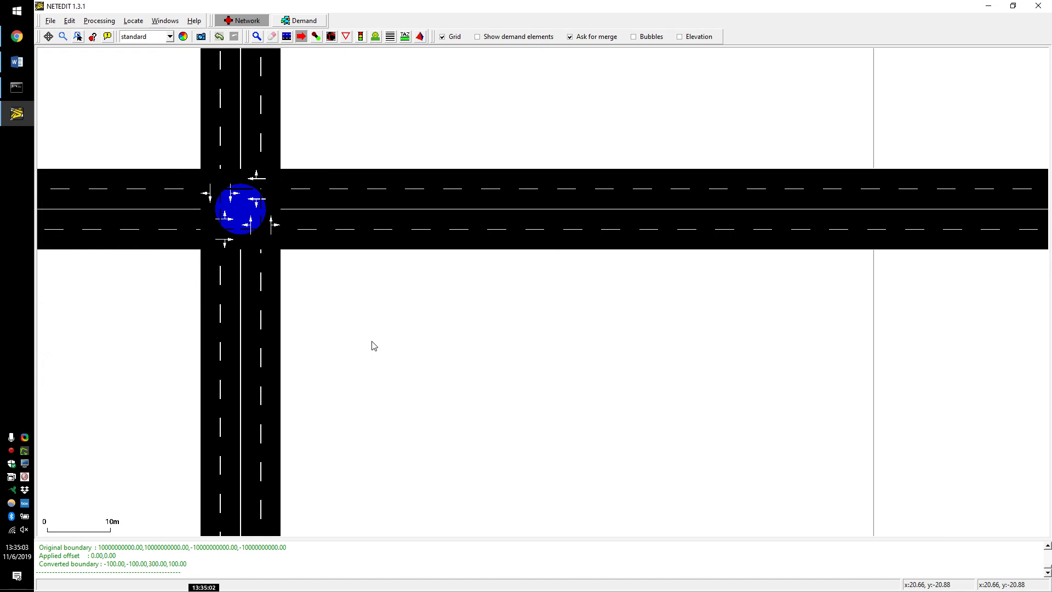
key("s")
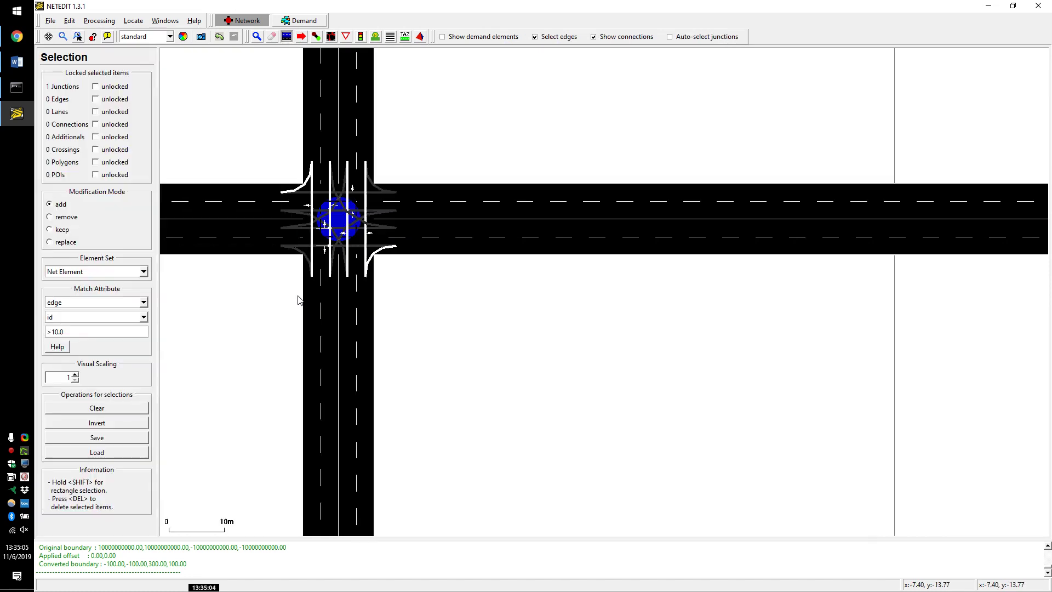
key("Escape")
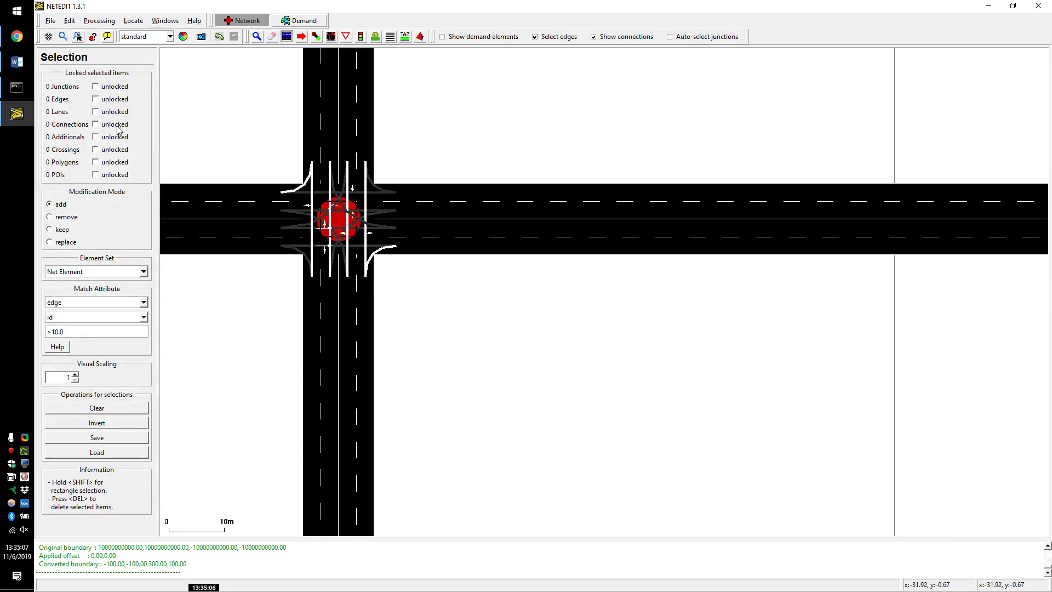
key("F5")
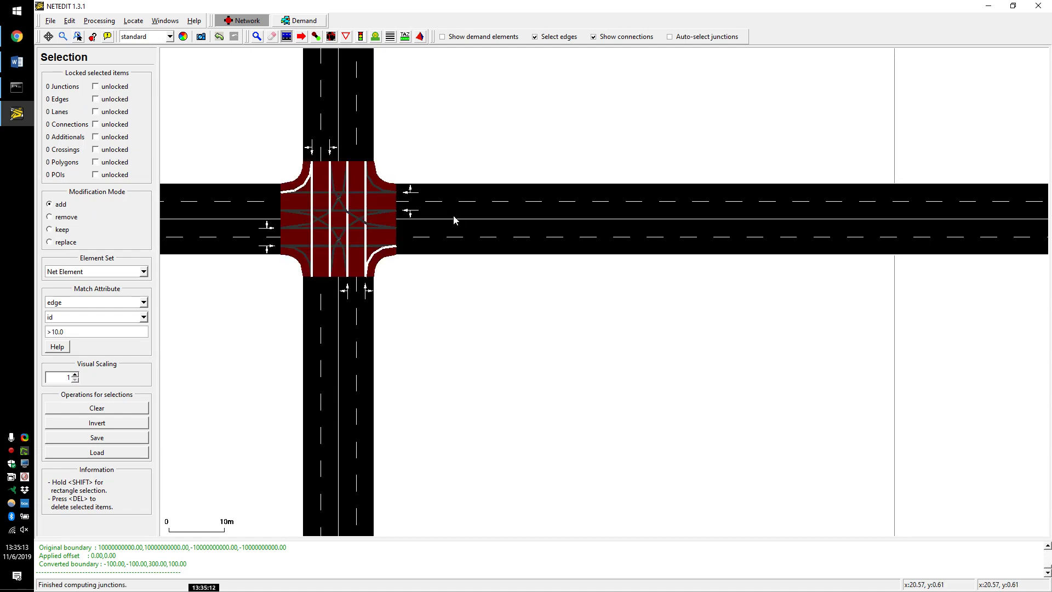
key("e")
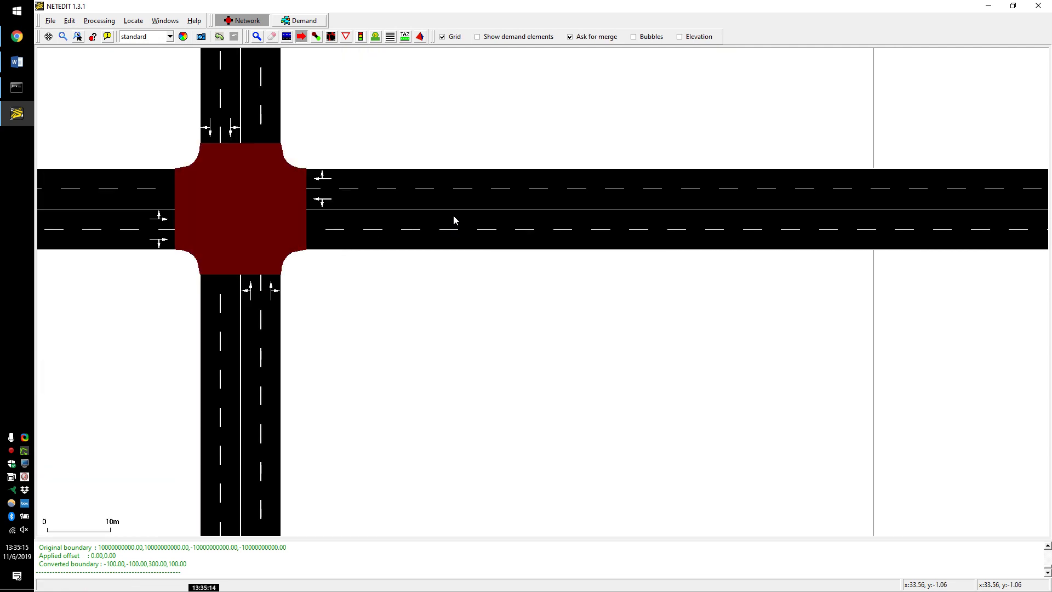
Step: Turn off grid snapping, then undo the accidental move of the western intersection
left_click(443, 39)
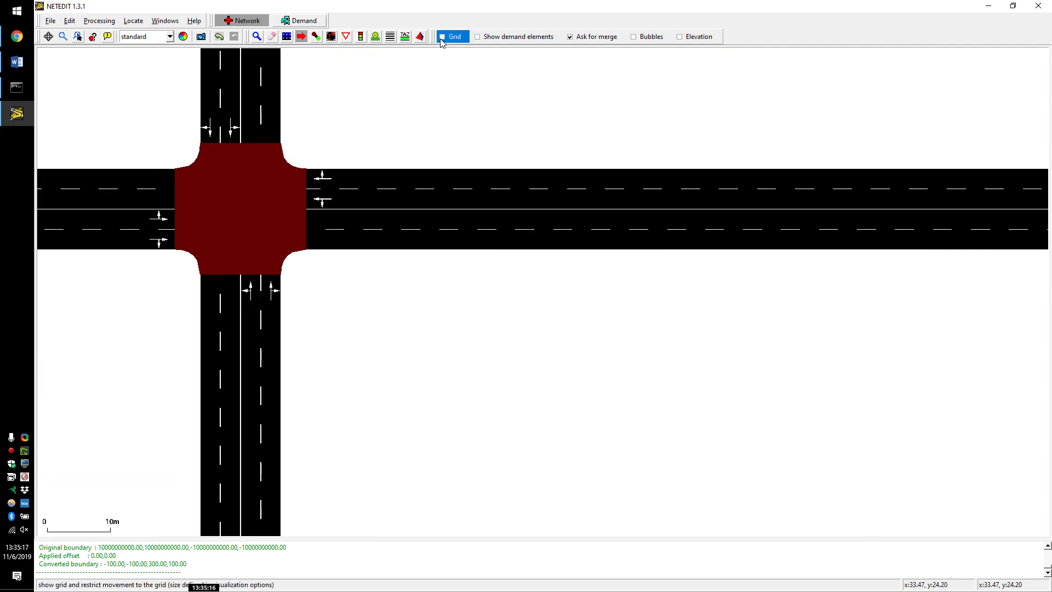
left_click_drag(259, 215, 577, 389)
scroll(554, 343, "down", 5)
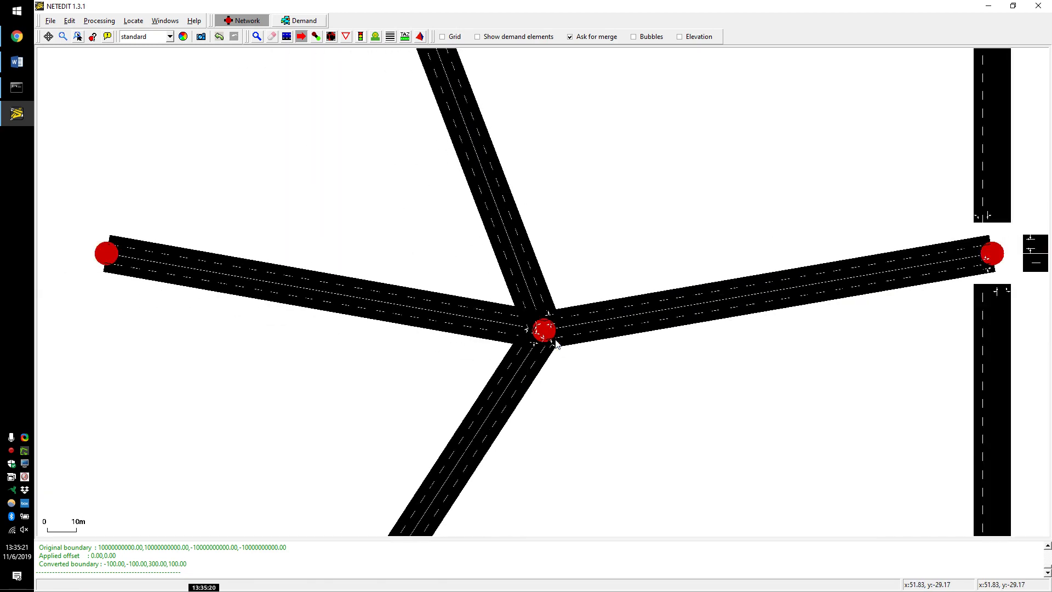
scroll(554, 342, "down", 3)
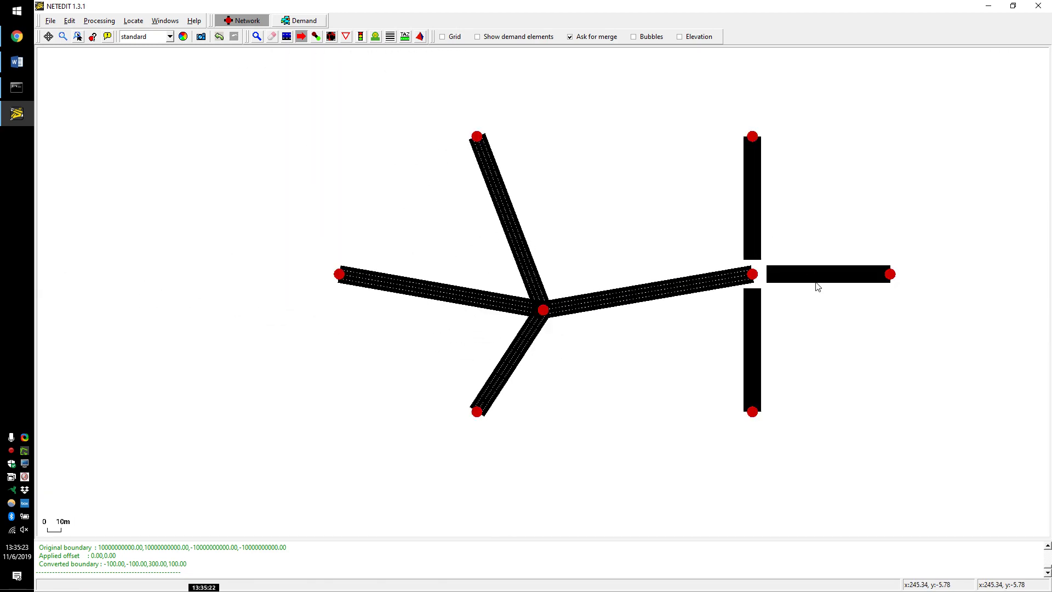
key("ctrl+z")
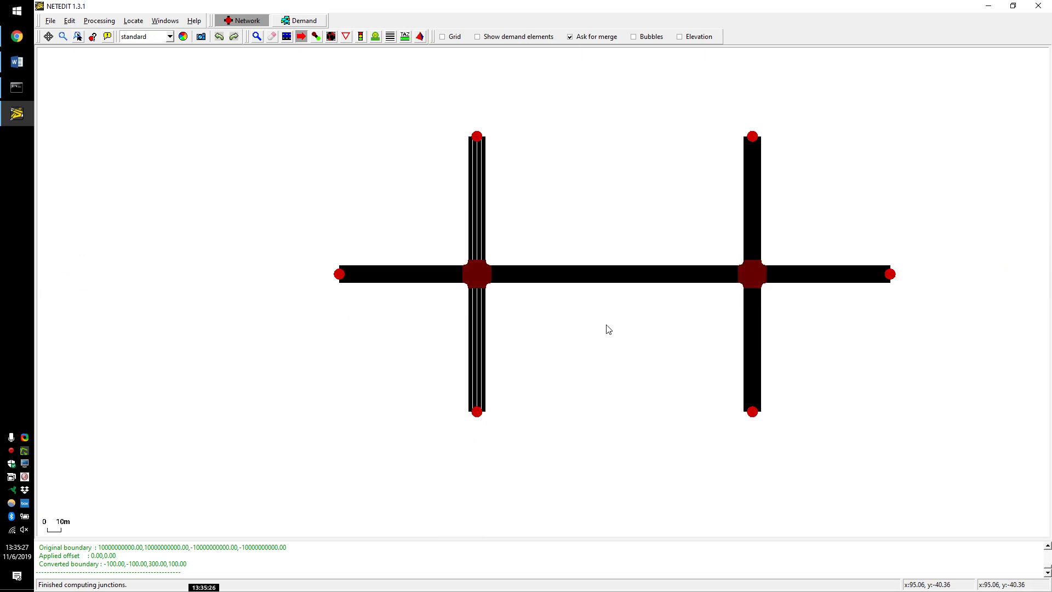
scroll(606, 329, "up", 2)
scroll(591, 311, "up", 4)
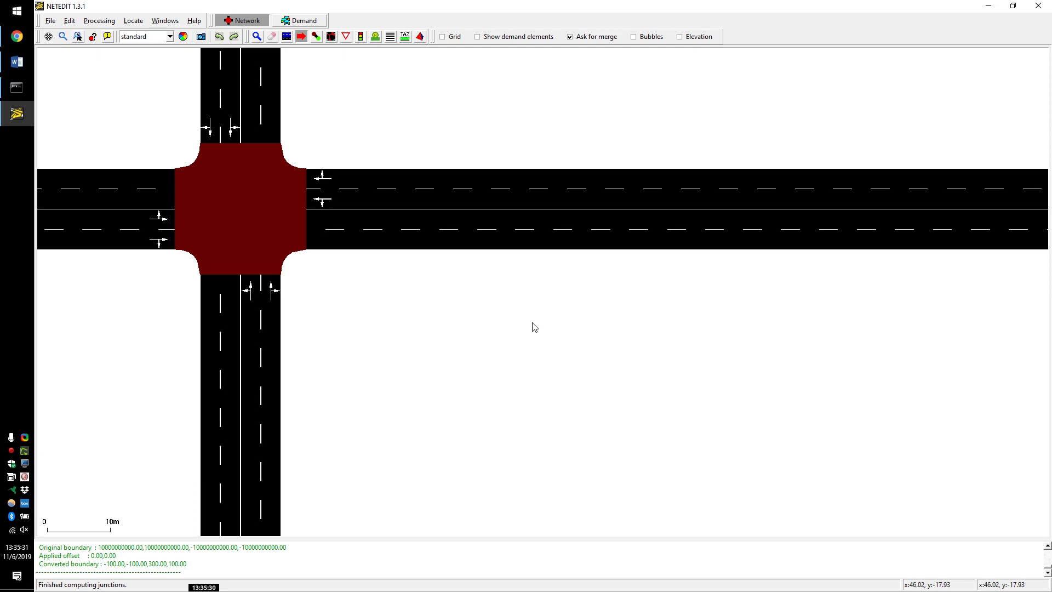
Step: Show the grid over the network and zoom in on the left intersection
left_click(445, 37)
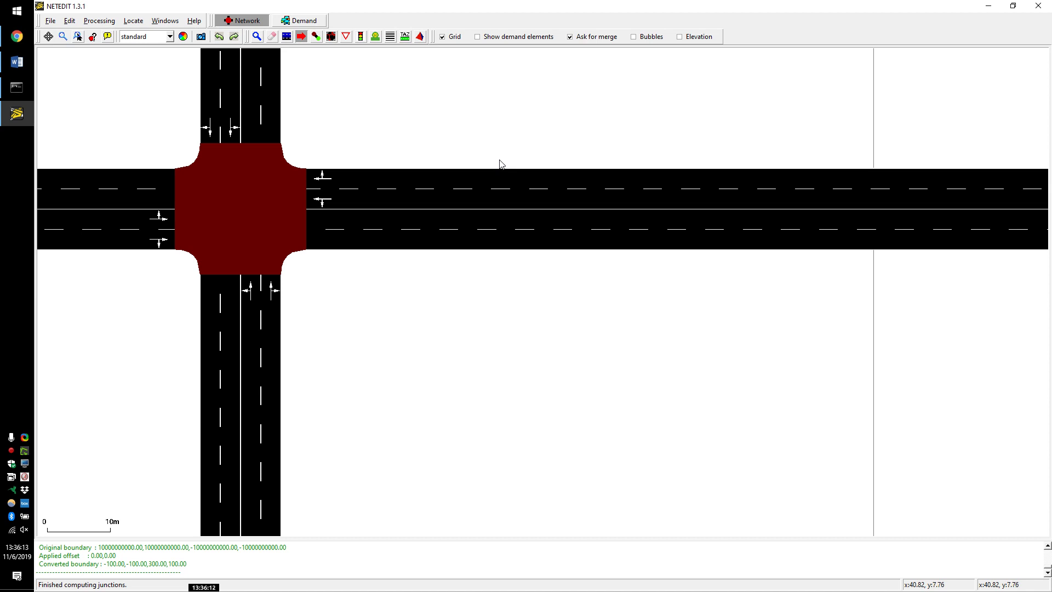
scroll(521, 198, "down", 6)
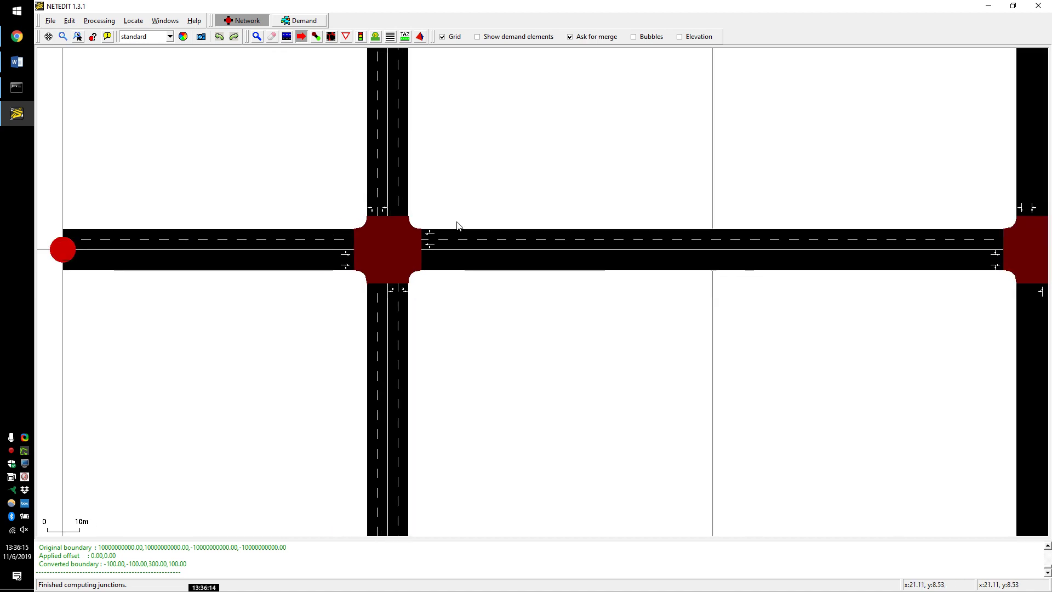
scroll(455, 252, "down", 3)
scroll(425, 265, "up", 7)
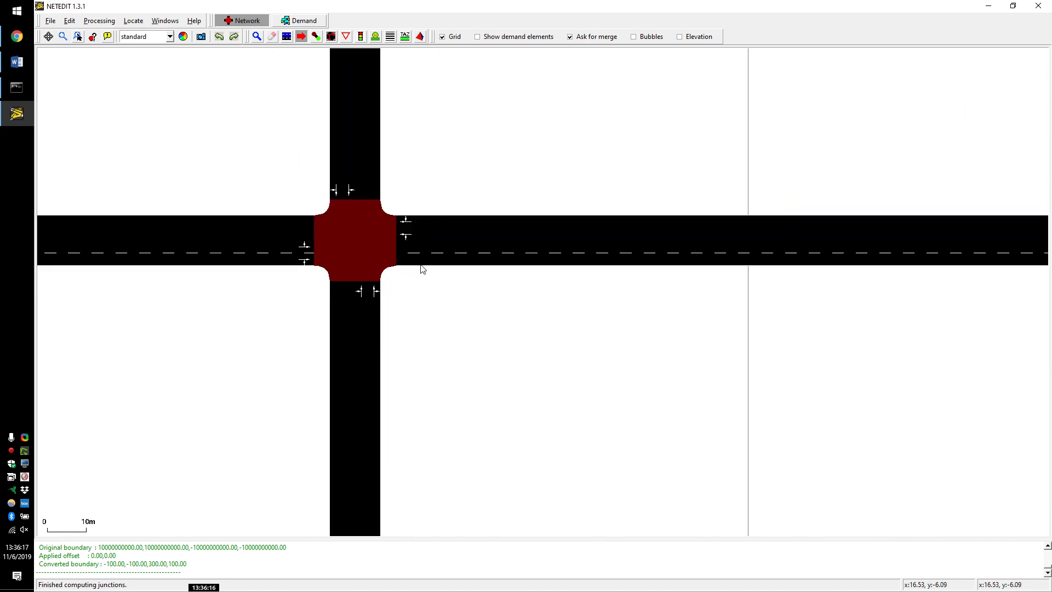
left_click_drag(442, 169, 583, 273)
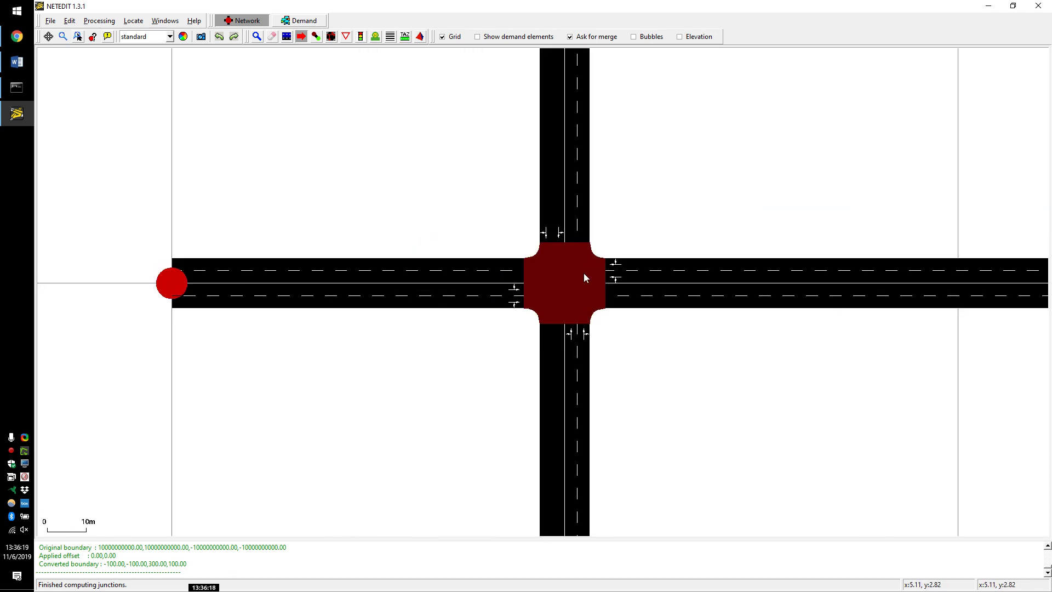
scroll(569, 279, "up", 2)
scroll(559, 283, "up", 1)
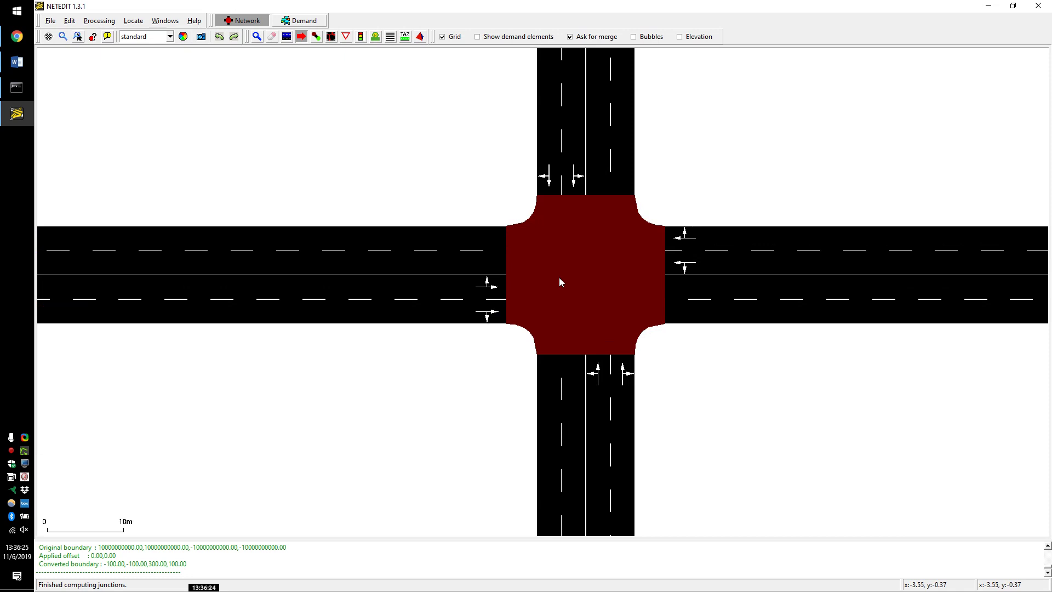
scroll(490, 357, "down", 3)
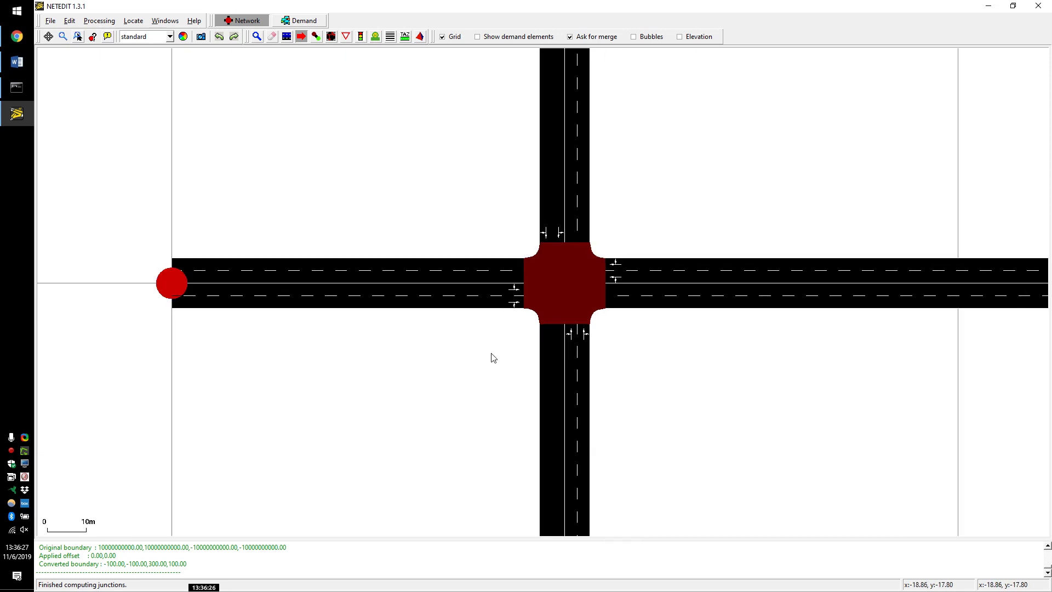
scroll(474, 343, "down", 10)
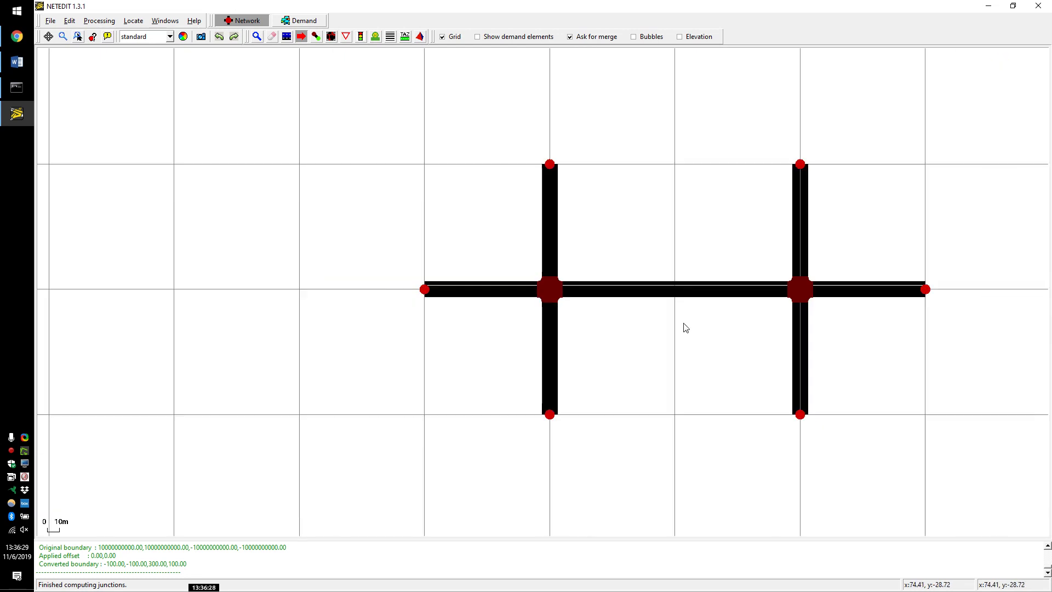
scroll(863, 308, "up", 8)
left_click_drag(841, 402, 571, 383)
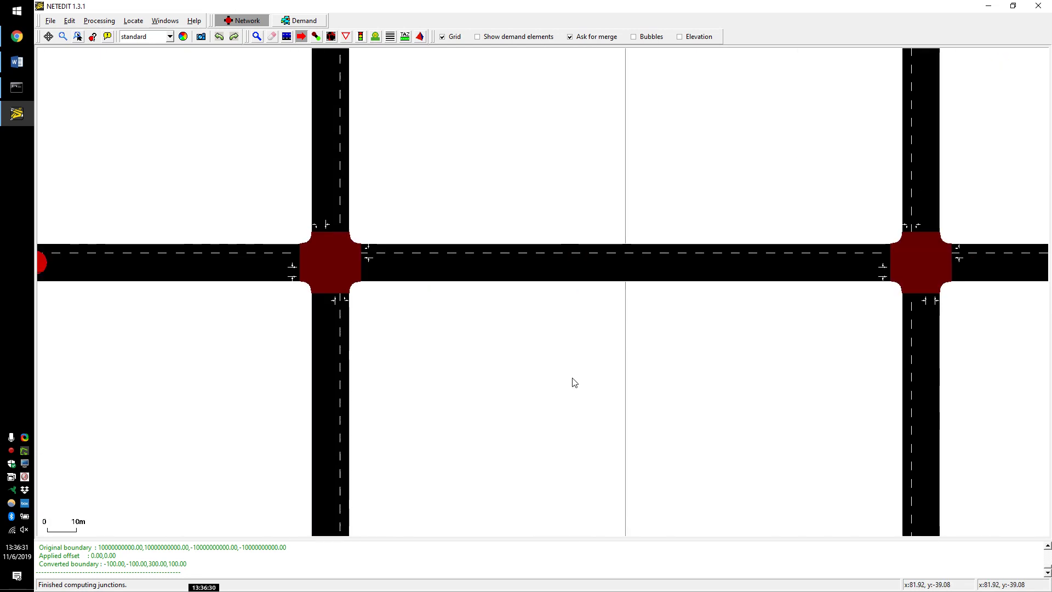
scroll(623, 265, "up", 3)
left_click_drag(676, 380, 587, 383)
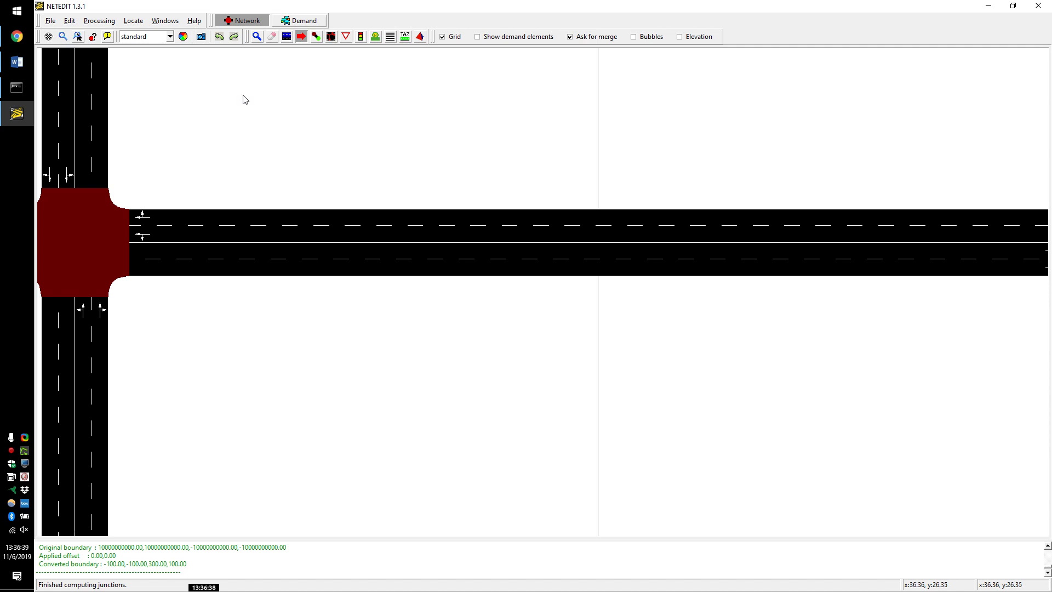
Step: Draw a new road from the main road's midpoint south to the southern grid line
key("e")
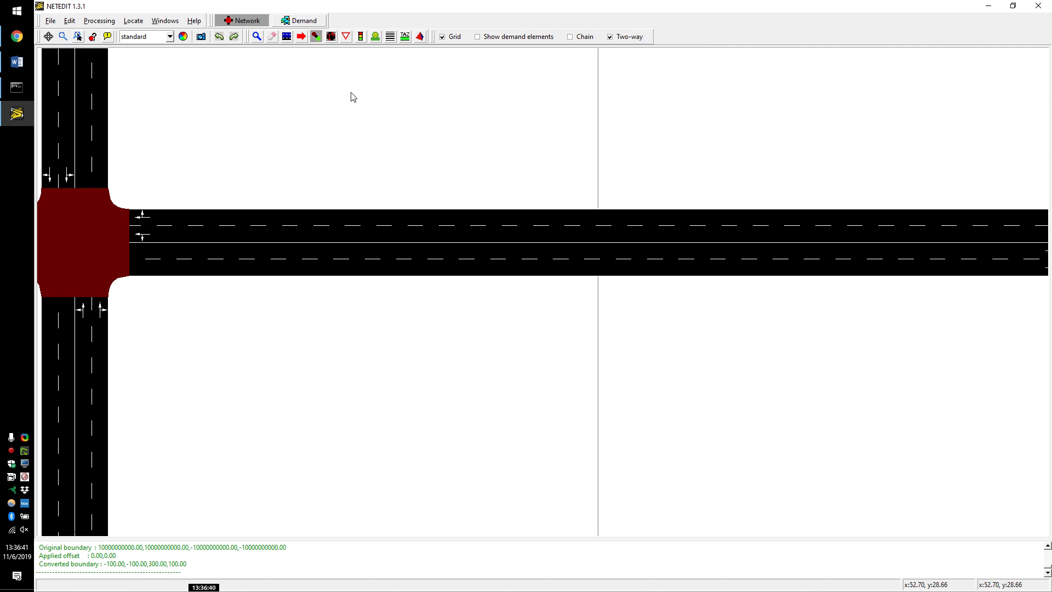
key("s")
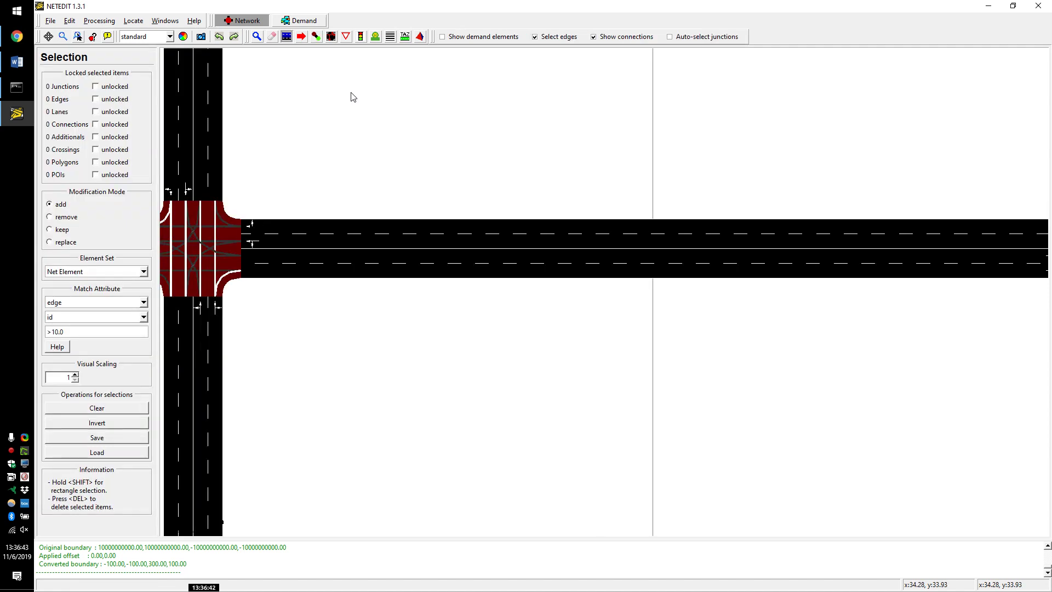
key("e")
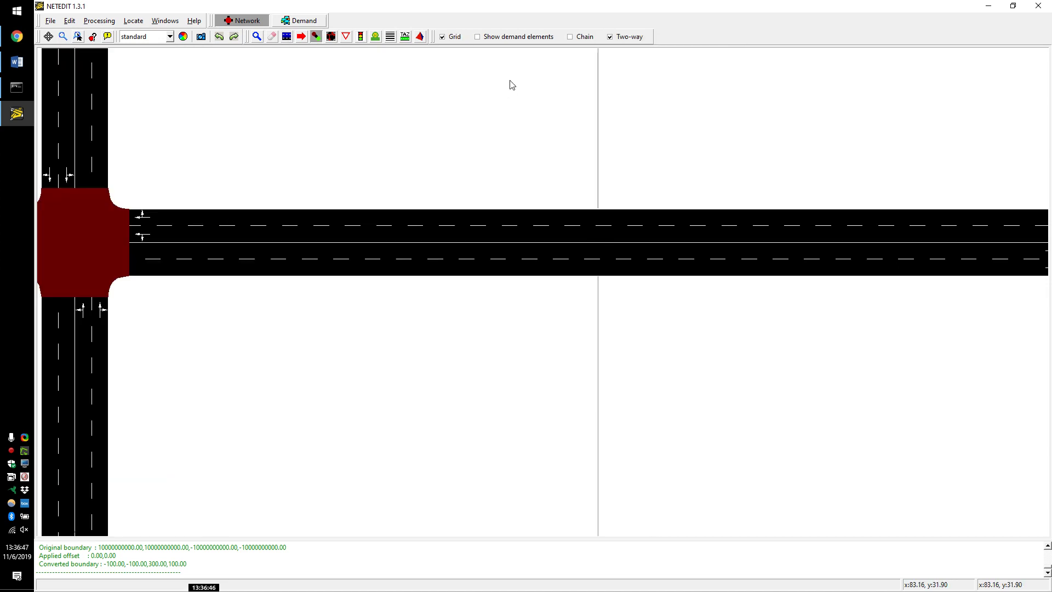
left_click(601, 251)
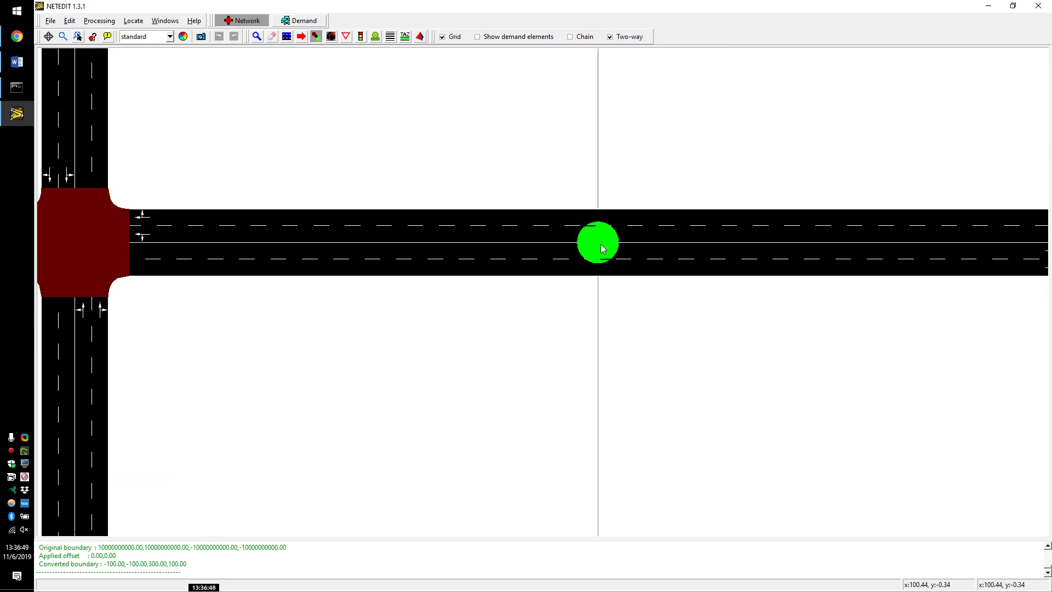
scroll(639, 295, "down", 5)
left_click(561, 458)
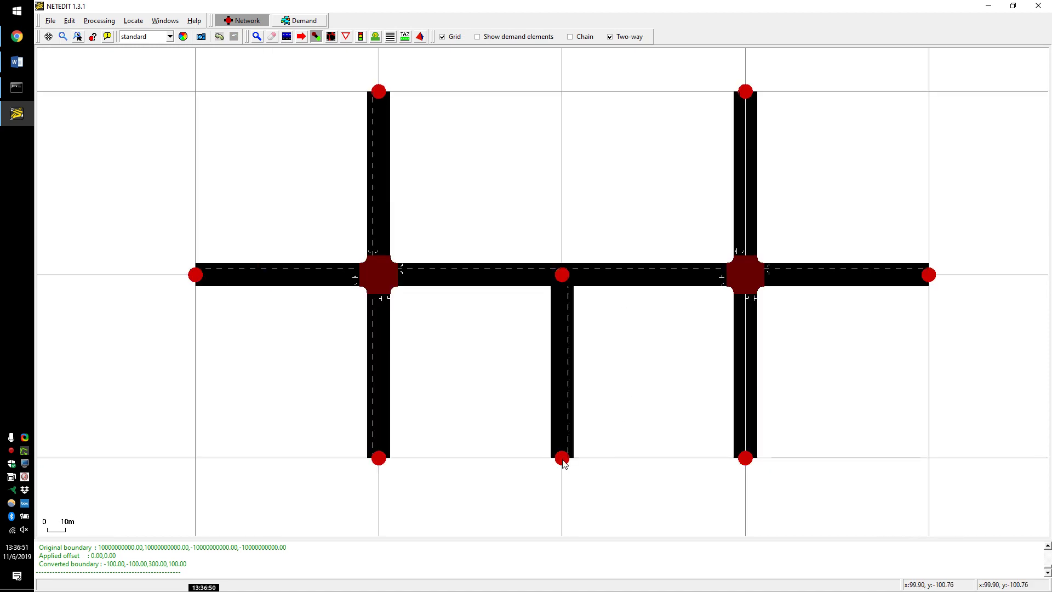
scroll(597, 216, "up", 3)
scroll(705, 219, "up", 3)
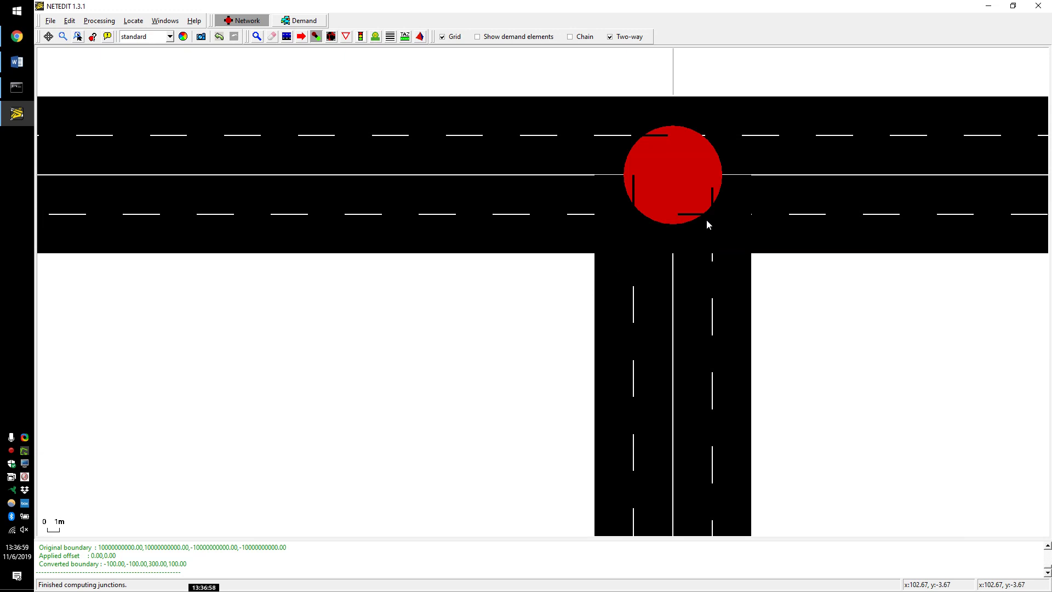
Step: Undo the new southbound road and its midpoint junction with Ctrl+Z
scroll(725, 208, "down", 6)
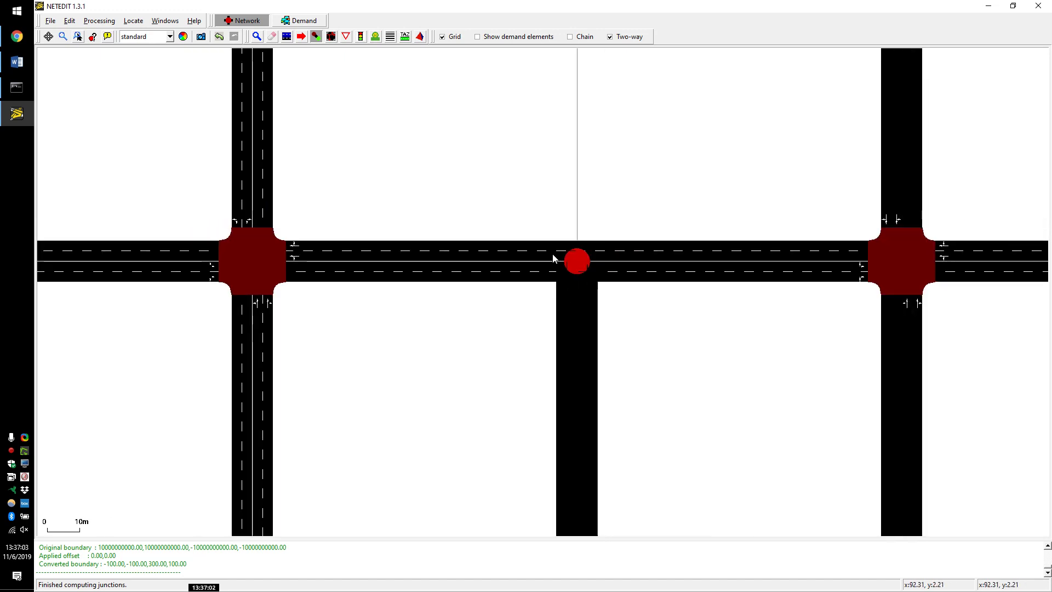
scroll(552, 254, "up", 6)
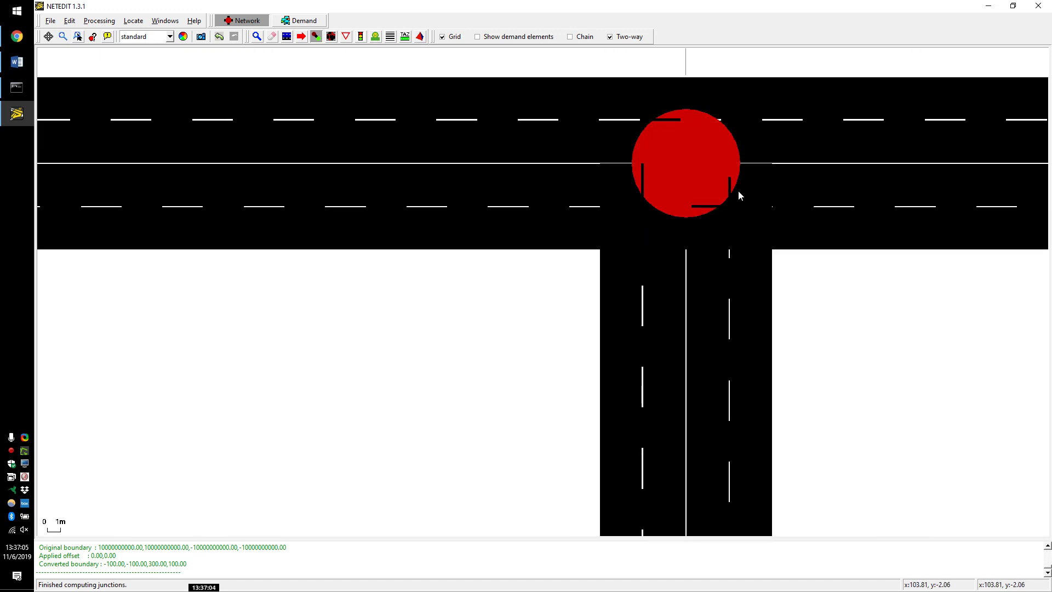
left_click(752, 266)
key("ctrl+z")
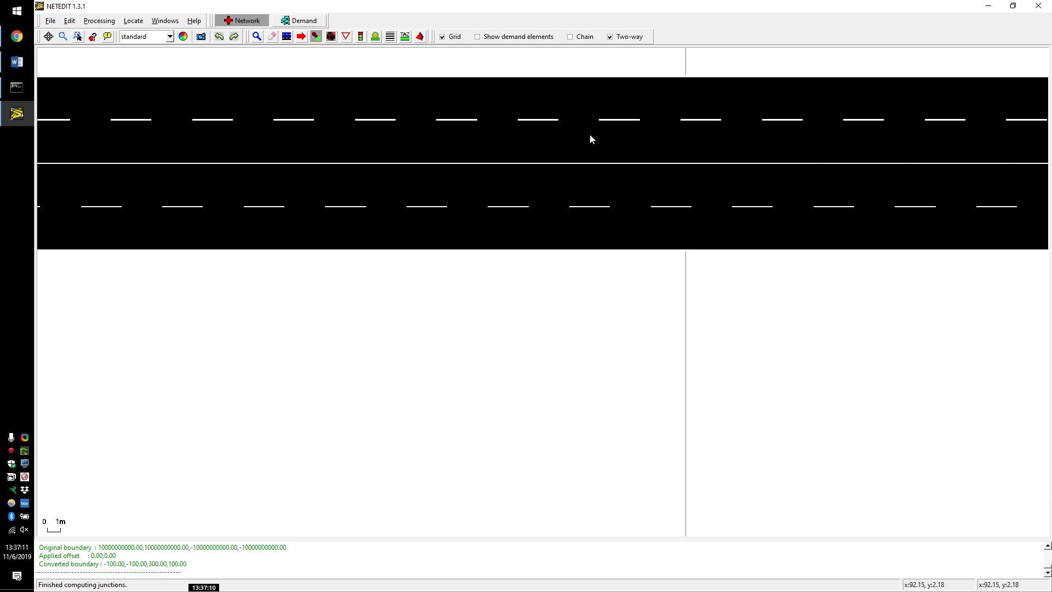
Step: Bring up the context menu of main-road lane gneE22_1, dismissing it twice
right_click(688, 165)
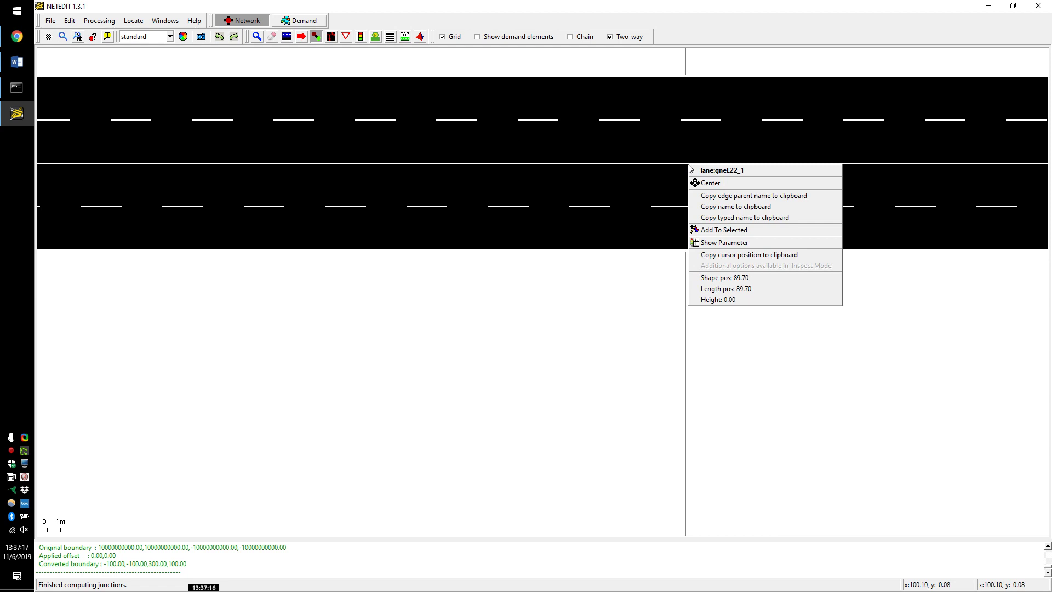
left_click(644, 329)
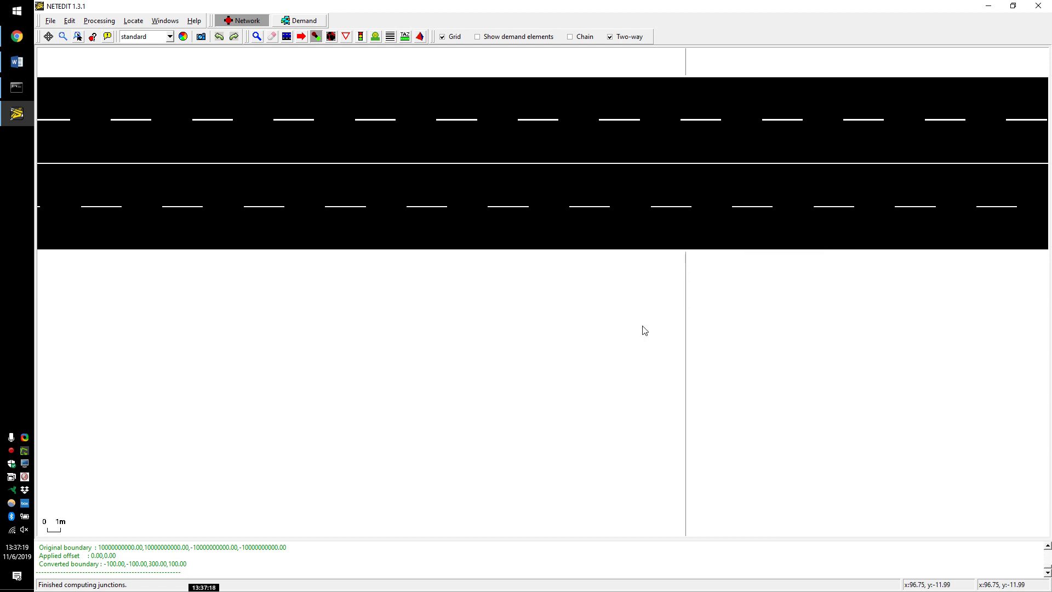
scroll(662, 251, "down", 3)
scroll(658, 212, "up", 3)
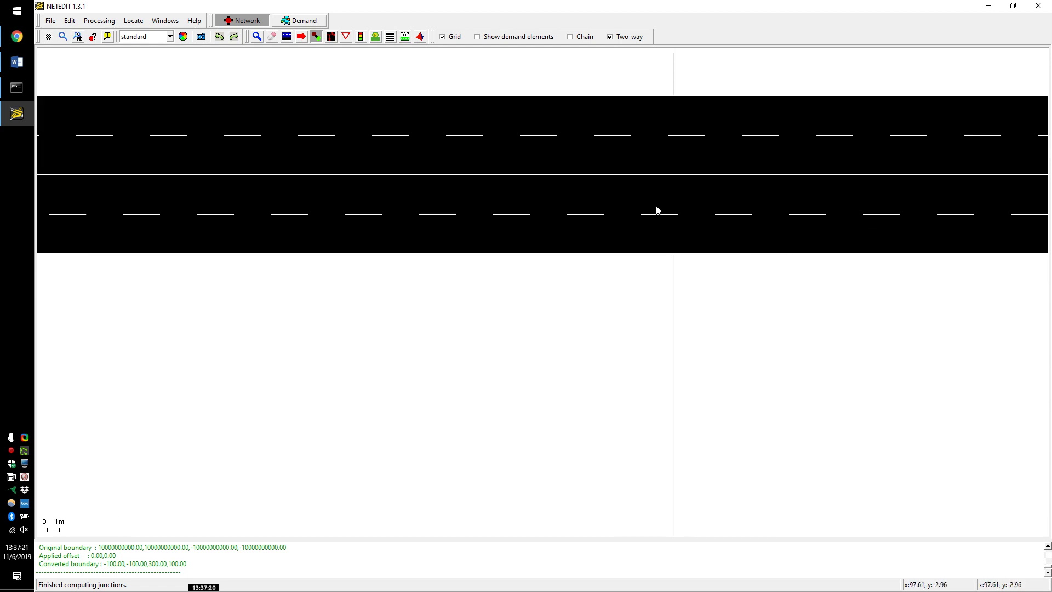
right_click(673, 179)
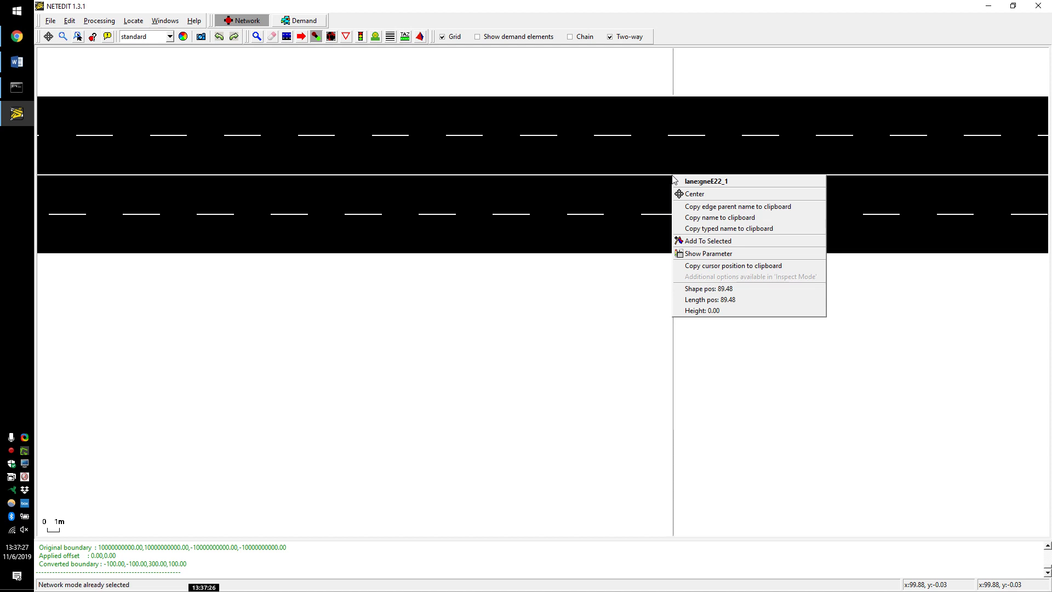
left_click(598, 332)
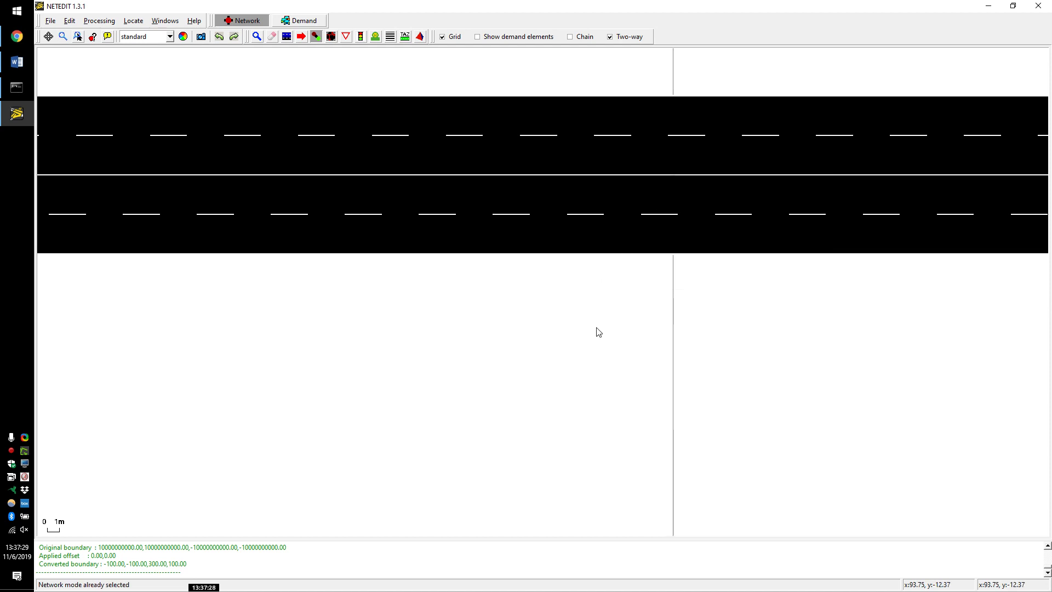
right_click(674, 180)
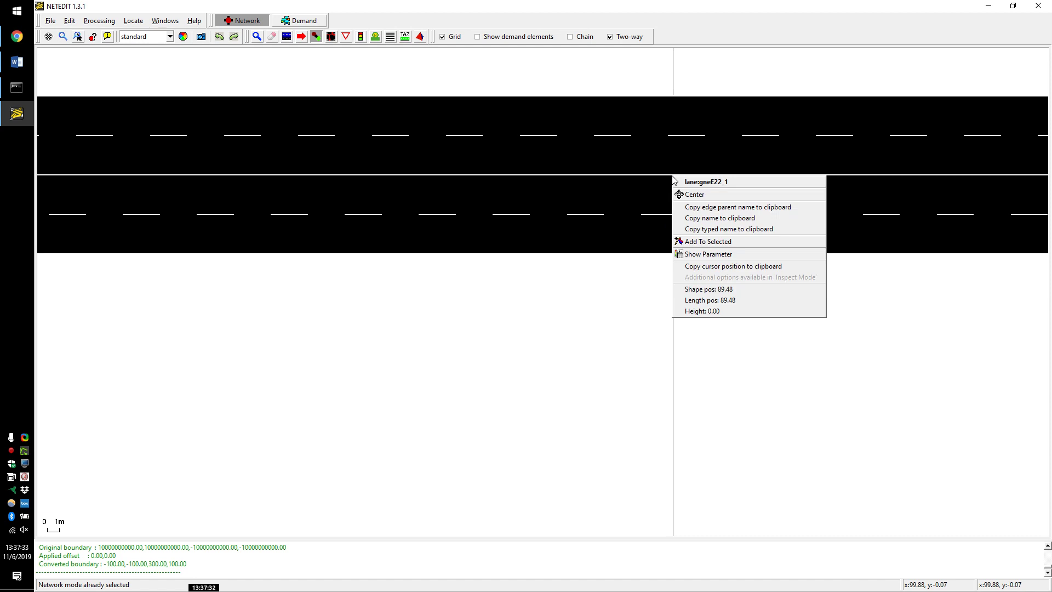
Step: Switch to Create Edge mode and bring up the options for lane -gneE22_1 again
left_click(68, 22)
left_click(69, 22)
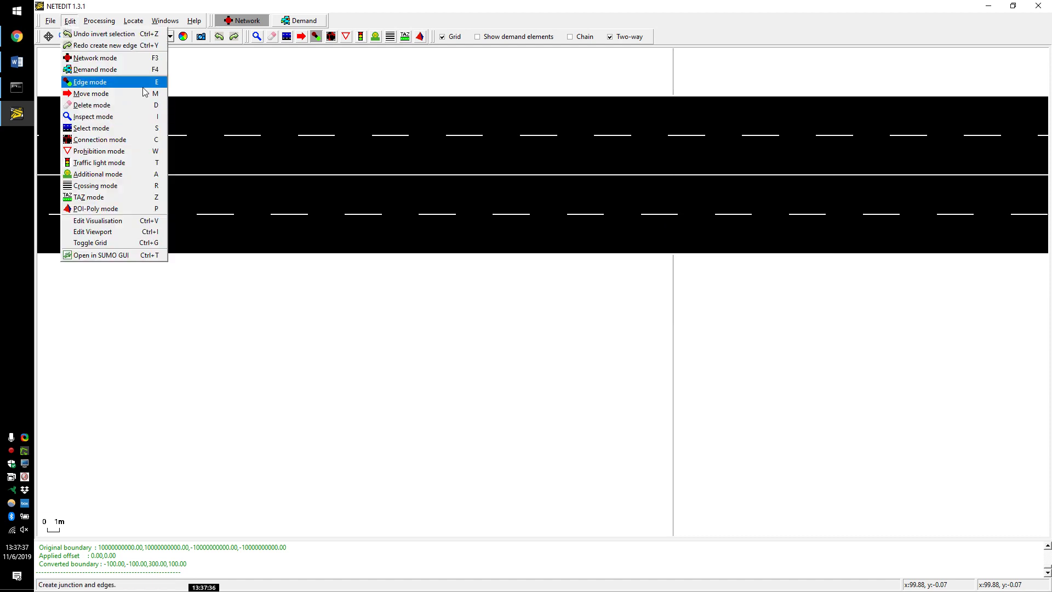
left_click(89, 81)
right_click(678, 176)
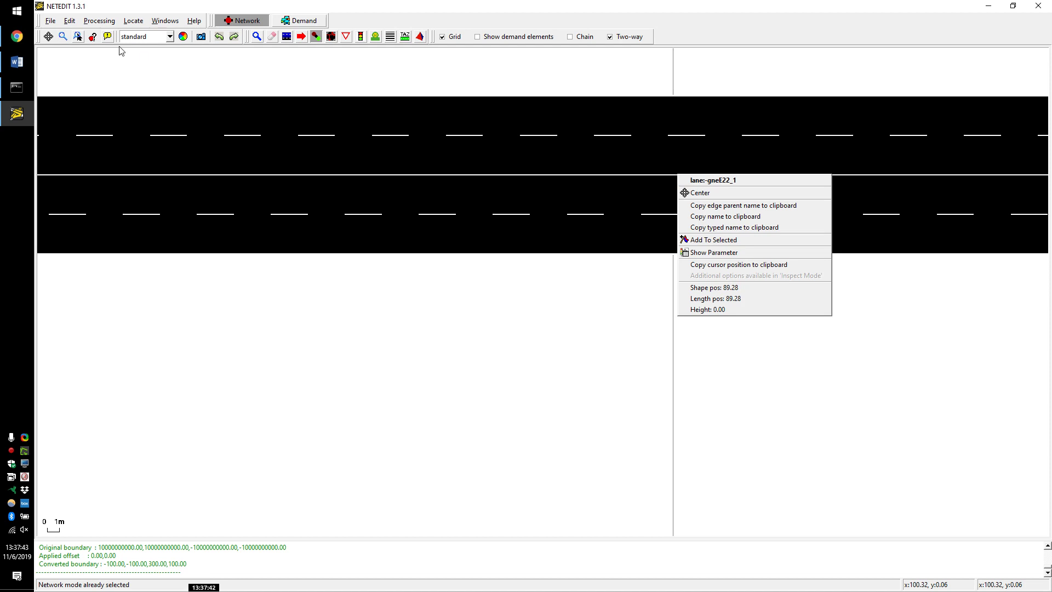
left_click(99, 21)
left_click(116, 22)
mouse_move(73, 21)
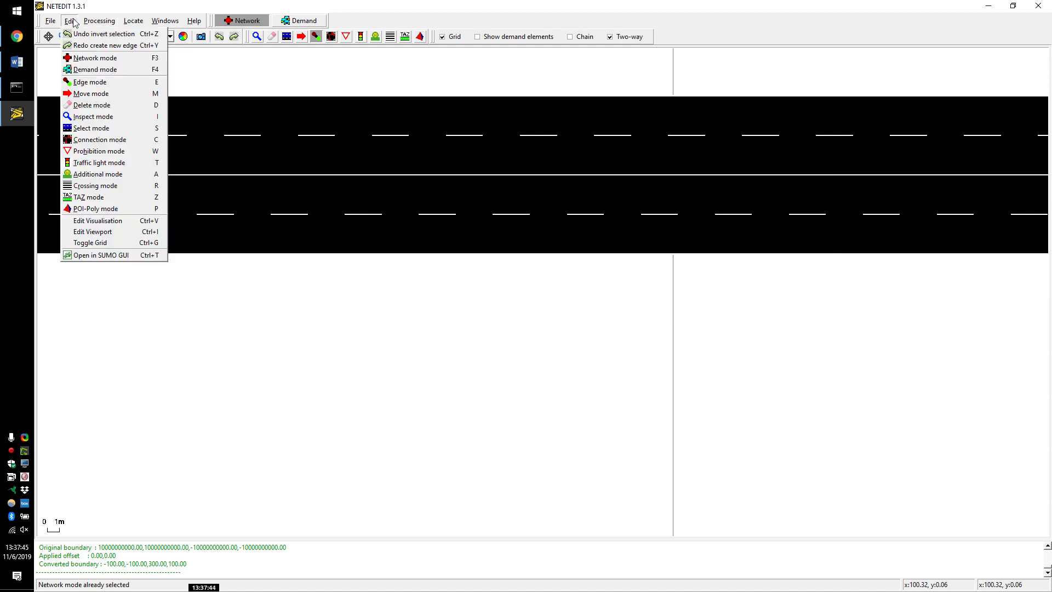
mouse_move(138, 23)
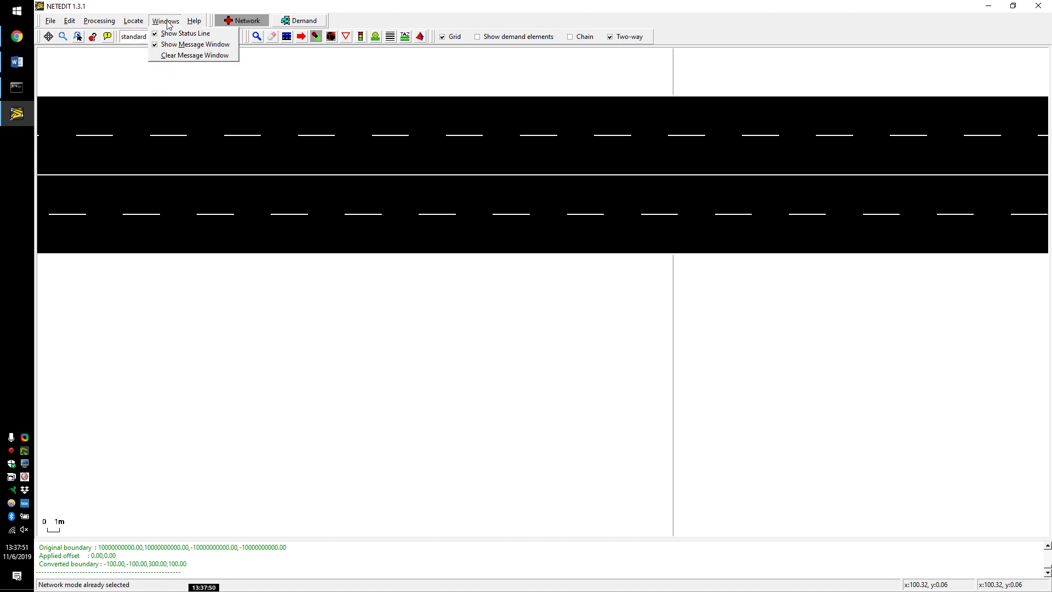
right_click(677, 176)
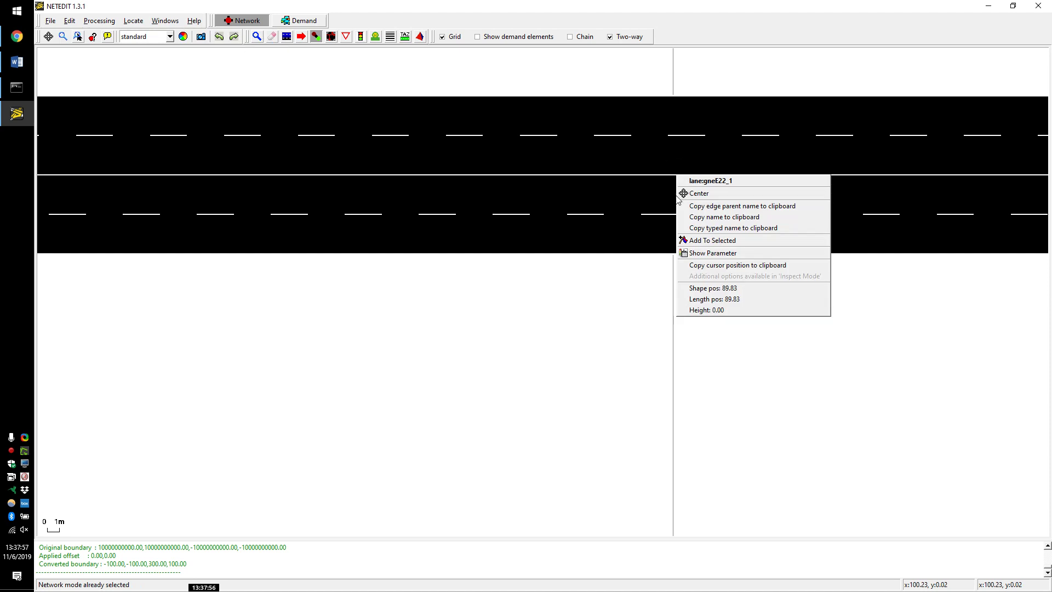
Step: Rectangle-select the main road between the two intersections and delete it
left_click(612, 296)
scroll(612, 304, "down", 8)
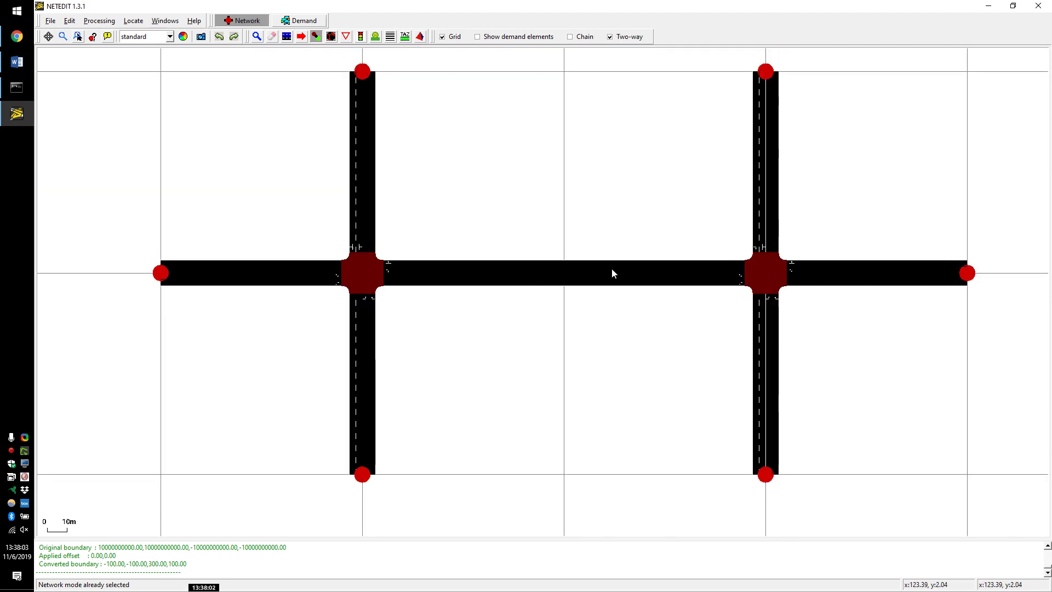
scroll(612, 280, "up", 4)
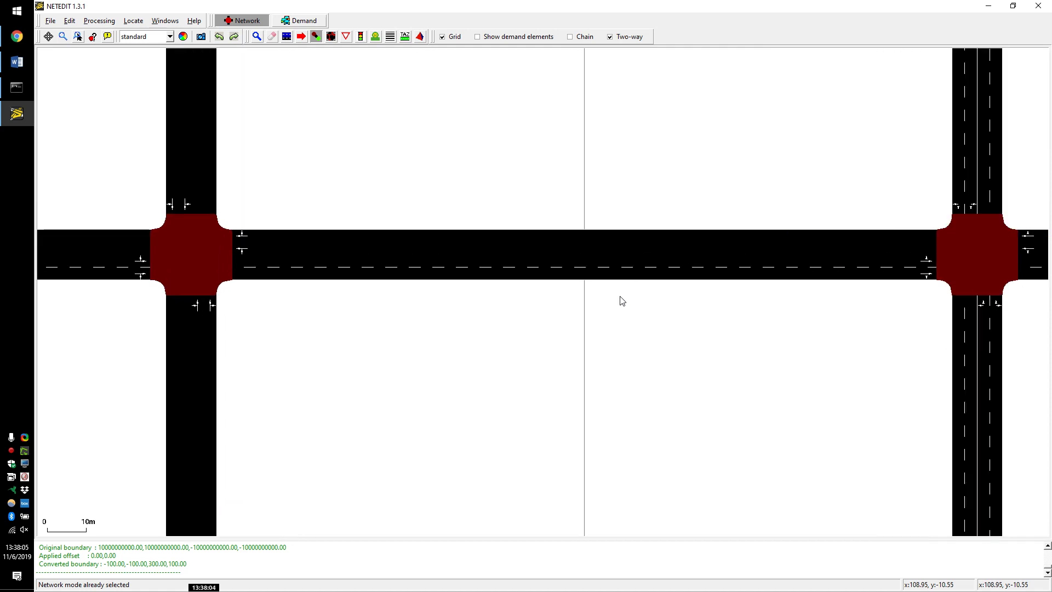
key("s")
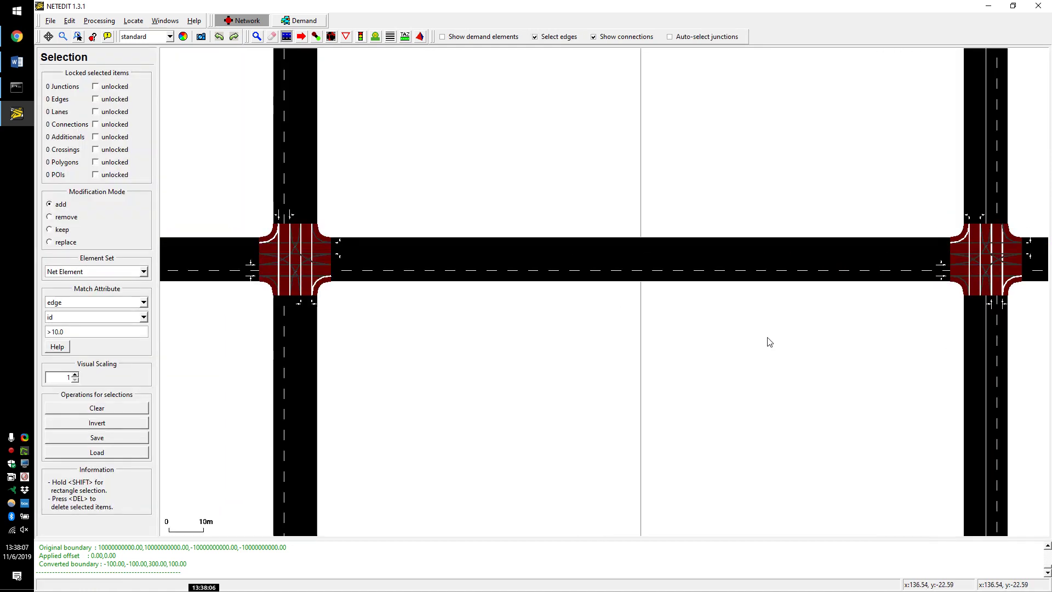
left_click_drag(766, 336, 549, 165)
key("Delete")
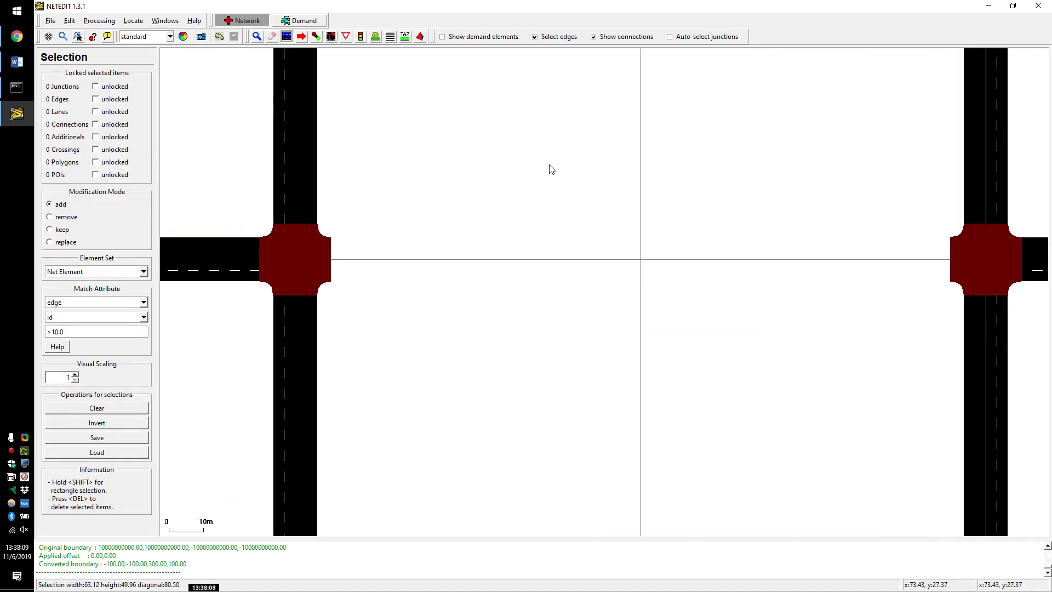
key("e")
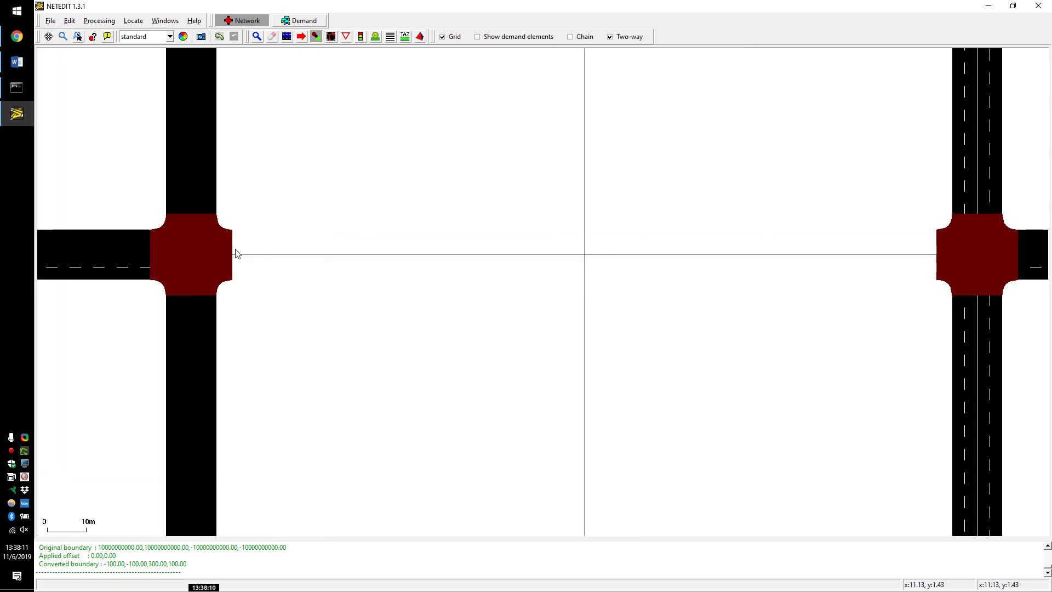
Step: Draw roads from both intersections to a new junction midway between them
left_click(191, 256)
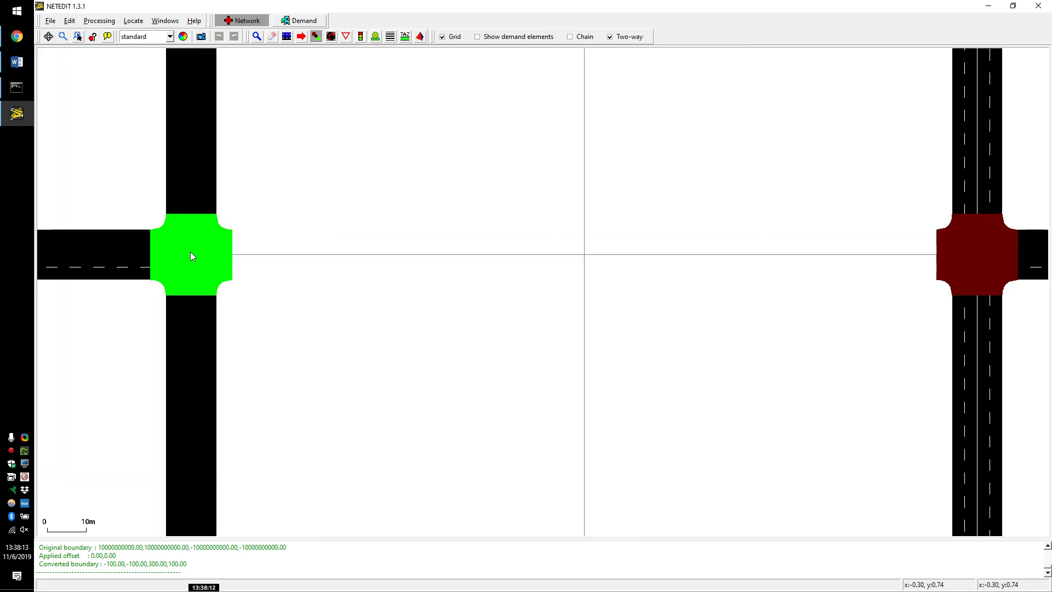
left_click(588, 259)
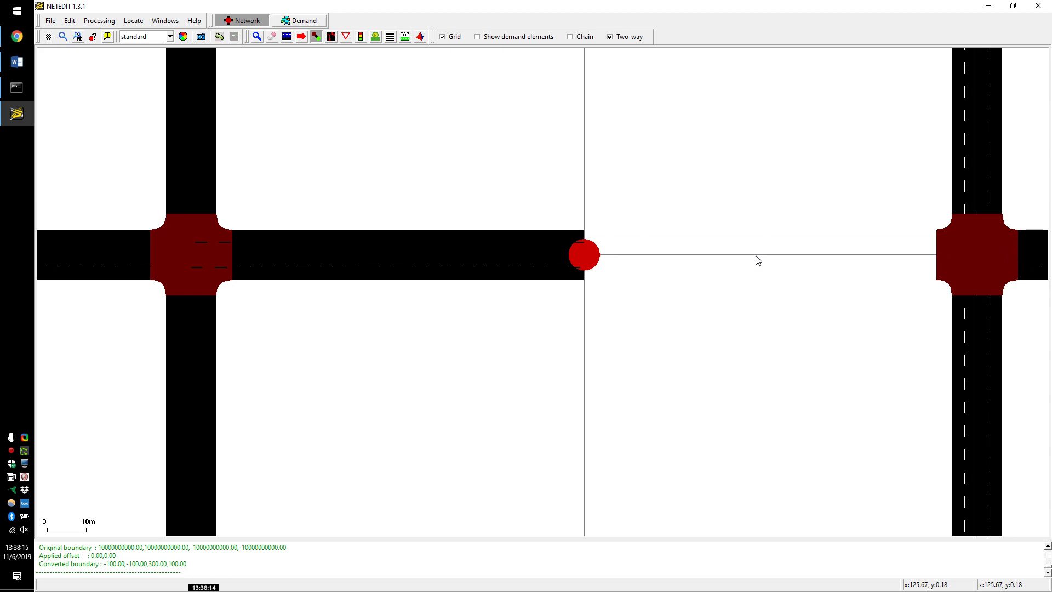
left_click(983, 257)
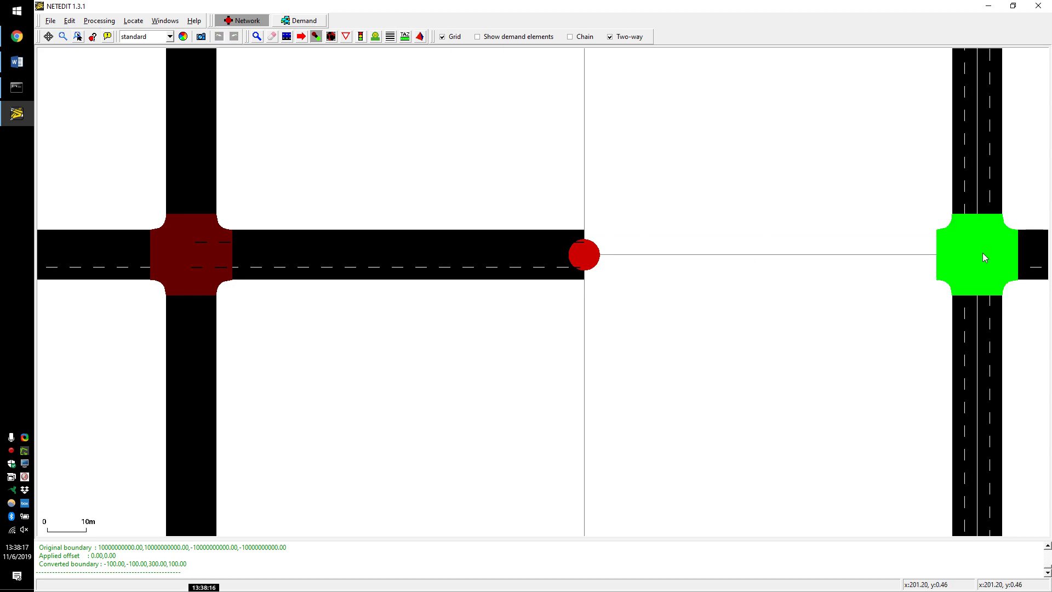
left_click(576, 257)
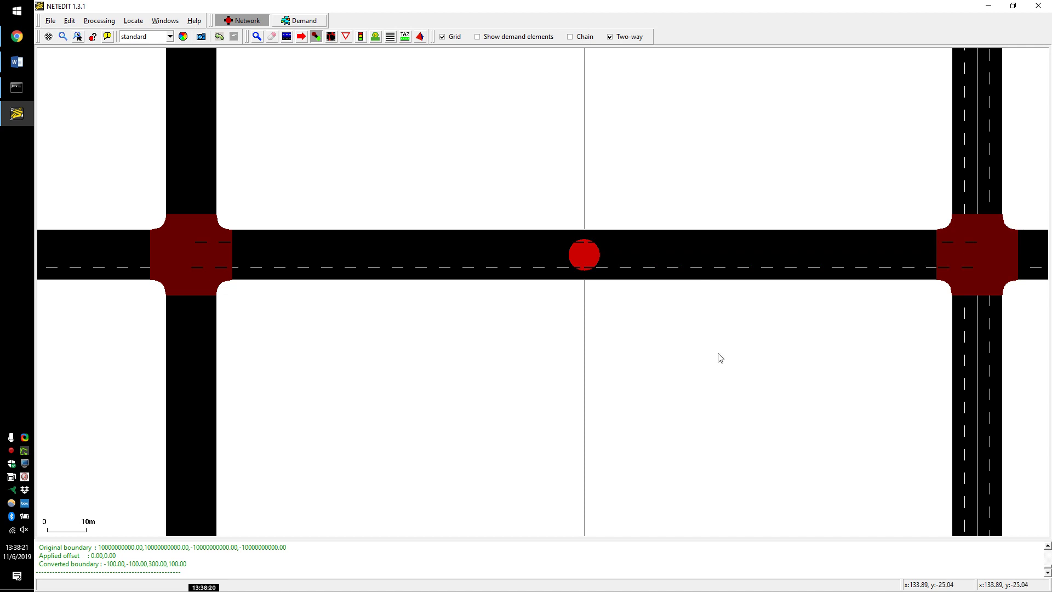
Step: Add a road from the south into the centre junction and recompute junctions
scroll(648, 353, "down", 4)
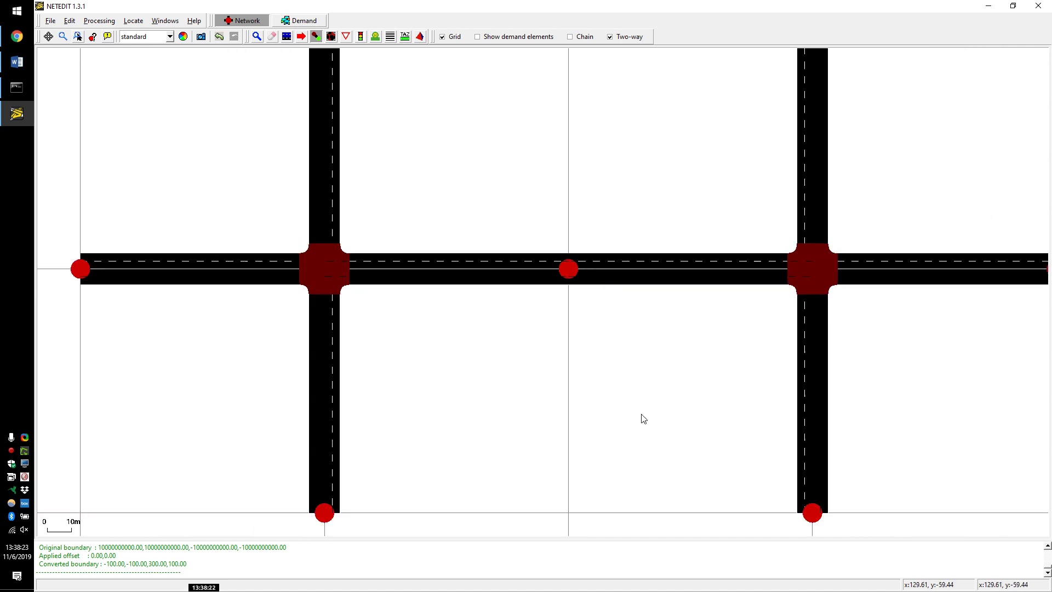
left_click_drag(633, 404, 624, 321)
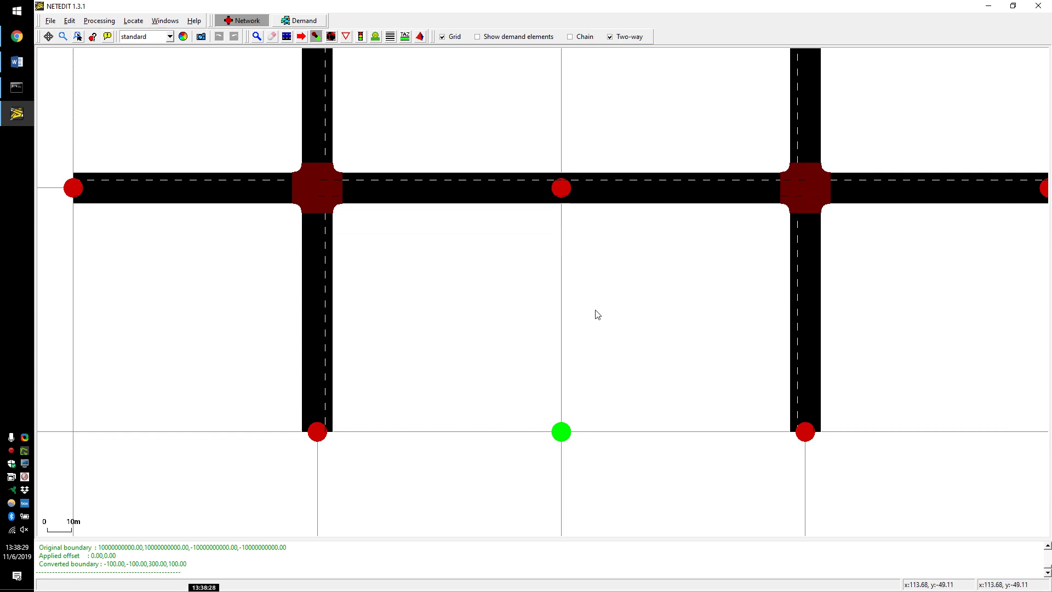
left_click(557, 191)
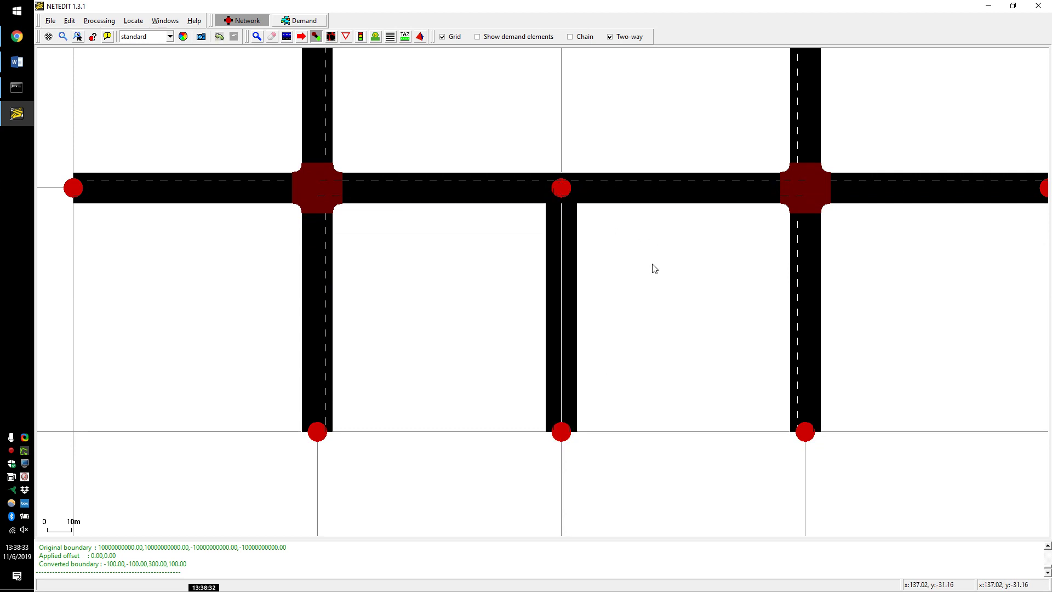
key("F5")
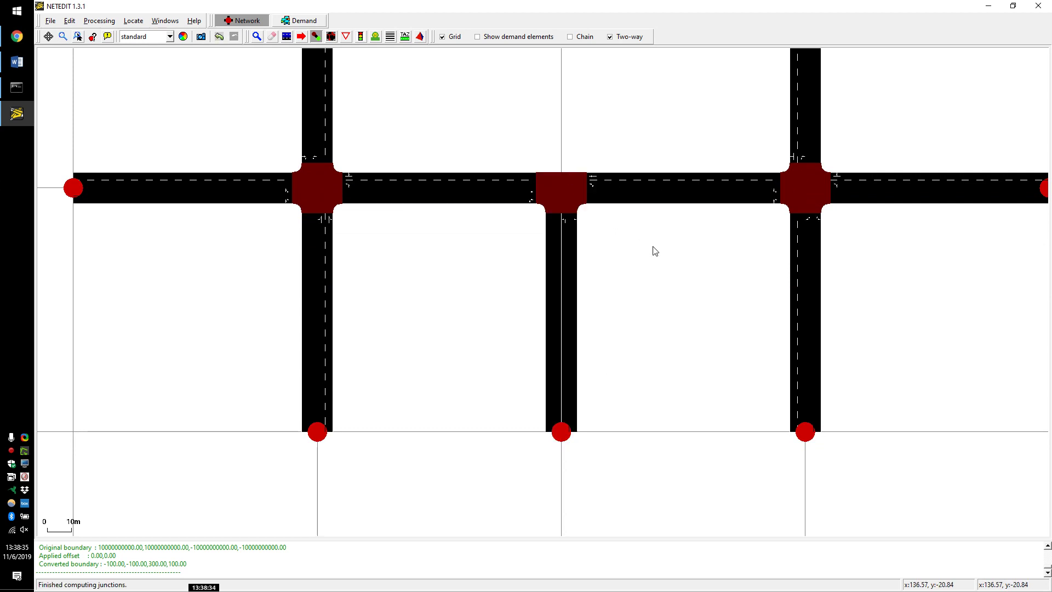
scroll(573, 183, "up", 4)
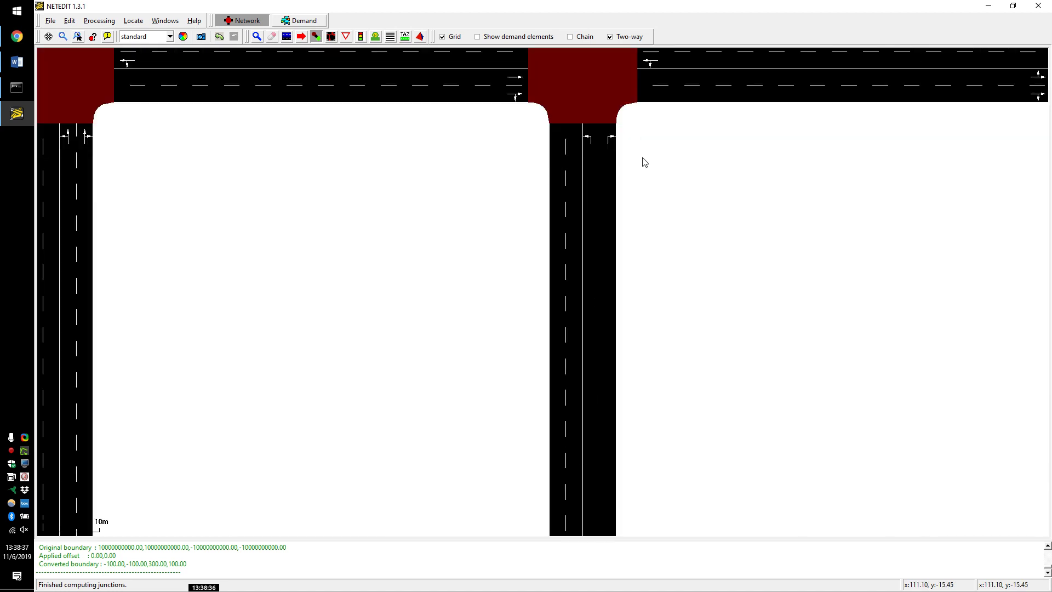
left_click_drag(675, 205, 650, 435)
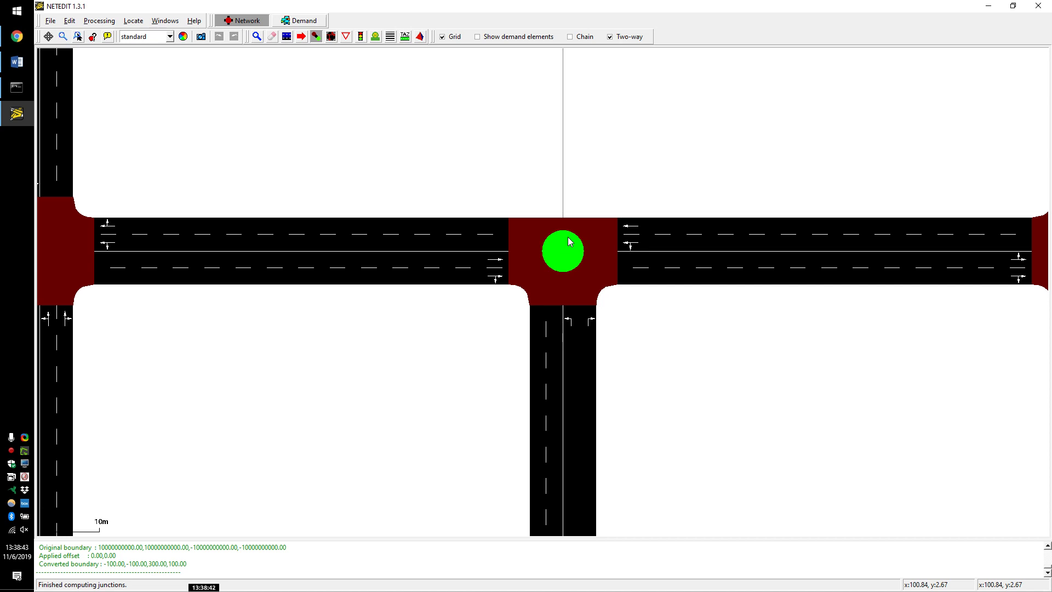
key("Escape")
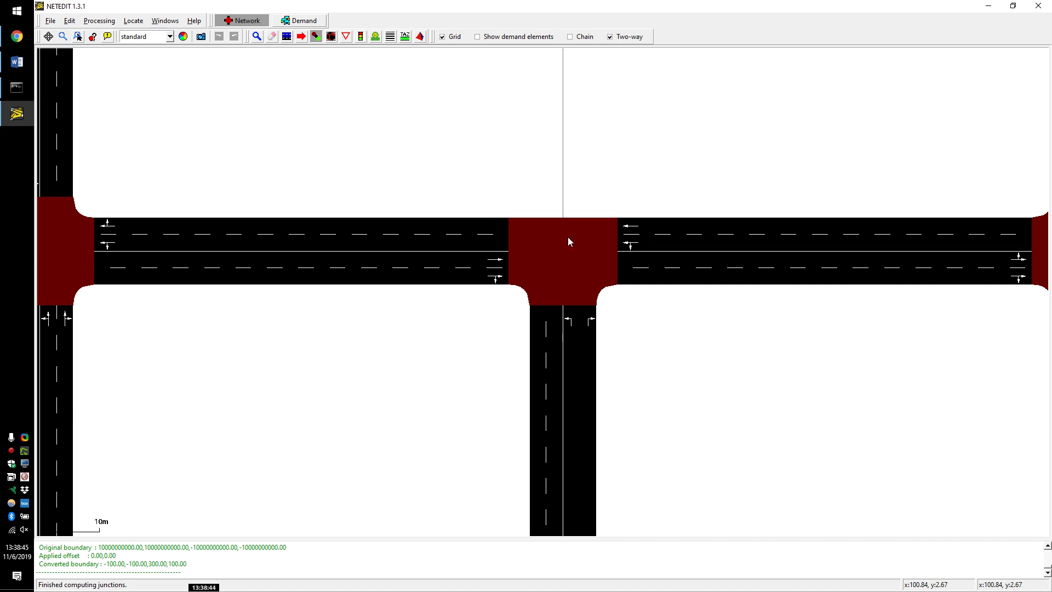
Step: In Inspect mode, pan along the southern road to the T-junction and east intersection
key("s")
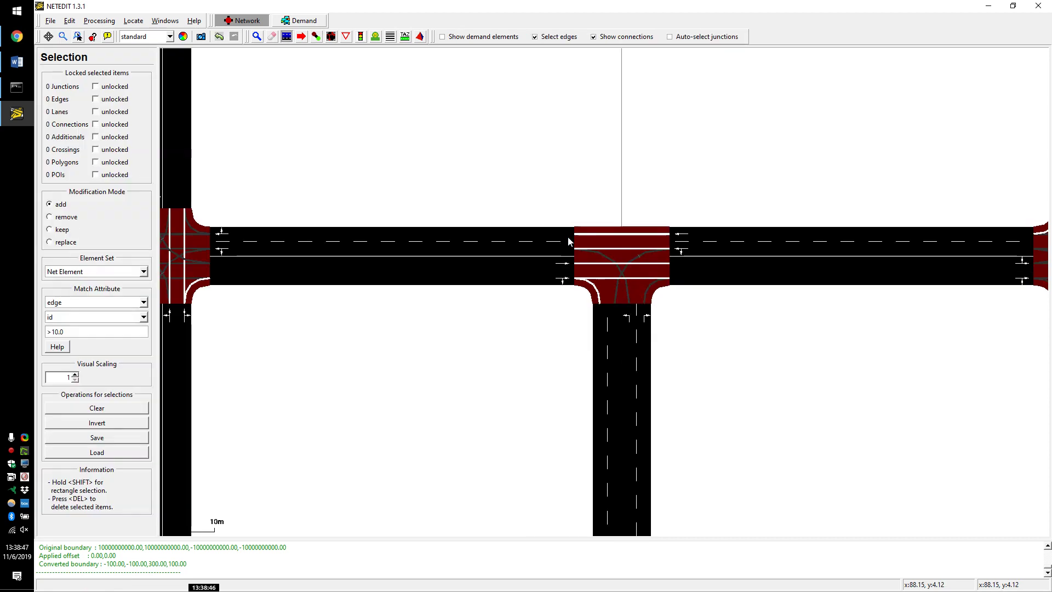
left_click_drag(727, 396, 599, 370)
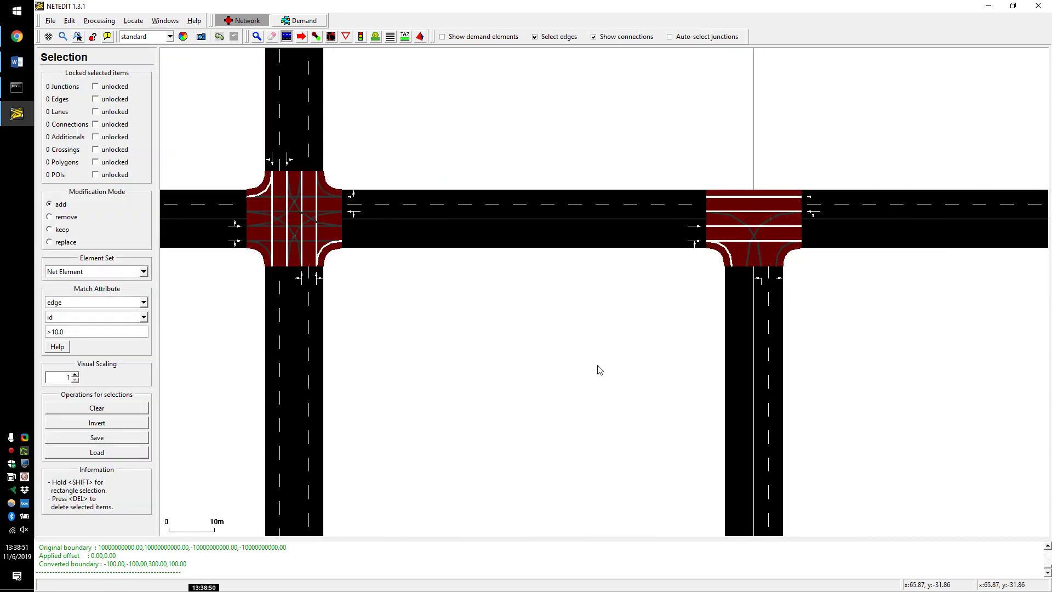
key("i")
left_click_drag(542, 416, 469, 195)
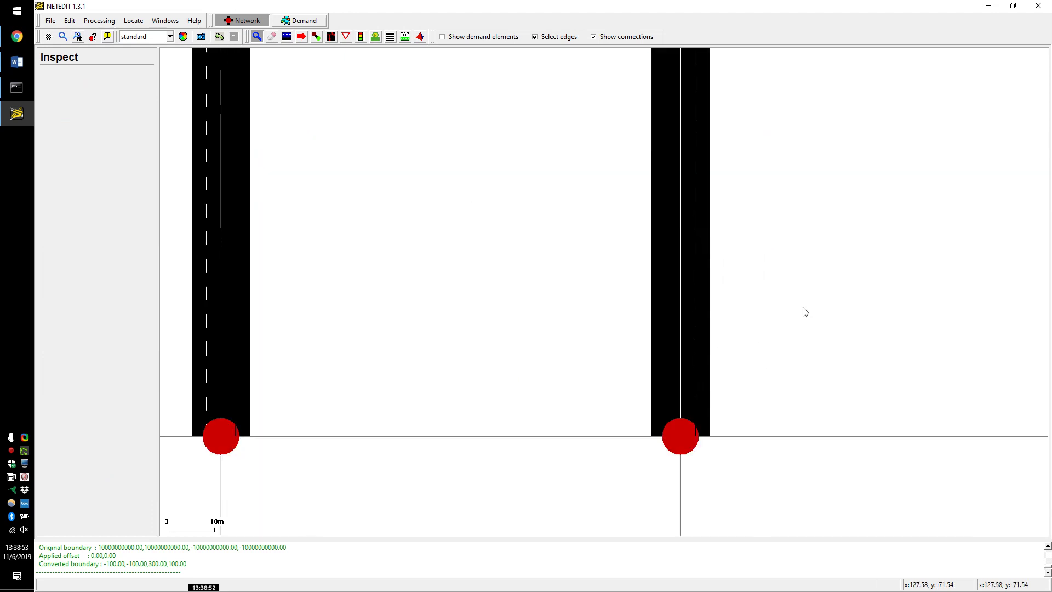
scroll(662, 416, "up", 2)
mouse_move(841, 440)
left_mouse_down()
mouse_move(745, 291)
mouse_move(754, 446)
left_mouse_up()
left_click_drag(750, 219, 742, 444)
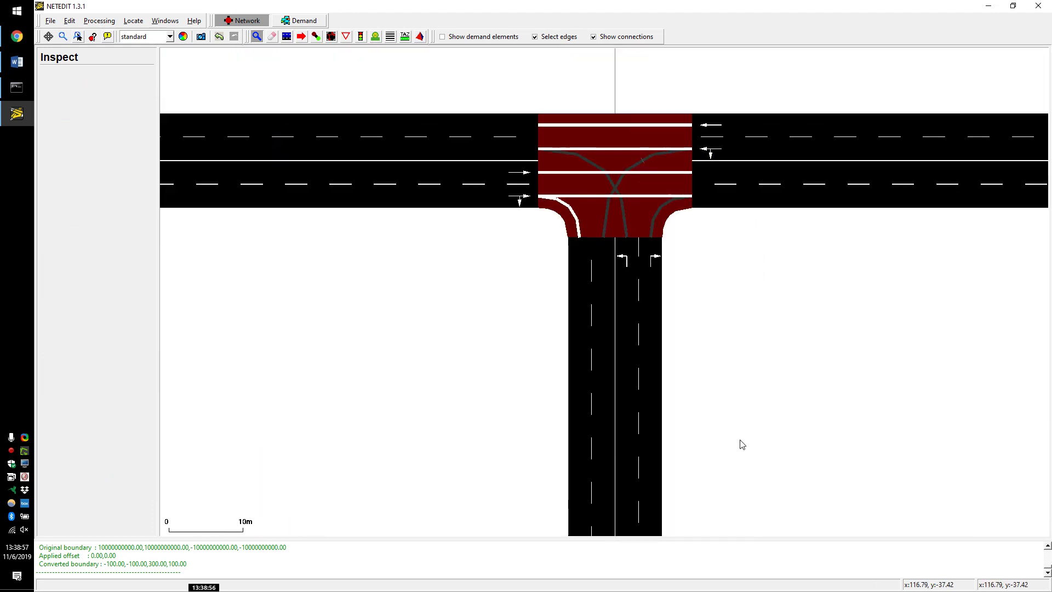
left_click_drag(817, 289, 485, 257)
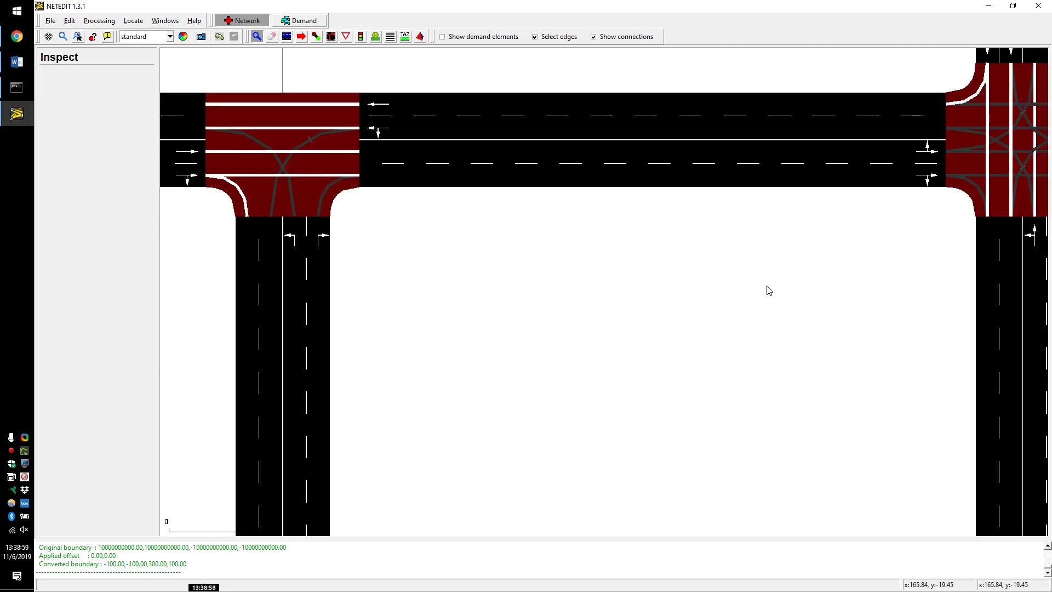
left_click_drag(1019, 143, 740, 158)
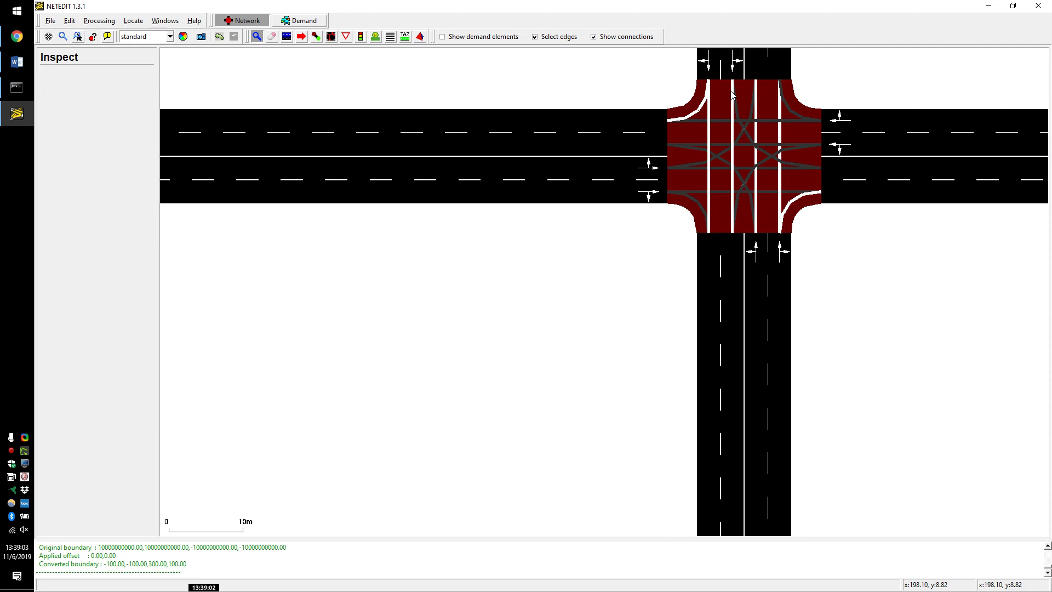
left_click_drag(875, 310, 824, 405)
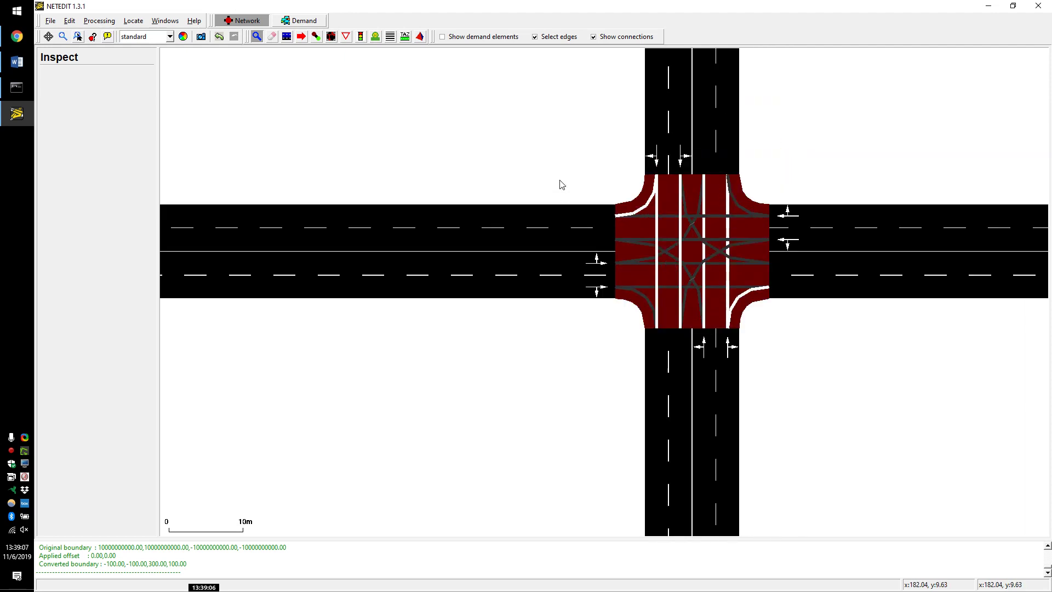
key("F2")
Step: Confirm that north road gneE10 and west road gneE26 both have priority -1
left_click(677, 112)
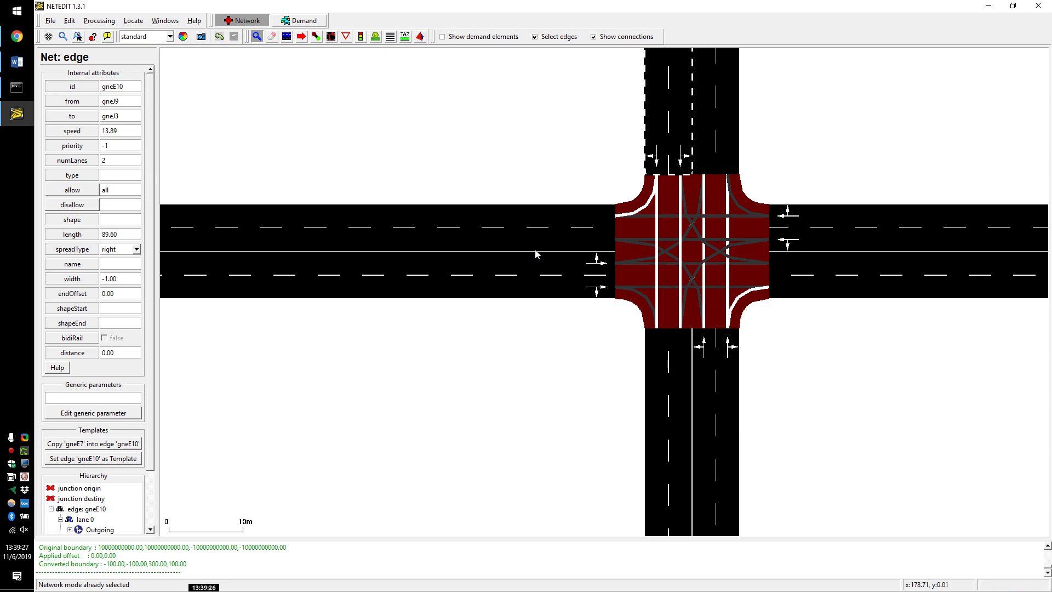
left_click(525, 222)
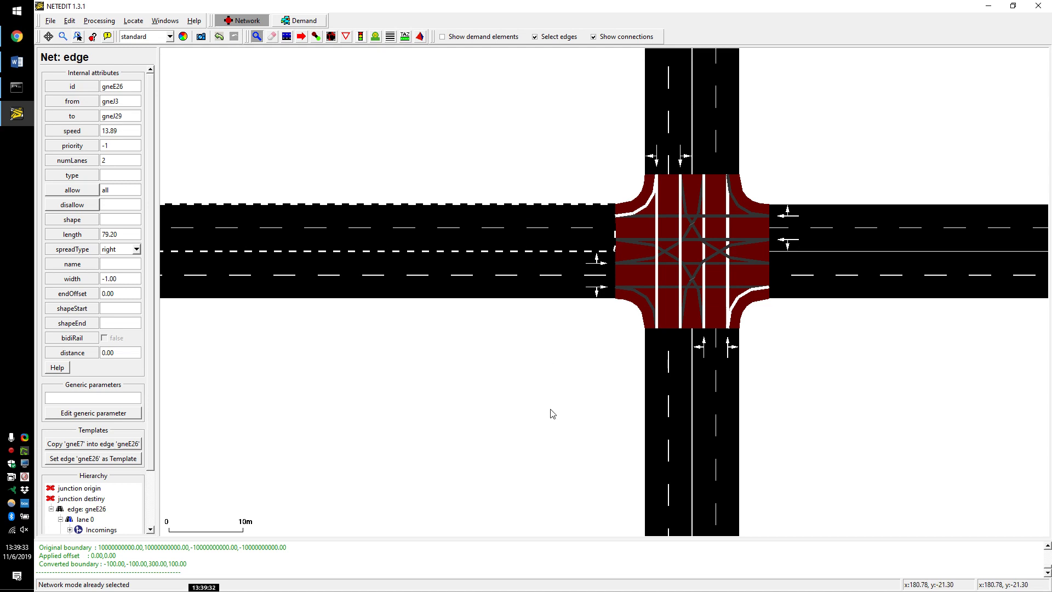
left_click_drag(556, 404, 625, 365)
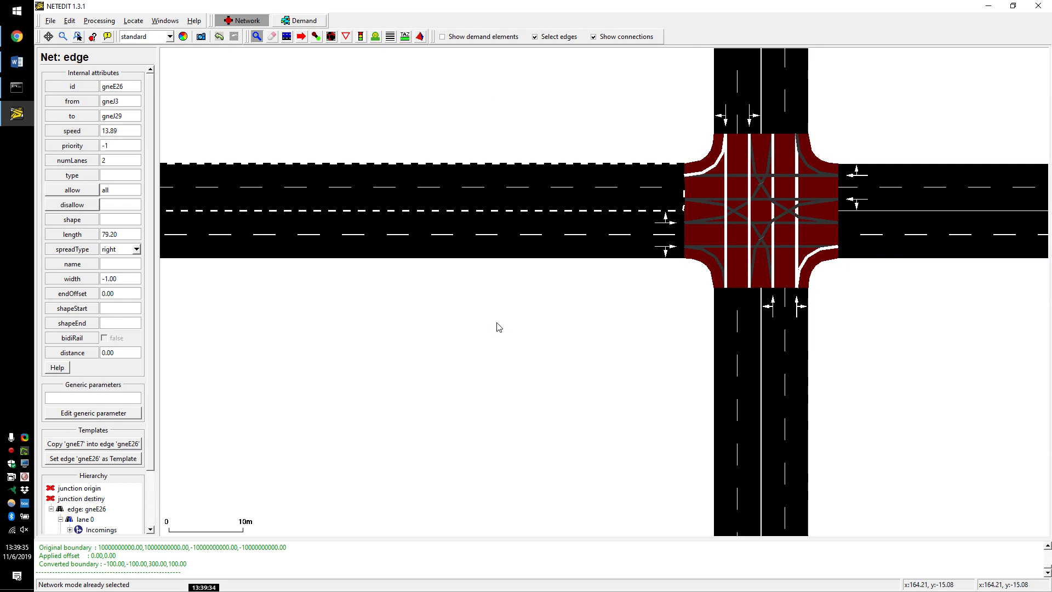
Step: Select the west and east road edges and give all four priority 1, recomputing junctions
key("s")
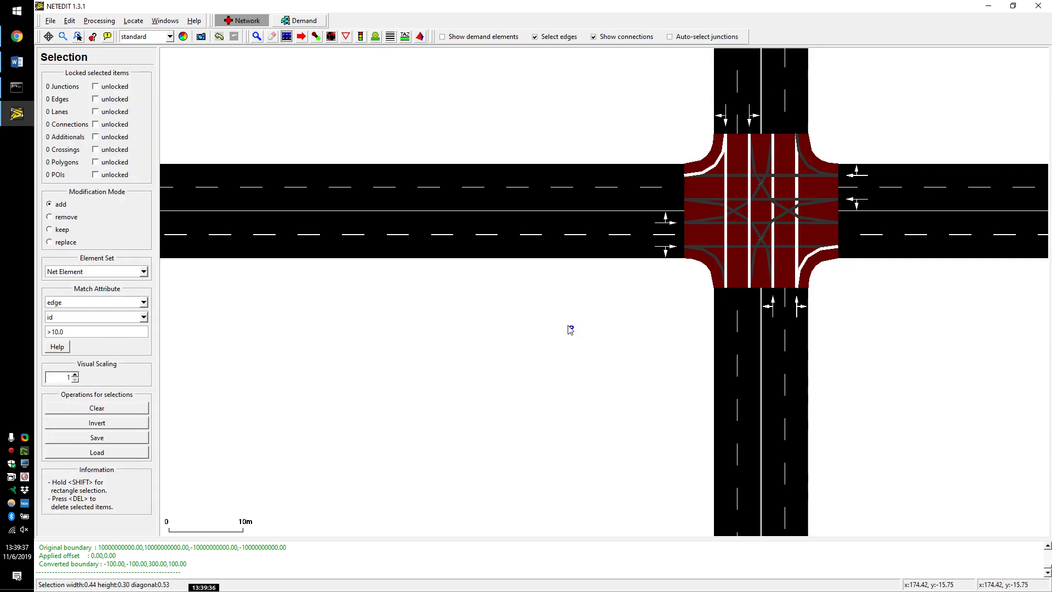
left_click(462, 210, "shift")
left_click_drag(1047, 341, 949, 183, "shift")
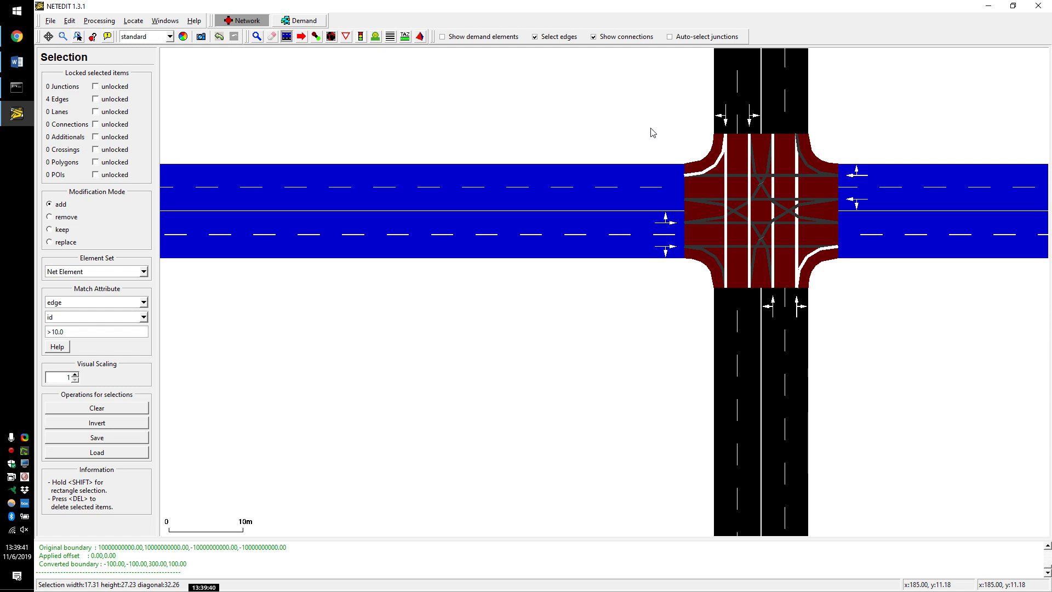
key("i")
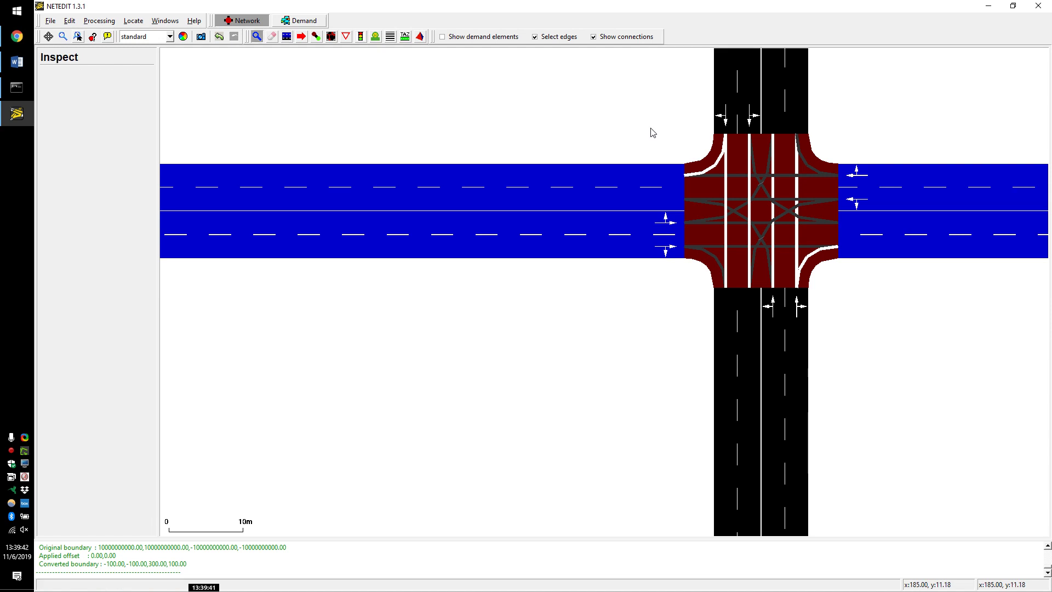
left_click(495, 177)
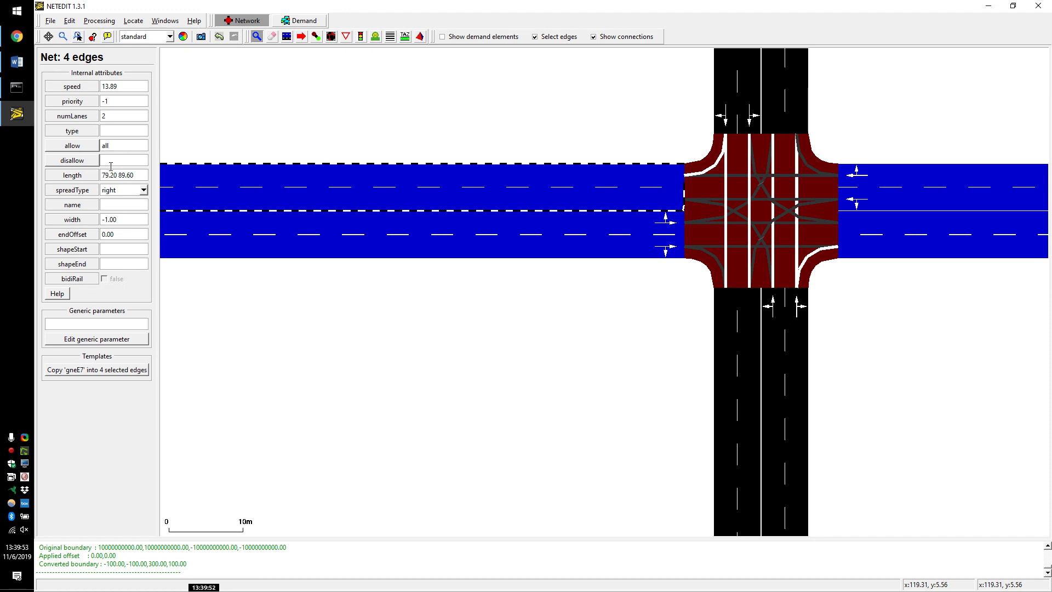
double_click(103, 101)
type("1")
left_click(237, 113)
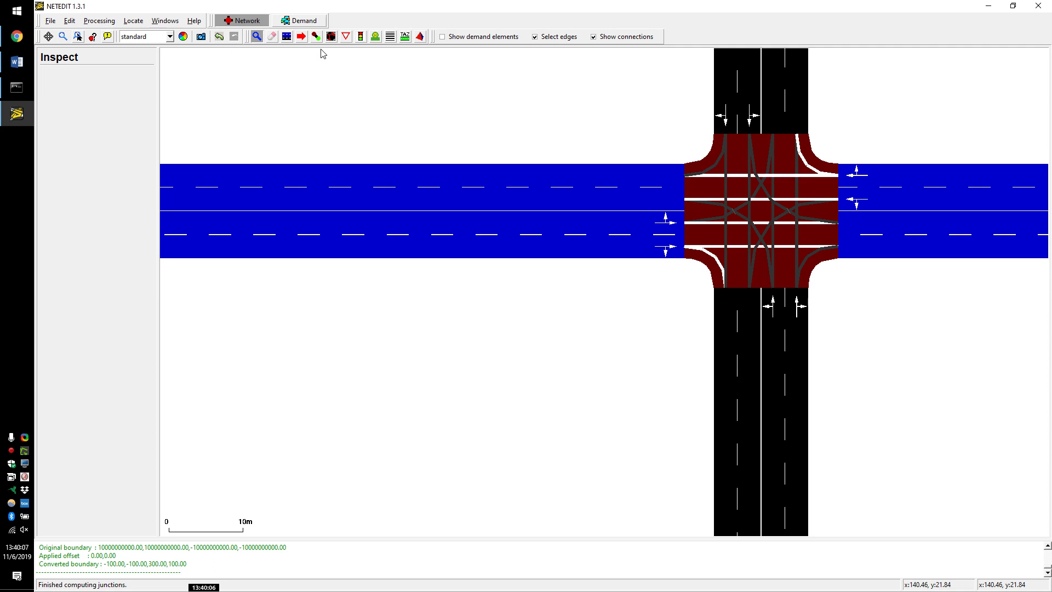
Step: Pan and zoom the view across to the second four-way intersection
key("s")
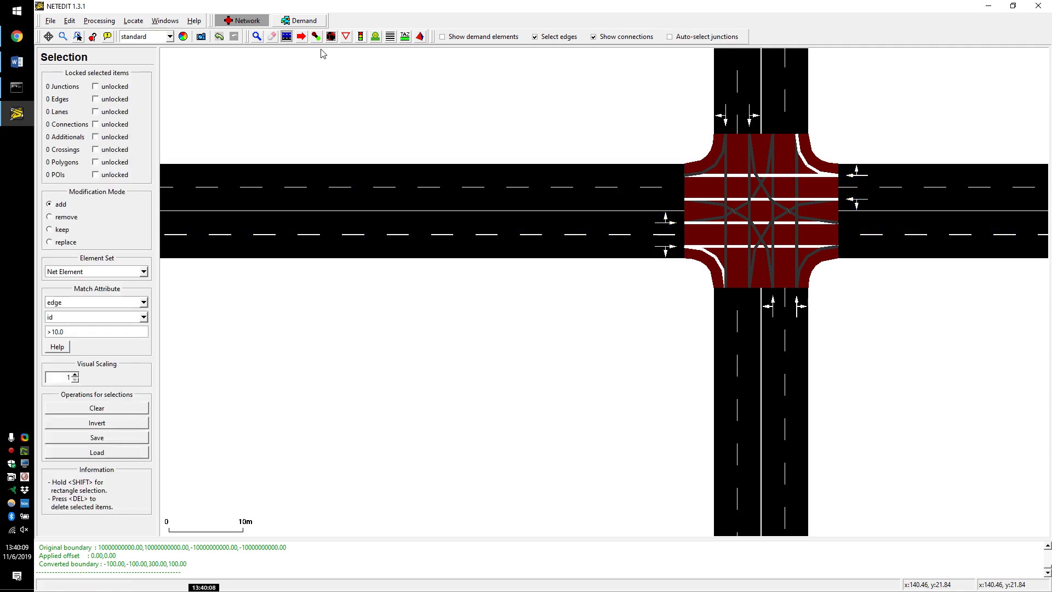
key("i")
left_click_drag(516, 59, 408, 123)
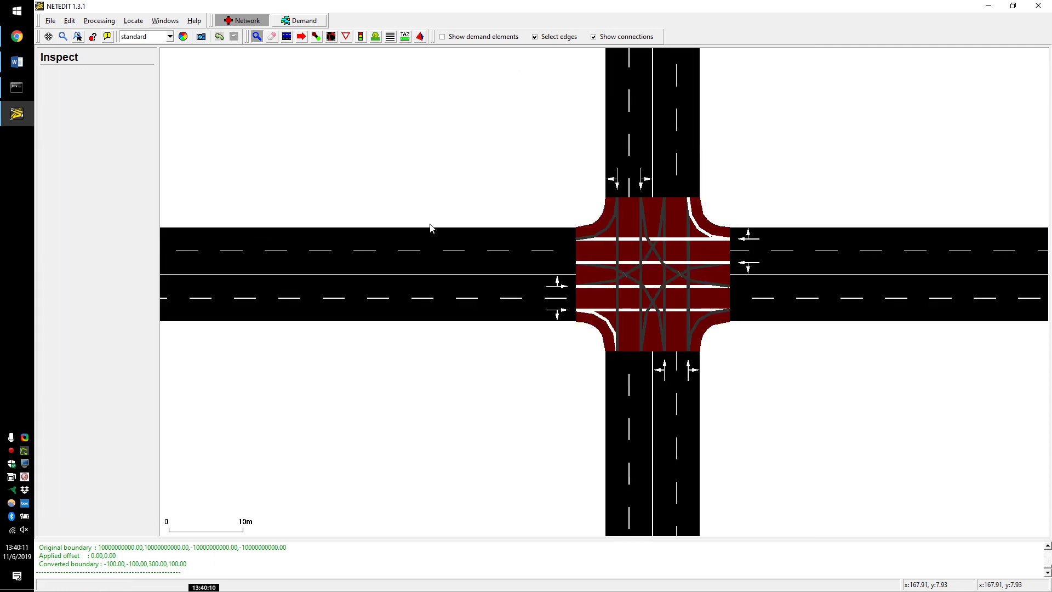
scroll(518, 165, "down", 3)
scroll(471, 300, "down", 2)
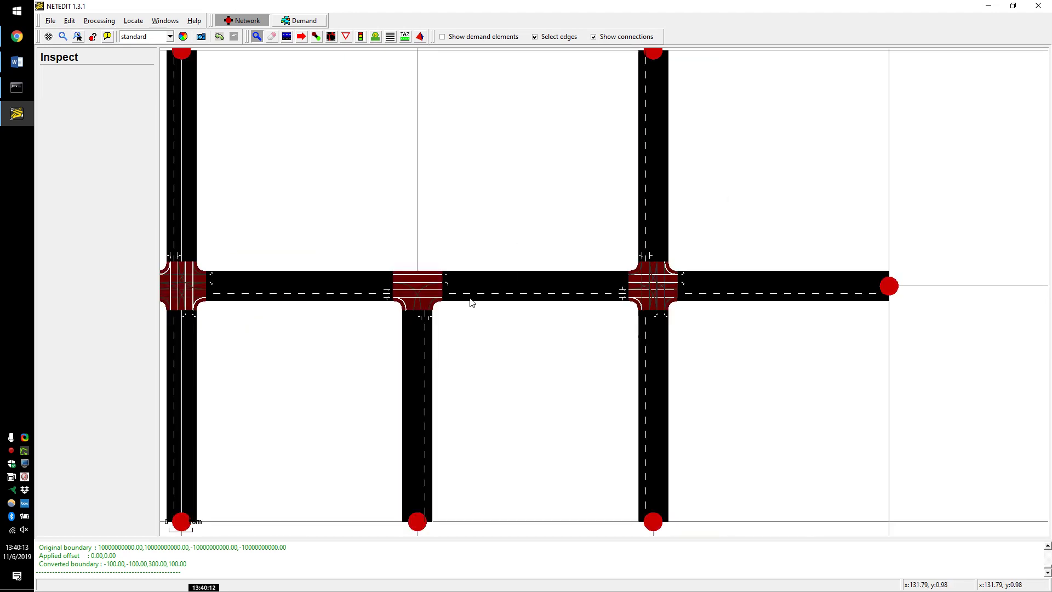
left_click_drag(339, 368, 474, 356)
scroll(317, 274, "up", 3)
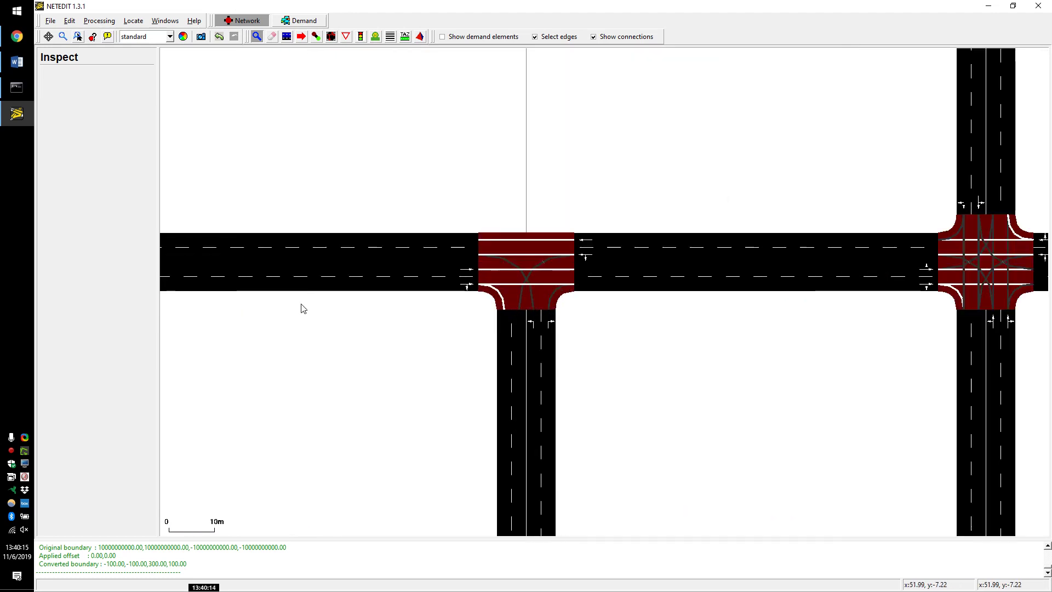
left_click_drag(301, 305, 728, 390)
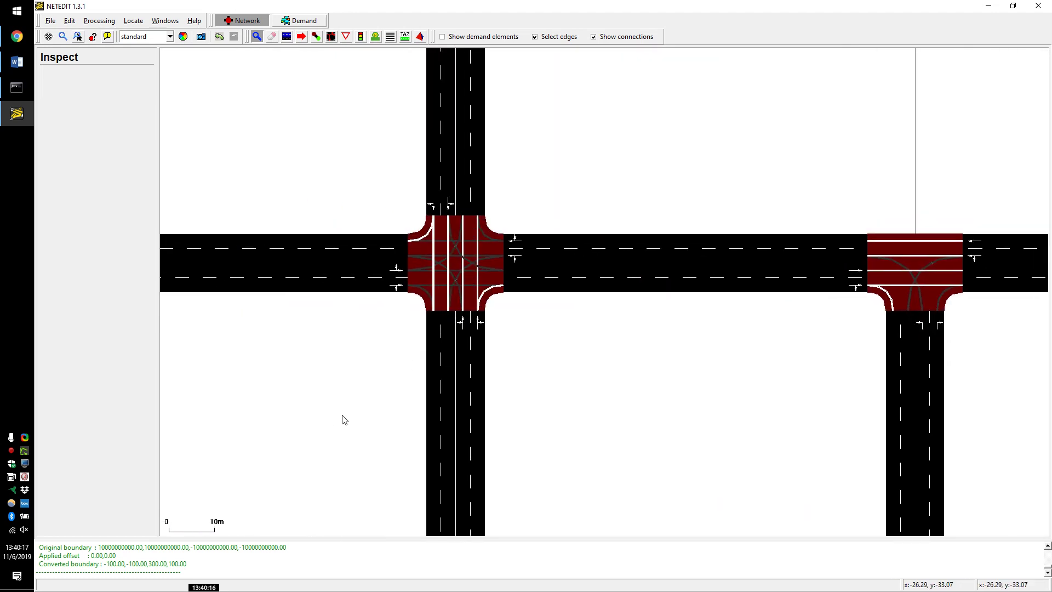
left_click_drag(343, 421, 459, 423)
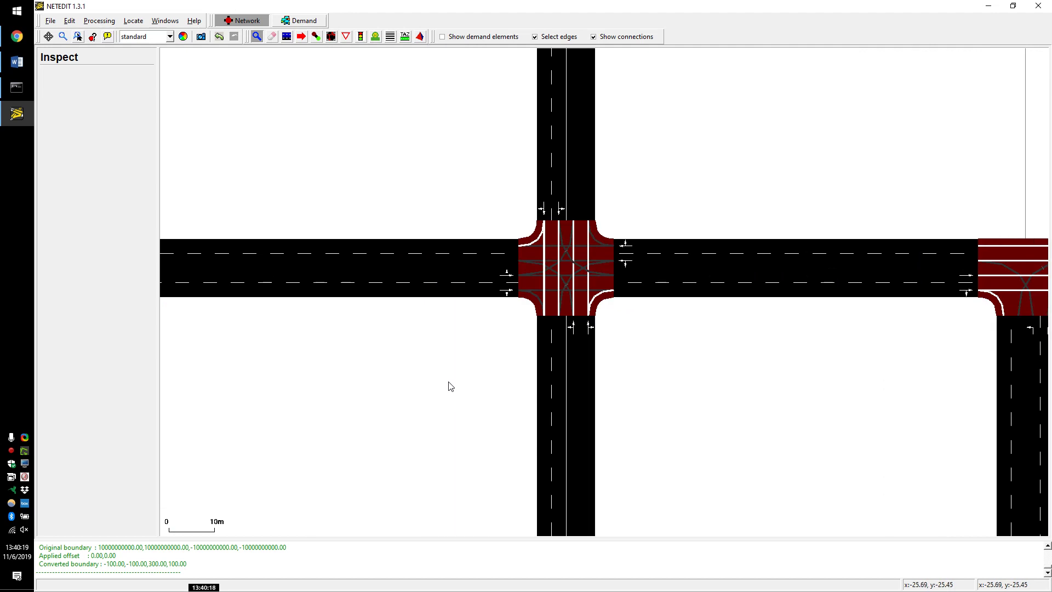
scroll(505, 267, "up", 2)
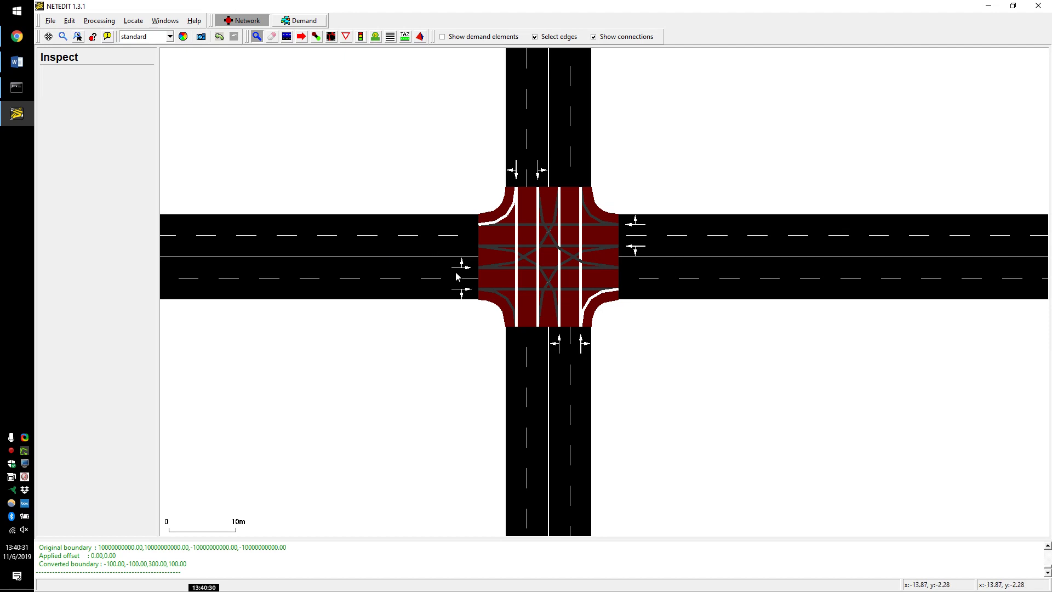
Step: Inspect edge gneE0, then try connecting lane gneE0_1 in Connection mode and cancel it
left_click(426, 273)
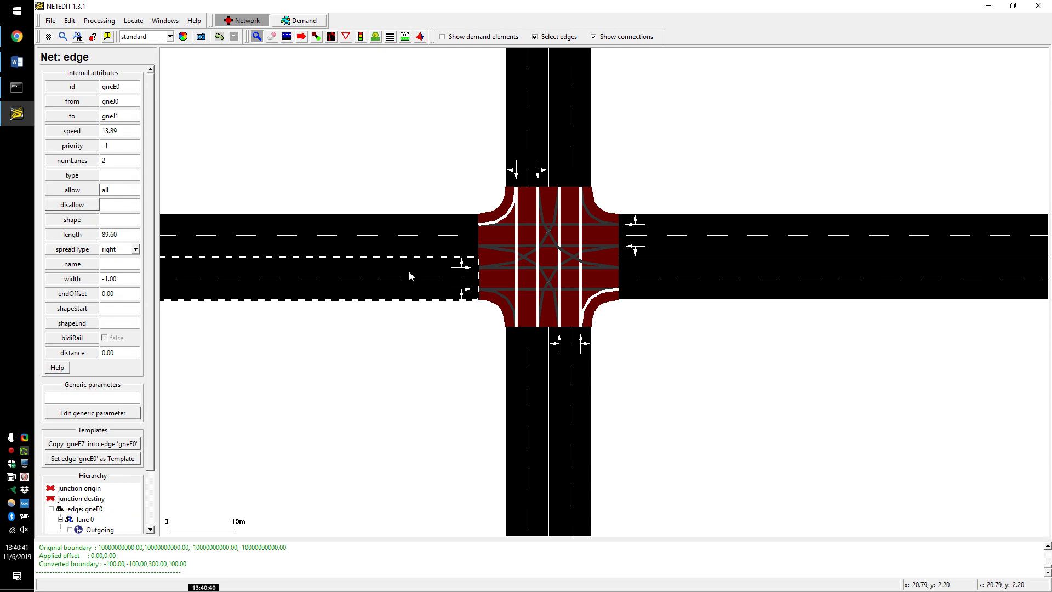
left_click(77, 21)
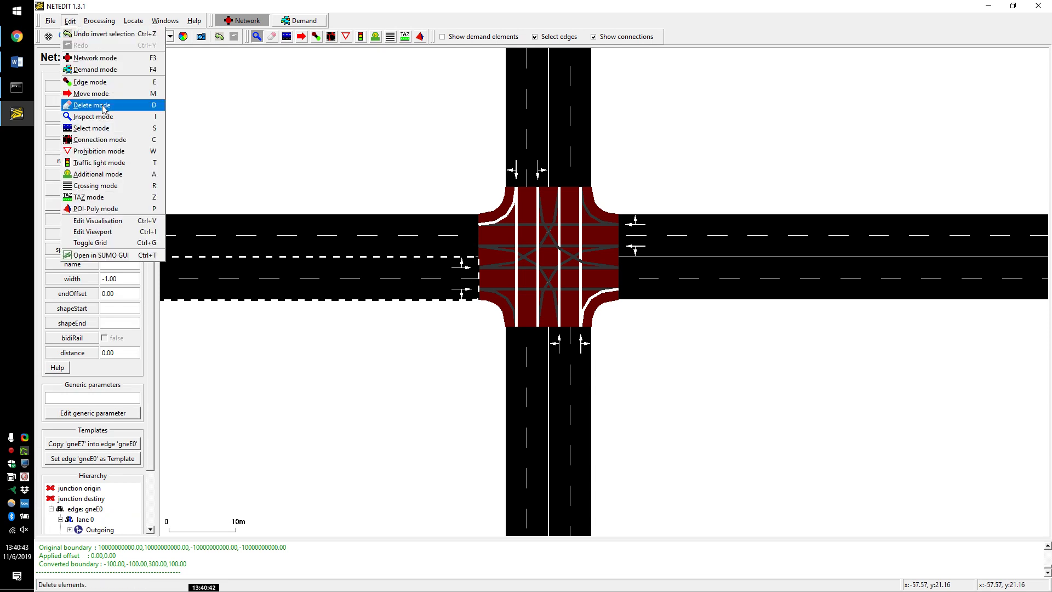
left_click(103, 139)
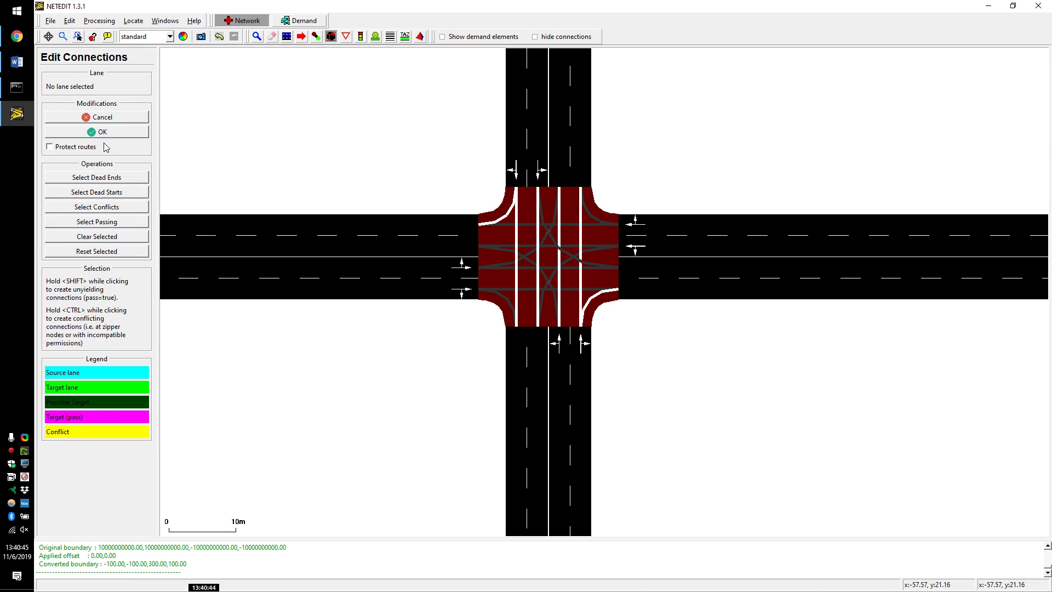
left_click(430, 267)
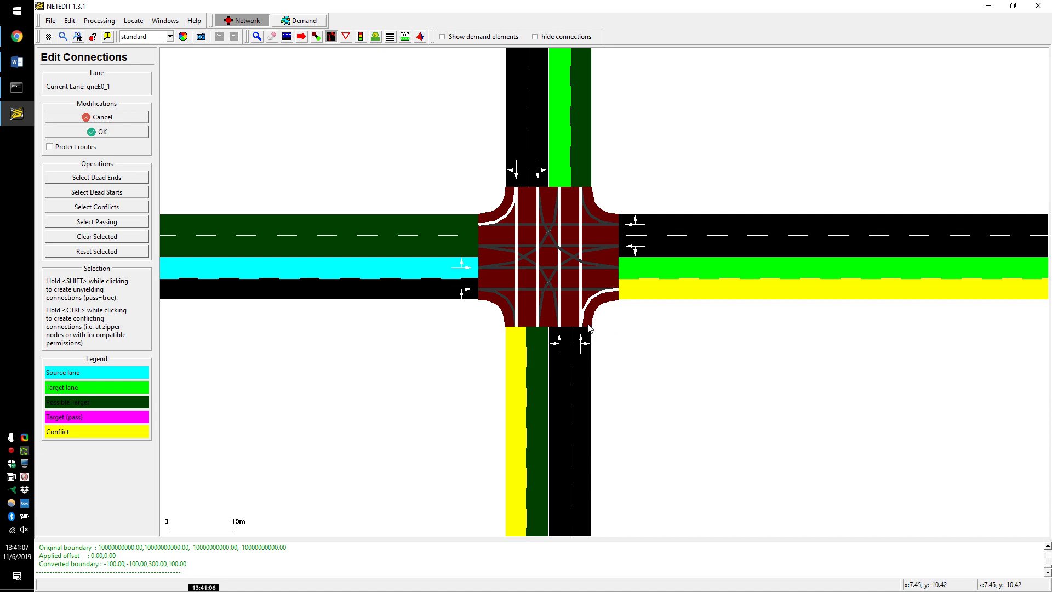
left_click(511, 357)
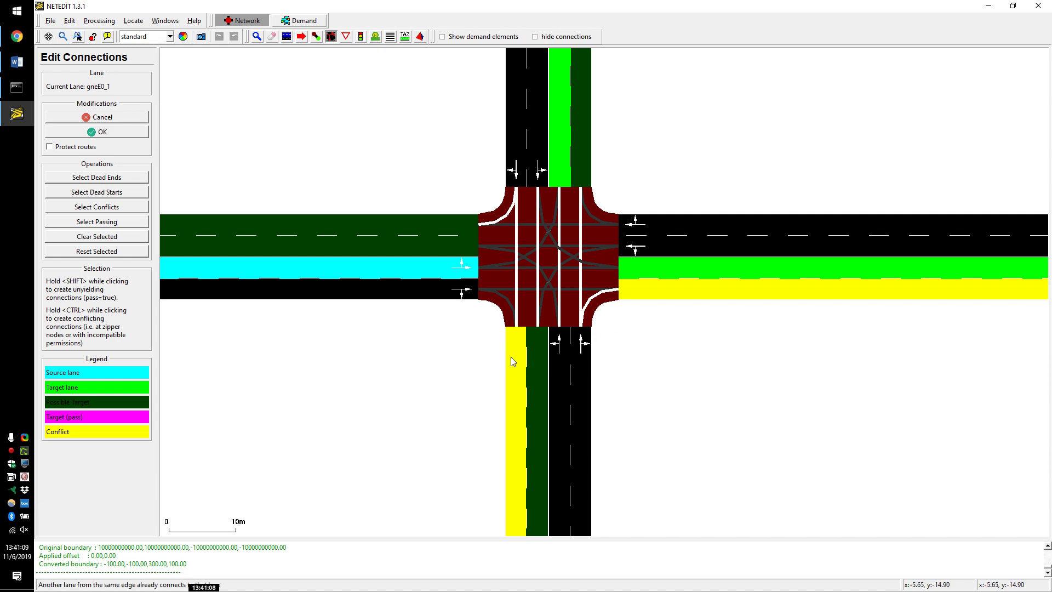
left_click(102, 117)
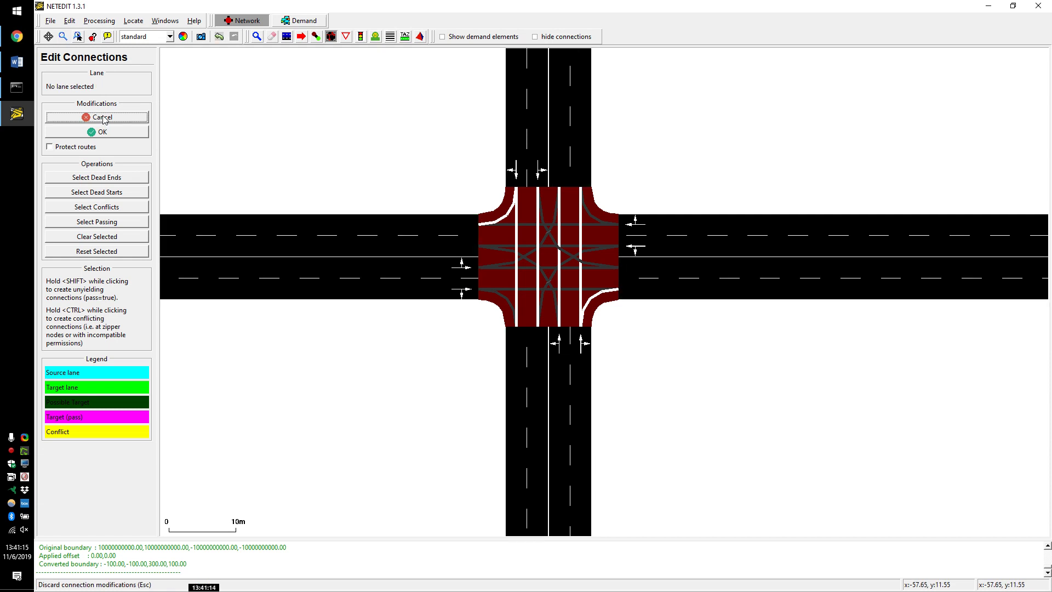
Step: Pick lane gneE0_0 as source, then dismiss the Edit mode menu without changing mode
left_click(410, 297)
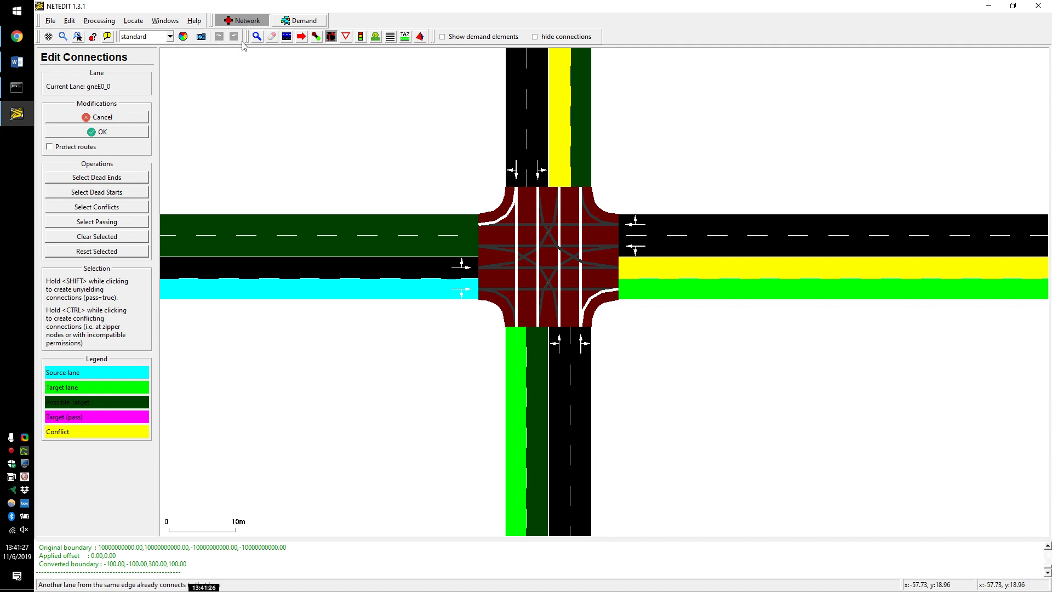
left_click(70, 21)
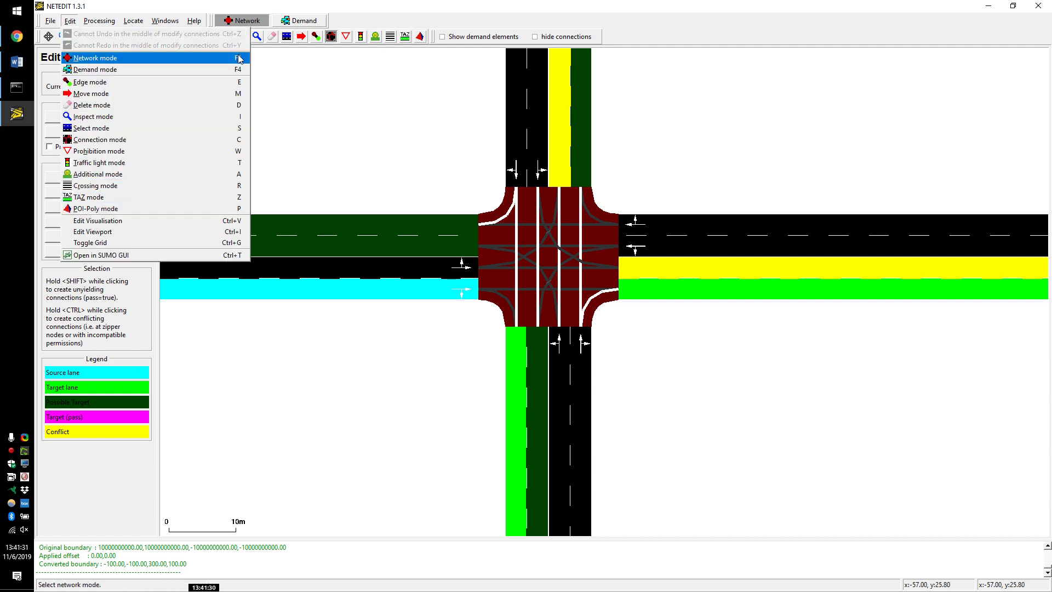
left_click(400, 124)
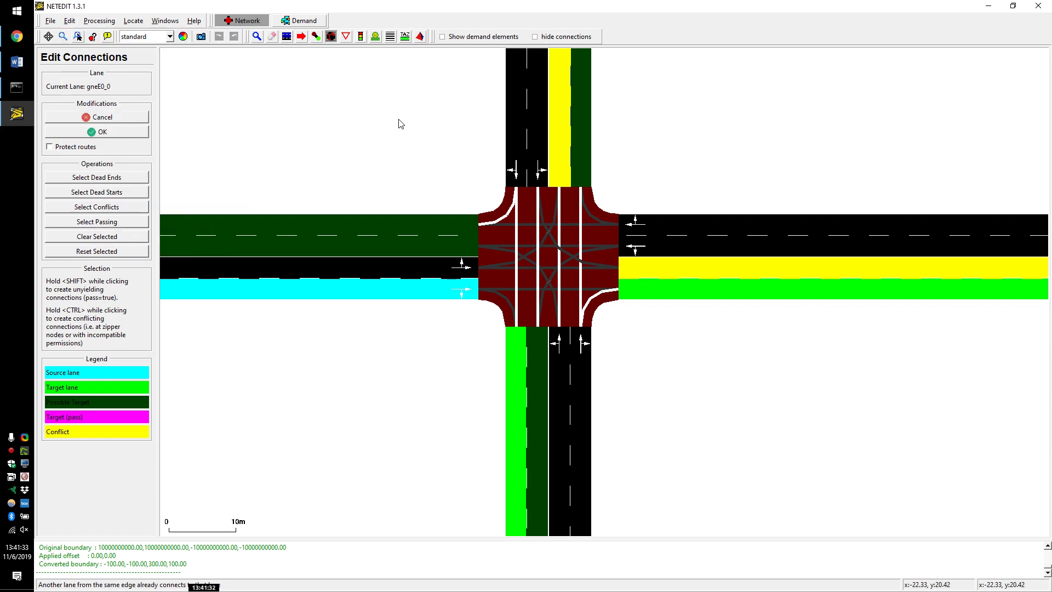
Step: Box-select both directions of the west and east roads at the second intersection
key("s")
key("i")
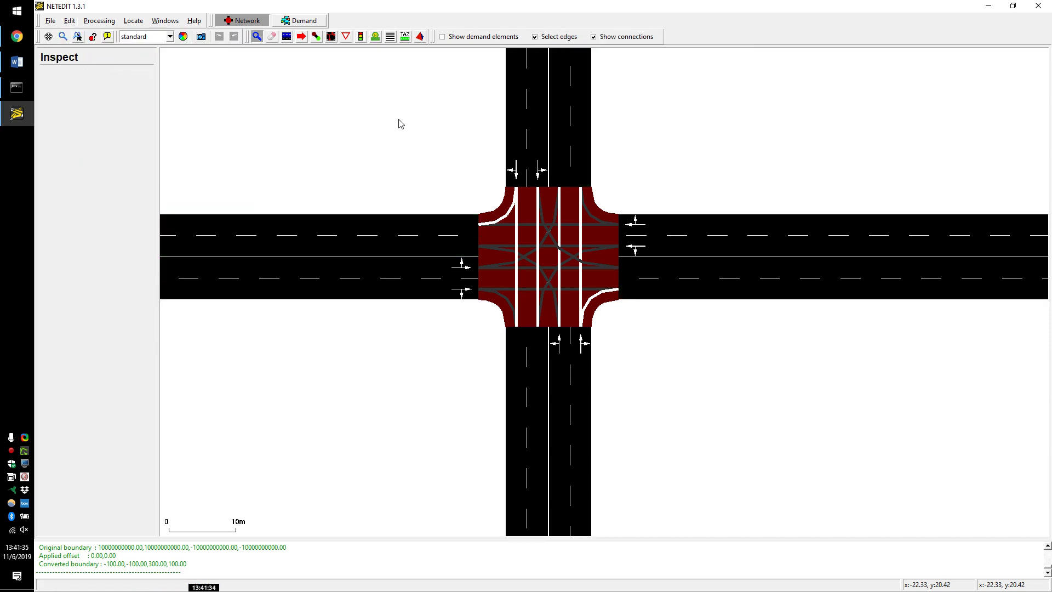
key("s")
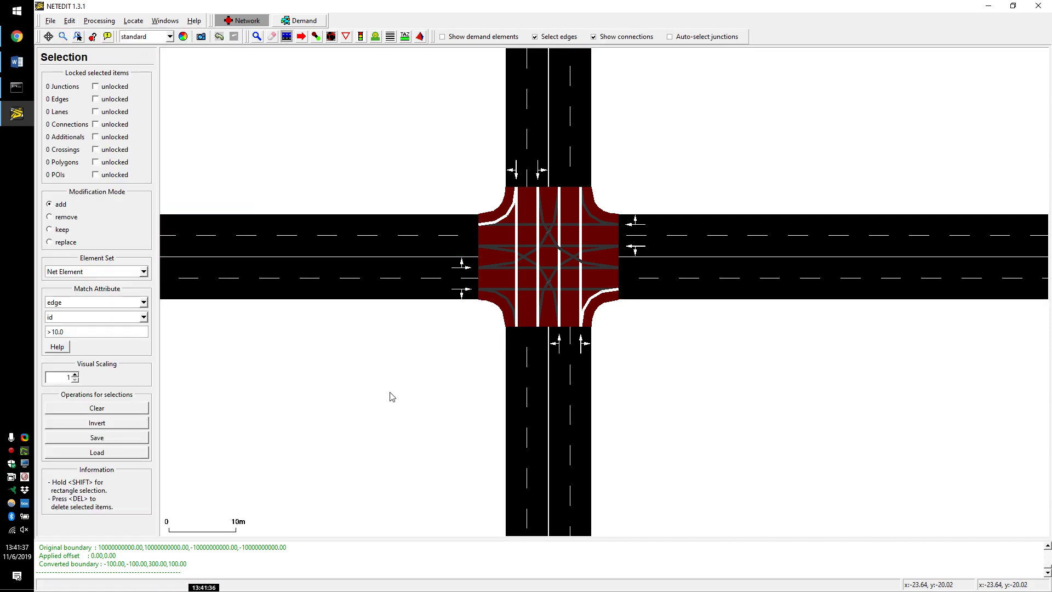
left_click_drag(392, 397, 256, 162)
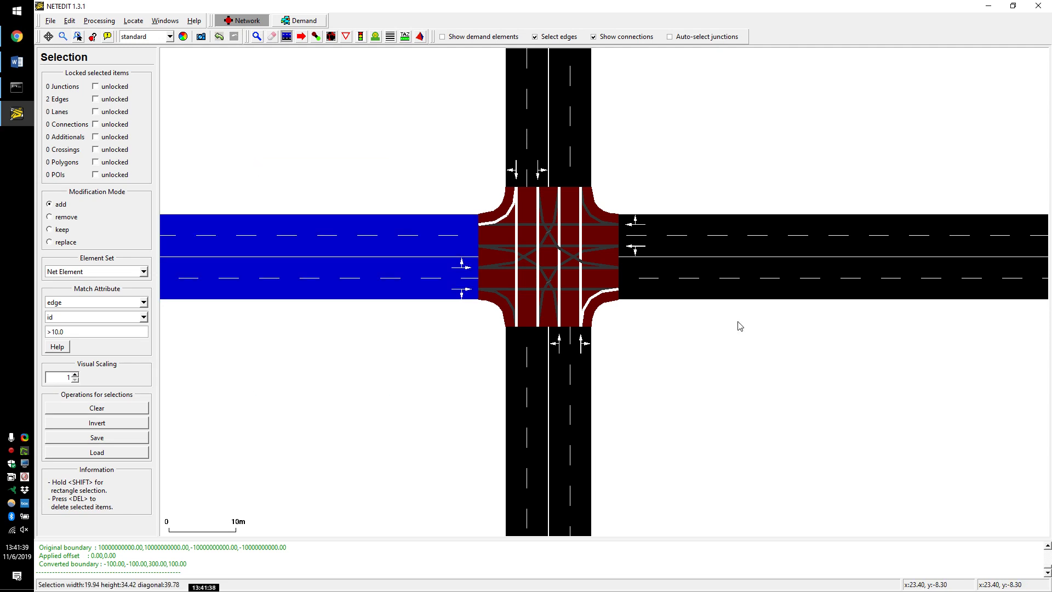
left_click_drag(846, 372, 706, 178)
Step: Set the four selected edges' priority to 1 and recompute the junctions
key("i")
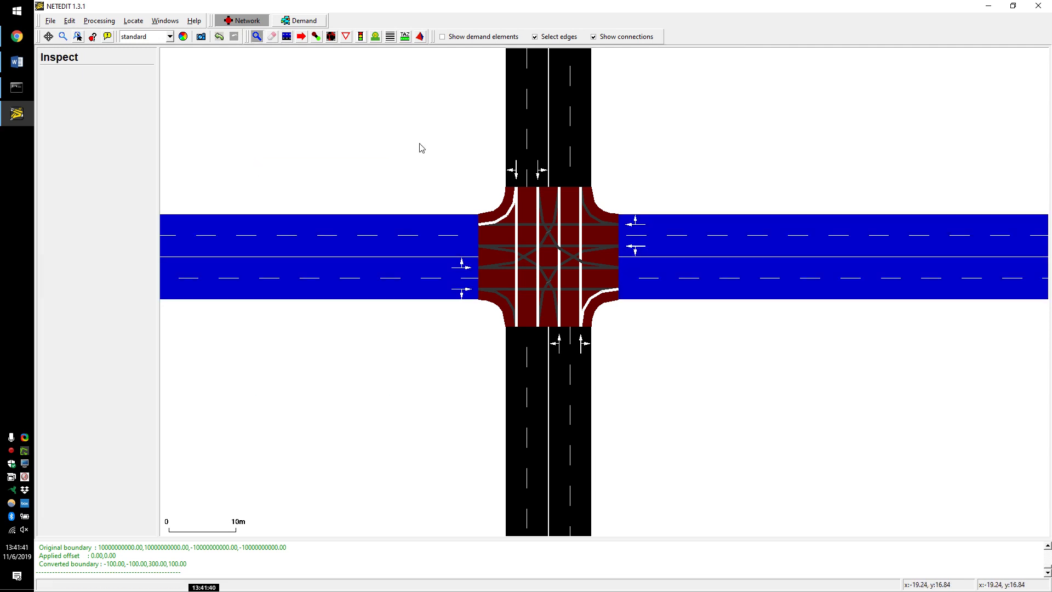
left_click(345, 228)
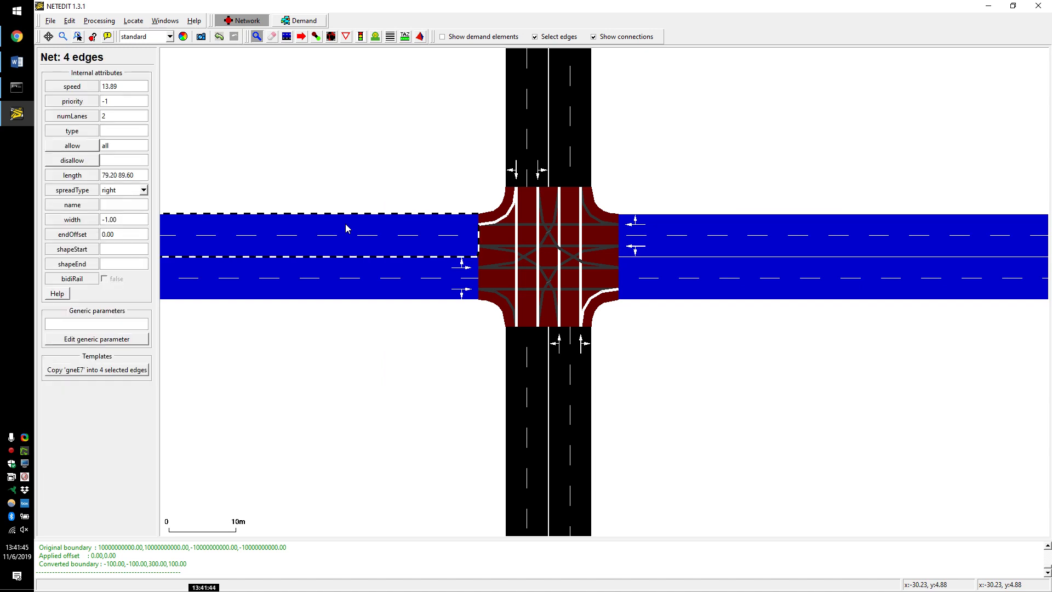
double_click(117, 103)
type("1")
left_click(299, 374)
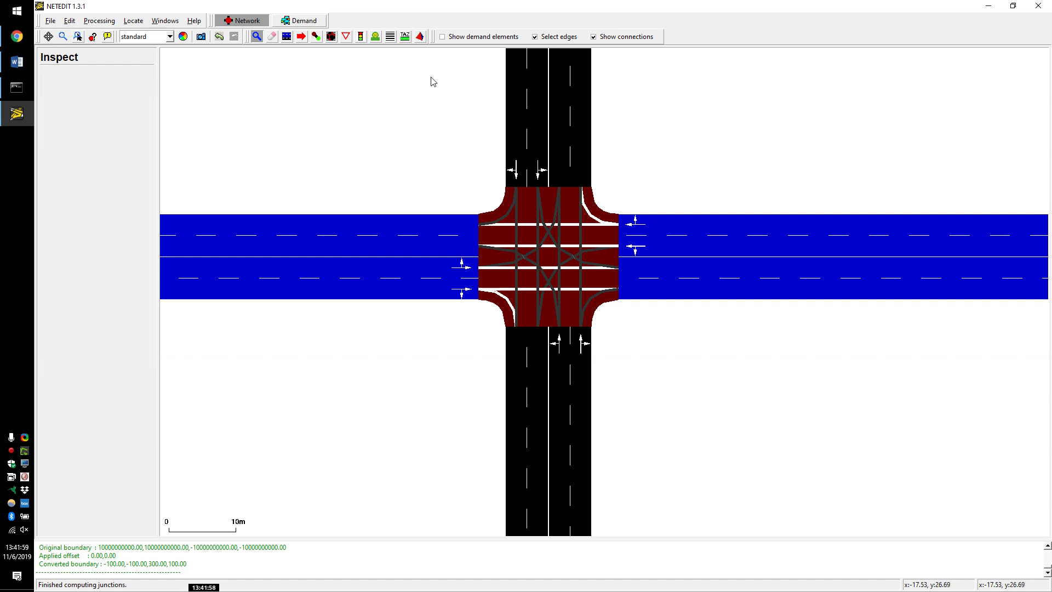
Step: Clear the edge selection and zoom out to show both crossings and the T-junction
key("s")
key("Escape")
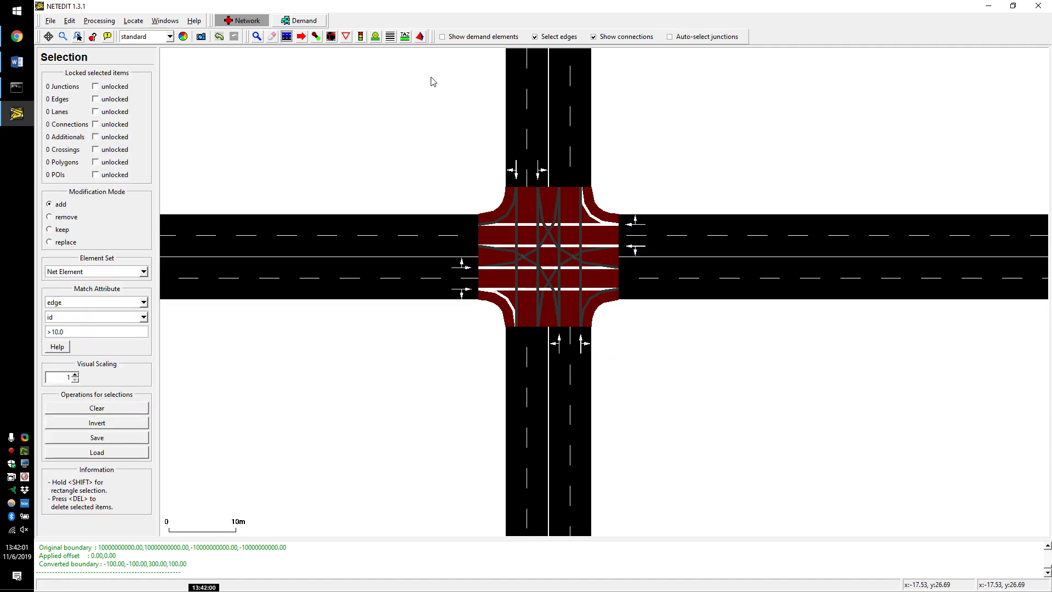
key("i")
scroll(439, 164, "down", 5)
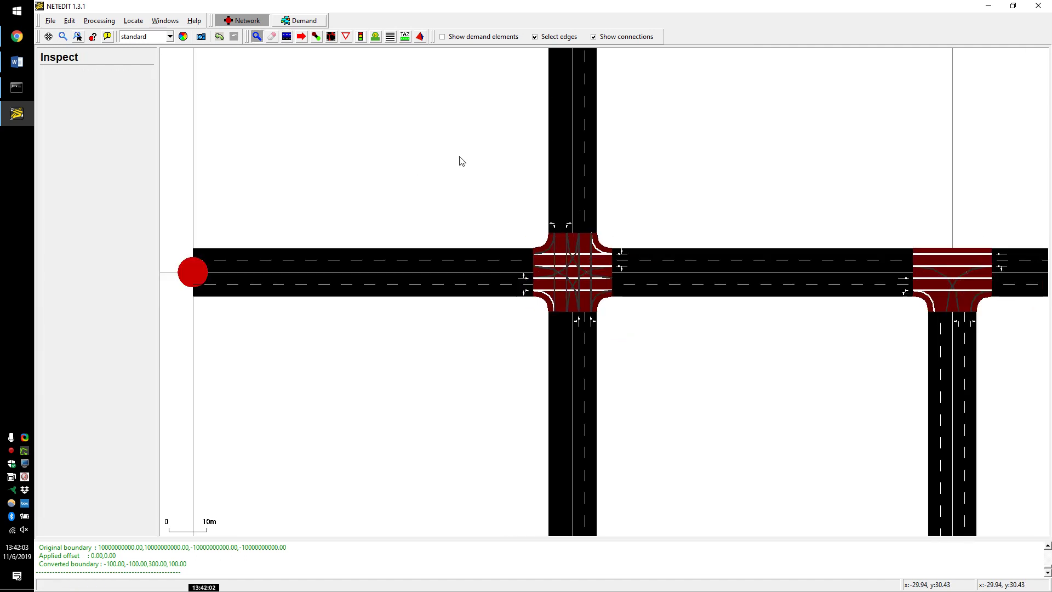
scroll(679, 359, "right", 4)
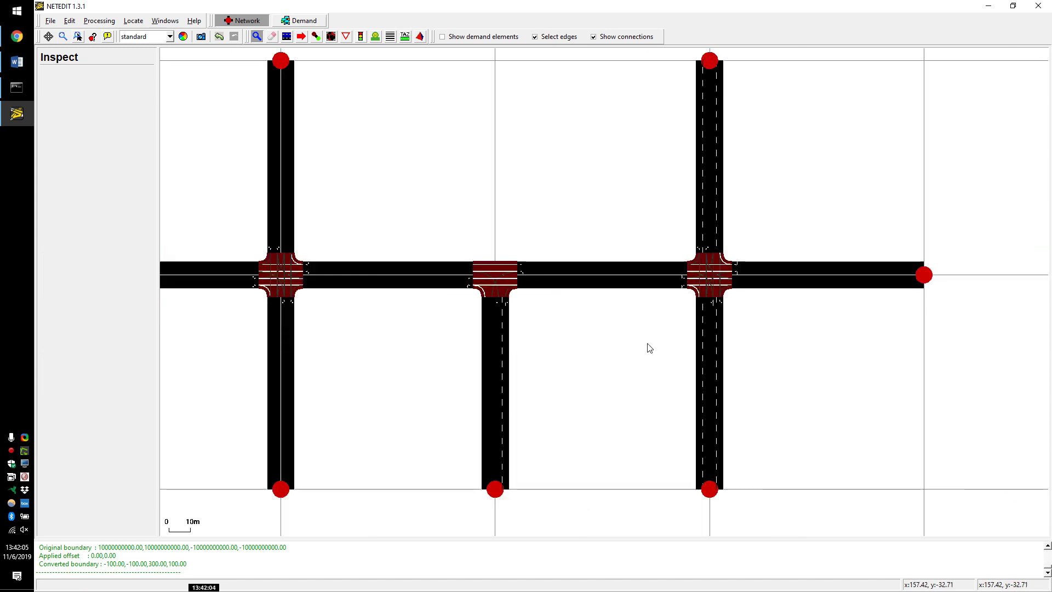
scroll(597, 364, "right", 1)
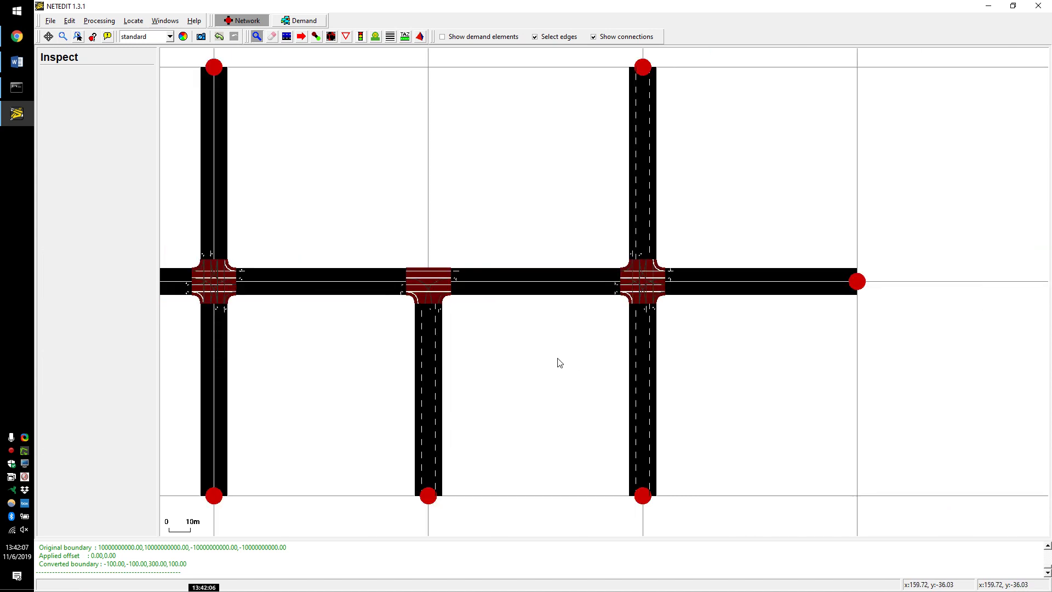